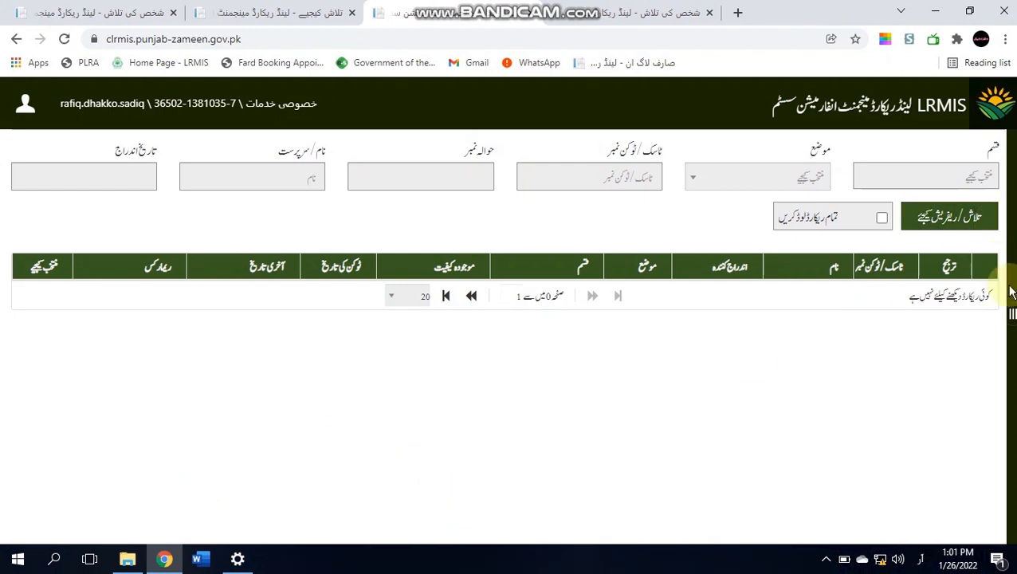
- Go to the person search page under رجسٹر حقداران زمین in the side menu
left_click(1011, 318)
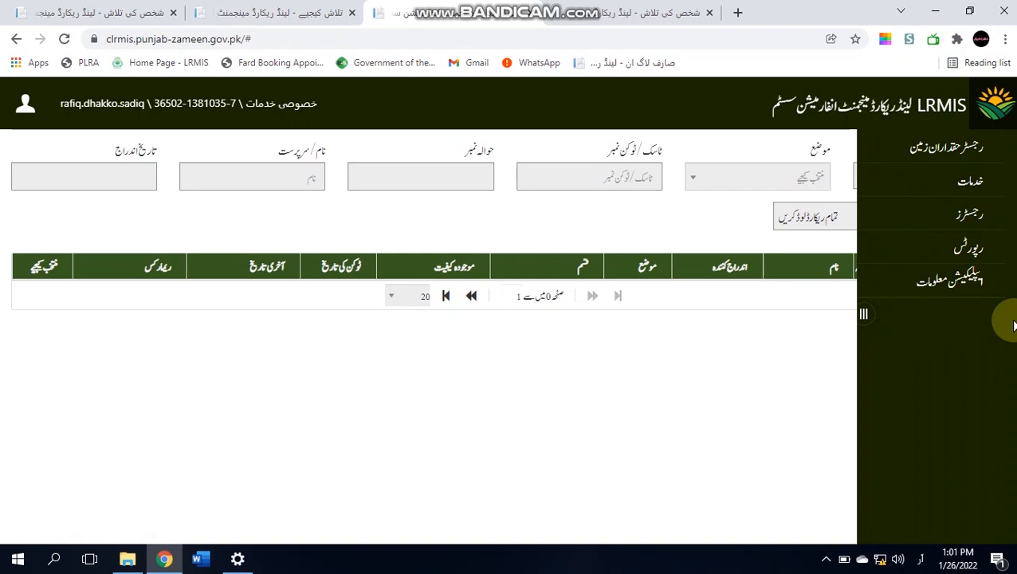
left_click(960, 146)
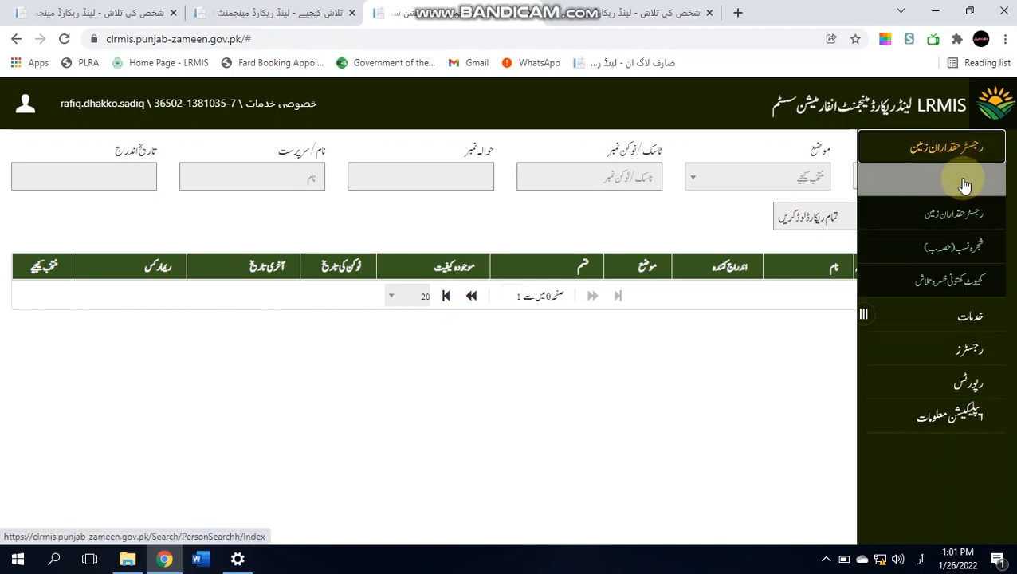
left_click(965, 184)
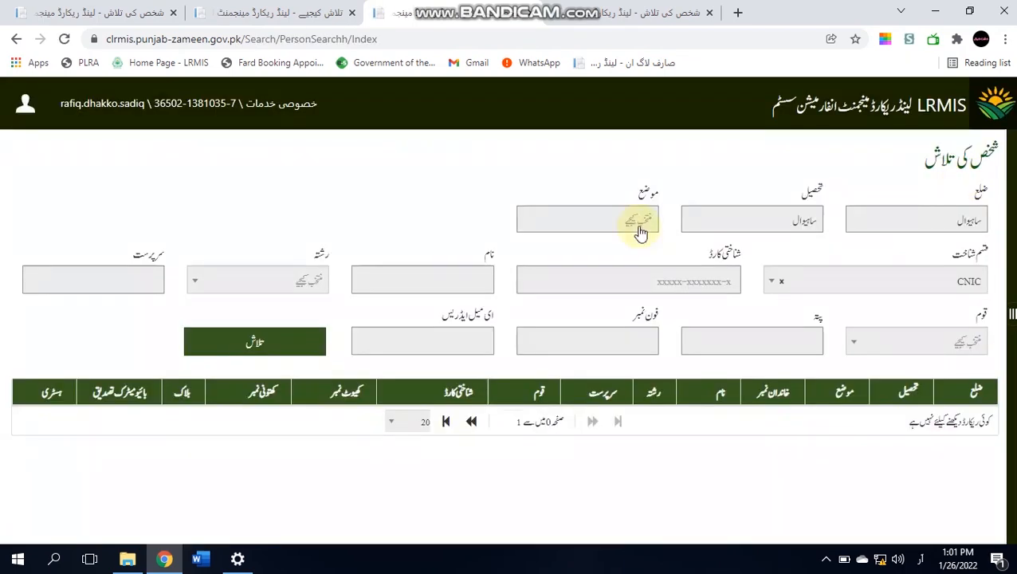
- Select mauza 129/9L and enter the landowner's name in the search form
left_click(618, 231)
type("129")
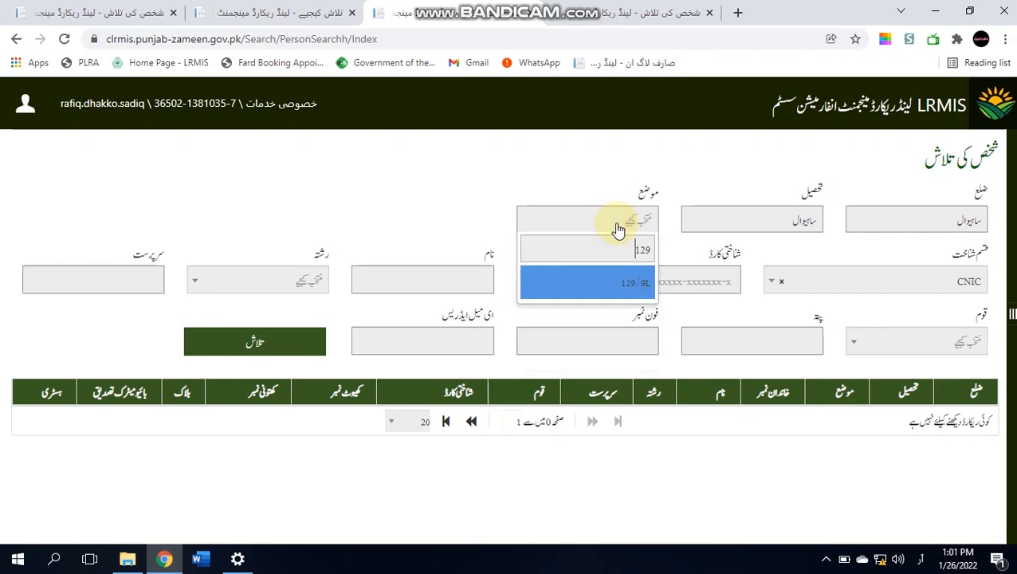
key("Return")
left_click(449, 285)
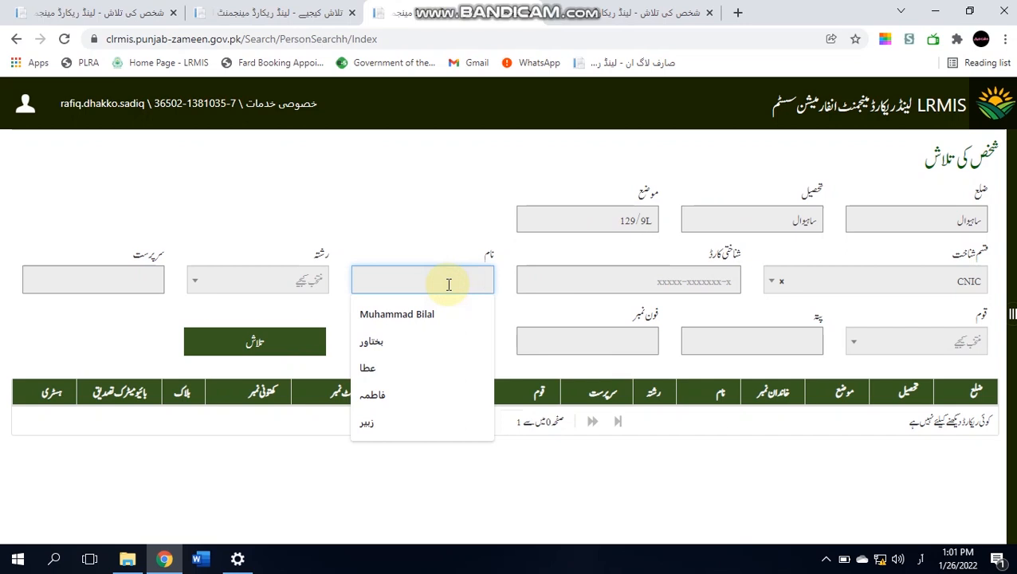
key("Tab")
key("Tab")
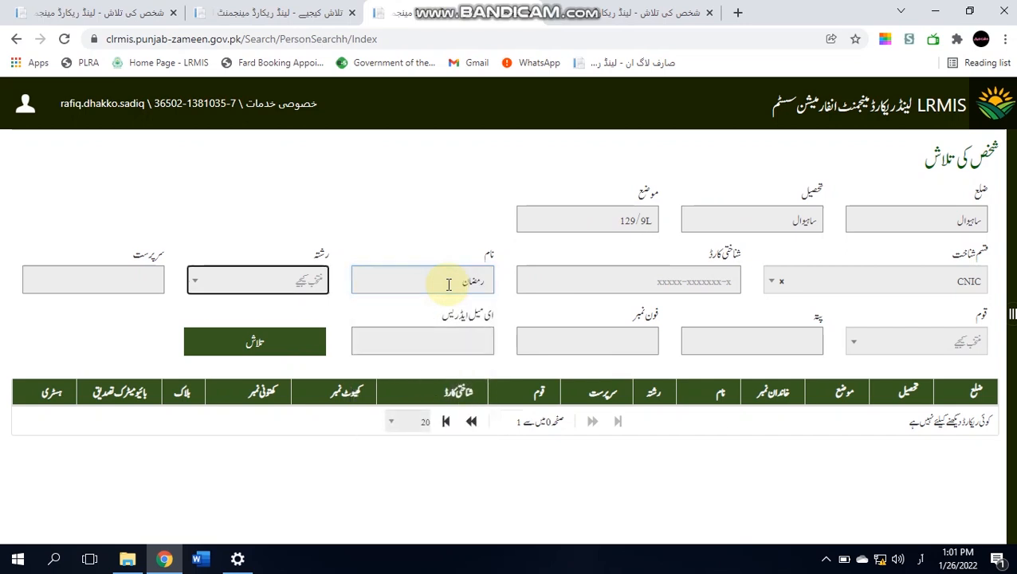
- Search by the guardian's name, review the first result's khewat 234 holding, then return home
type("مشمت")
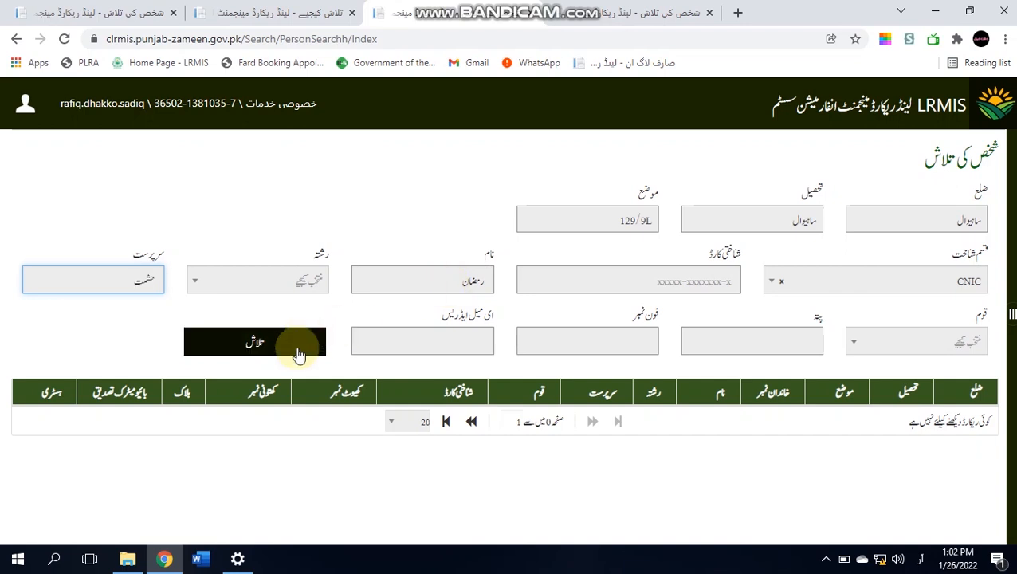
left_click(296, 347)
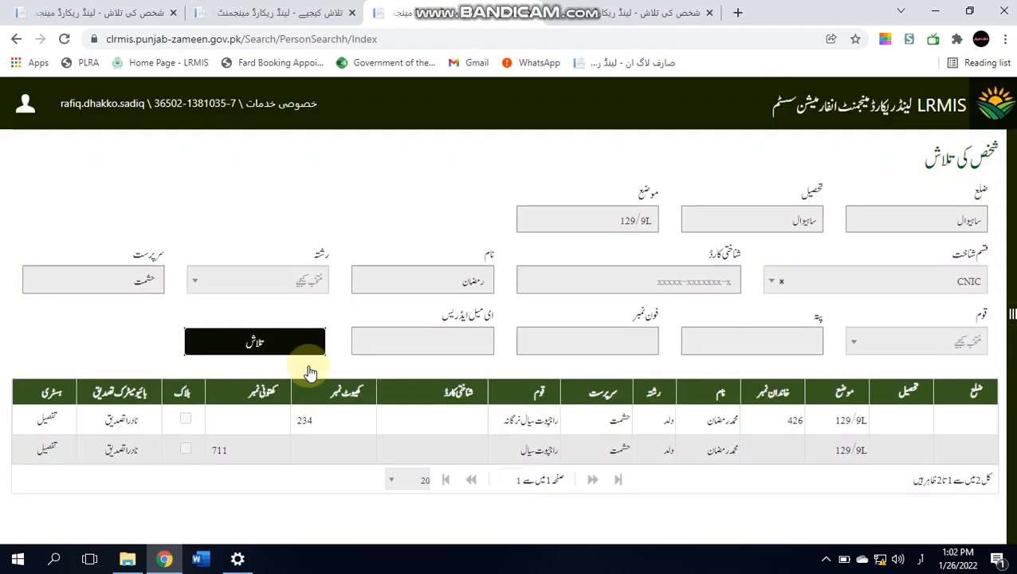
left_click(709, 423)
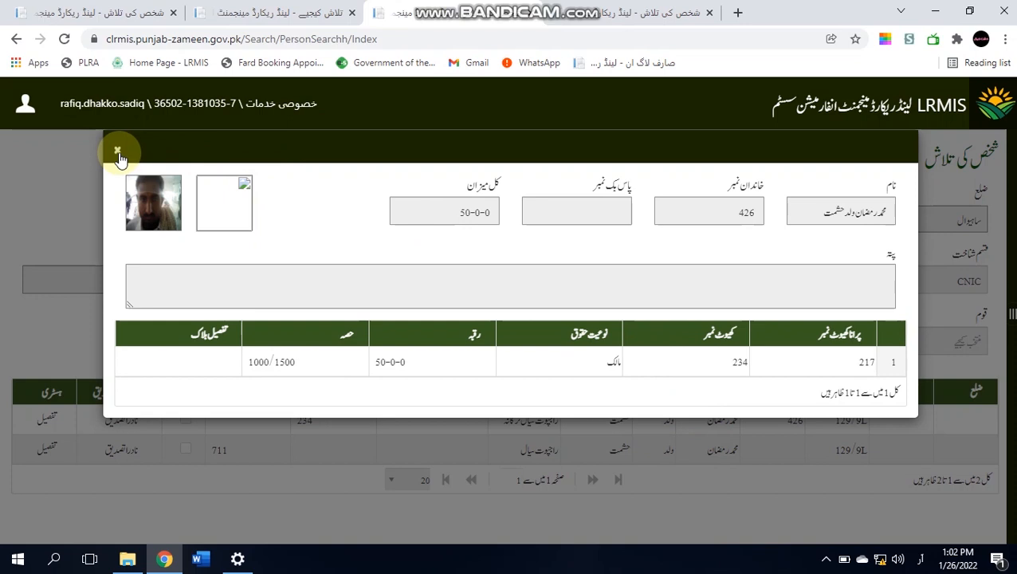
left_click(117, 153)
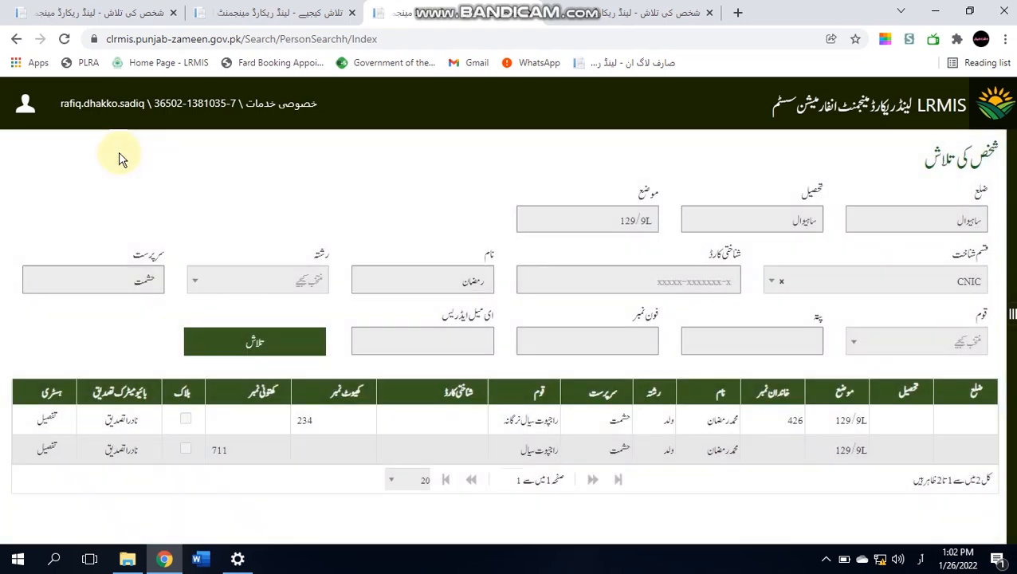
left_click(992, 118)
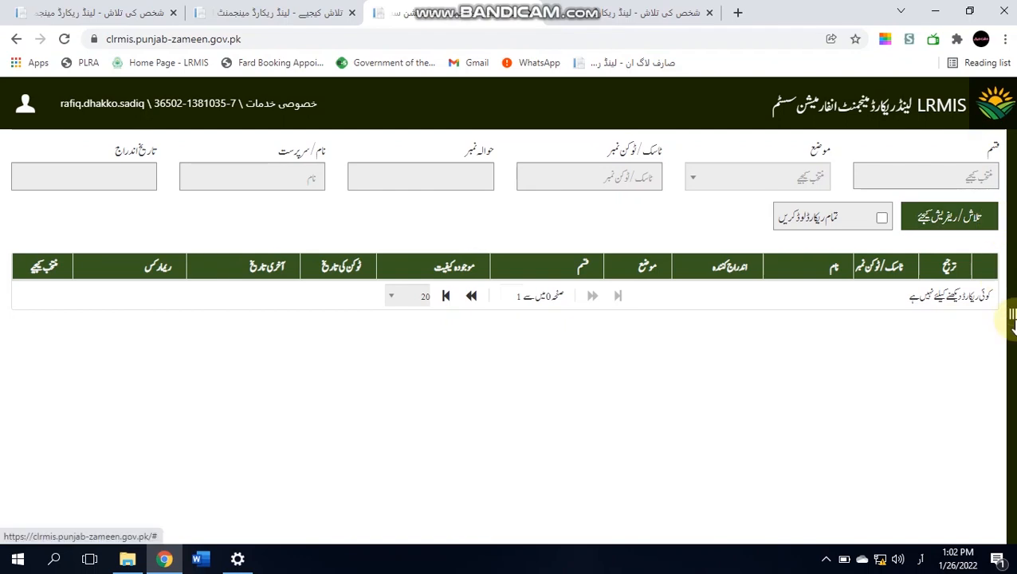
- Start an اجرا نقل واندراج انتقال application and load the applicant from their ID card number
left_click(1011, 317)
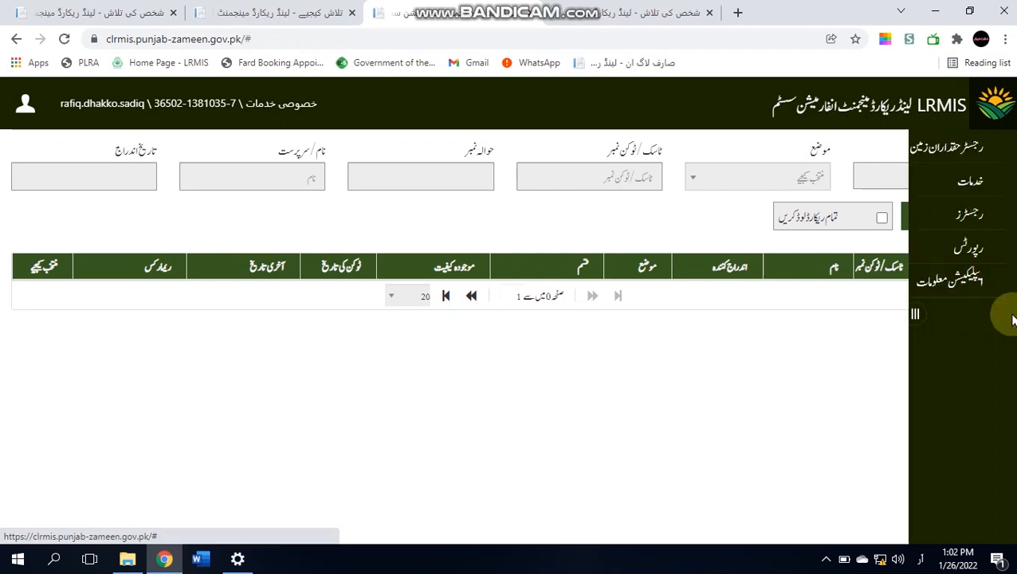
left_click(972, 182)
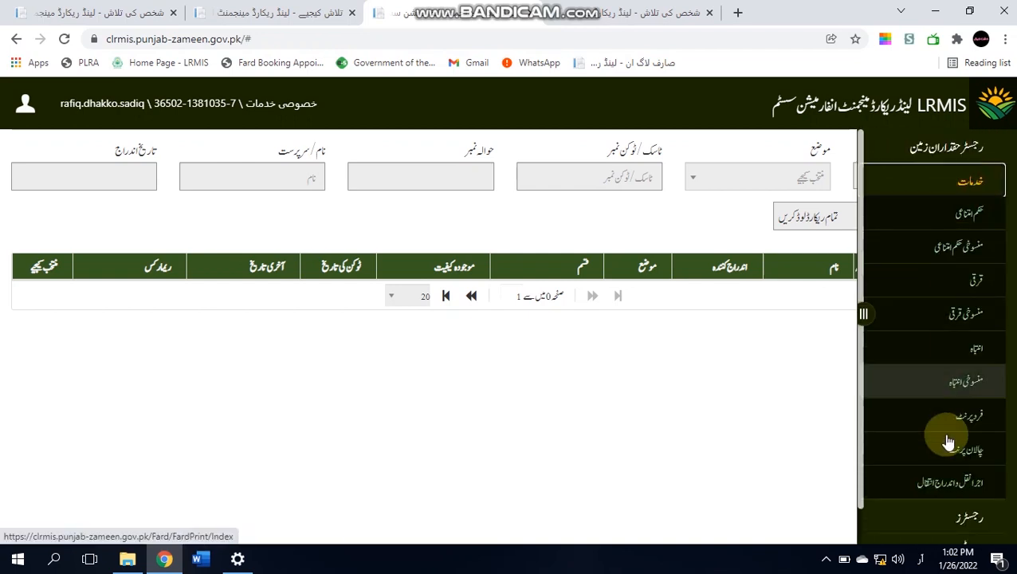
left_click(951, 484)
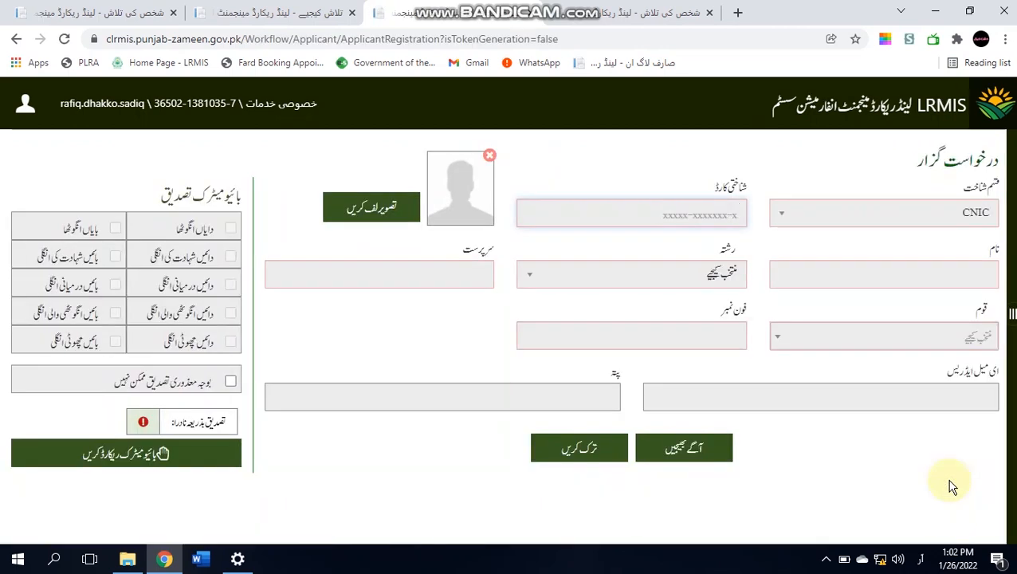
key("Return")
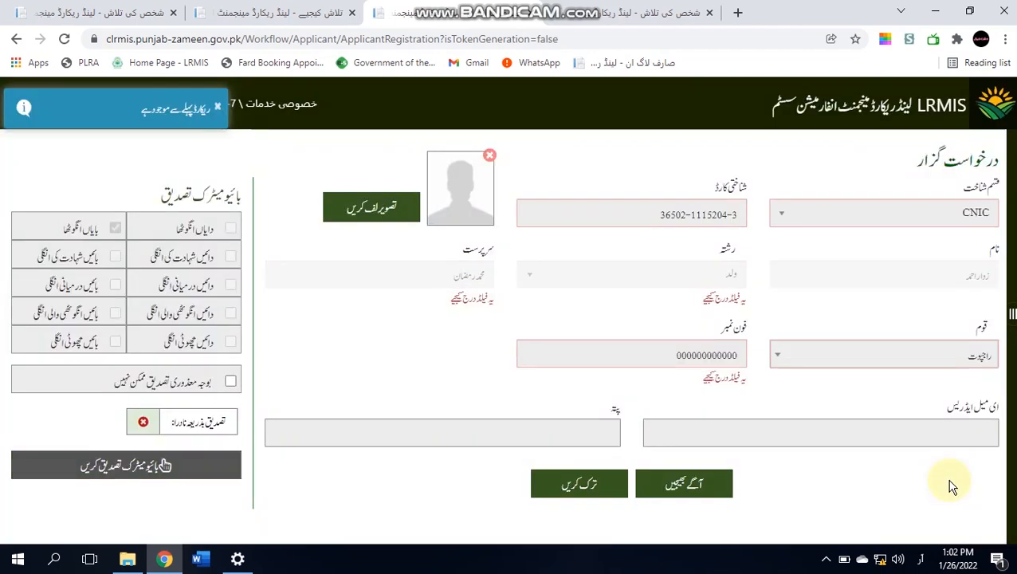
- Verify the applicant's thumbprint biometrically and bring up the photo capture dialog
left_click(209, 469)
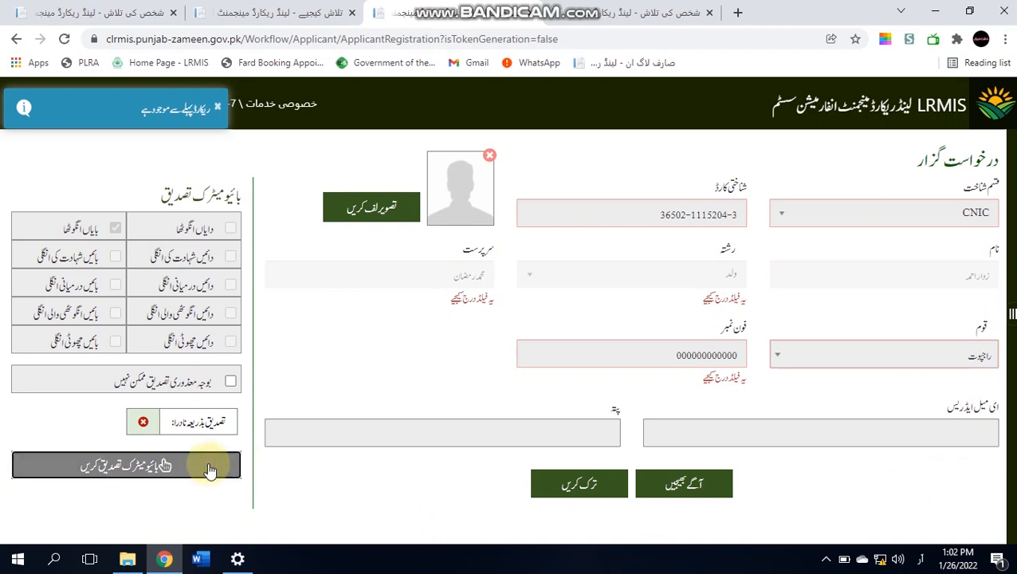
left_click(209, 469)
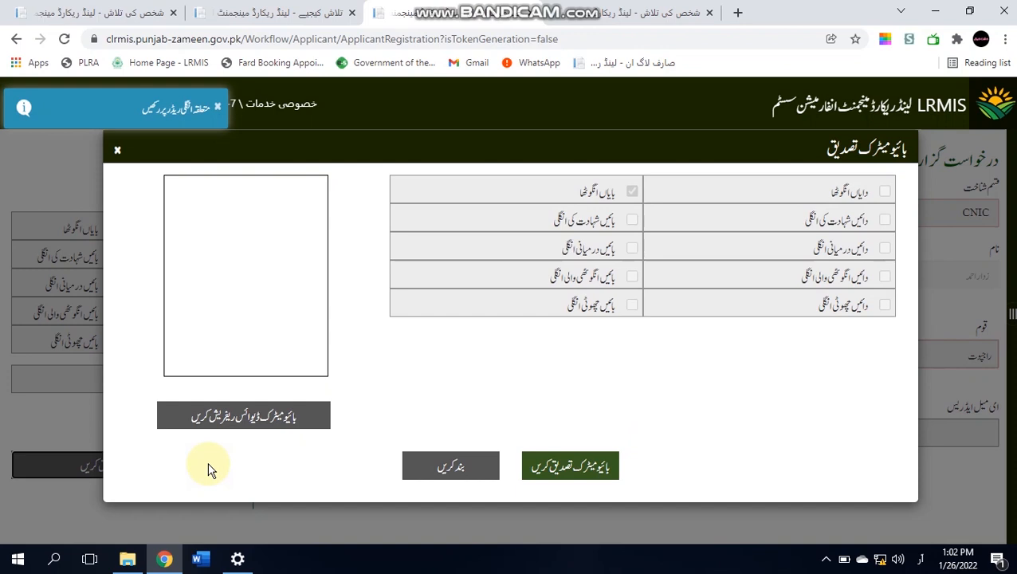
left_click(578, 471)
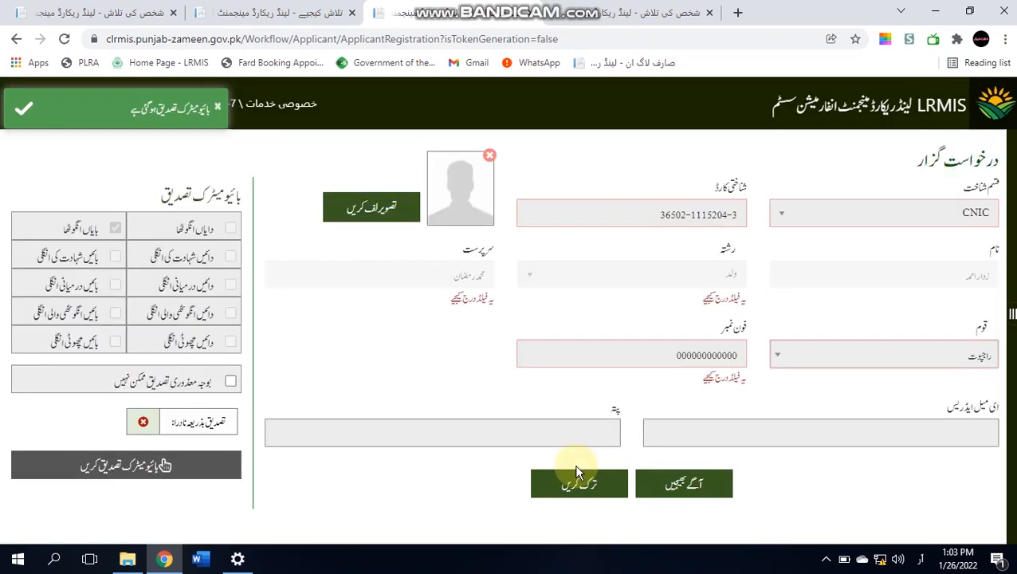
left_click(360, 214)
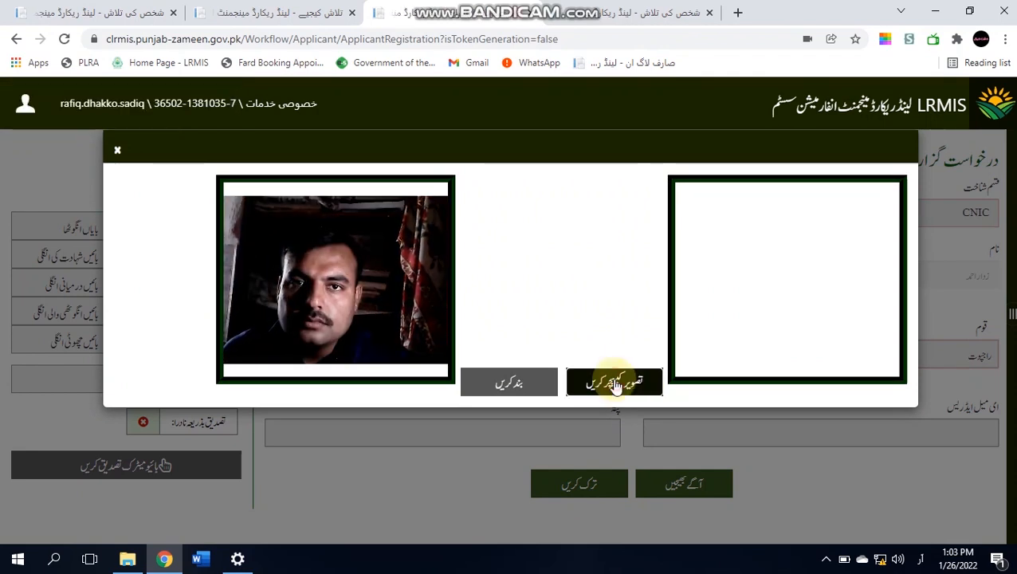
- Capture the applicant's webcam photo, add their phone number, and continue to the token dashboard
left_click(613, 383)
left_click(520, 384)
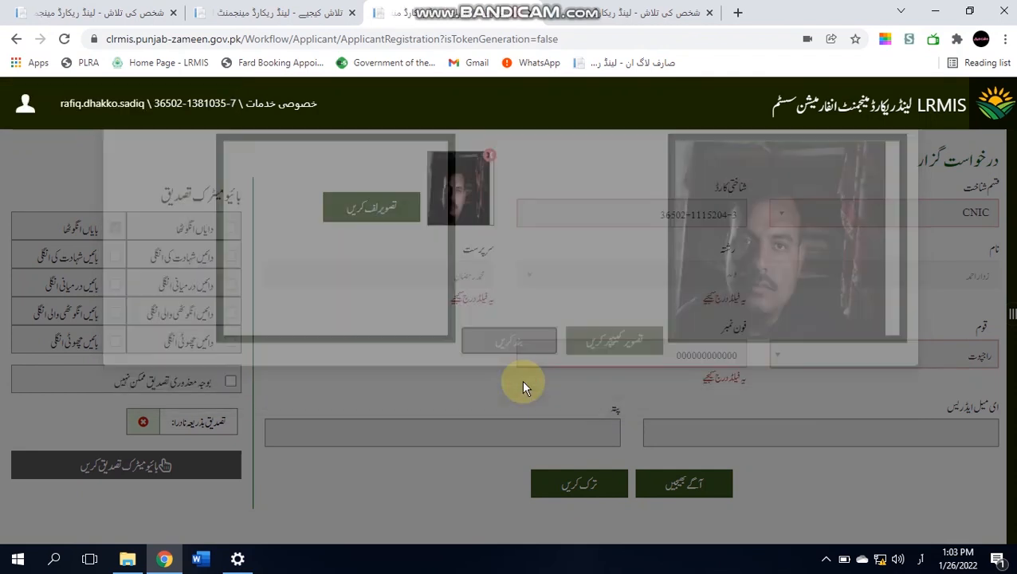
left_click(709, 357)
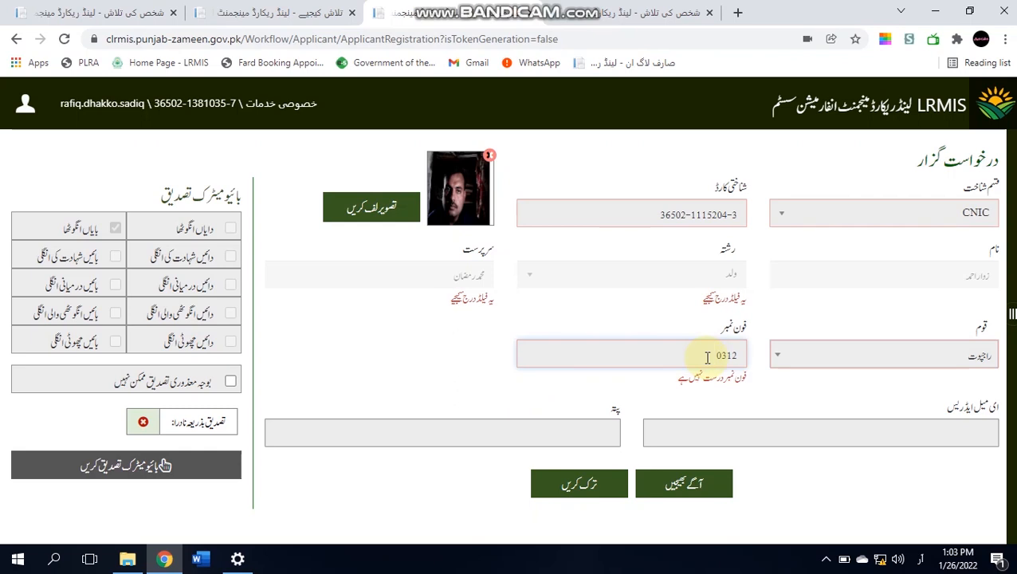
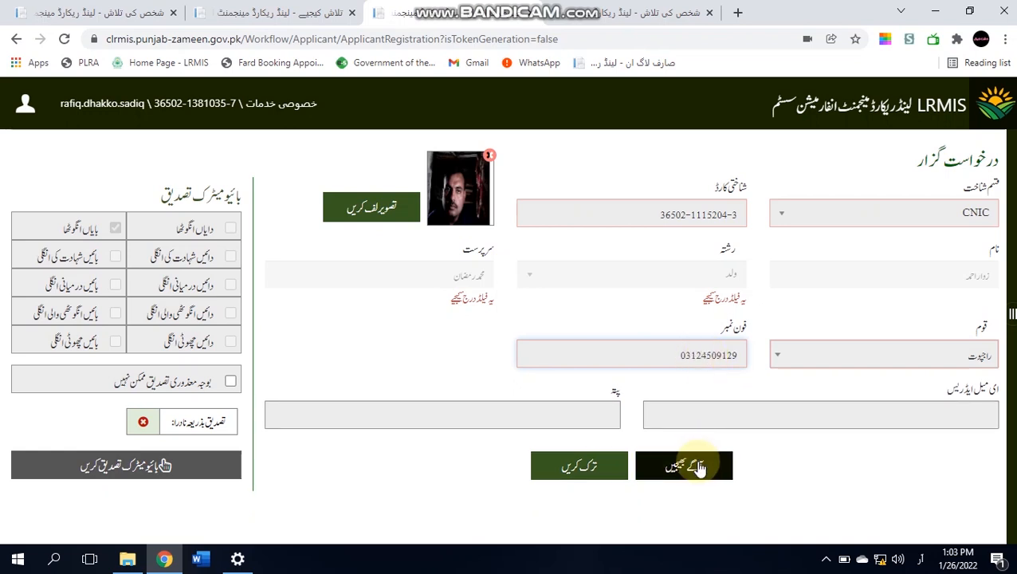
left_click(862, 356)
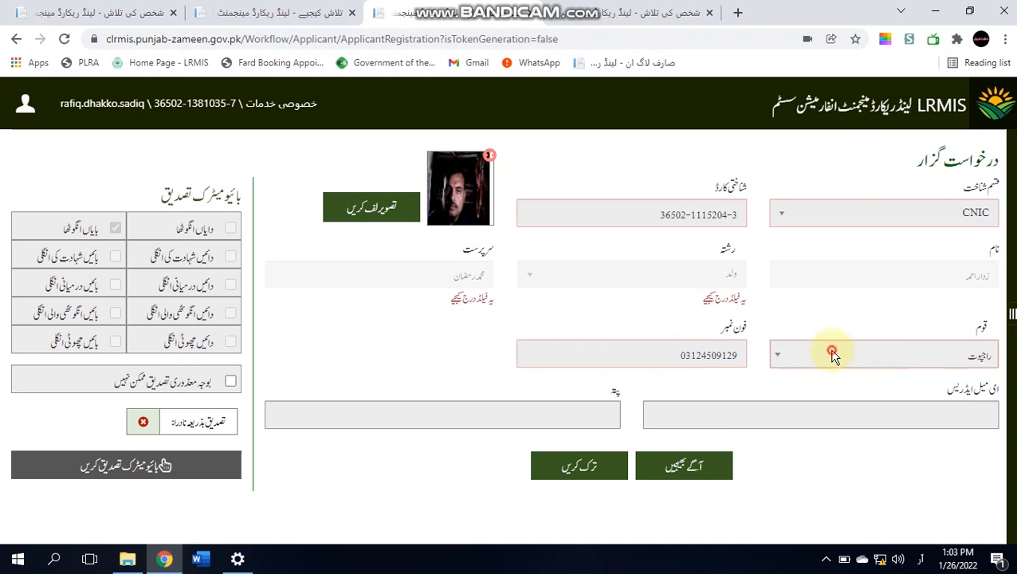
left_click(831, 350)
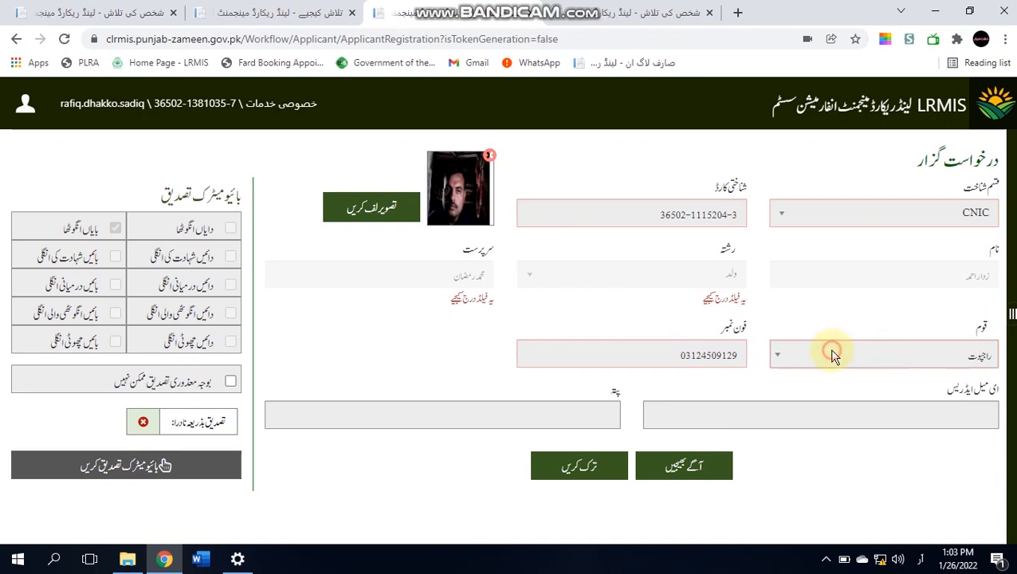
left_click(690, 476)
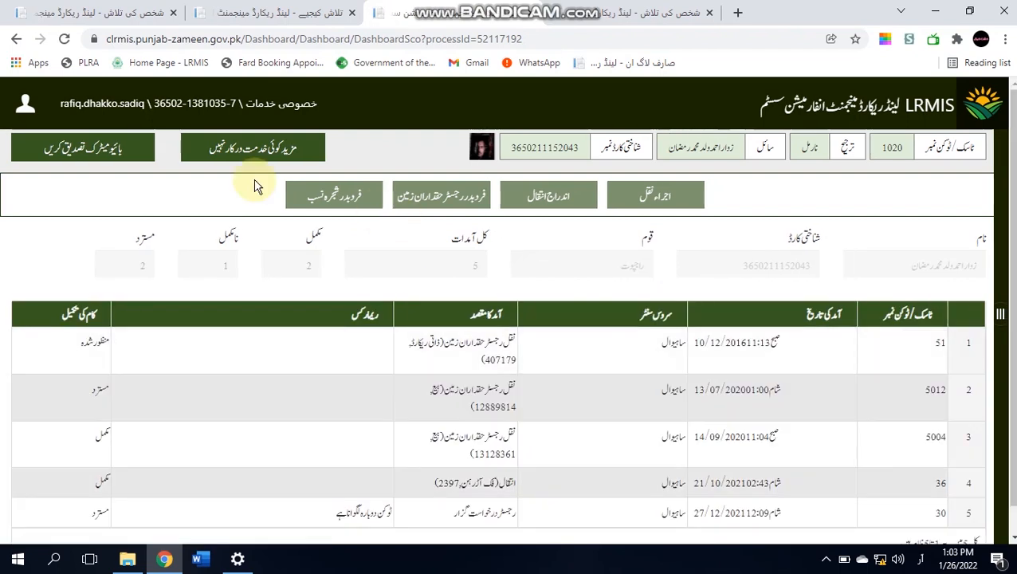
- Complete the applicant's thumbprint verification again and open the اندراج انتقال form
left_click(72, 160)
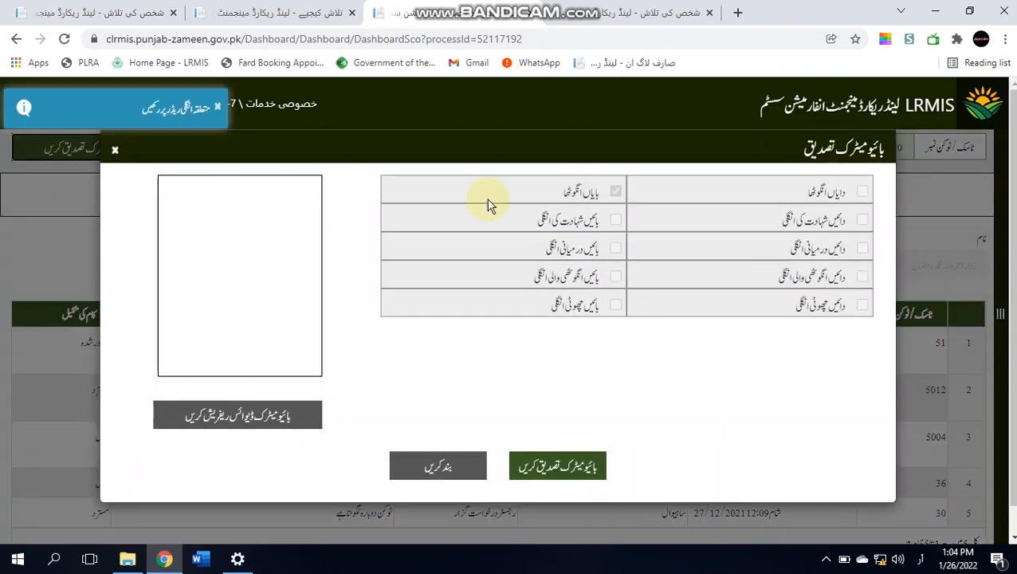
left_click(582, 482)
left_click(582, 478)
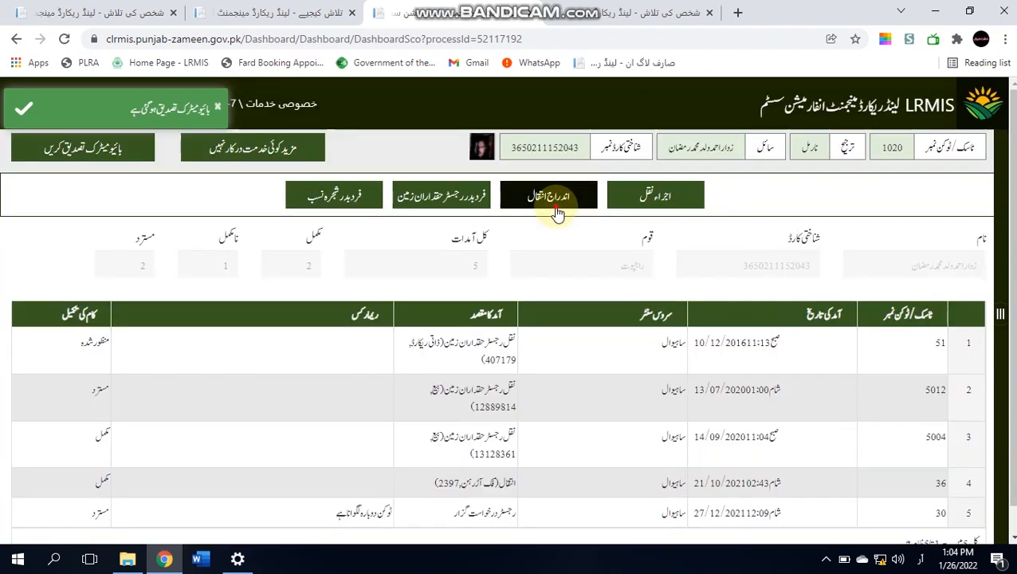
left_click(557, 212)
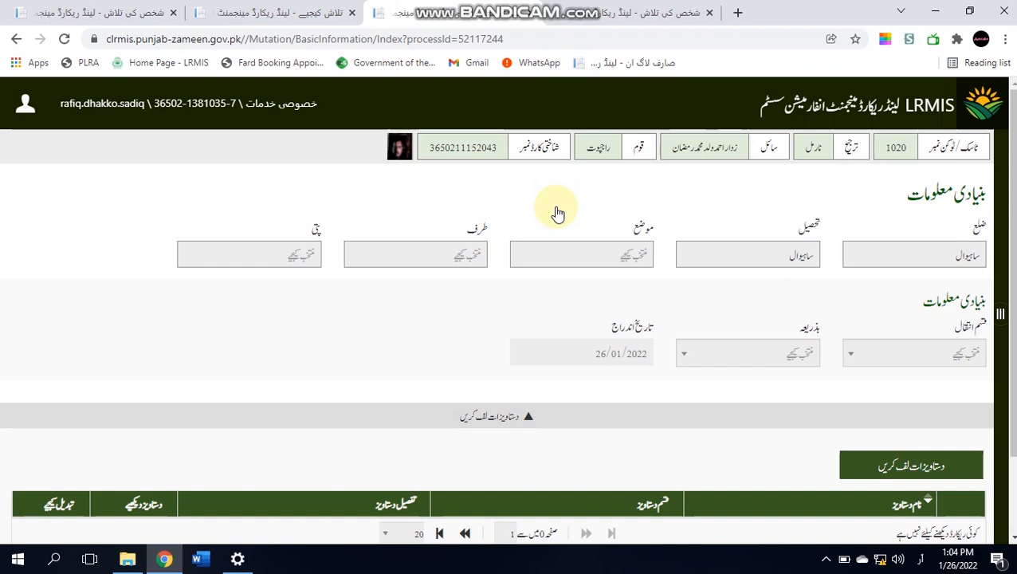
- Save the basic information with mauza 129/9L, mutation type وراثت, and transfer mode زبانی
left_click(643, 267)
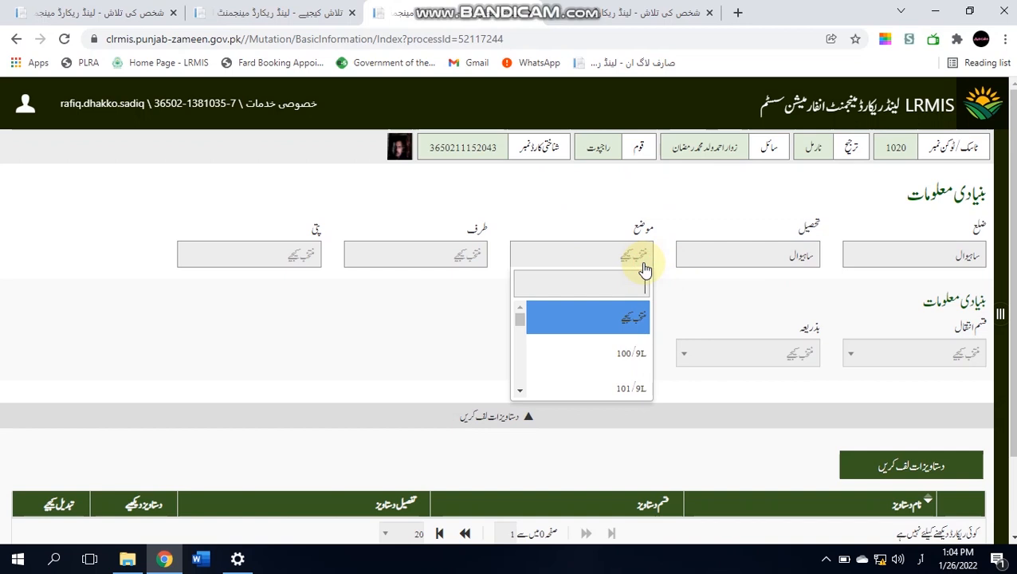
type("129")
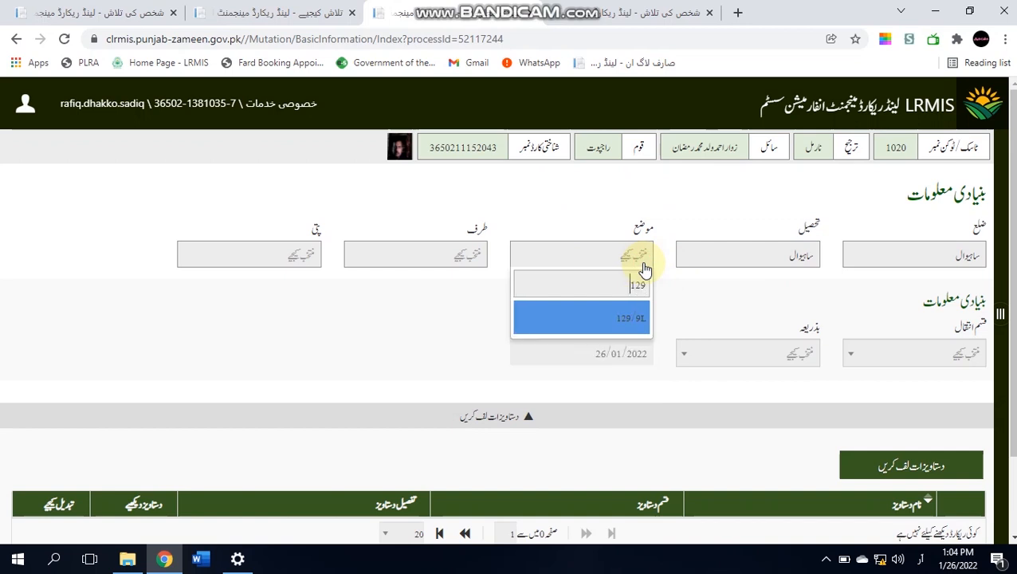
key("Return")
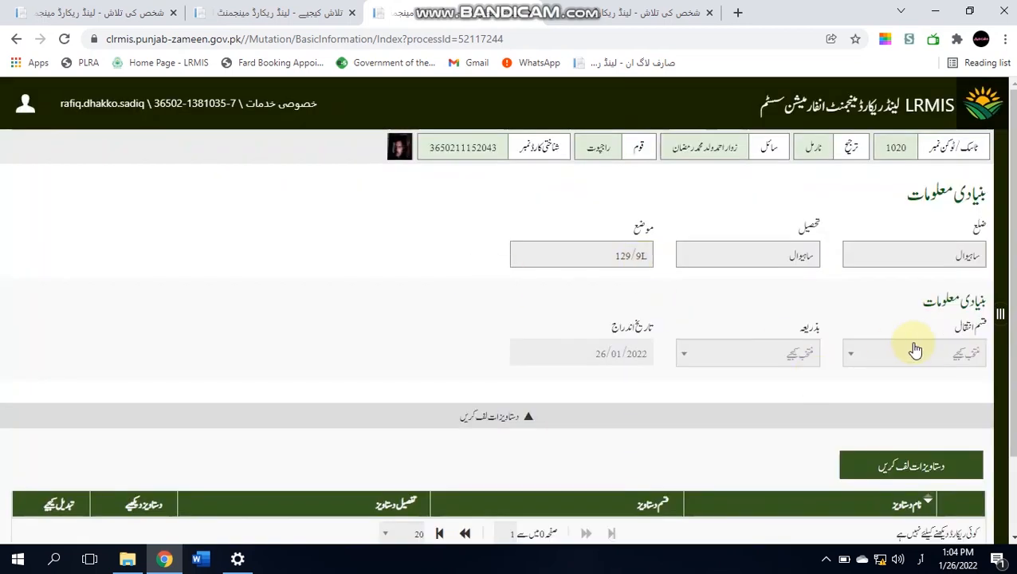
left_click(926, 351)
left_click(962, 224)
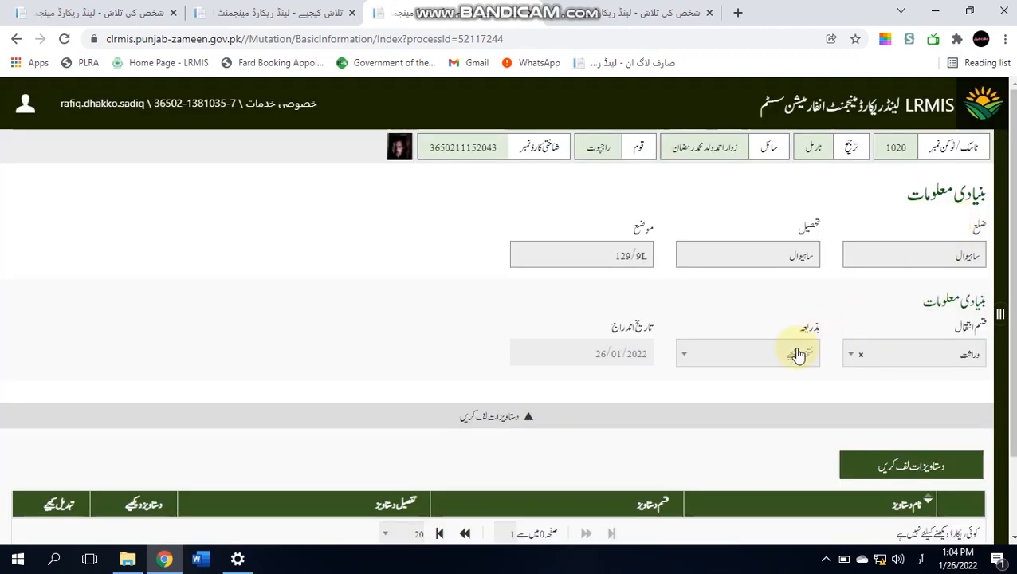
left_click(797, 353)
left_click(789, 289)
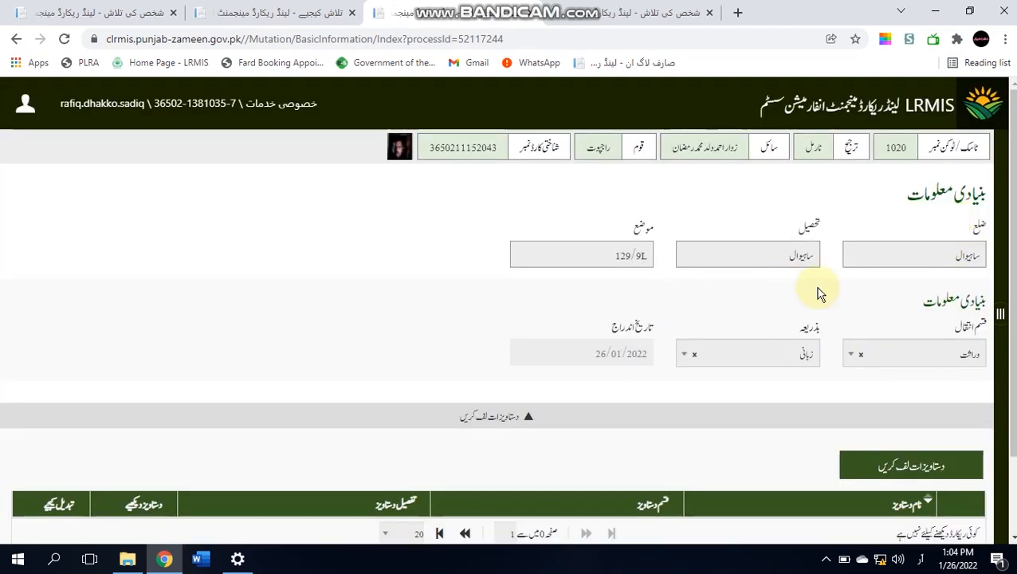
scroll(582, 510, "down", 2)
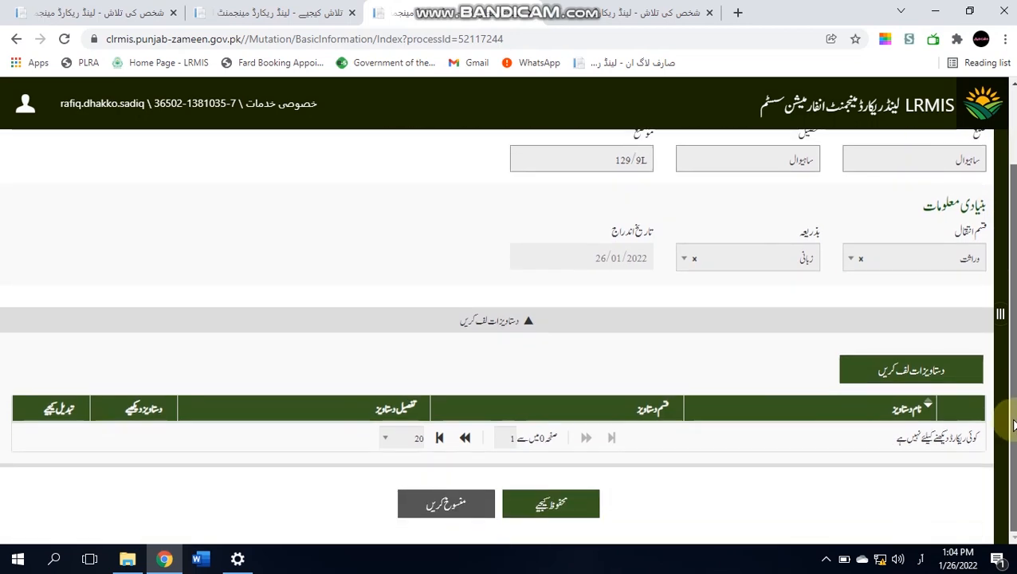
left_click(580, 518)
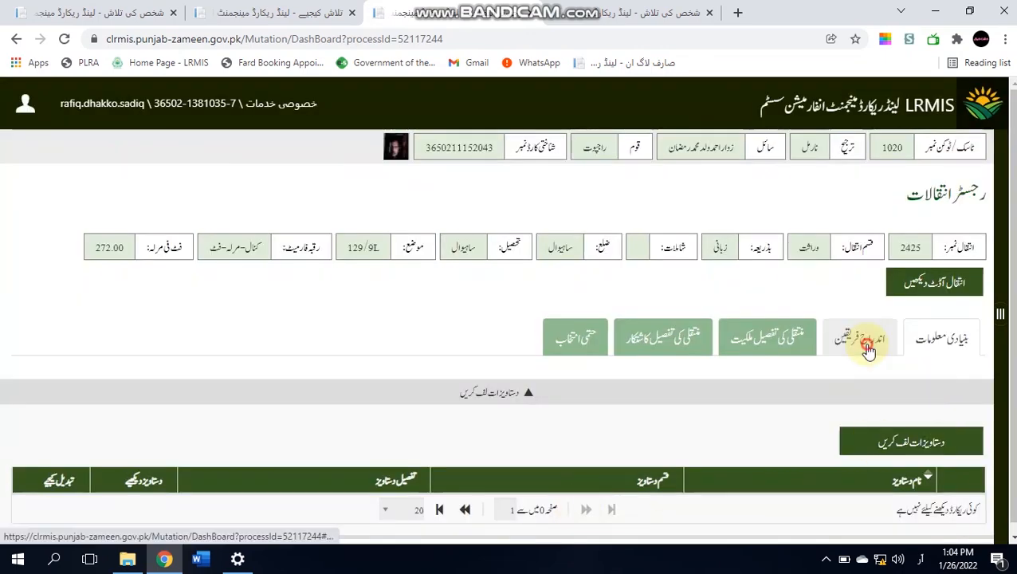
- In the parties tab, search for the deceased owner by name and guardian's name
left_click(869, 349)
scroll(1008, 255, "down", 2)
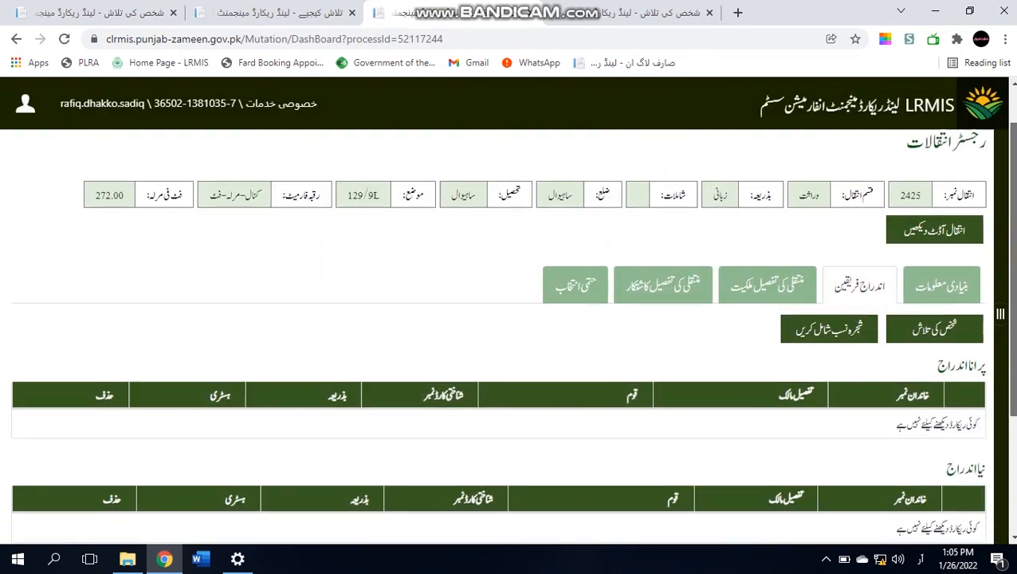
scroll(1008, 310, "down", 1)
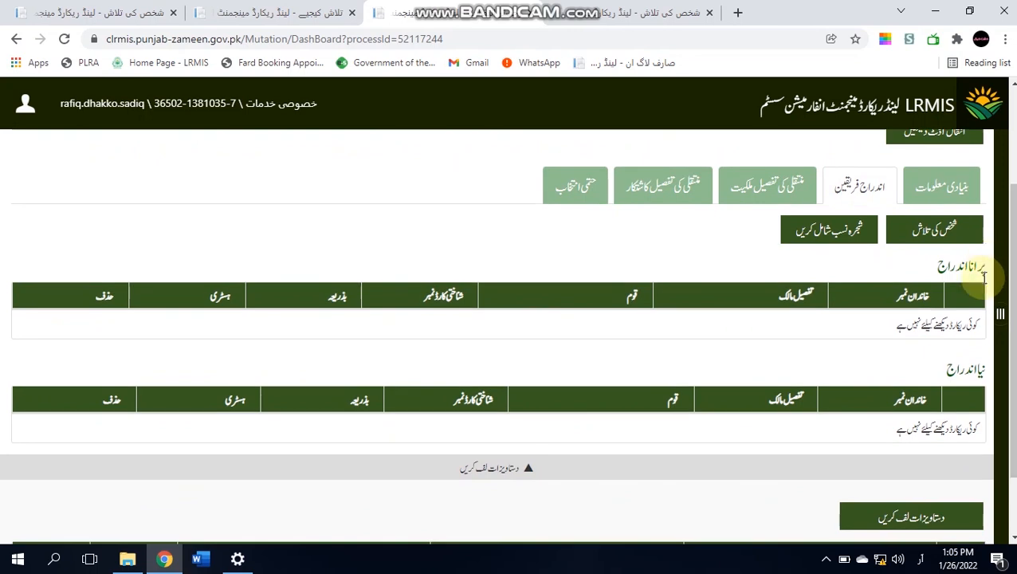
left_click(940, 233)
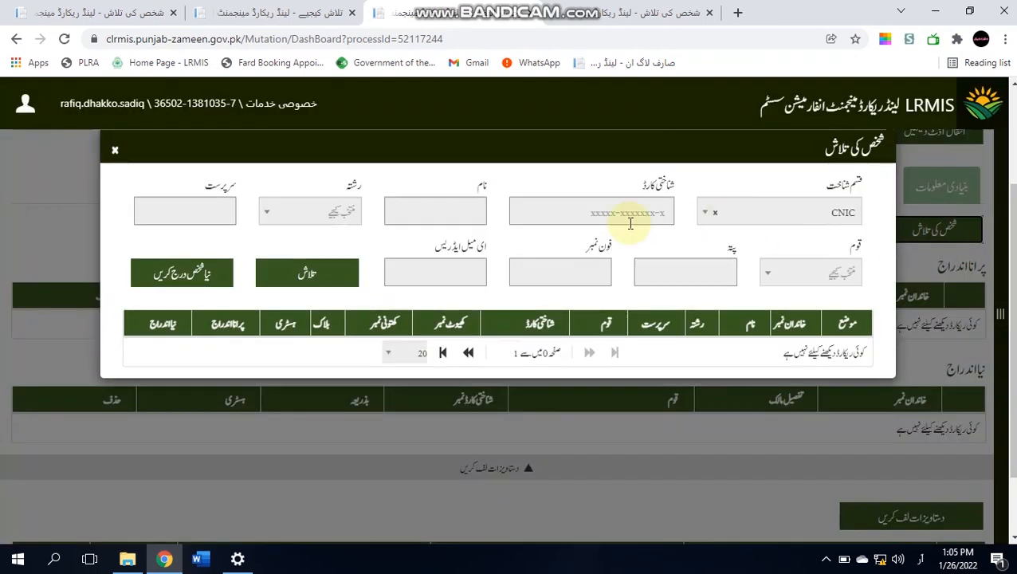
left_click(470, 205)
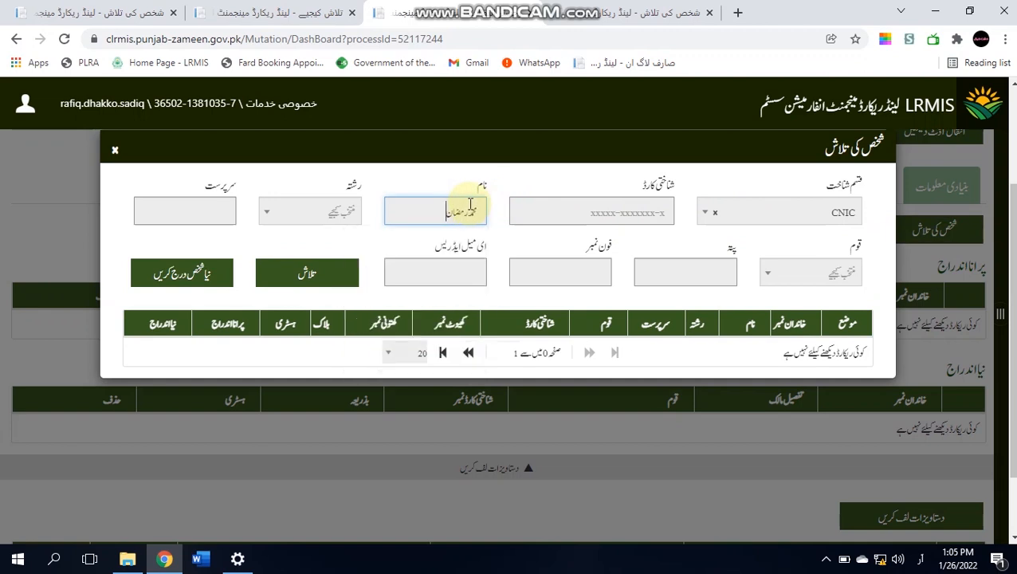
key("Tab")
key("Tab")
type("حست")
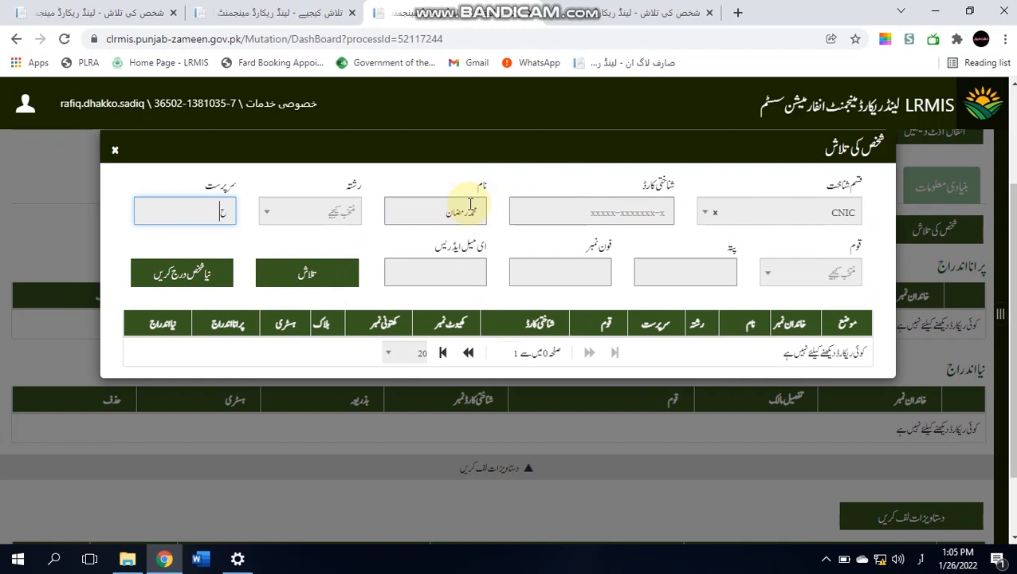
type("ت")
left_click(320, 279)
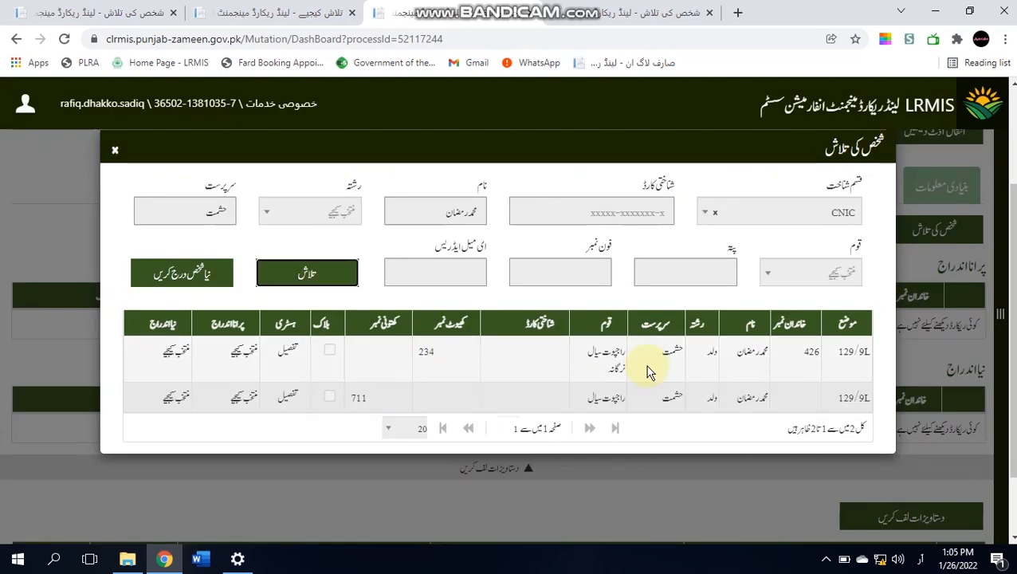
- Check the first match's details and add that person as the old-entry party
left_click(749, 357)
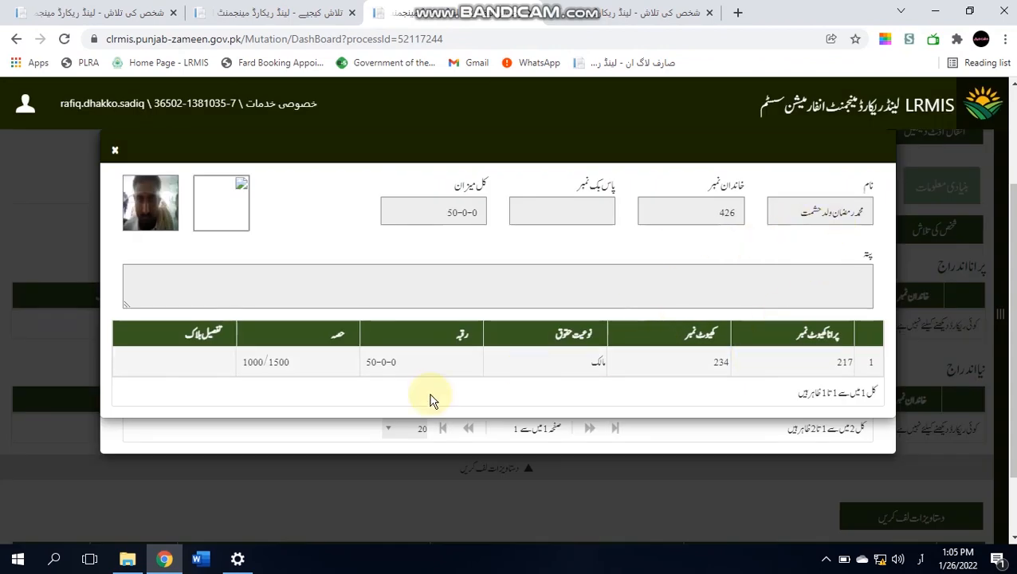
left_click(115, 153)
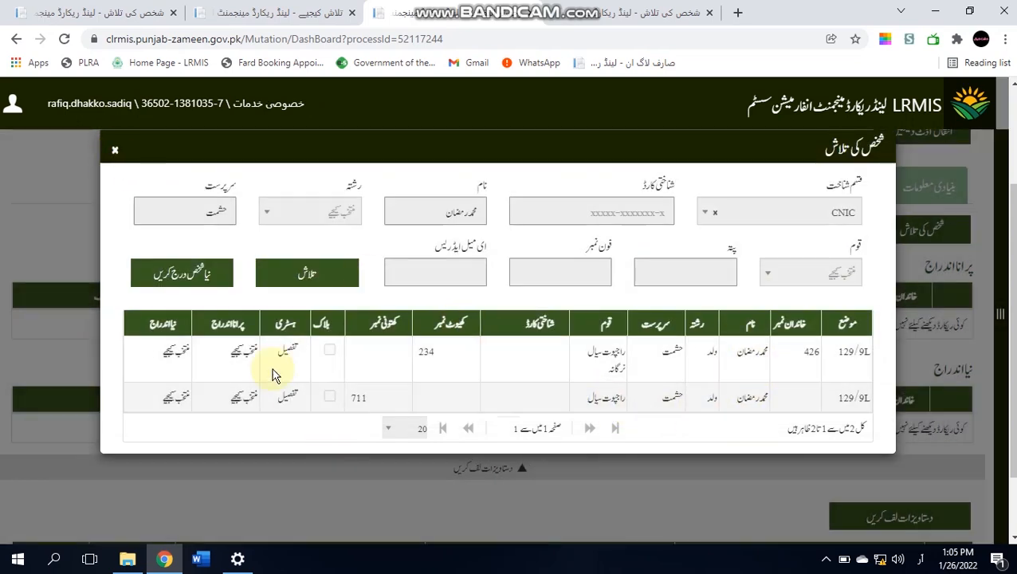
left_click(243, 348)
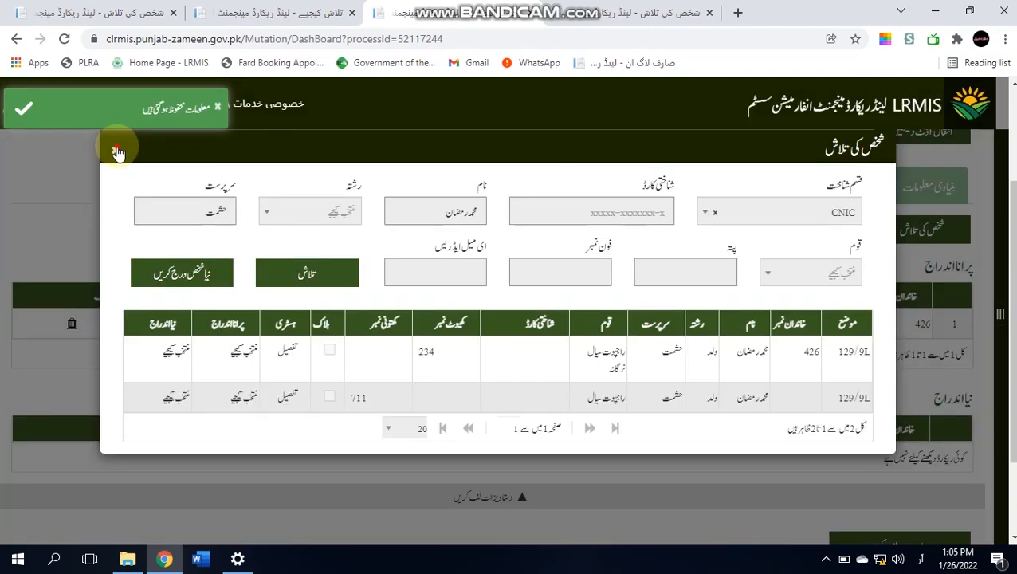
left_click(117, 151)
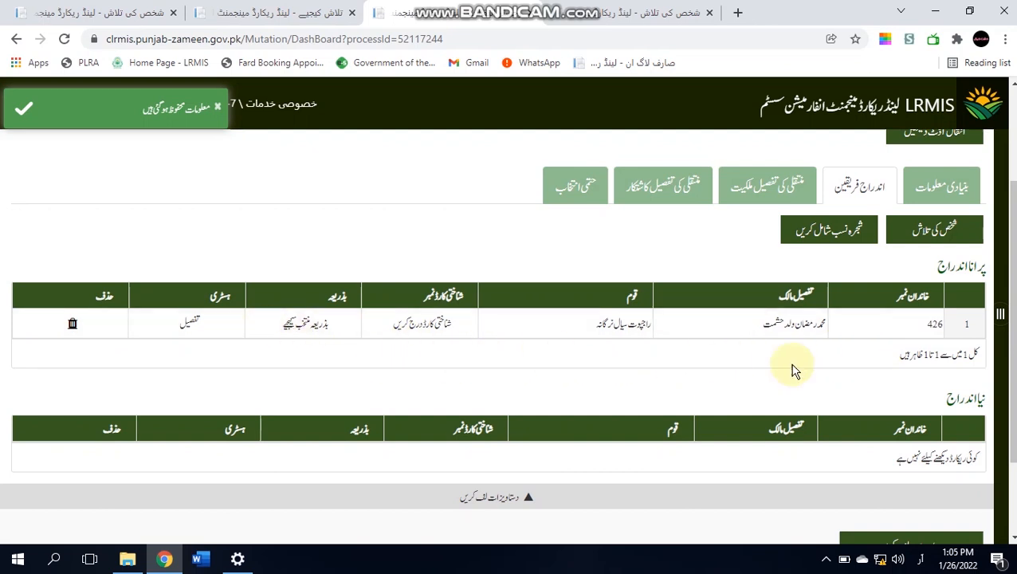
- Enter and confirm the old-entry owner's ID card number, then save it
left_click(427, 327)
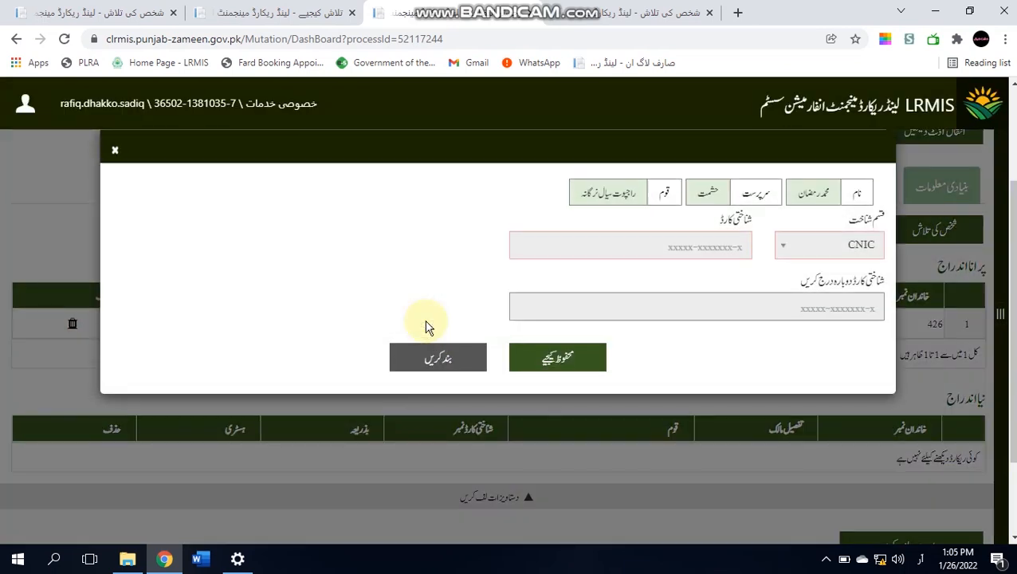
left_click(643, 246)
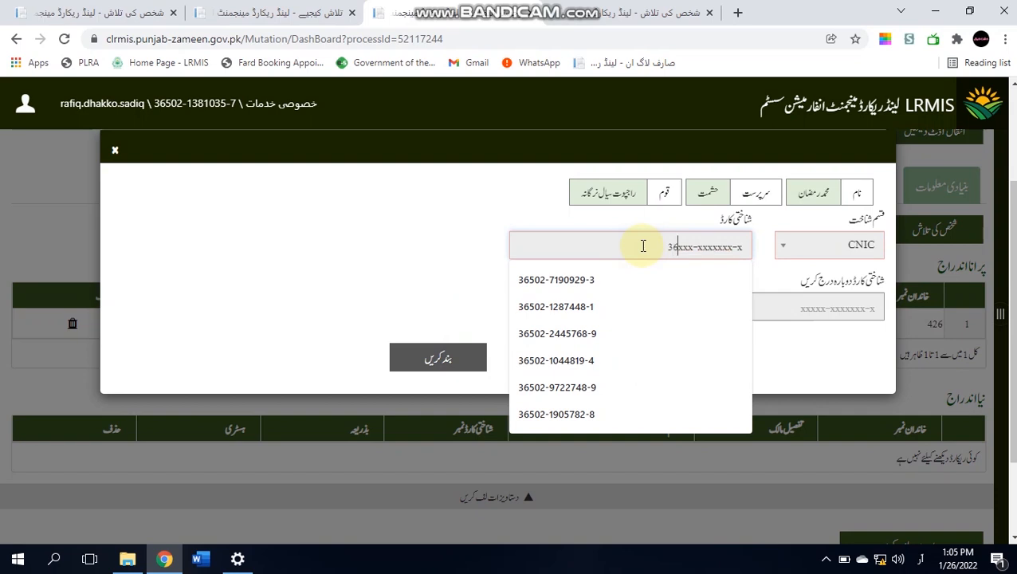
key("ctrl+a")
key("ctrl+c")
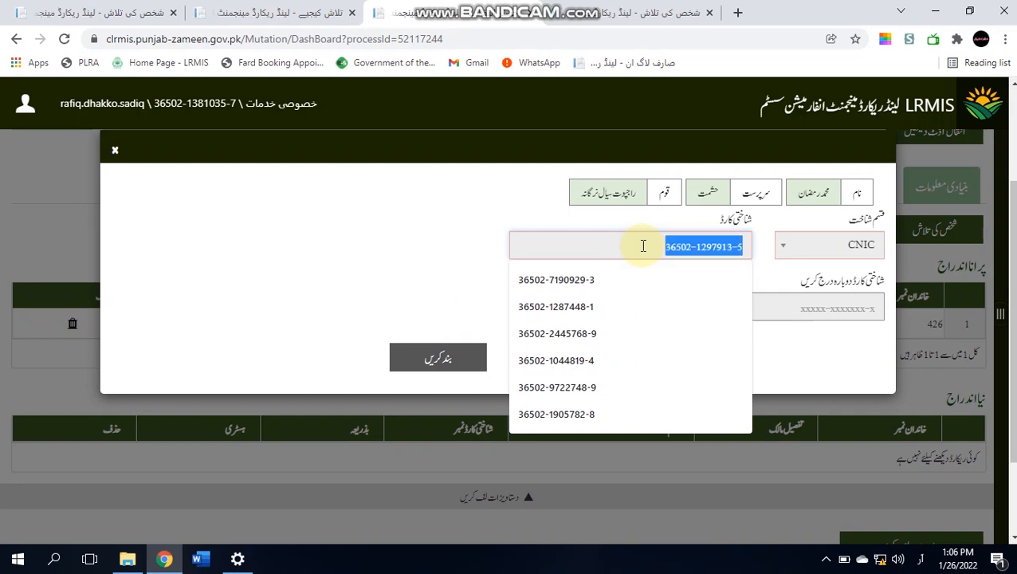
key("Tab")
key("ctrl+a")
key("ctrl+v")
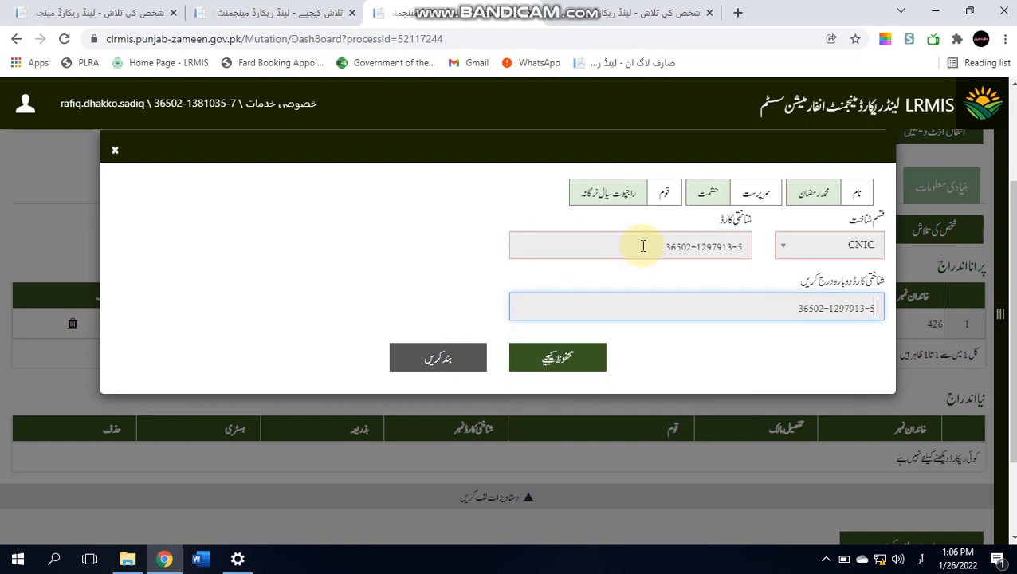
left_click(550, 360)
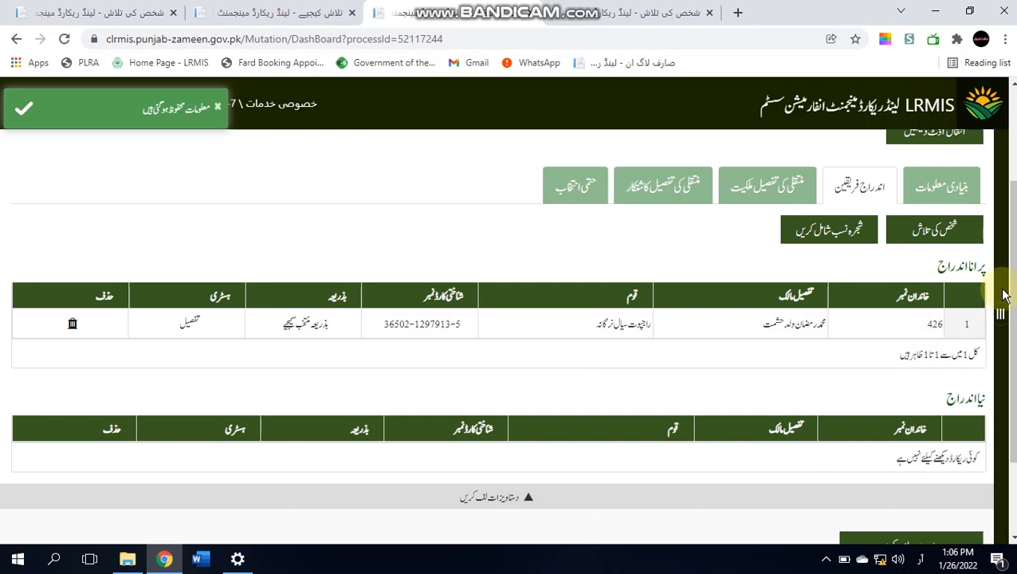
- Open the new-person form and enter the first heir's ID card number
scroll(1000, 319, "down", 1)
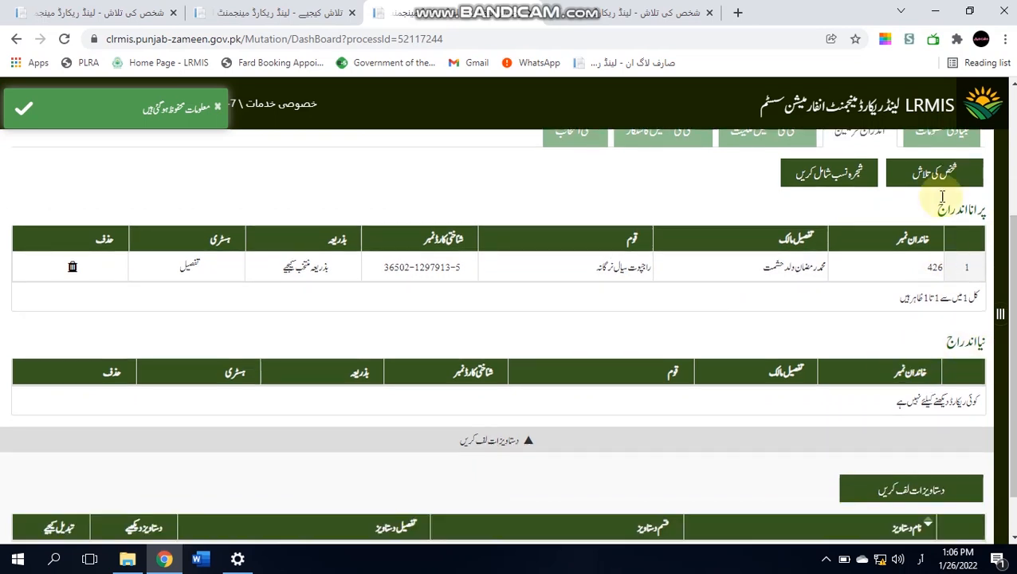
left_click(934, 164)
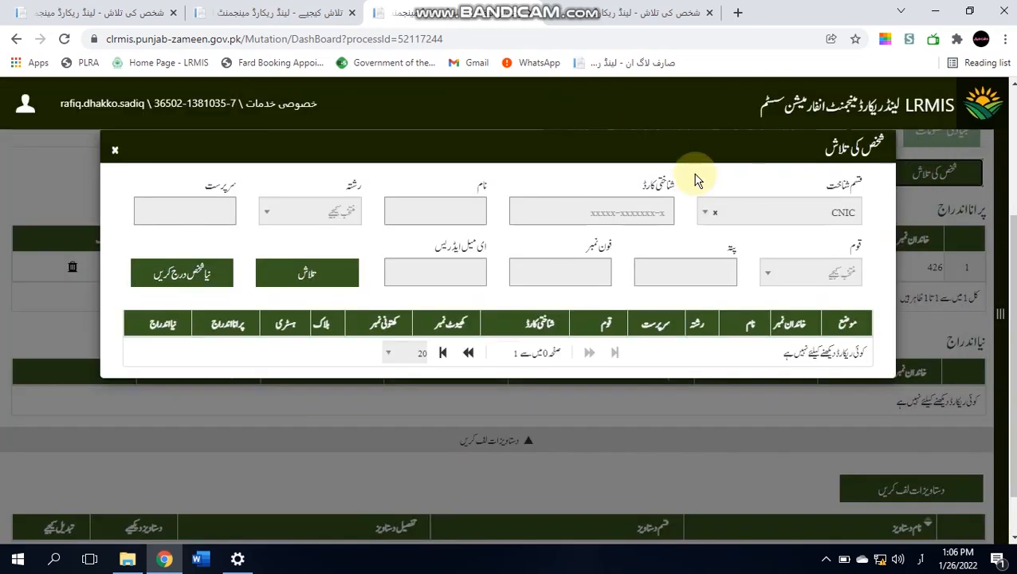
left_click(169, 274)
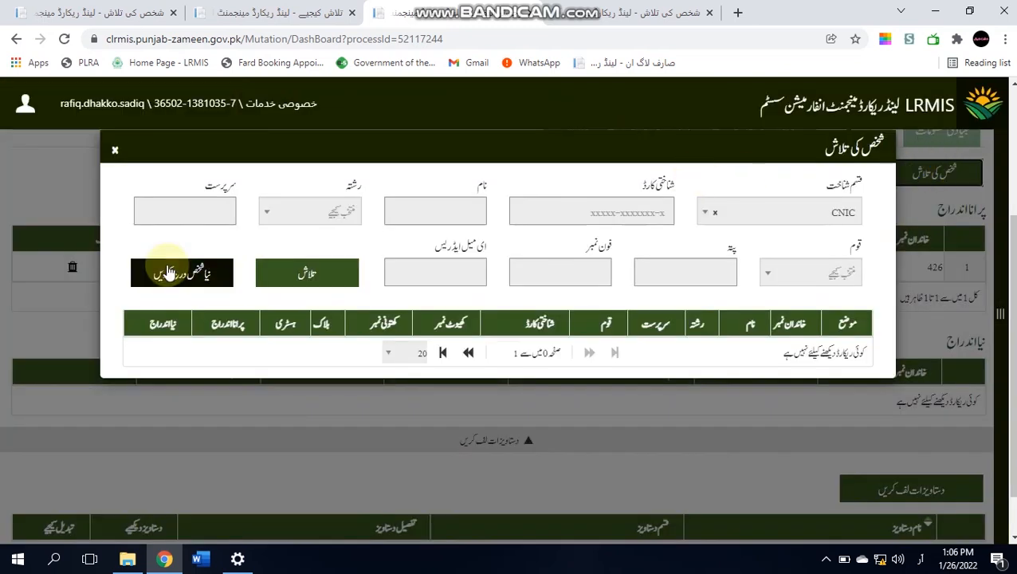
left_click(169, 273)
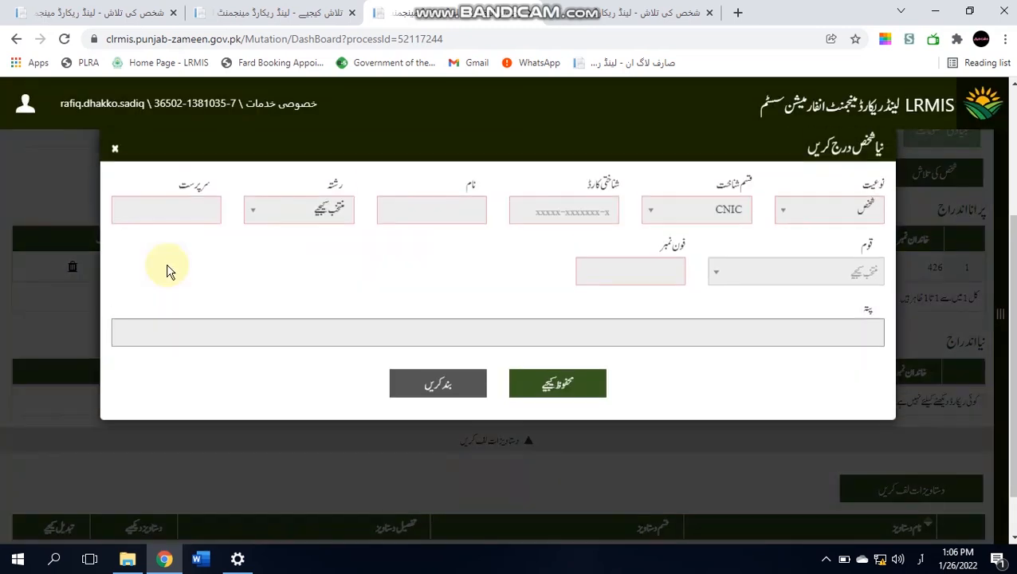
left_click(521, 213)
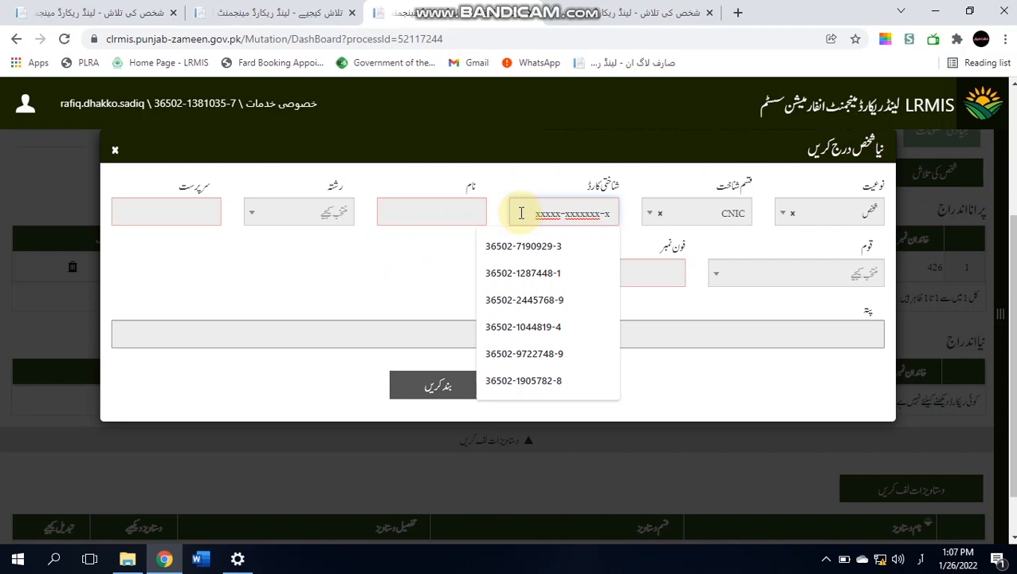
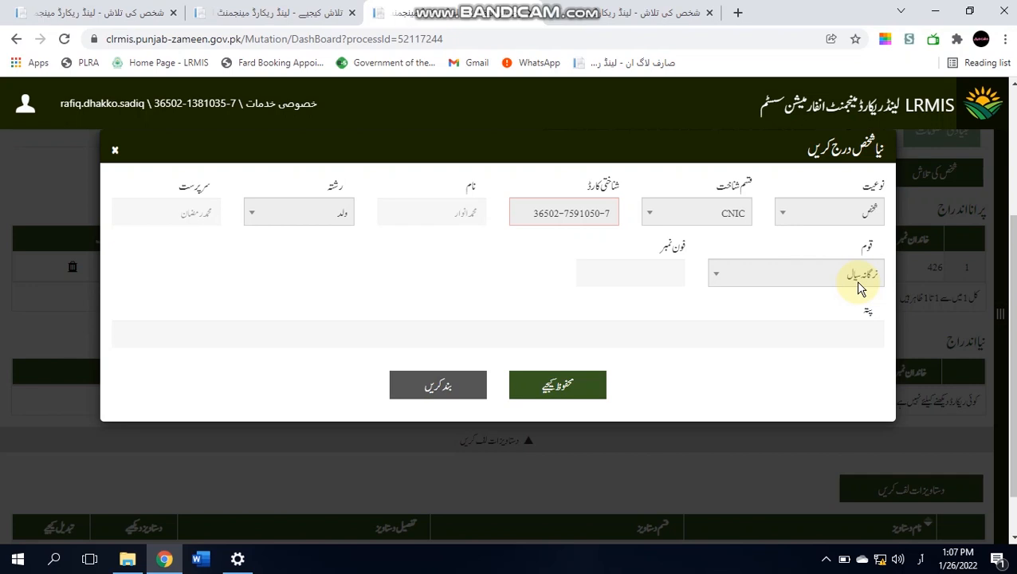
- Save the heir, then delete their row from the new-entry table
left_click(568, 390)
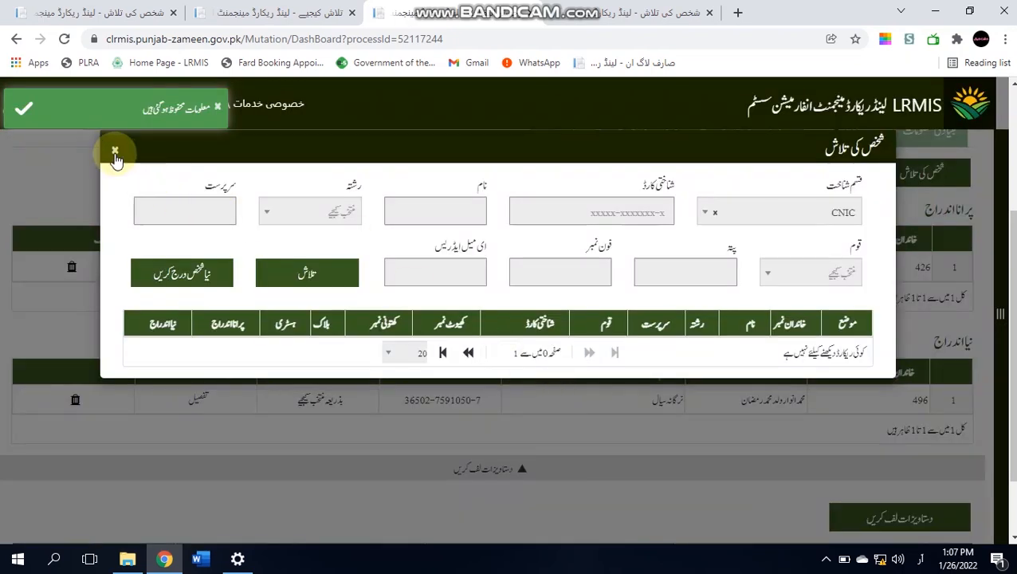
left_click(114, 153)
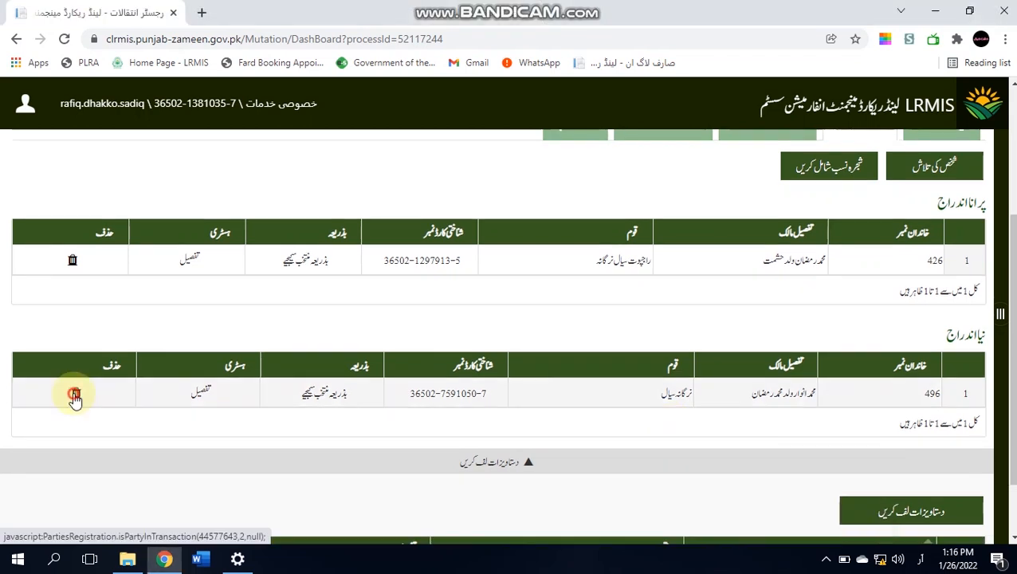
left_click(75, 395)
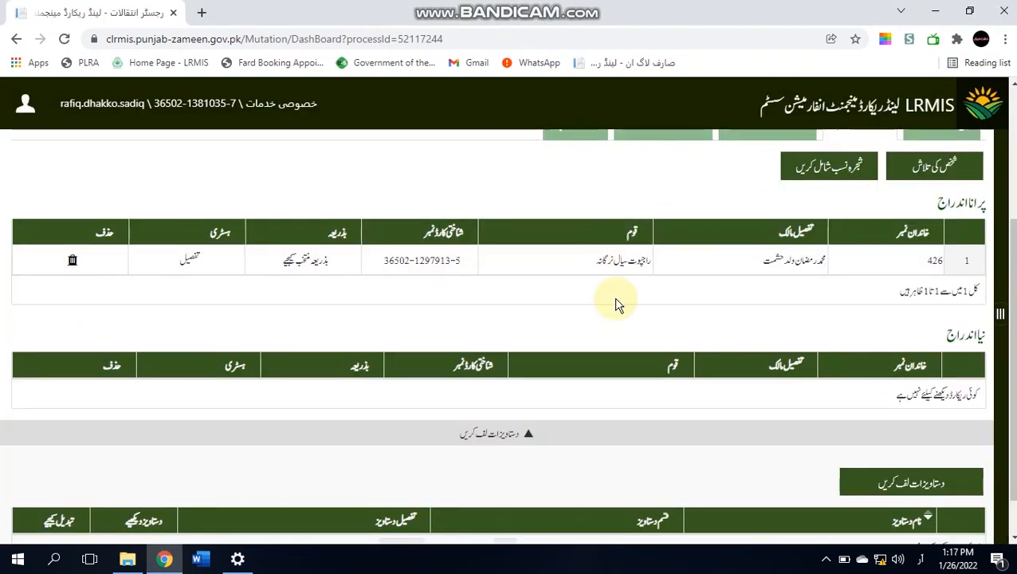
- Register a new person with the heir's name, relationship ولد, and the deceased as guardian
left_click(933, 177)
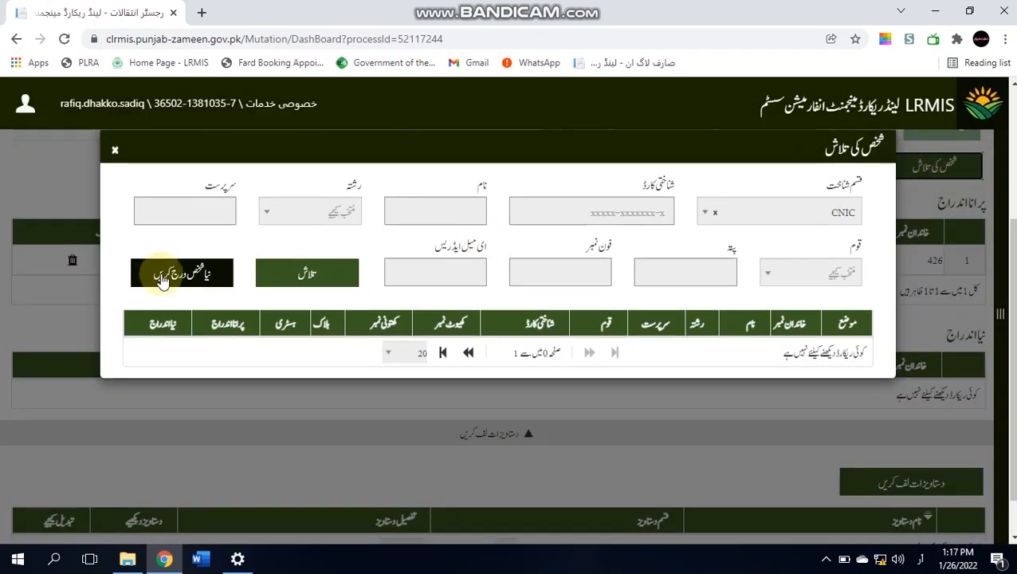
left_click(163, 283)
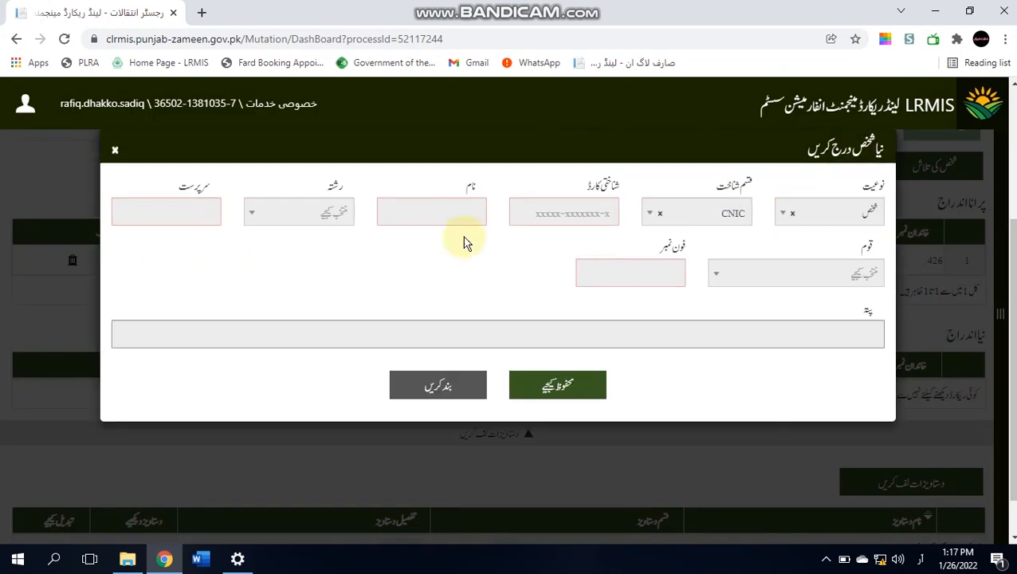
left_click(442, 209)
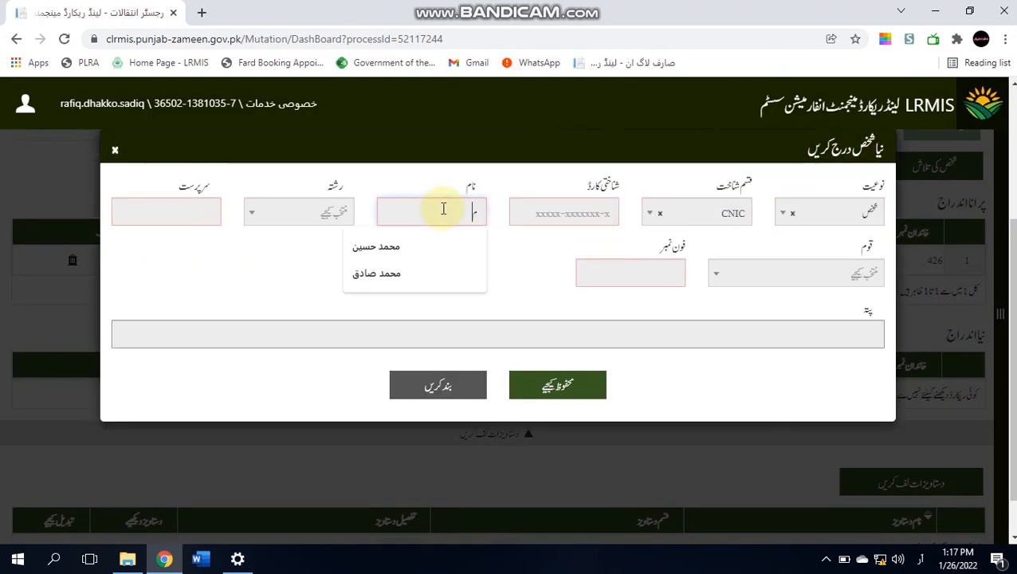
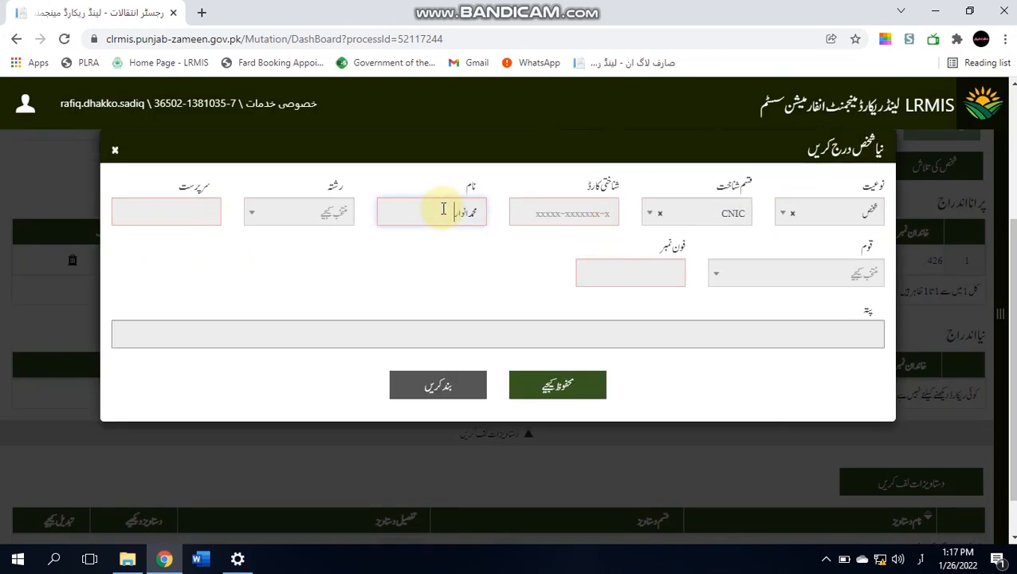
key("Tab")
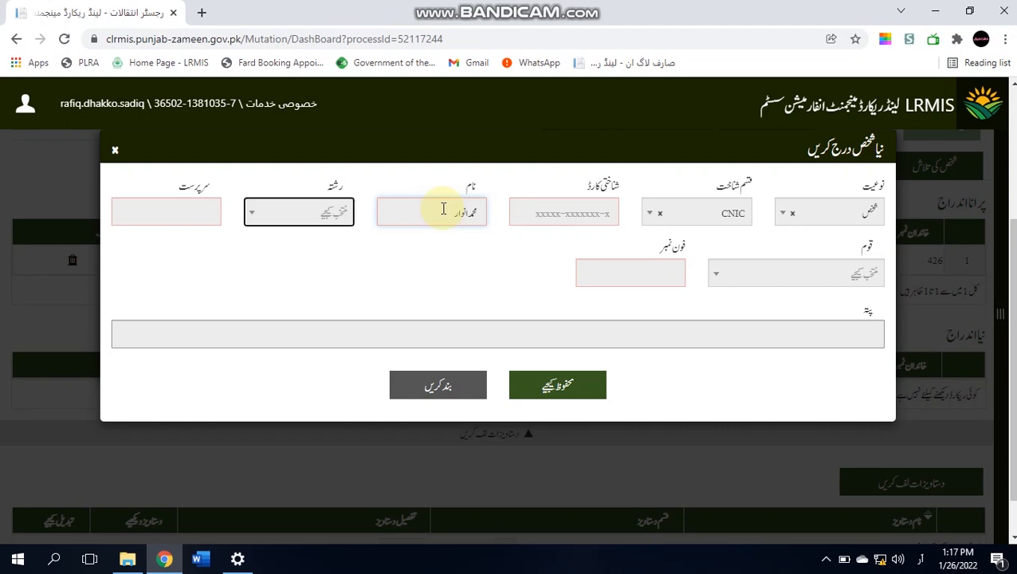
left_click(324, 223)
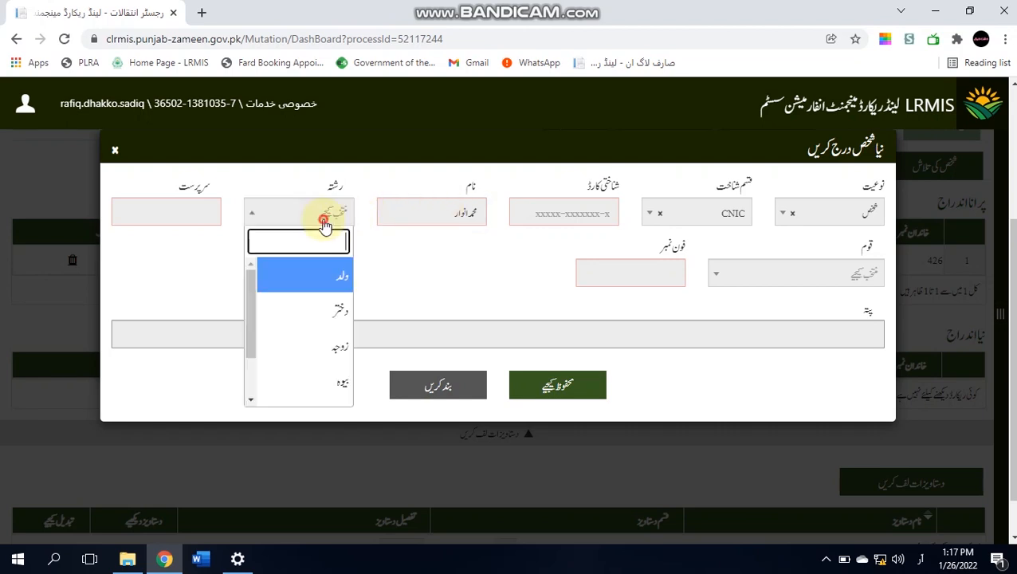
left_click(328, 279)
left_click(186, 199)
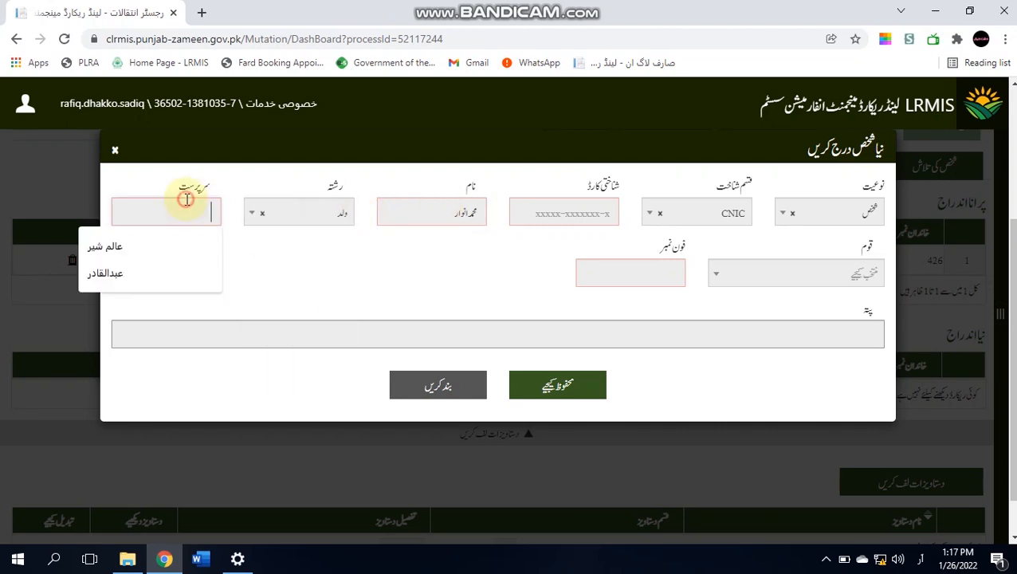
key("Tab")
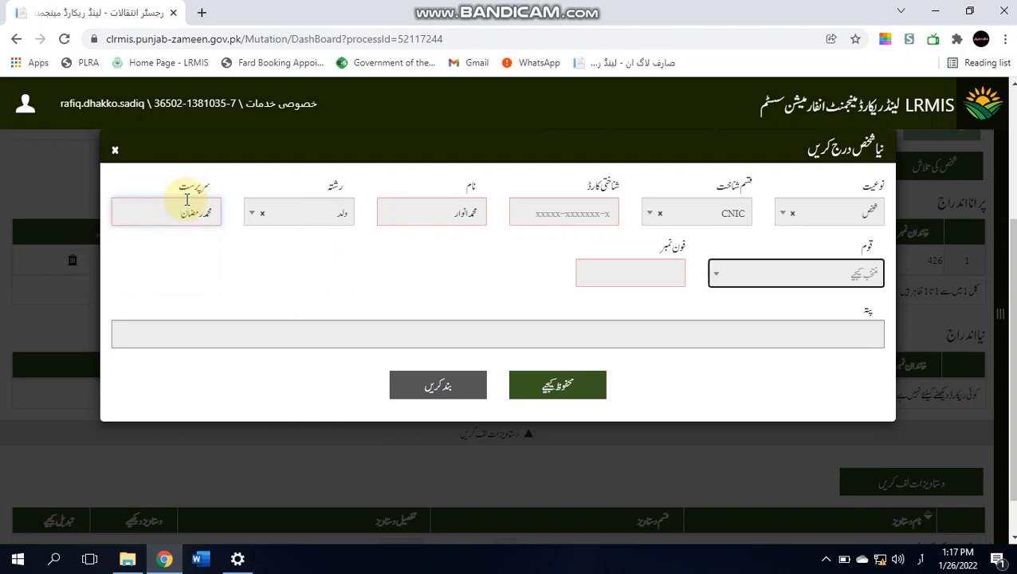
- Set caste راجپوت سیال and the placeholder phone number, then save the heir
left_click(828, 274)
type("راجپوت")
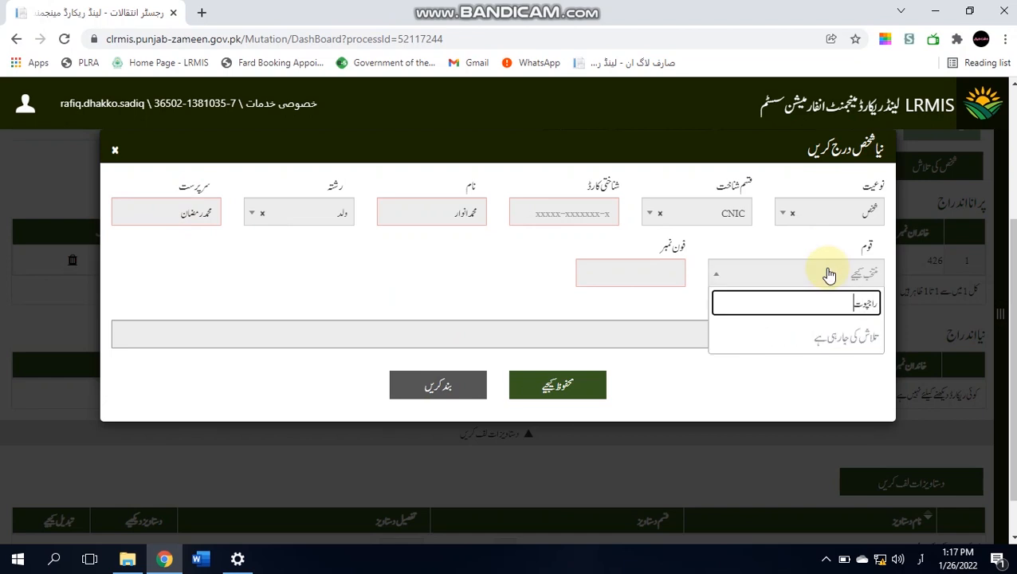
type(" سیال نر")
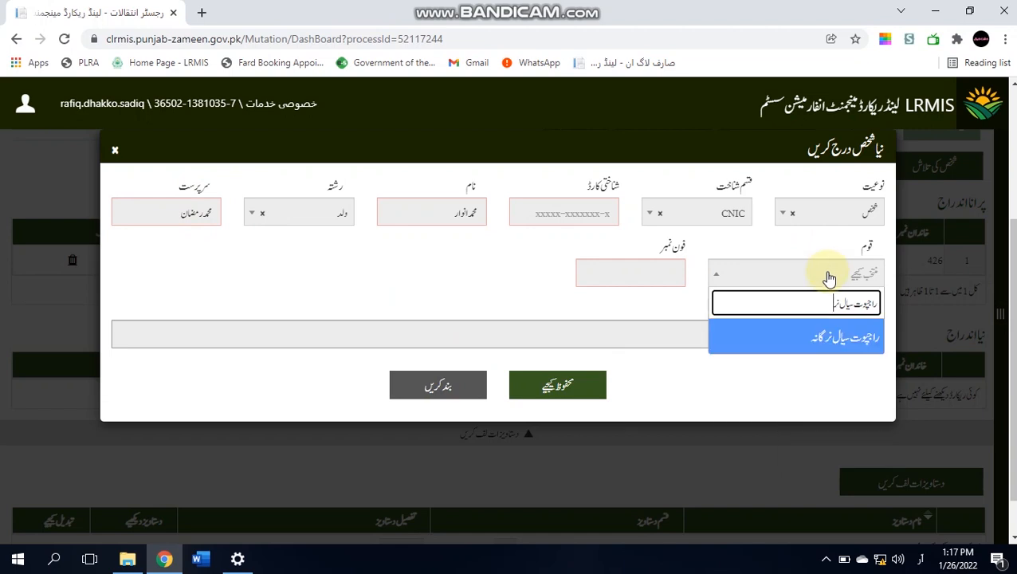
left_click(812, 350)
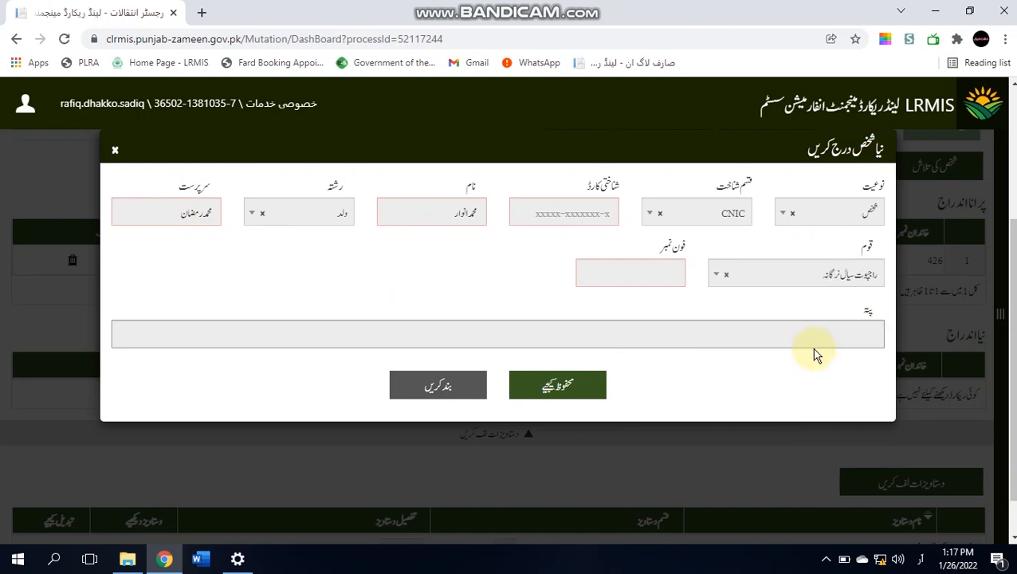
left_click(640, 270)
left_click(628, 313)
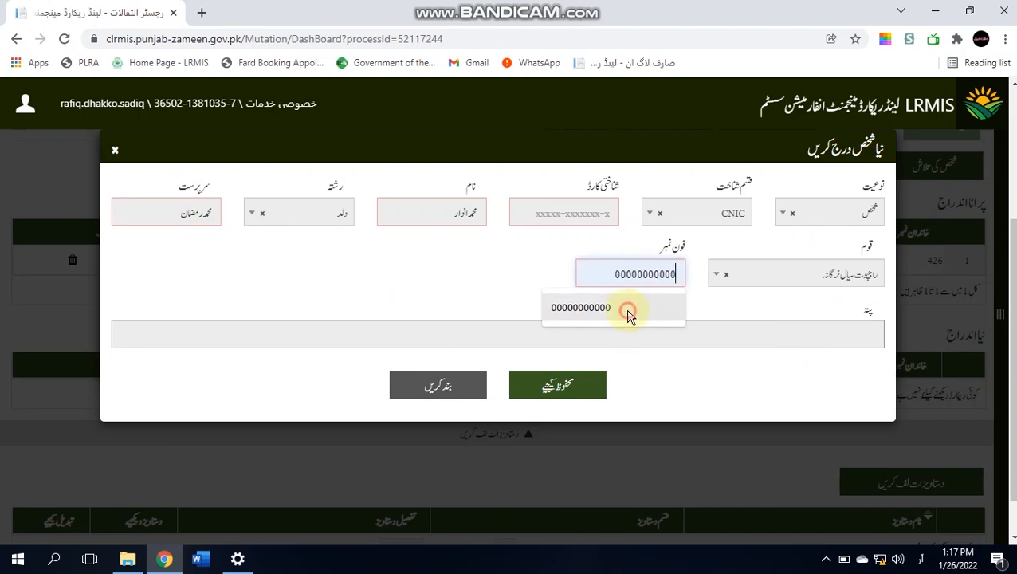
left_click(584, 388)
left_click(115, 158)
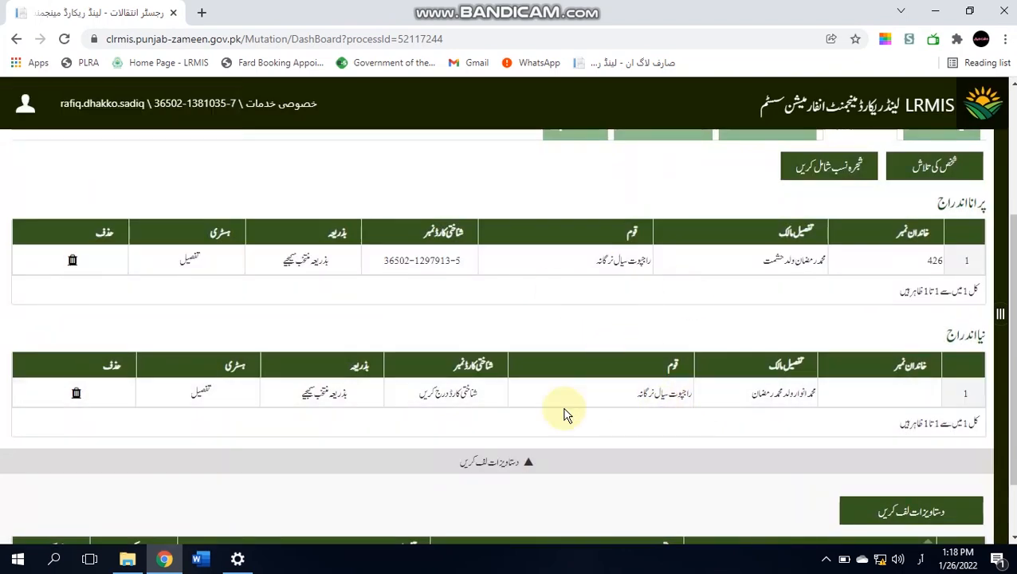
- Enter the first heir's CNIC in both CNIC fields and save it to his new-entry row
left_click(438, 398)
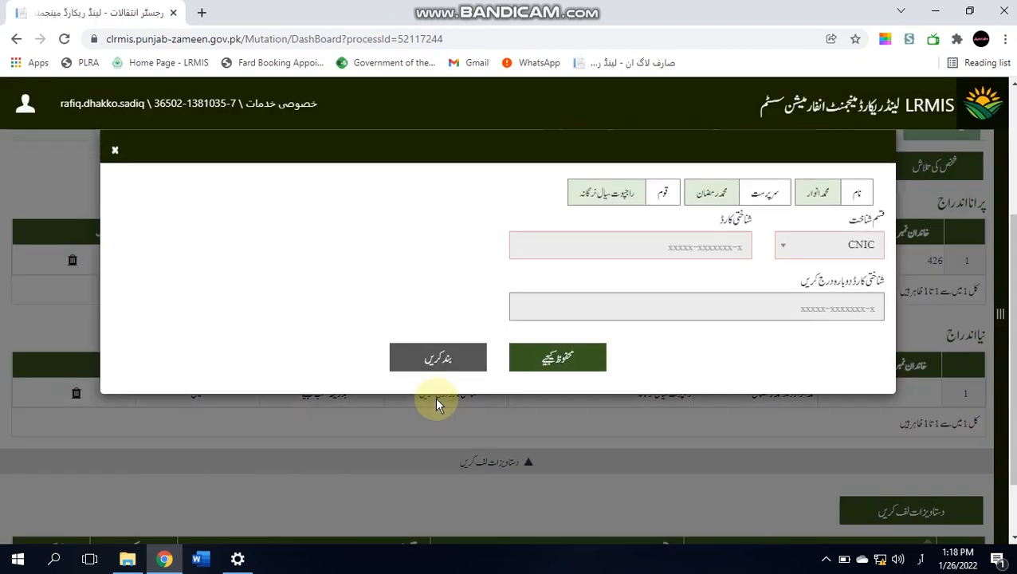
left_click(617, 243)
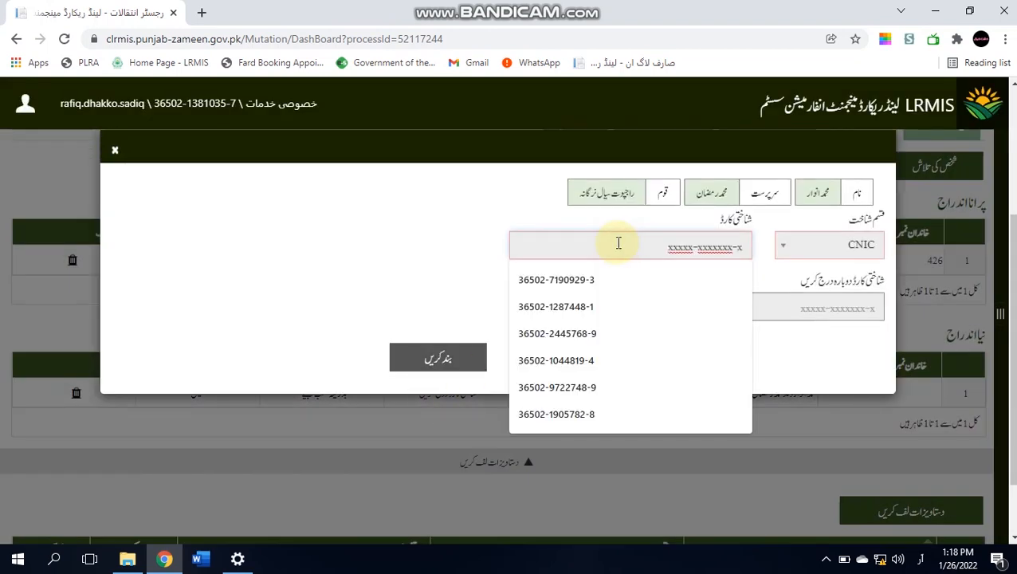
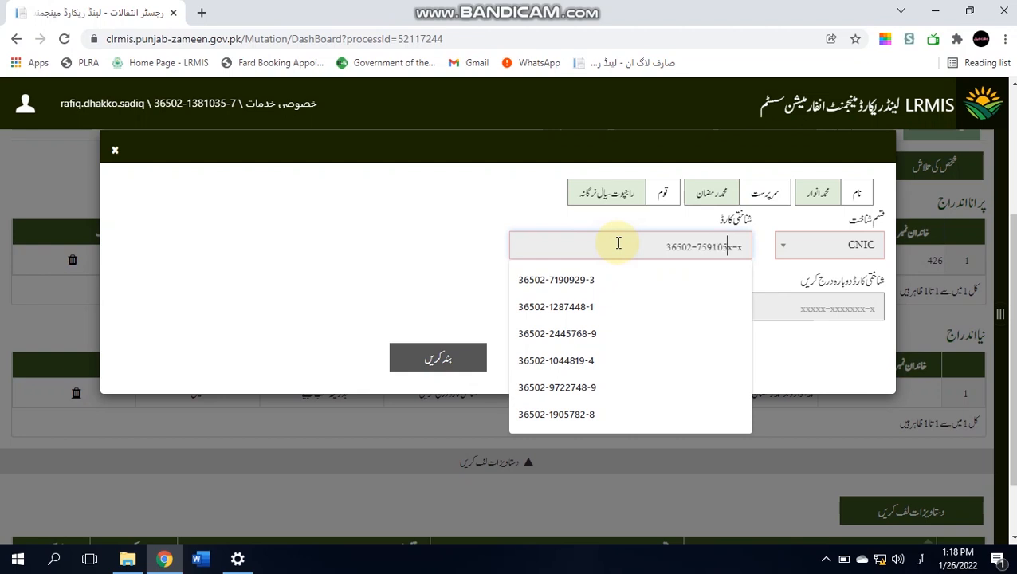
key("ctrl+a")
key("ctrl+c")
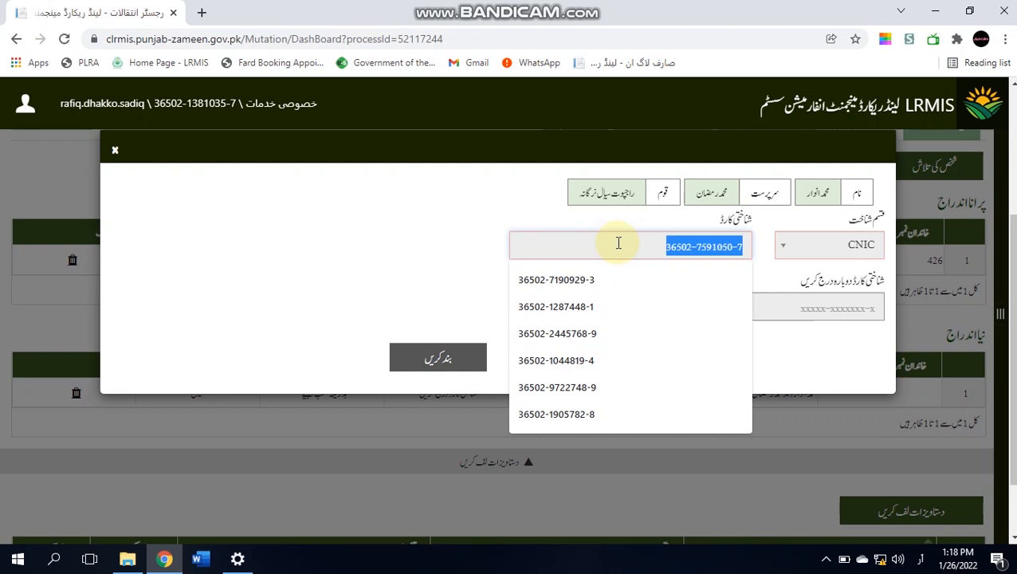
key("Tab")
key("ctrl+a")
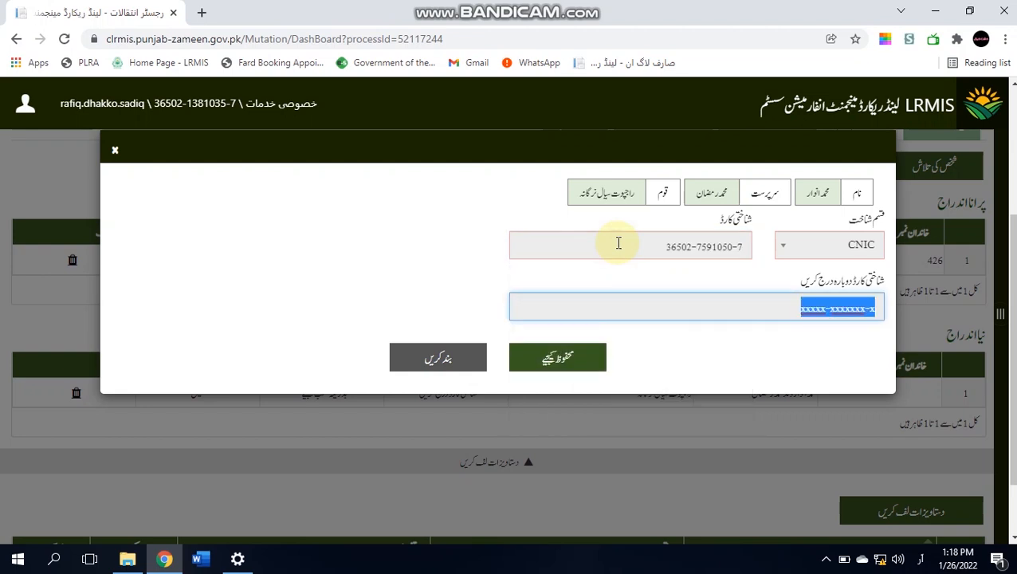
key("ctrl+v")
left_click(557, 355)
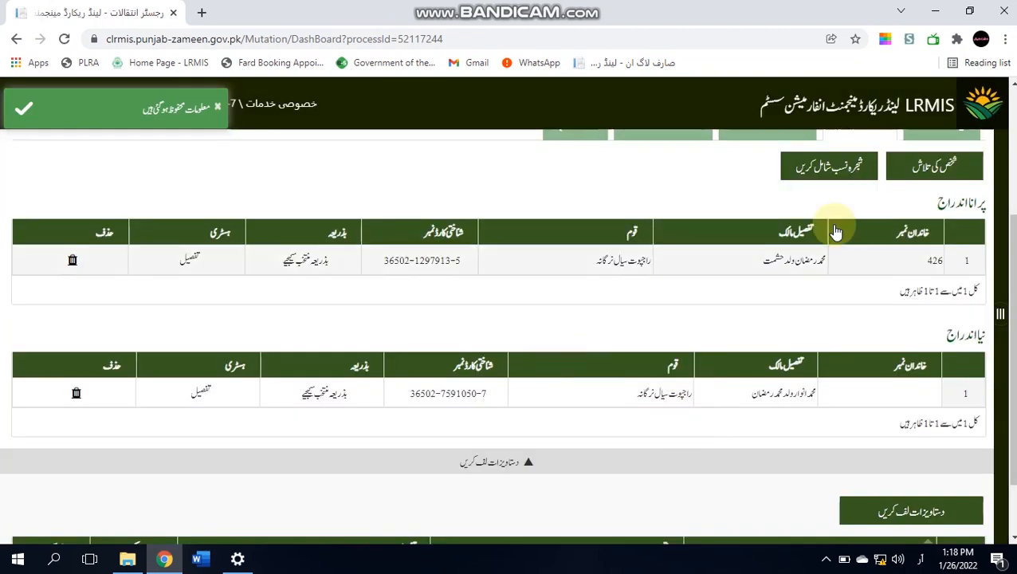
- Open a new-person form for the second heir, discarding a first attempt that began with his CNIC
left_click(918, 163)
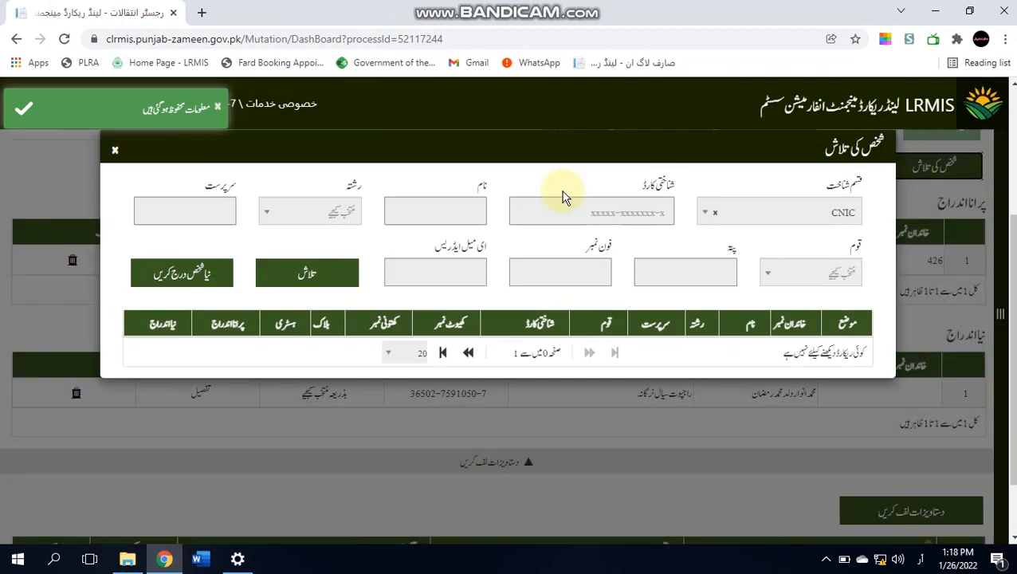
left_click(204, 271)
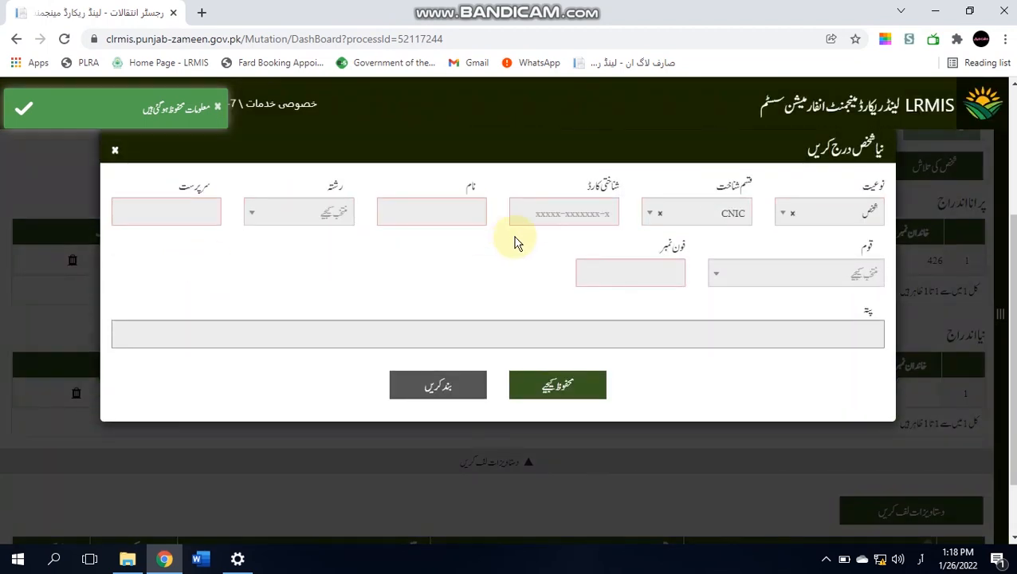
left_click(522, 211)
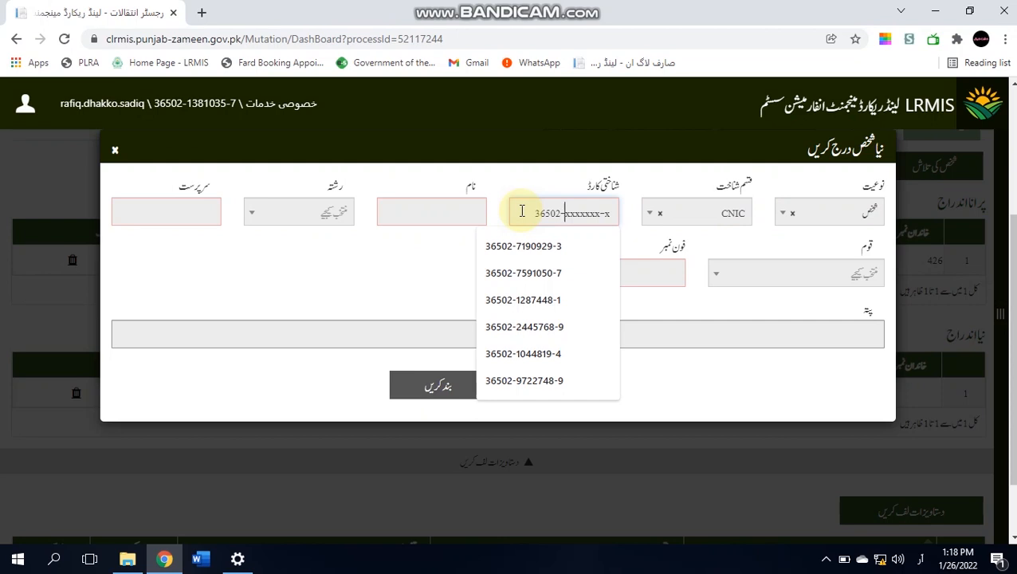
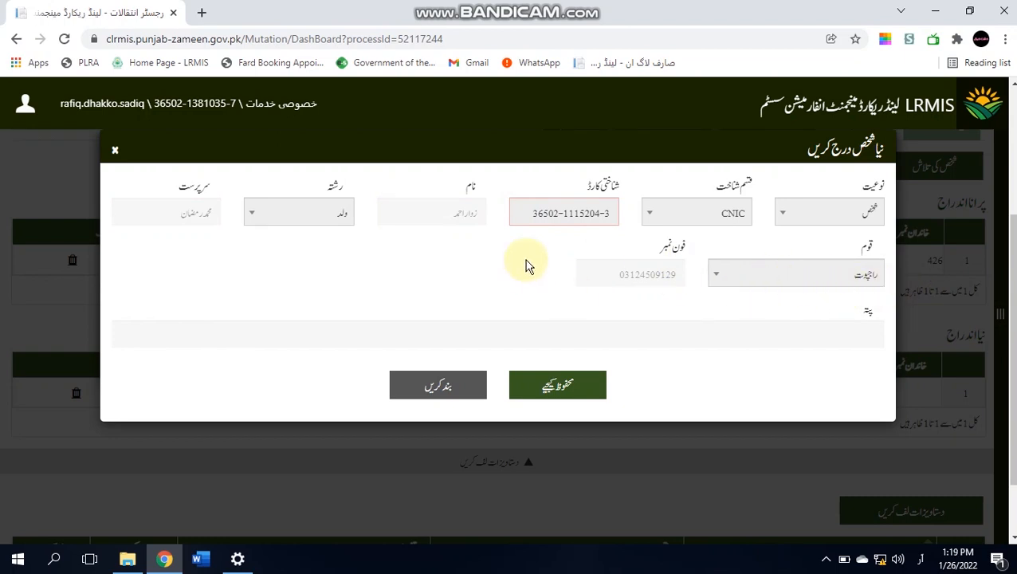
triple_click(548, 213)
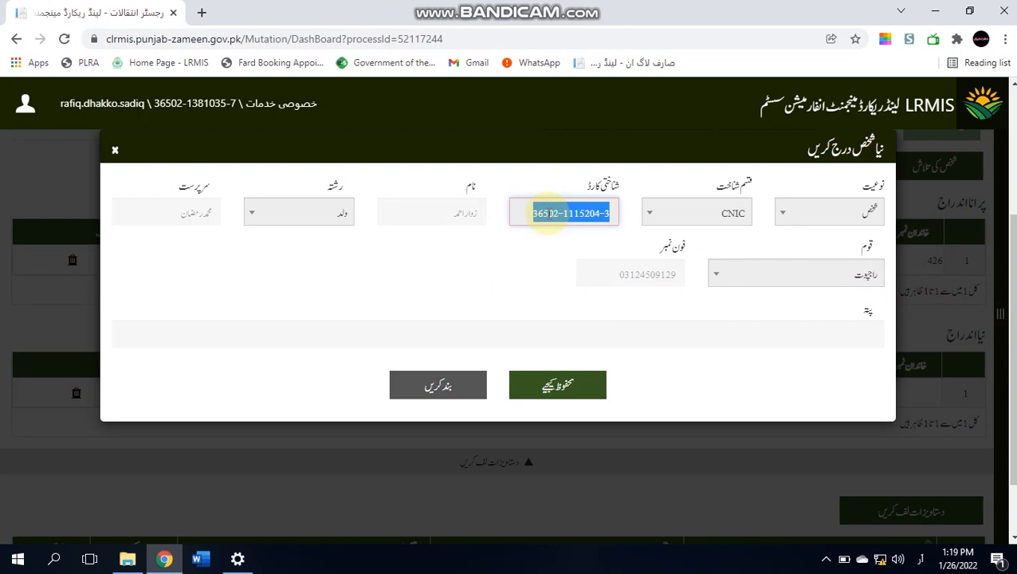
key("BackSpace")
left_click(427, 386)
left_click(172, 275)
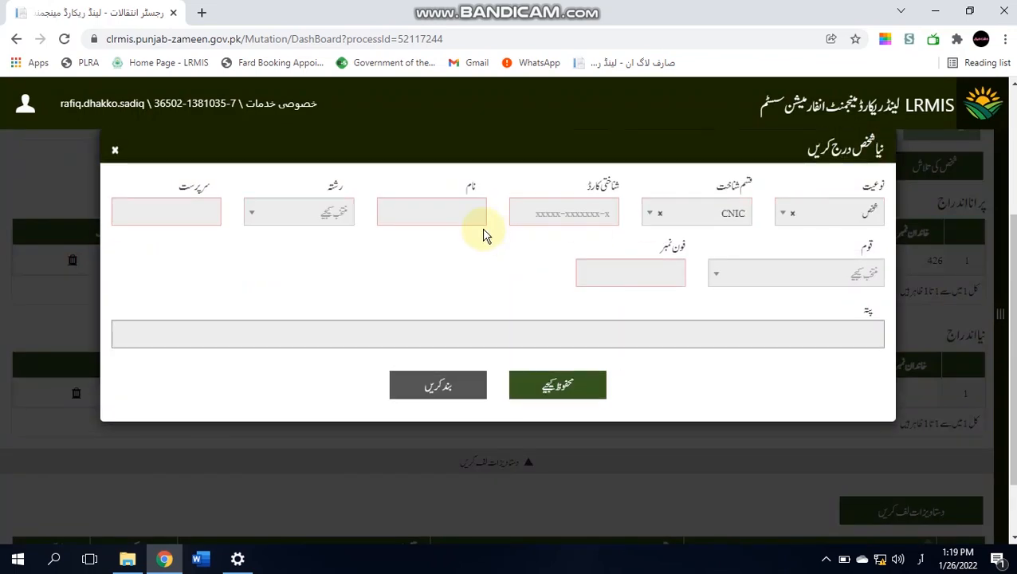
- Enter the second heir's name, set relationship to ولد, and fill in the guardian's name
left_click(443, 204)
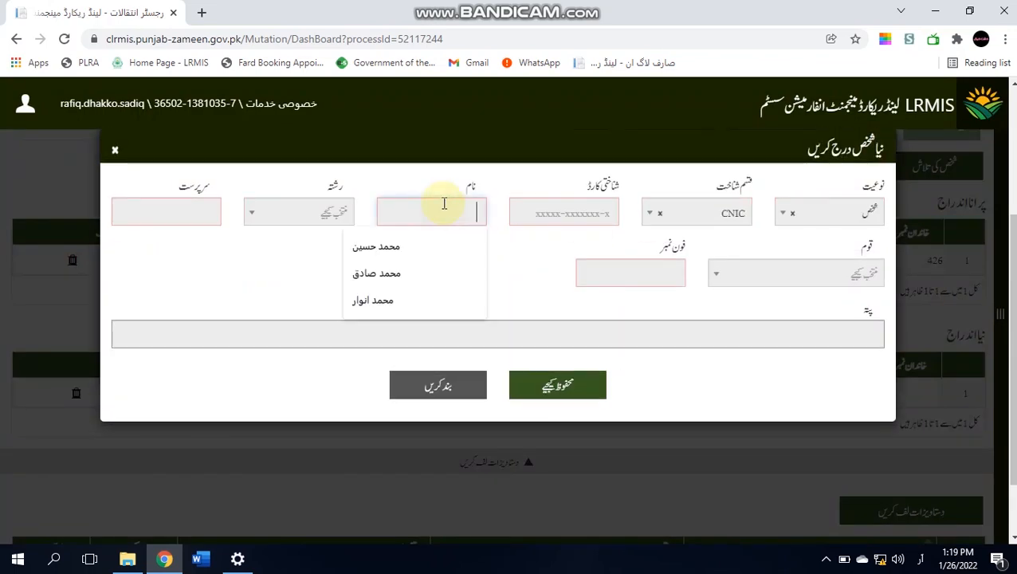
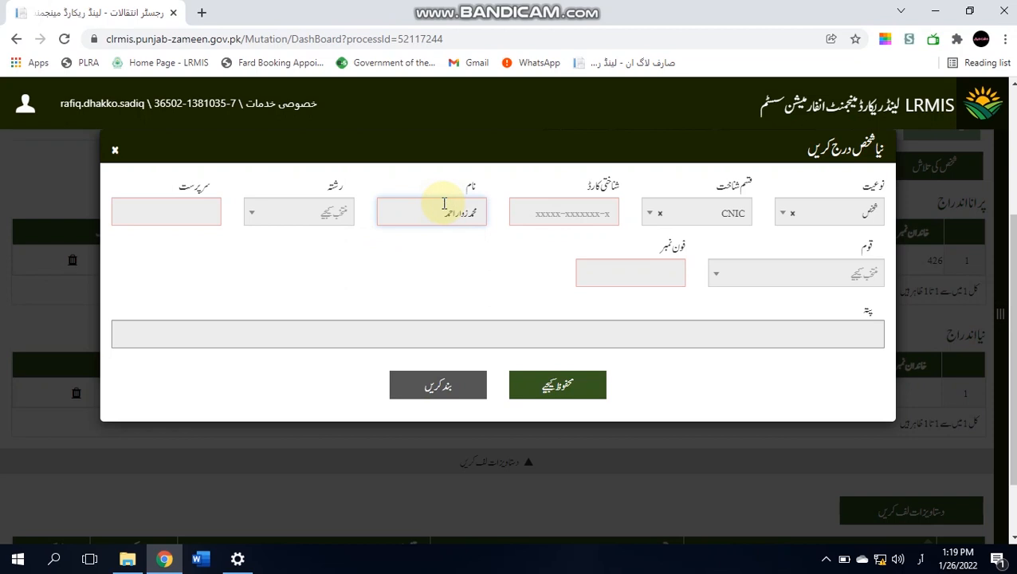
key("ctrl+Right")
key("ctrl+BackSpace")
left_click(303, 221)
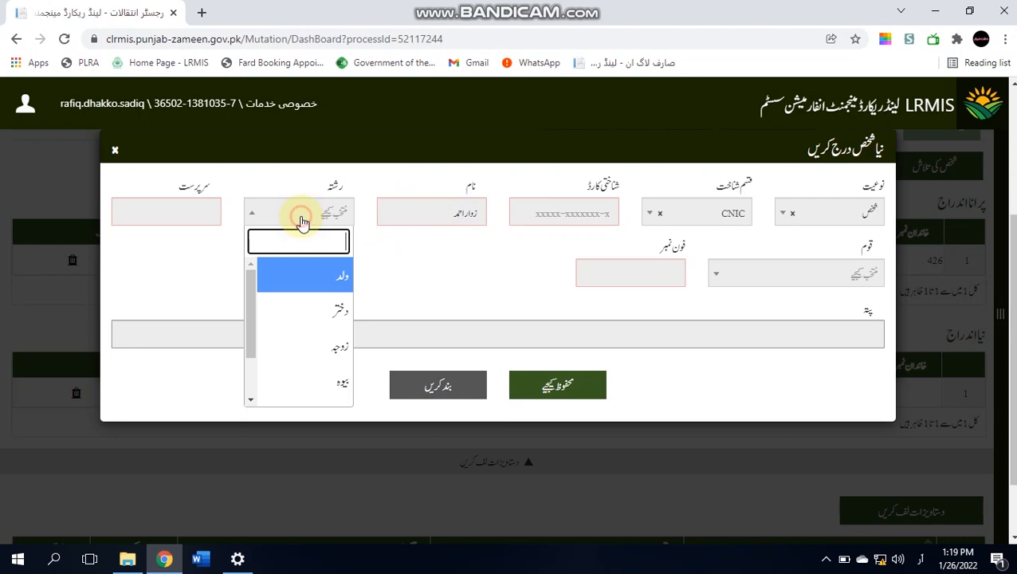
left_click(311, 281)
left_click(188, 203)
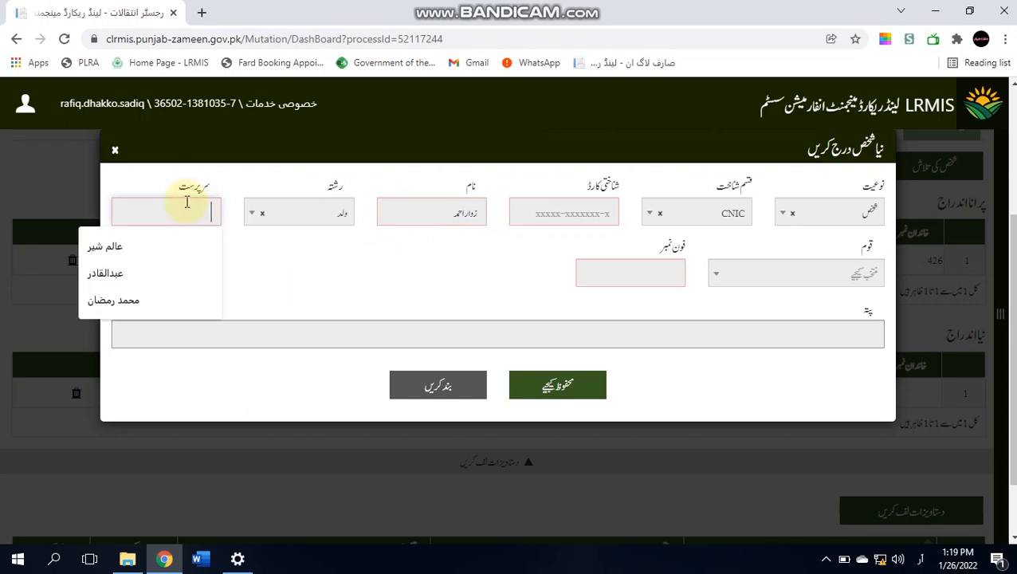
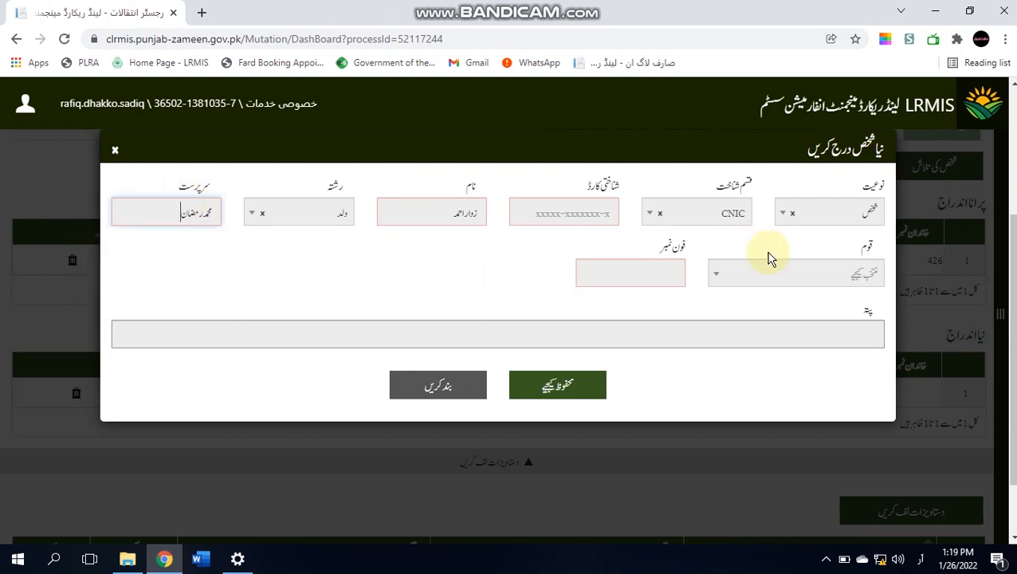
- Set caste to راجپوت سیال زرگانہ, use the placeholder phone, save, and close the search
left_click(777, 279)
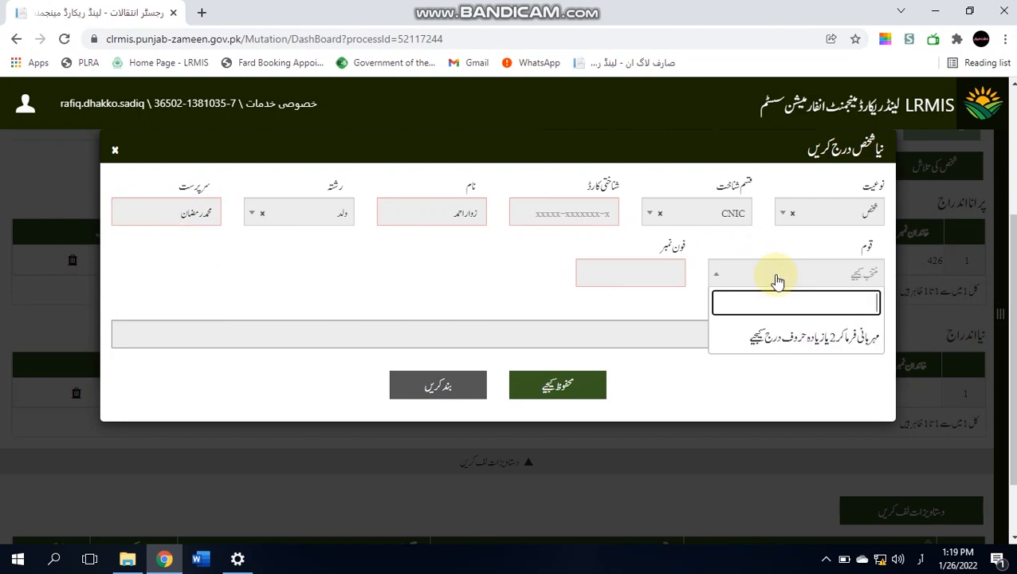
type("راجپوت سیال")
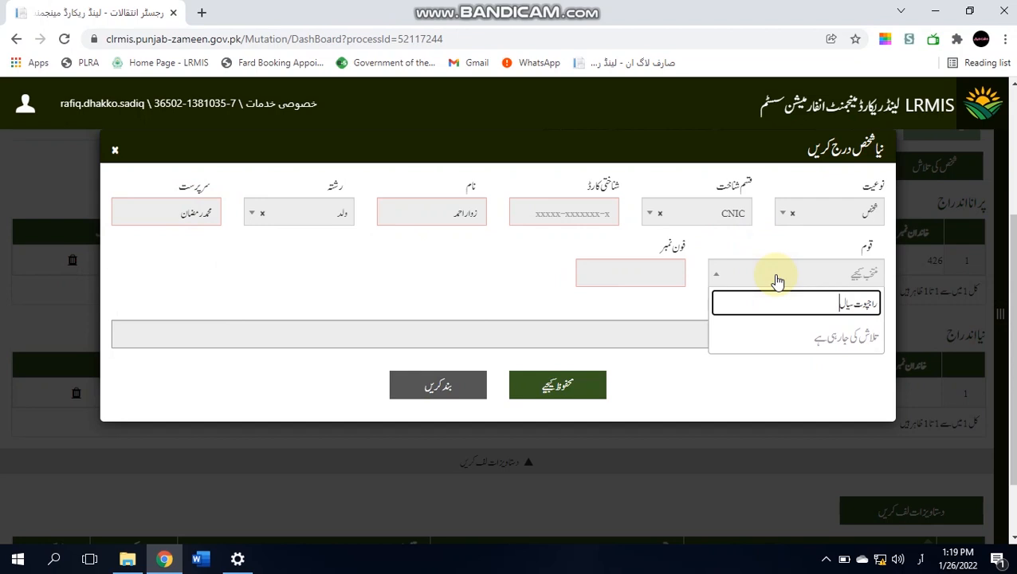
type(" زرگانہ")
key("Return")
left_click(671, 269)
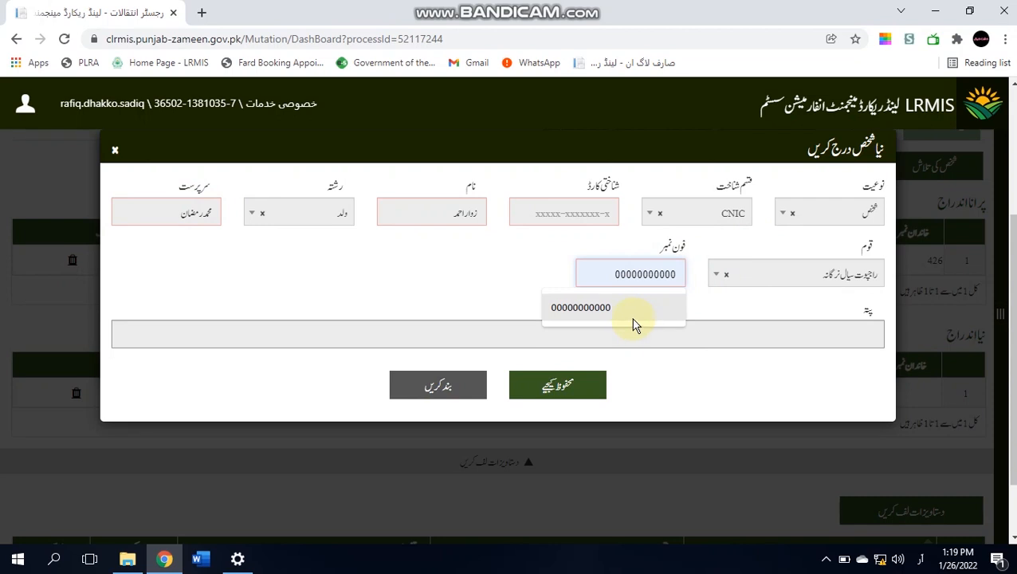
left_click(573, 309)
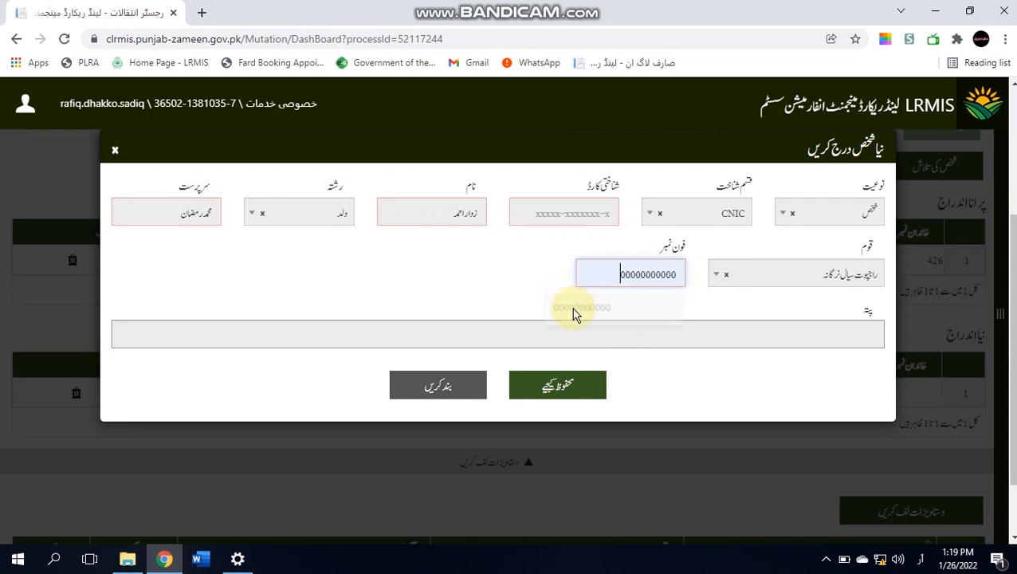
left_click(568, 387)
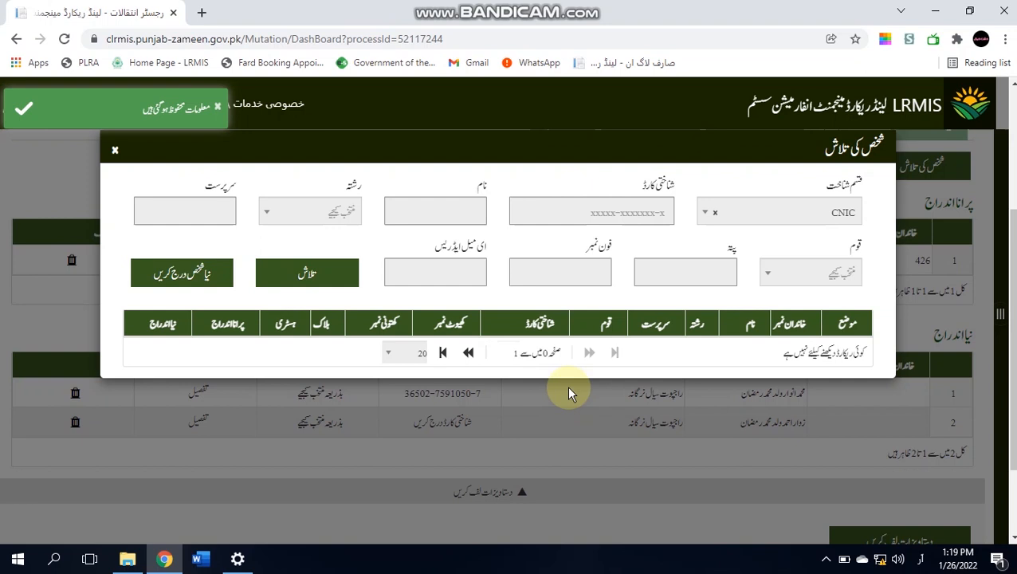
left_click(115, 150)
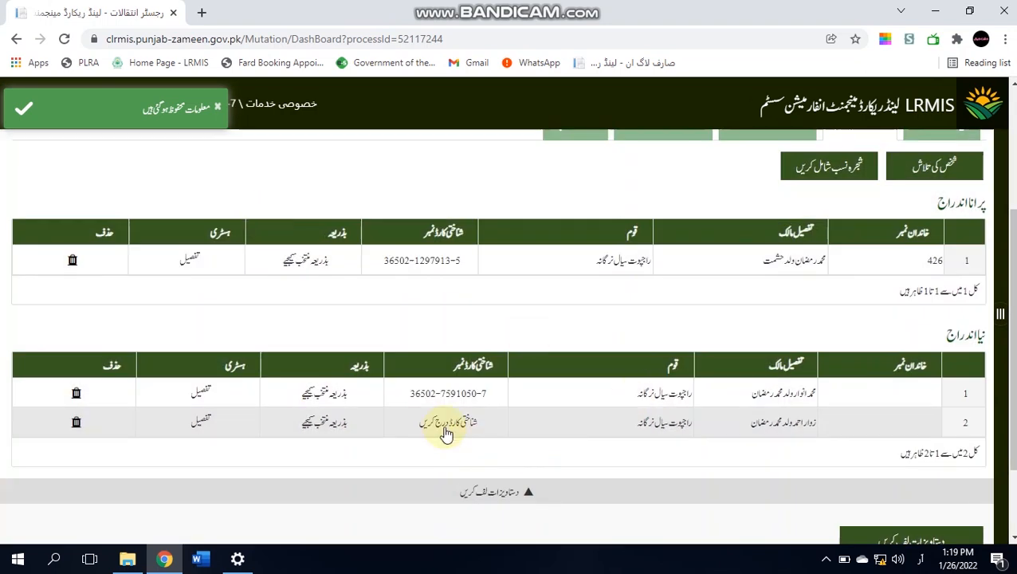
- Enter the second heir's CNIC in both CNIC fields and save it to row 2
left_click(439, 418)
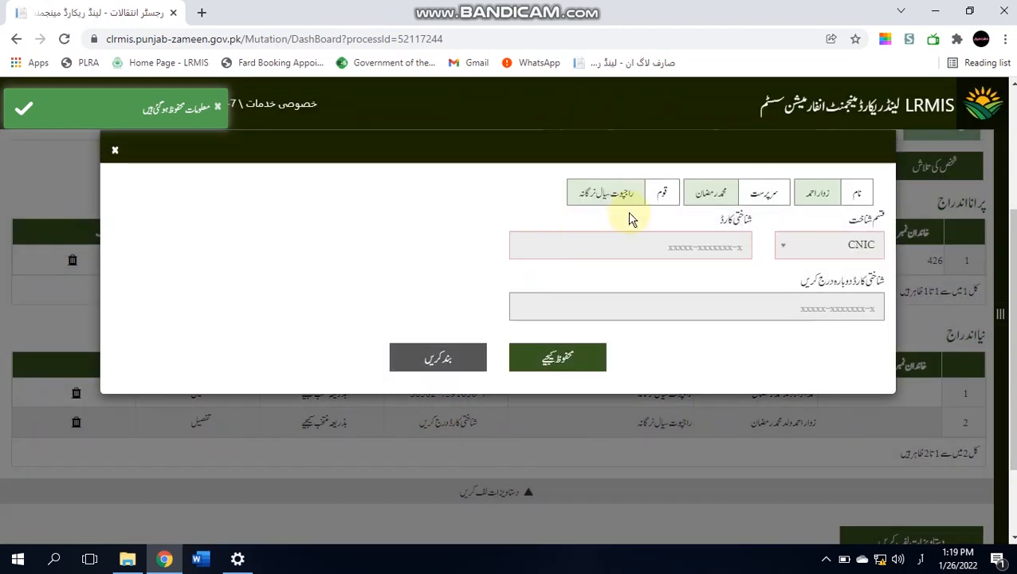
left_click(638, 246)
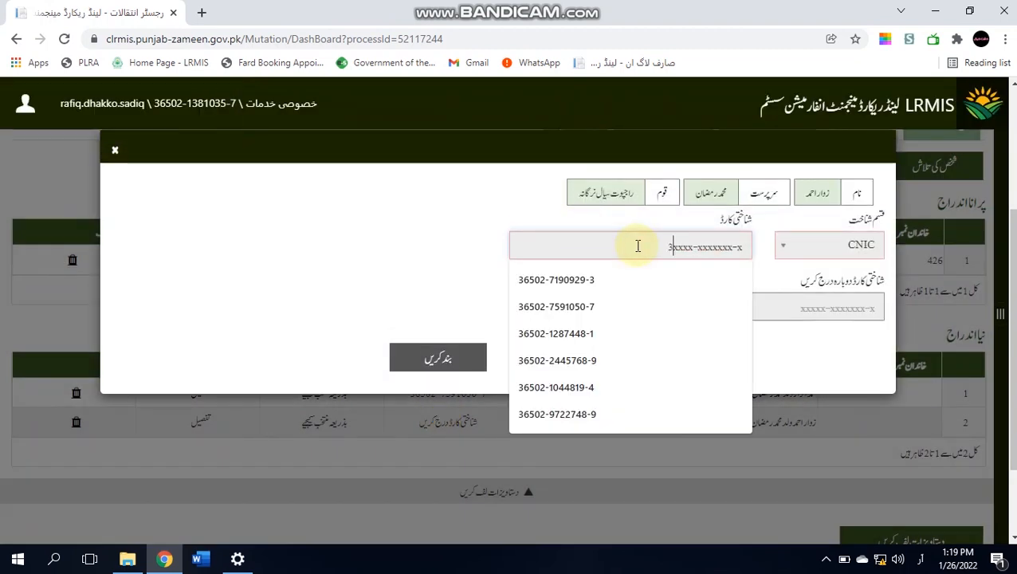
key("ctrl+a")
key("ctrl+c")
key("Tab")
key("ctrl+a")
key("ctrl+v")
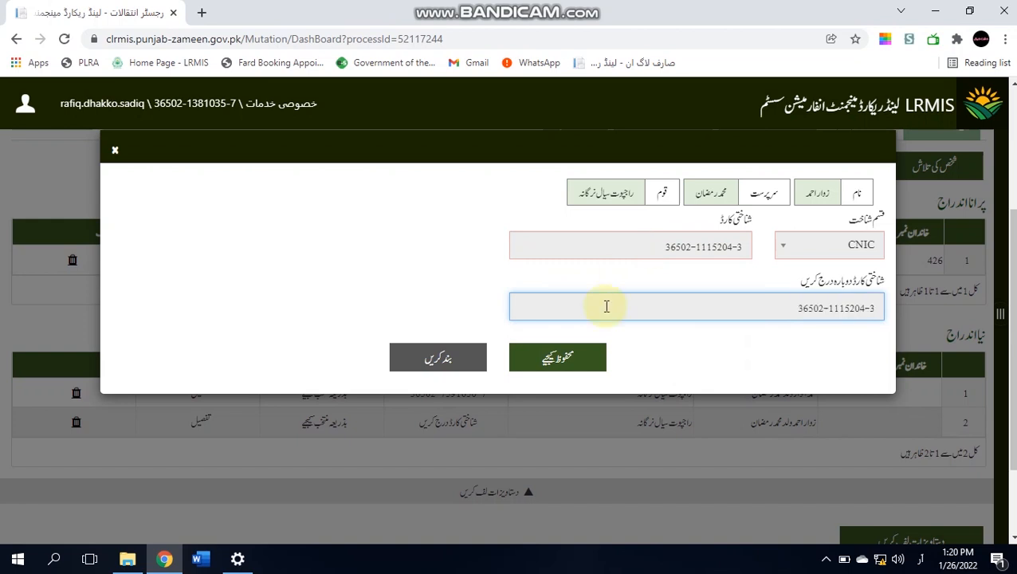
left_click(566, 360)
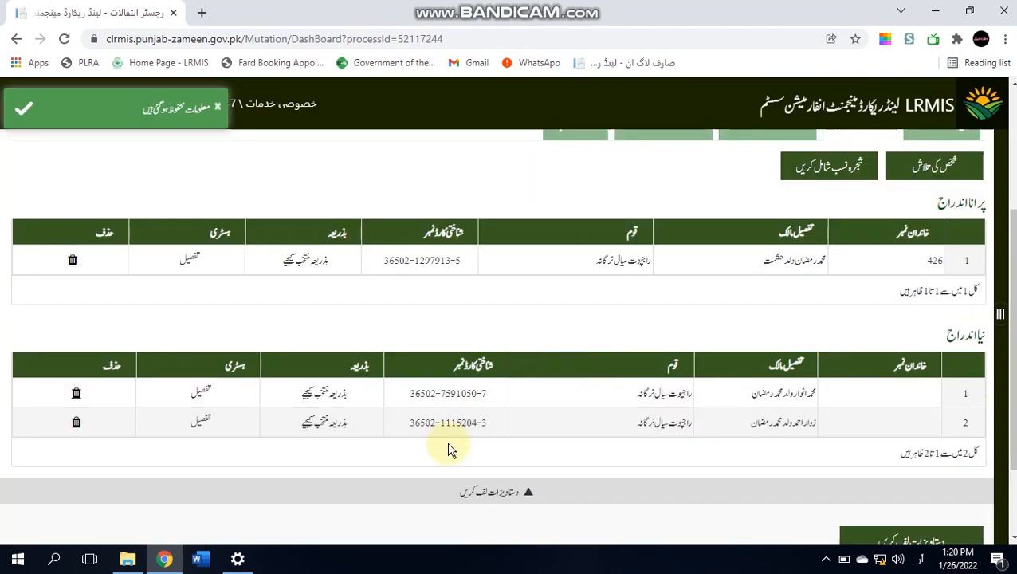
- Start a new-person record and enter the third heir's CNIC, replacing a wrongly pasted value
left_click(931, 168)
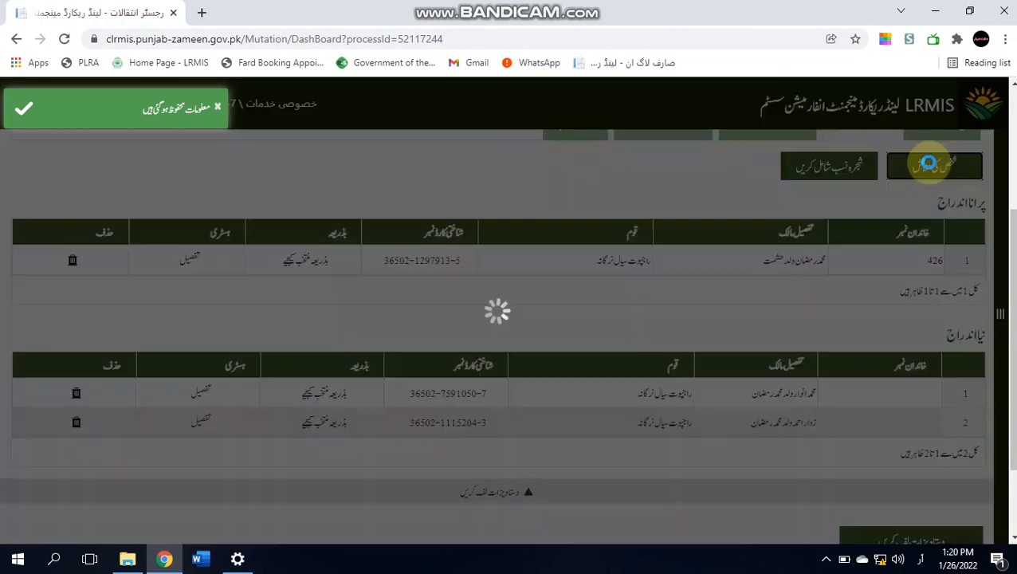
left_click(574, 214)
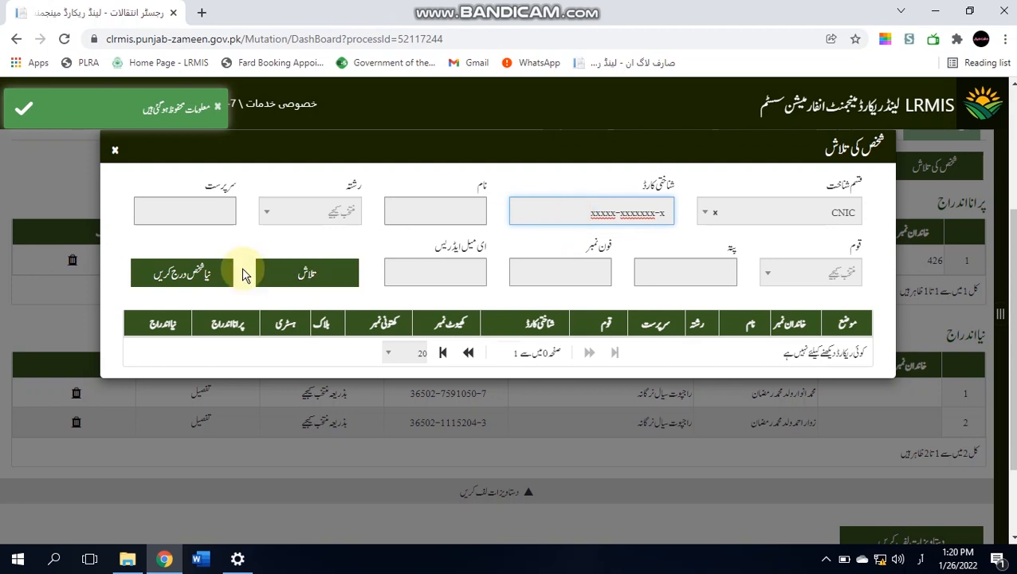
left_click(209, 271)
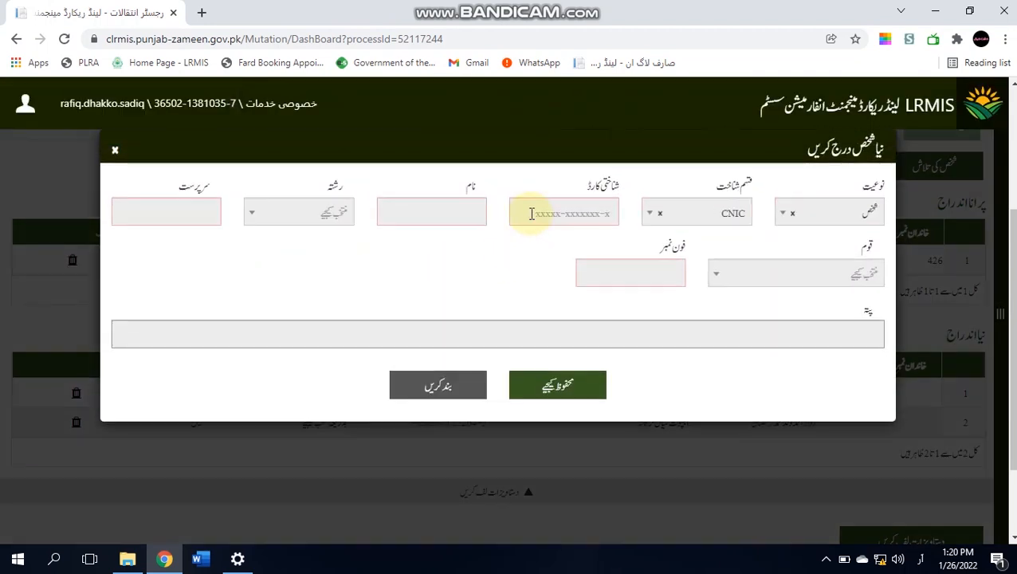
left_click(533, 214)
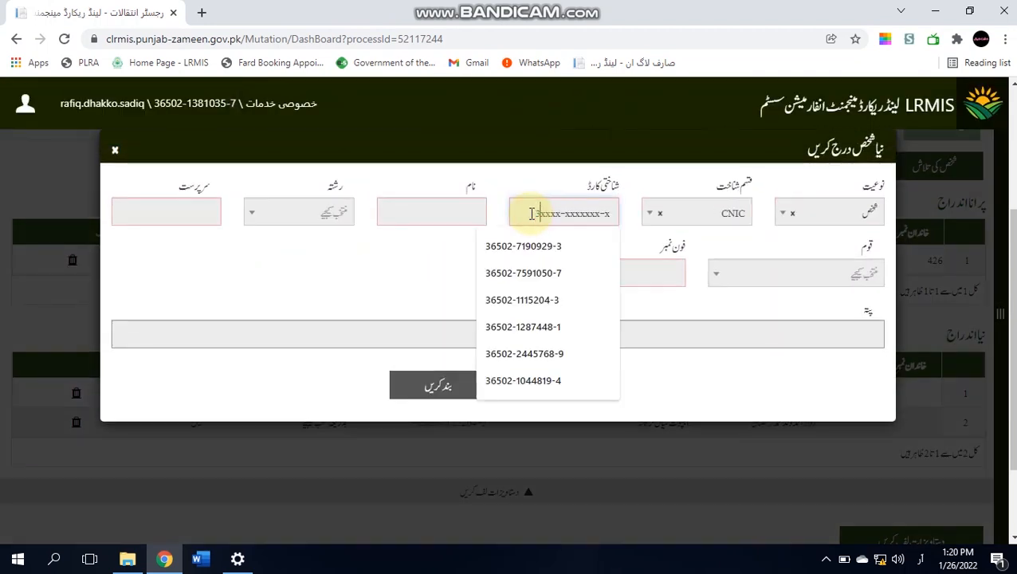
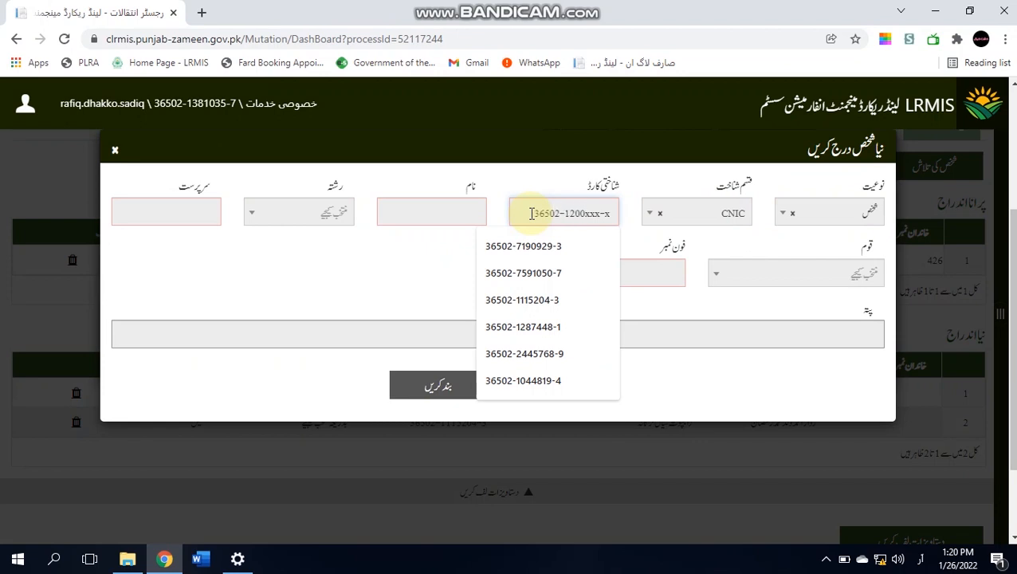
key("ctrl+a")
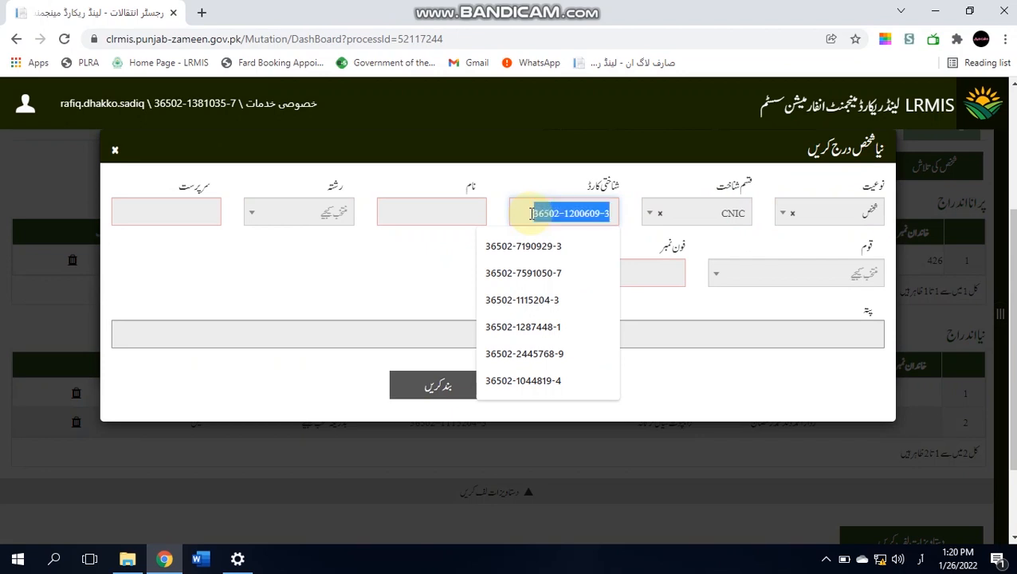
key("ctrl+v")
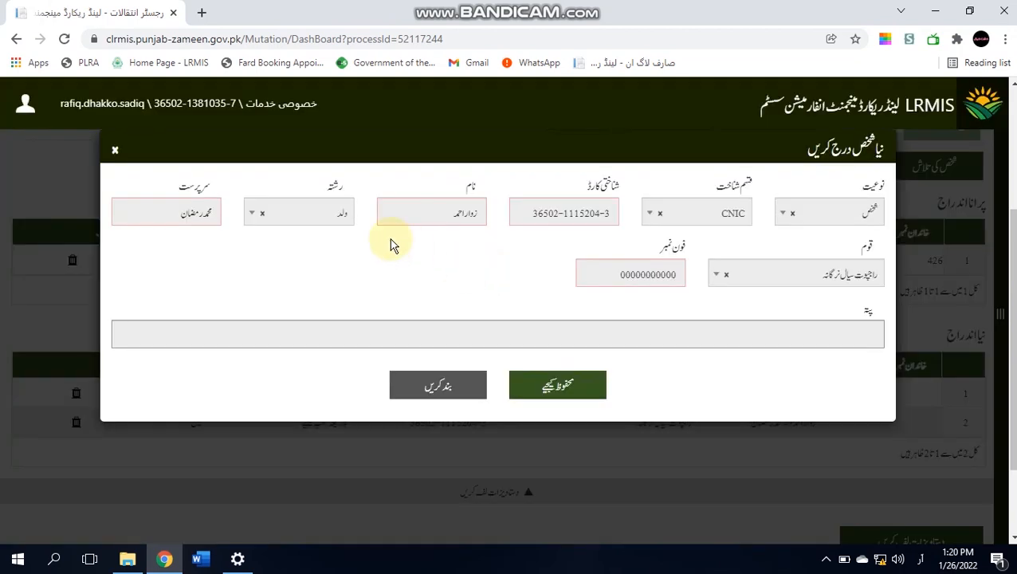
triple_click(530, 216)
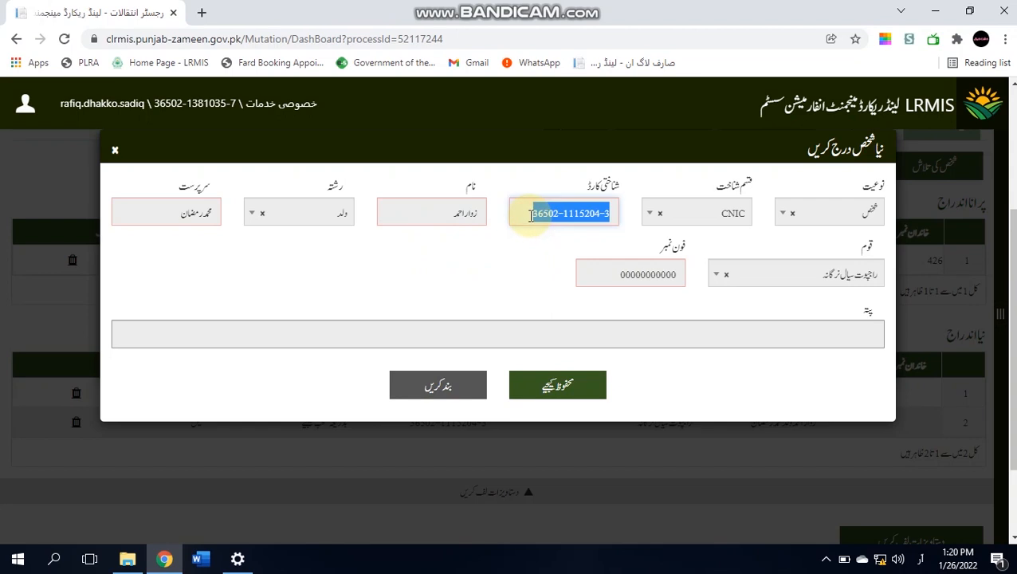
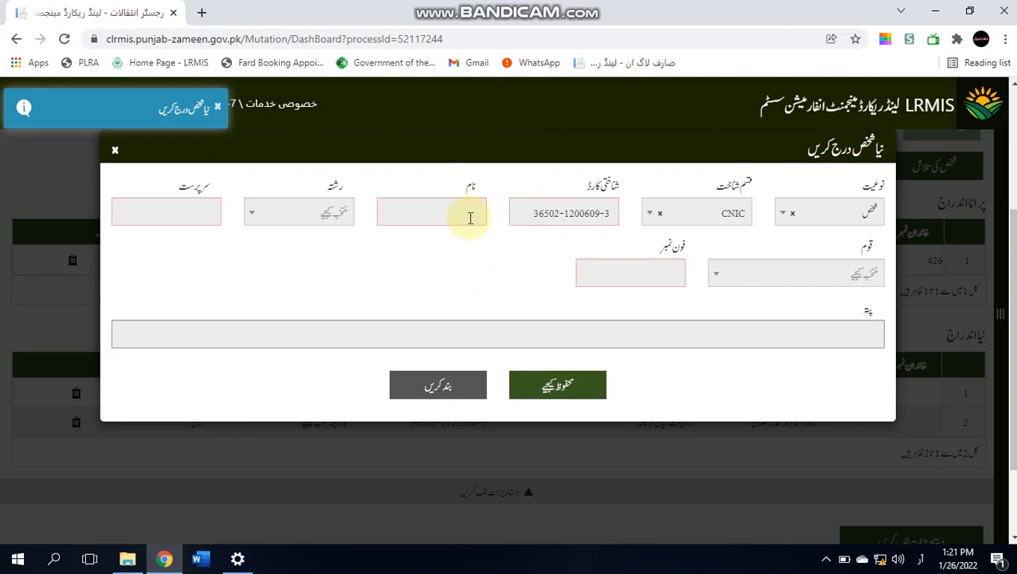
- Enter the third heir's name, set relationship to ولد, and fill in the guardian's name
left_click(471, 217)
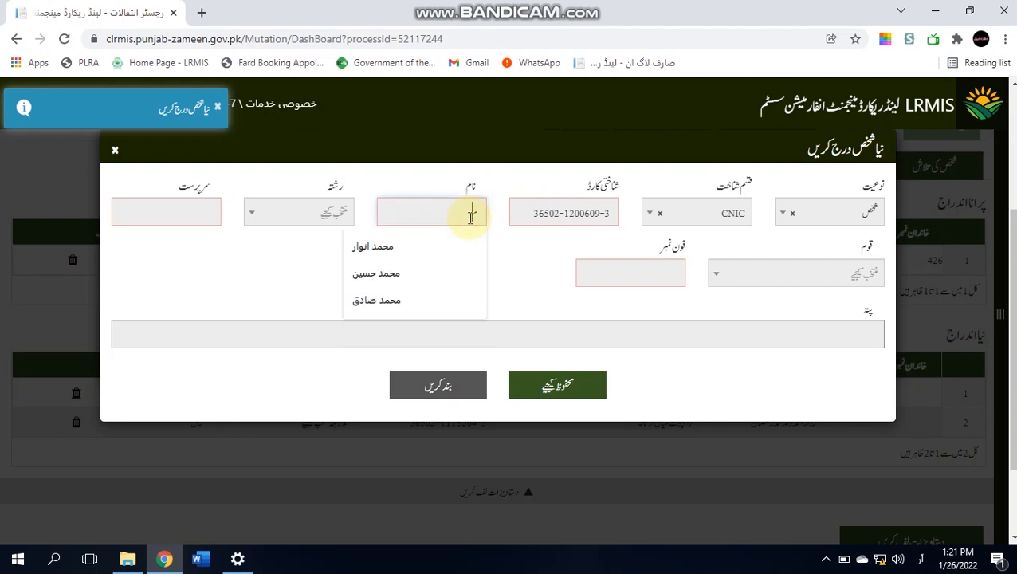
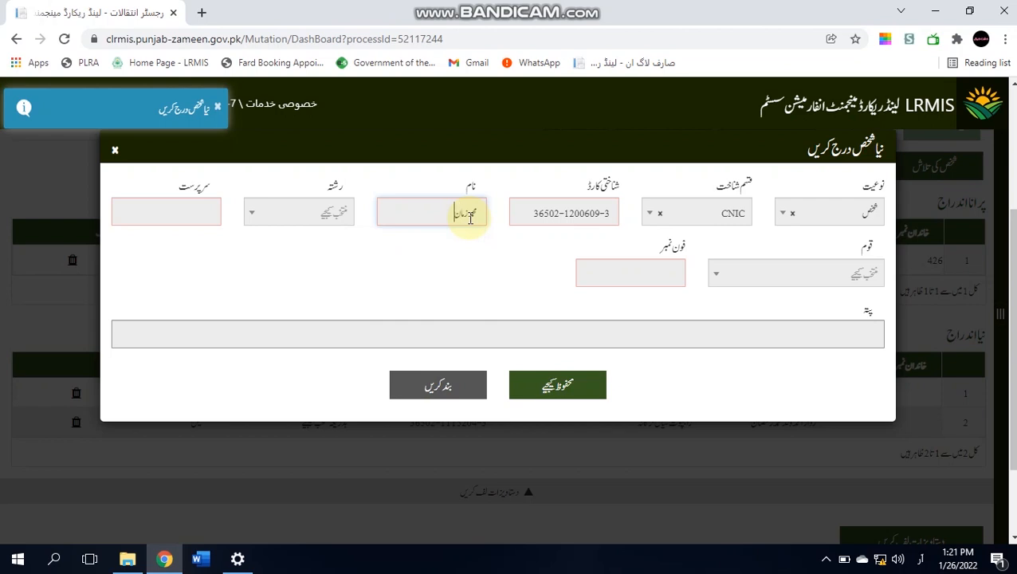
left_click(325, 213)
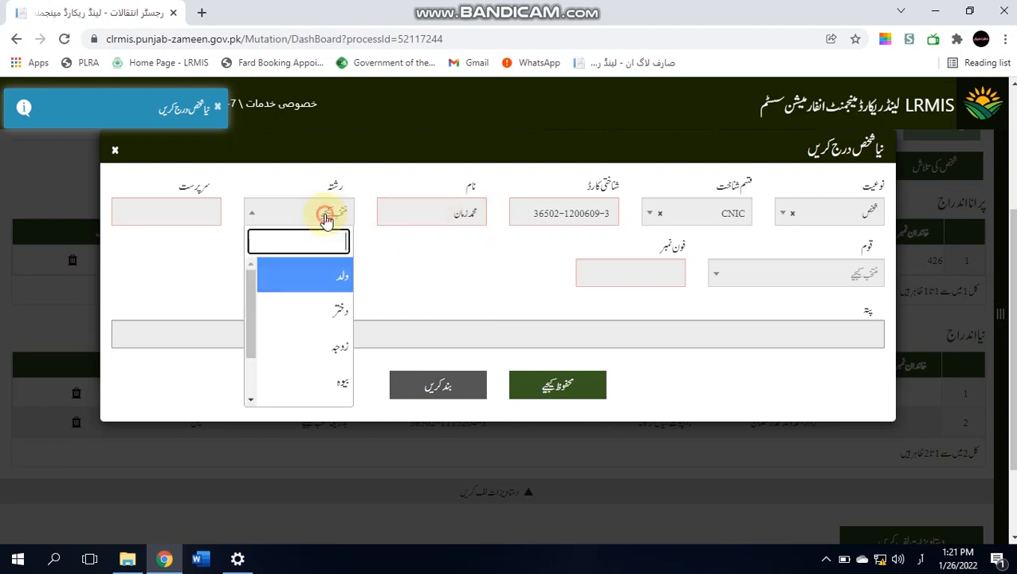
left_click(320, 283)
left_click(205, 213)
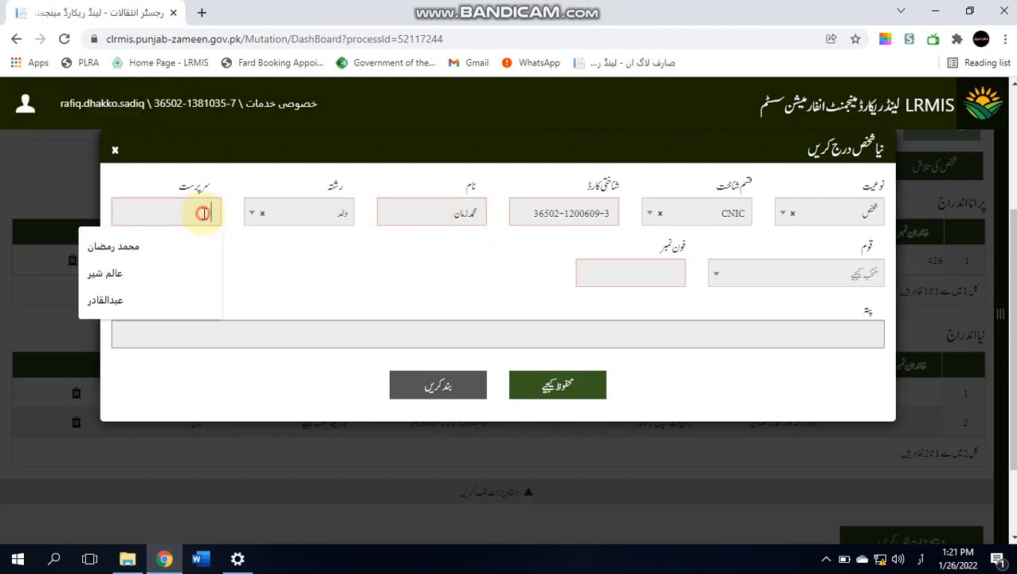
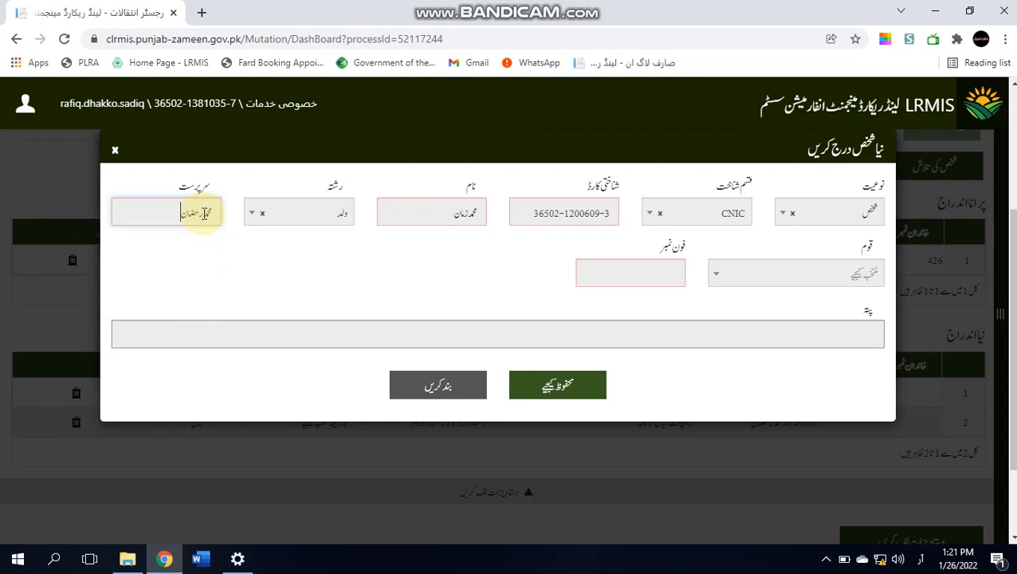
key("Tab")
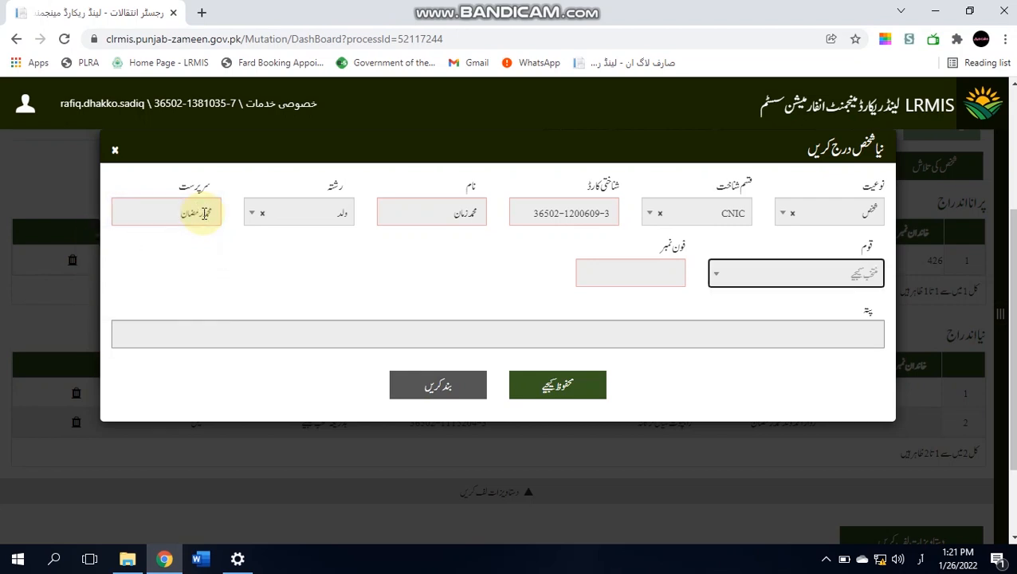
- Choose caste راجپوت سیال زگانہ, fill the placeholder phone, save, and close the search
left_click(773, 274)
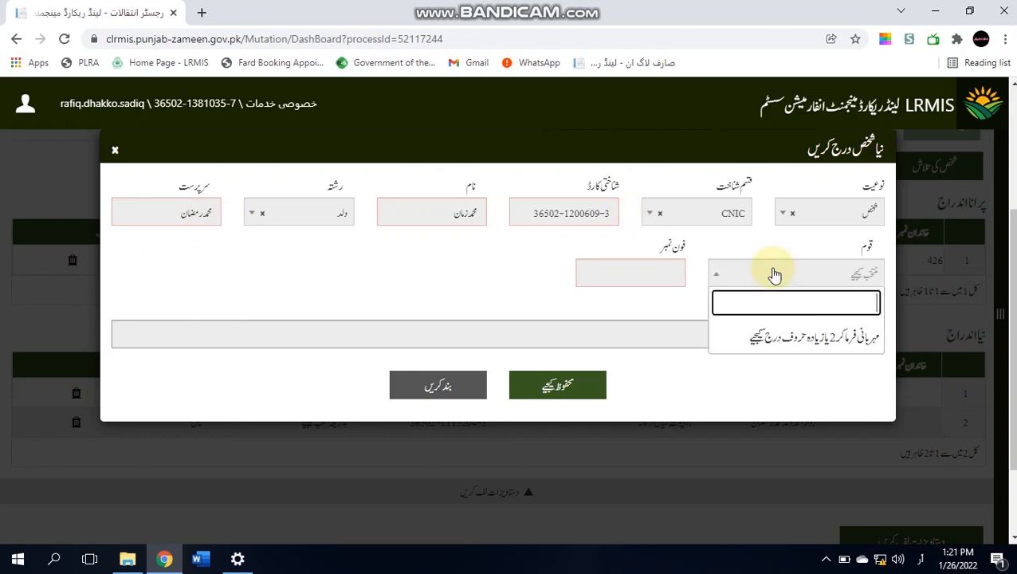
type("راجپوت سیال")
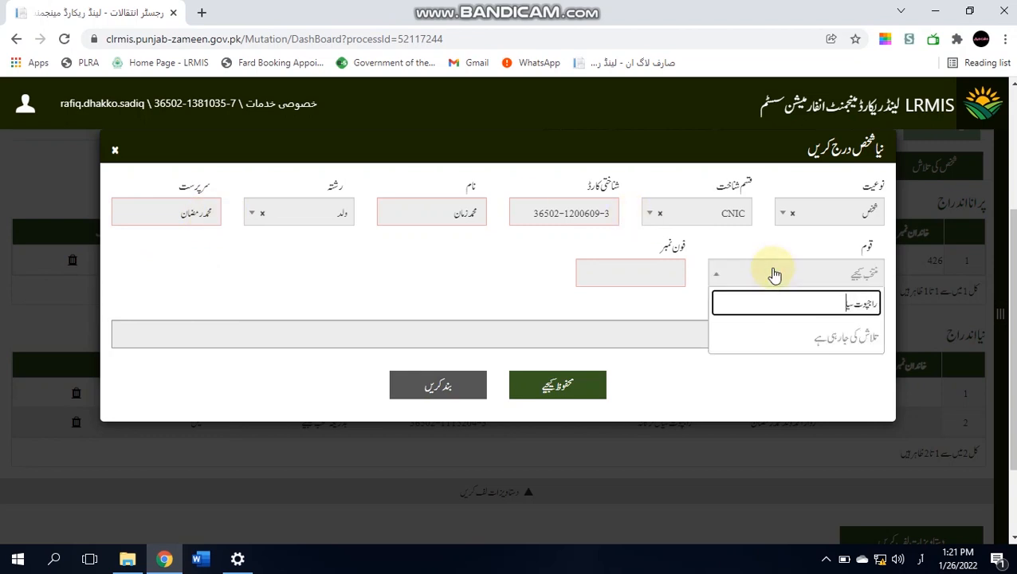
type(" ز")
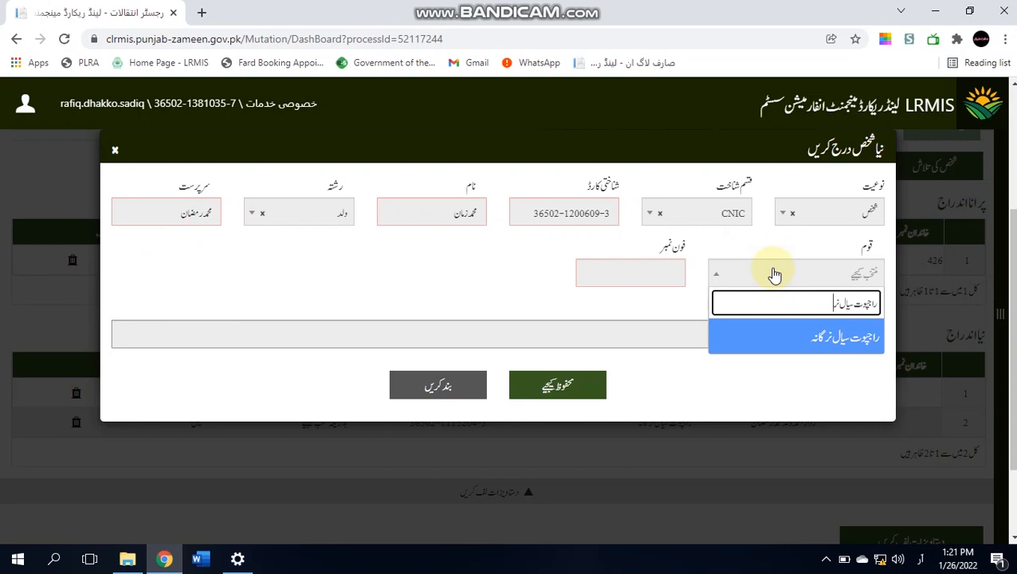
key("Return")
left_click(658, 277)
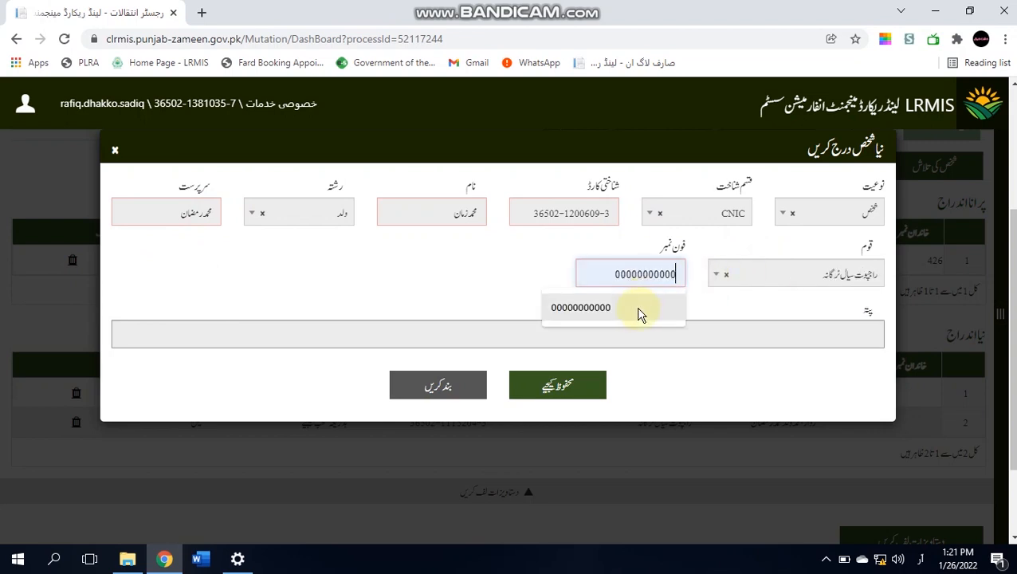
left_click(638, 311)
left_click(576, 389)
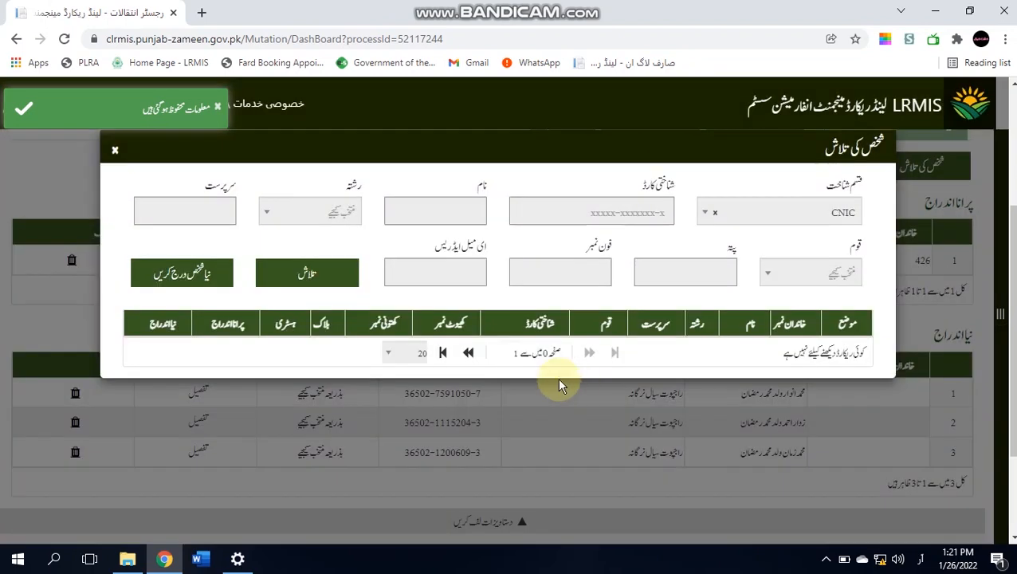
left_click(114, 150)
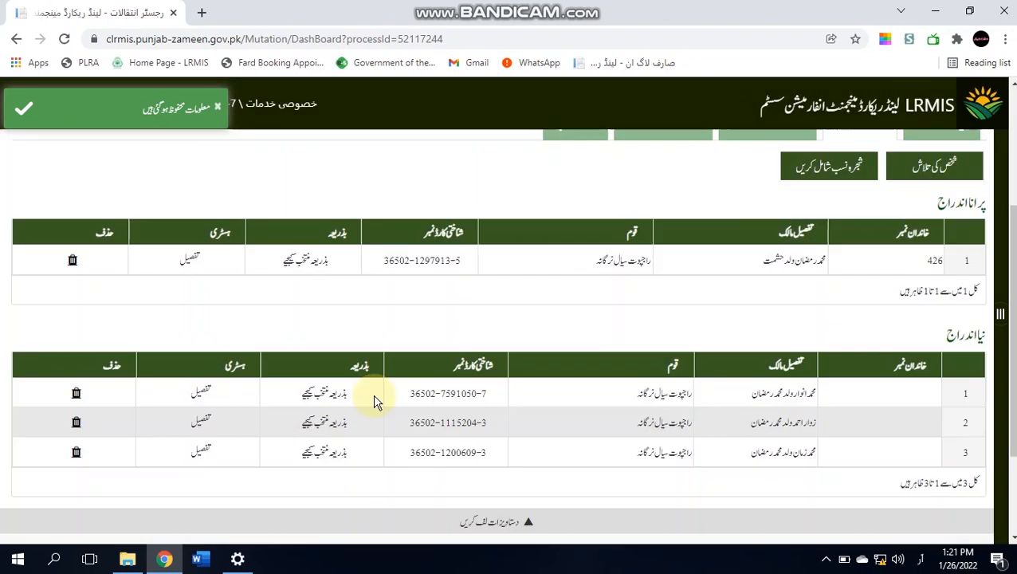
- Start a new-person record and enter the widow's CNIC, correcting its last digits
left_click(940, 162)
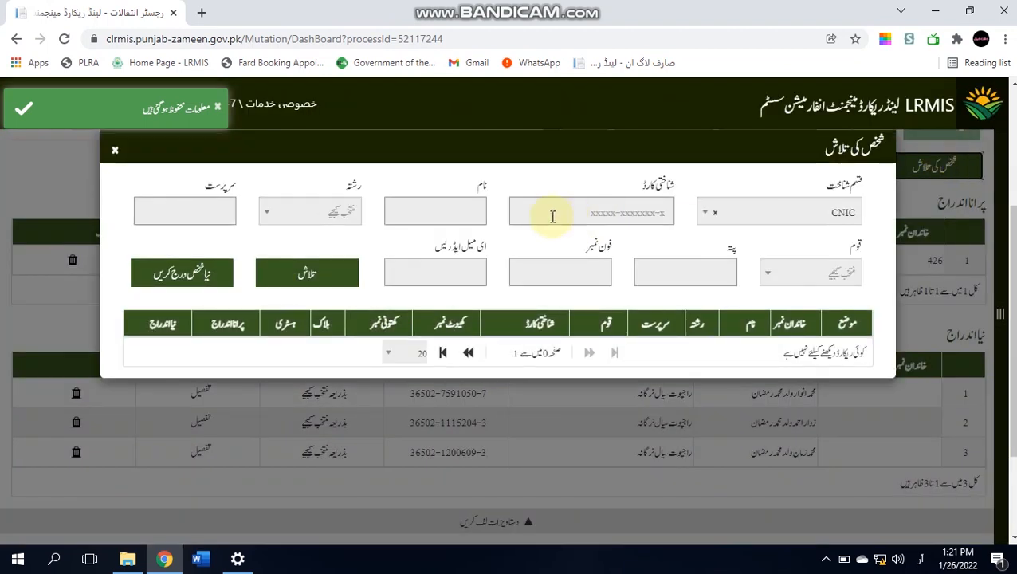
left_click(552, 216)
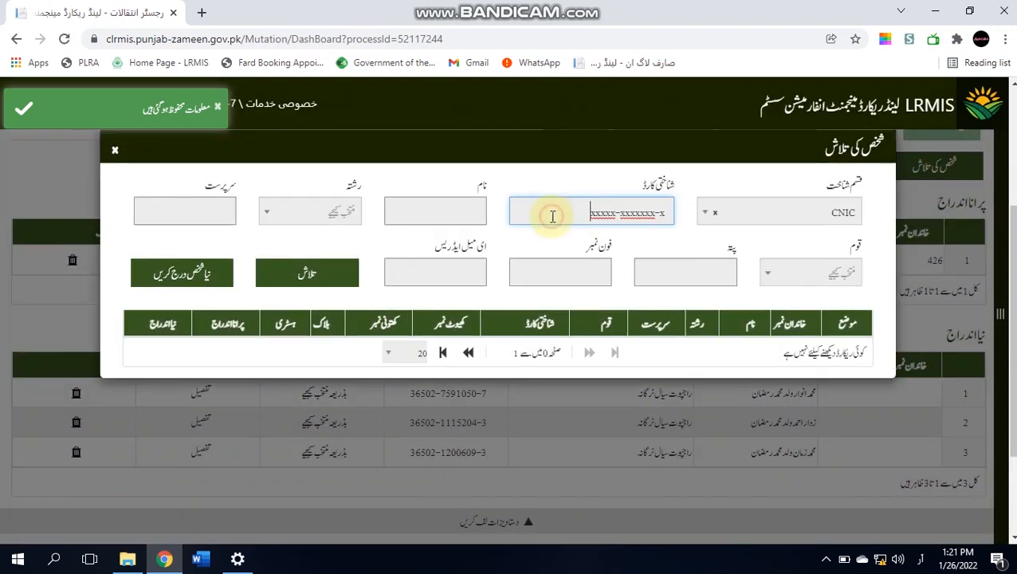
left_click(190, 269)
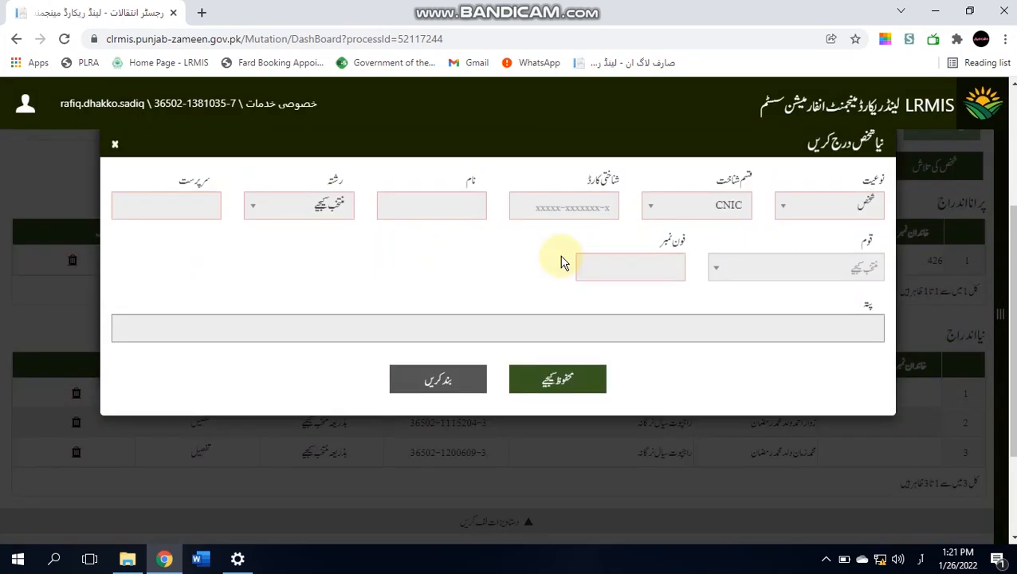
left_click(519, 215)
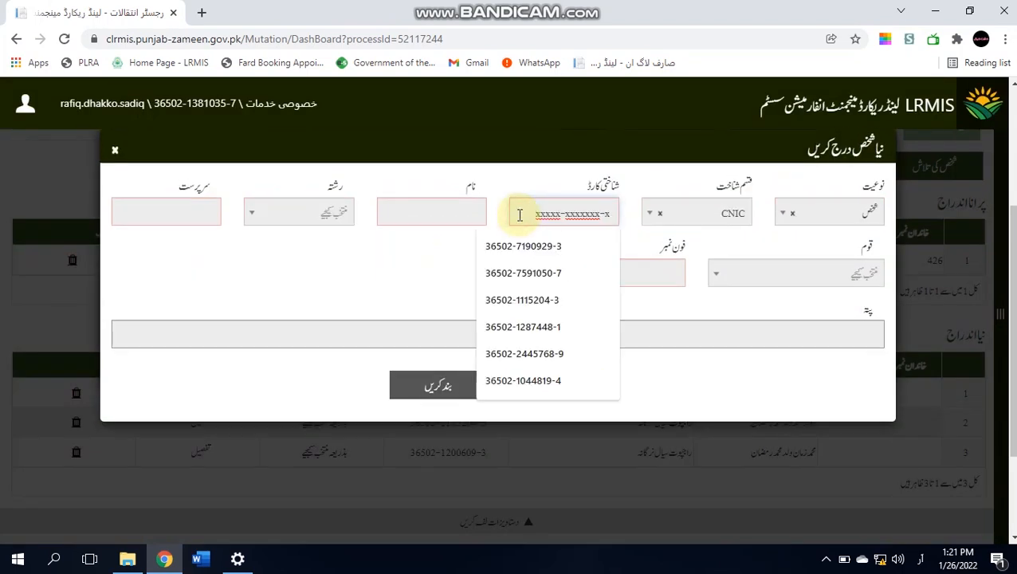
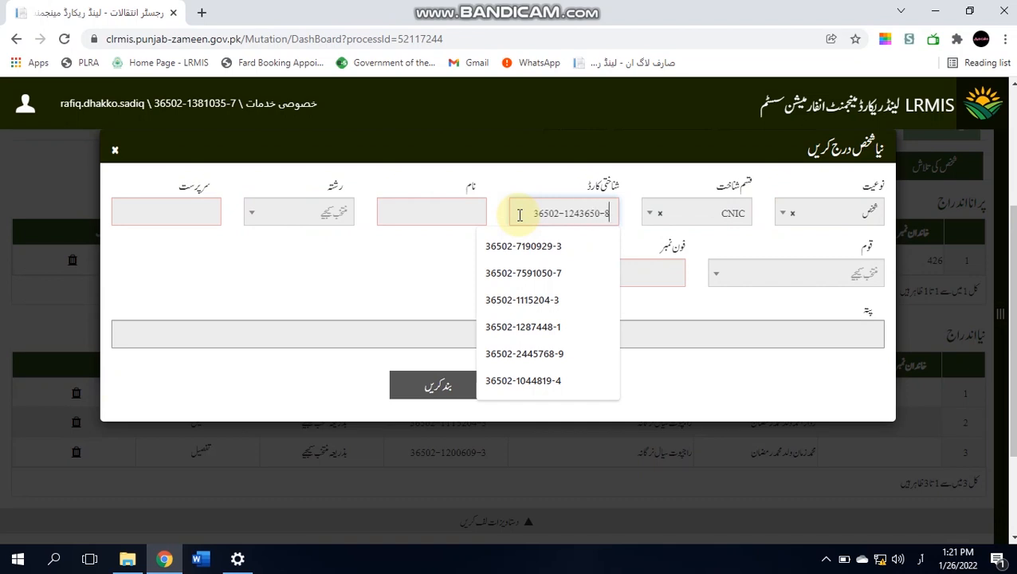
left_click(415, 254)
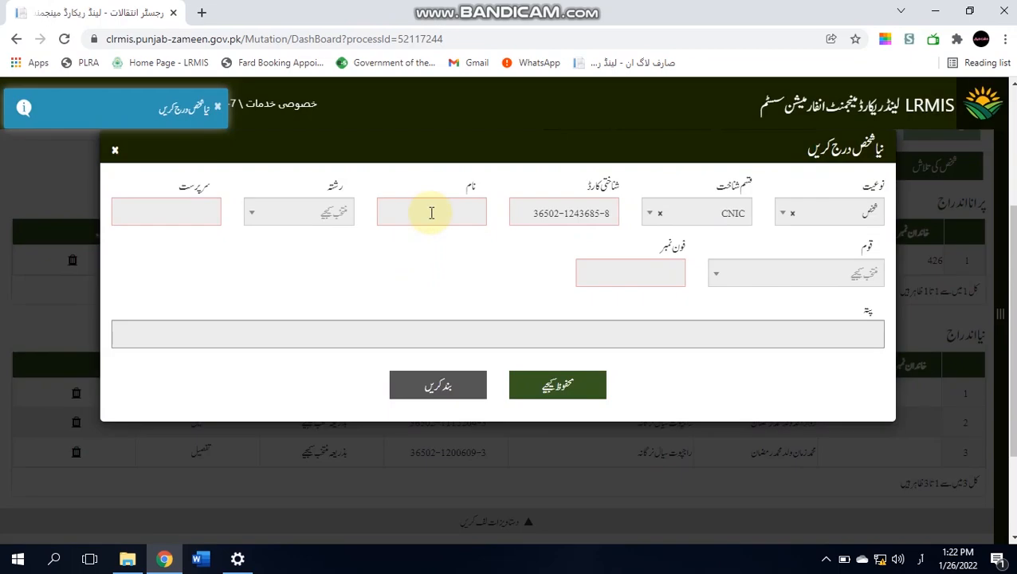
- Enter the widow's name, set relation to بیوہ, and fill in the guardian's name
left_click(430, 214)
type("م")
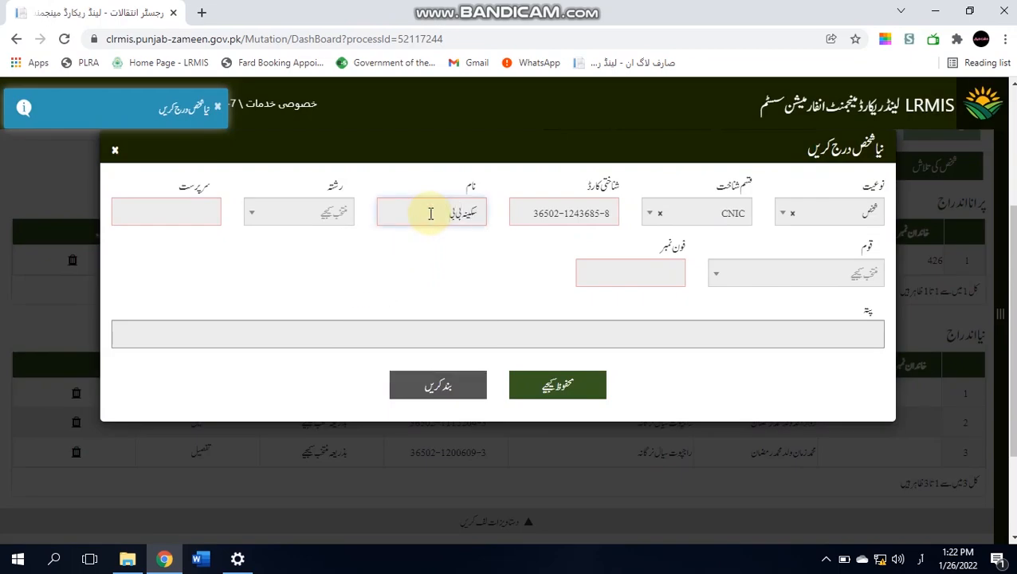
left_click(323, 215)
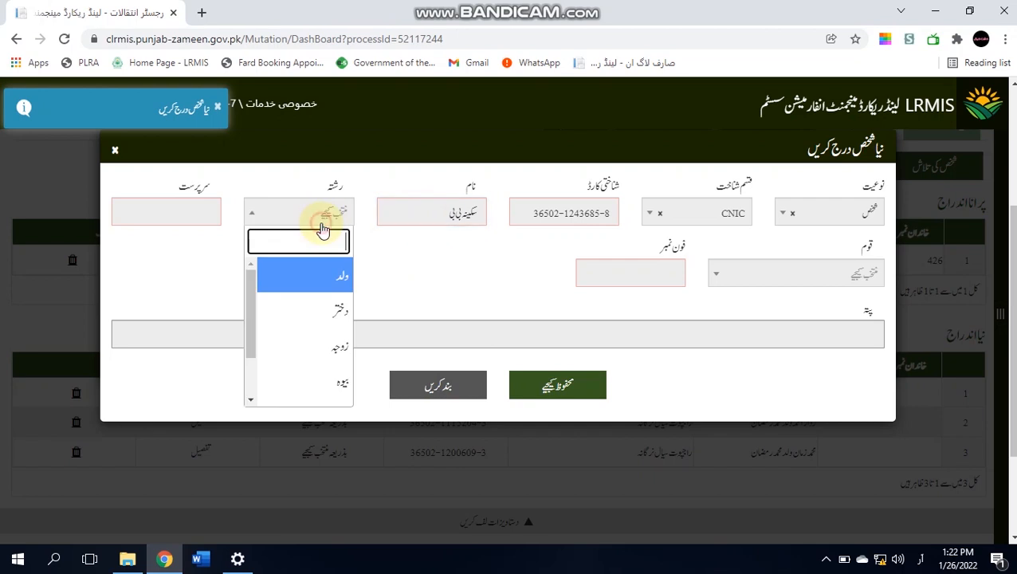
left_click(309, 393)
left_click(181, 213)
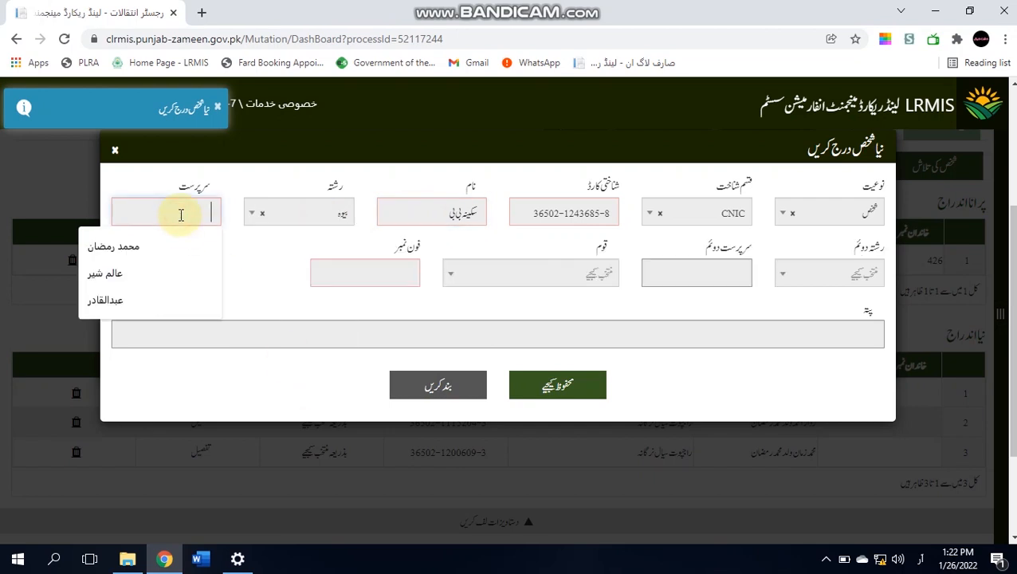
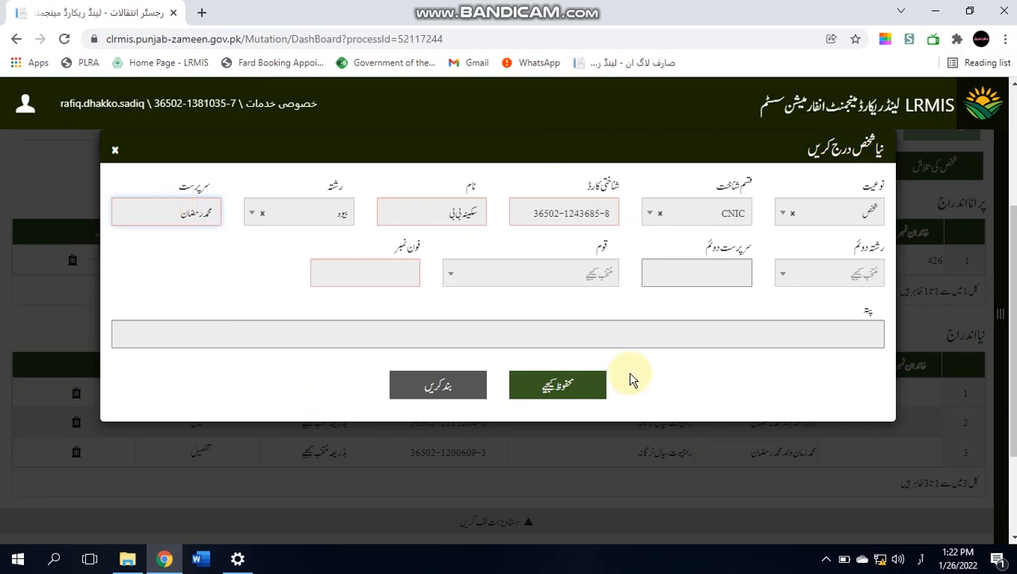
- Choose caste راجپوت سیال نرگانہ, fill the placeholder phone, and save the widow's record
left_click(576, 285)
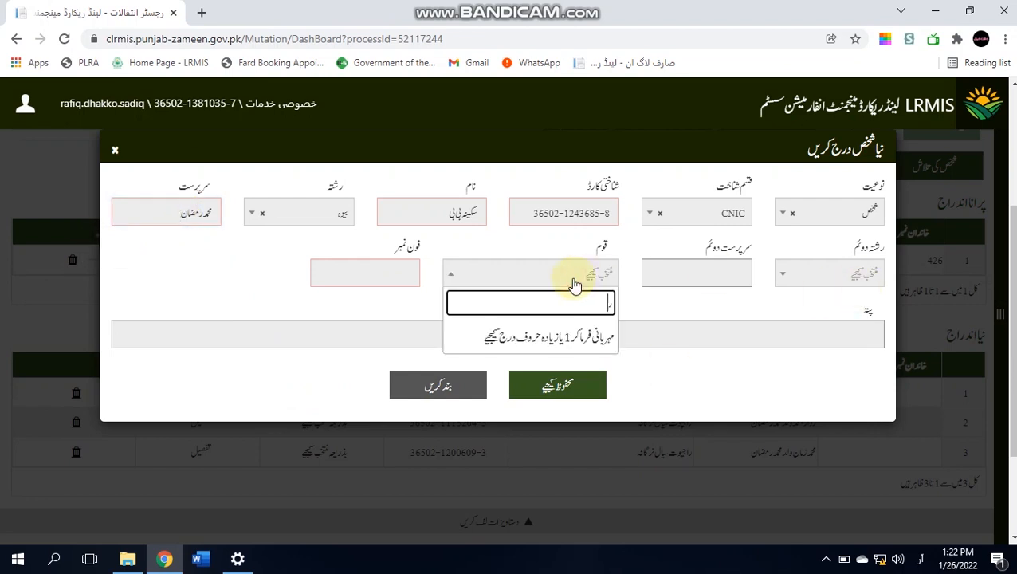
type("راجپوت سیال نرگانہ")
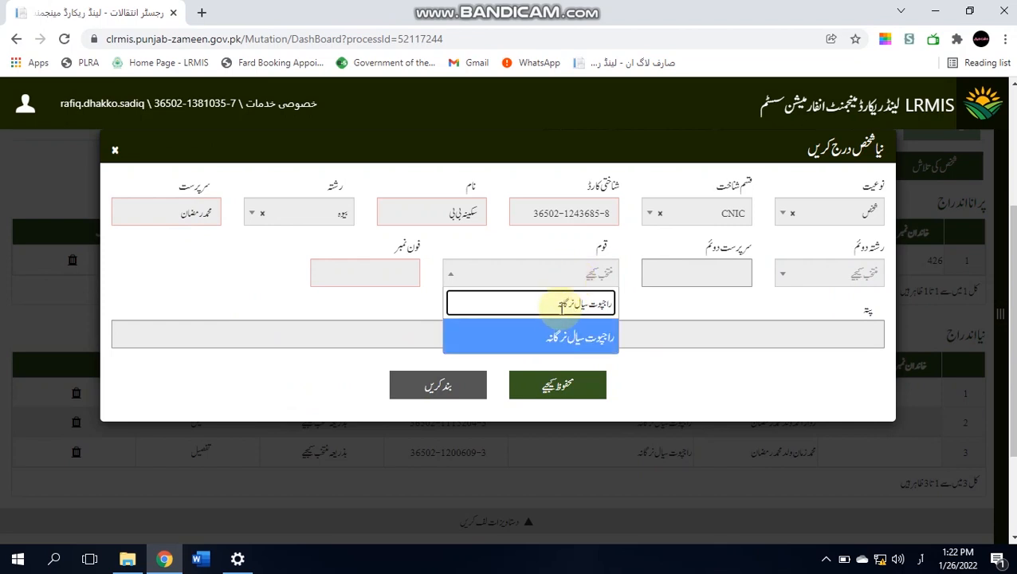
left_click(557, 347)
left_click(390, 275)
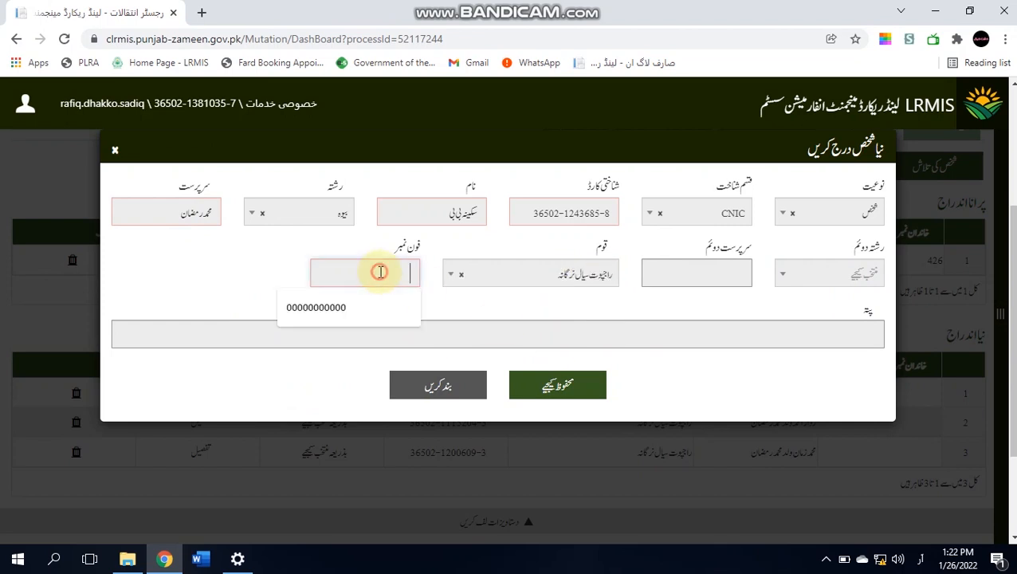
left_click(367, 312)
left_click(540, 385)
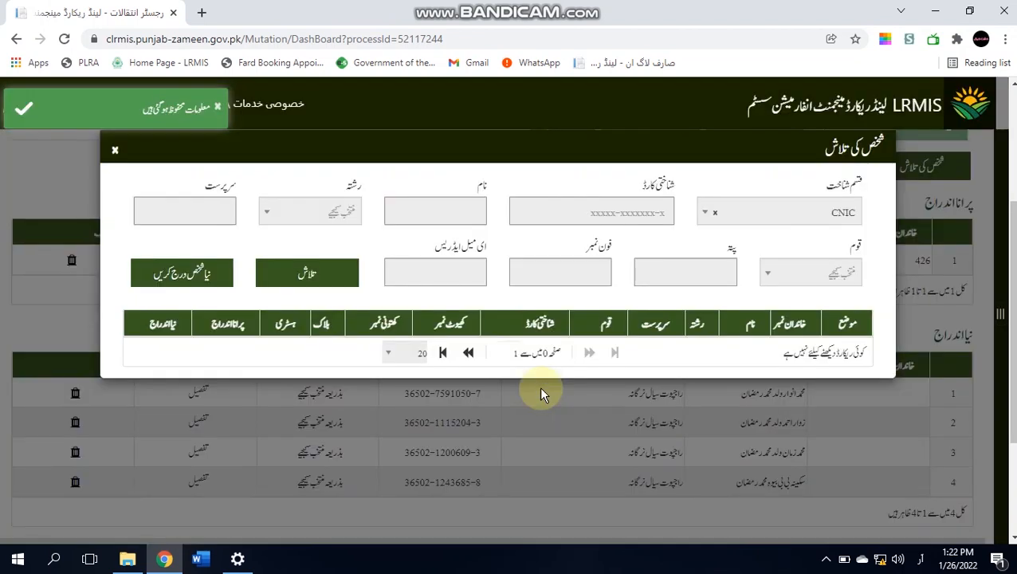
- Start a new-person record and enter the daughter's CNIC
left_click(181, 272)
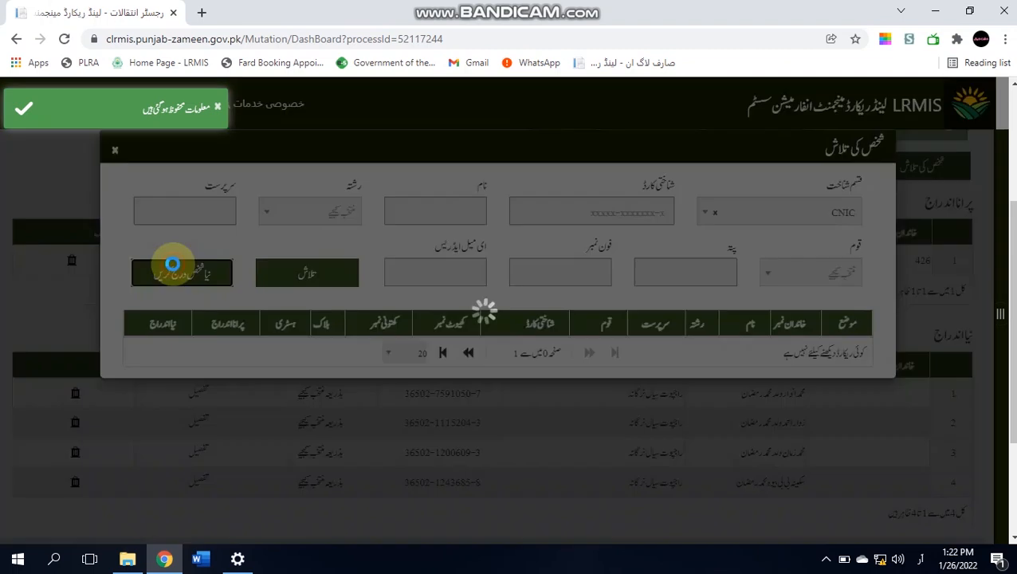
left_click(524, 212)
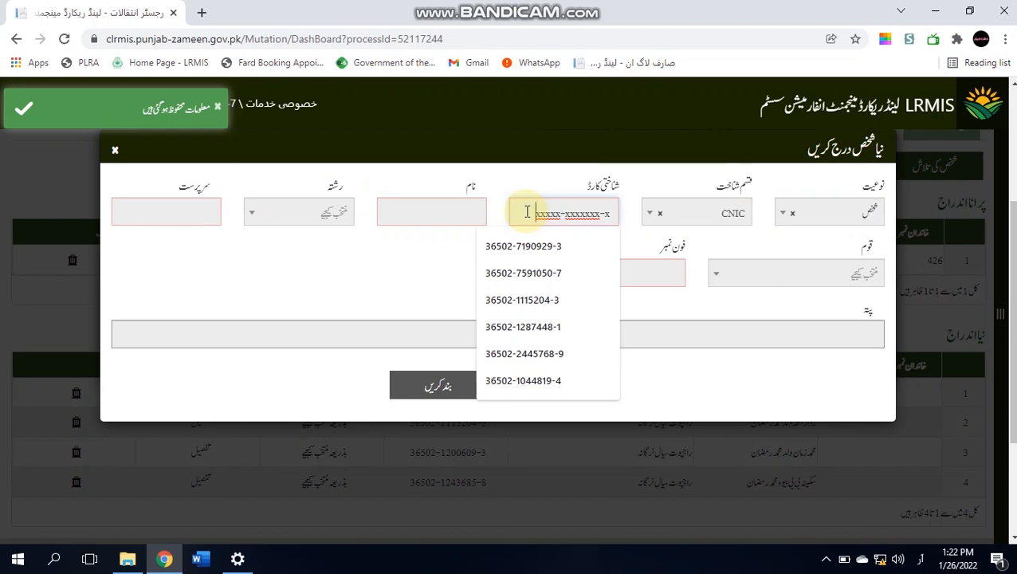
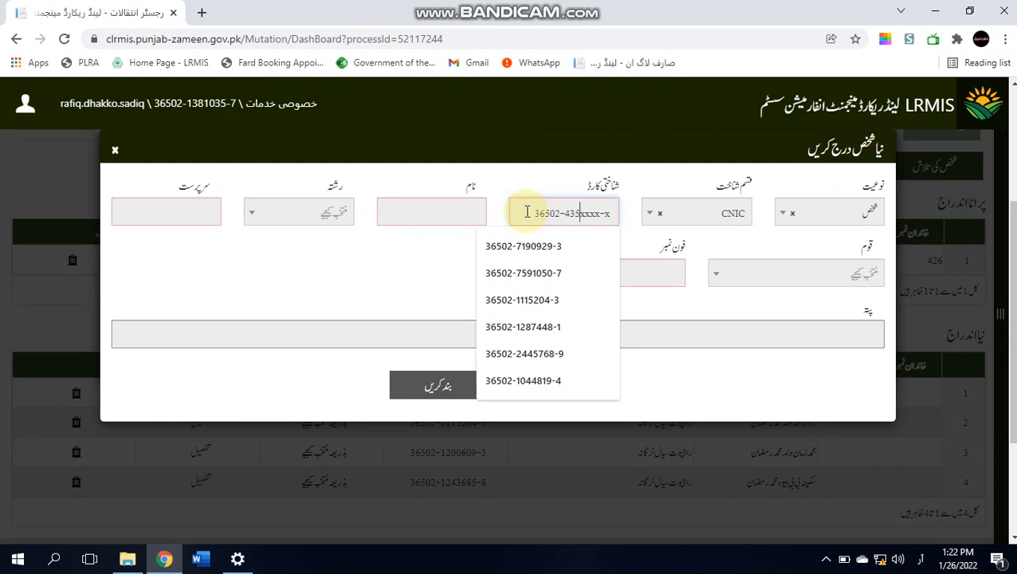
left_click(381, 261)
- Enter the daughter's name, set relation to دختر, and fill in the guardian's name
left_click(447, 203)
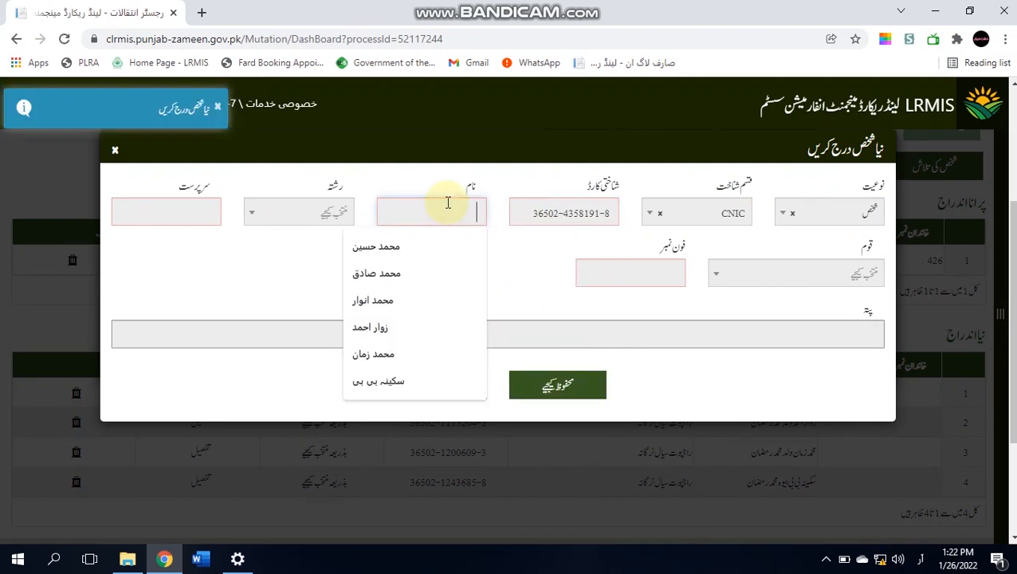
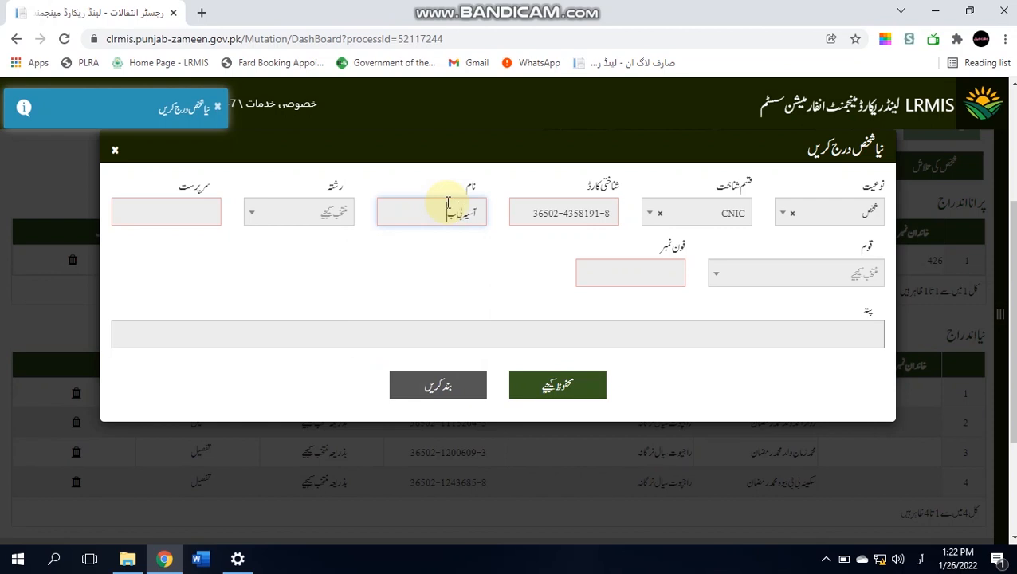
left_click(332, 217)
left_click(329, 309)
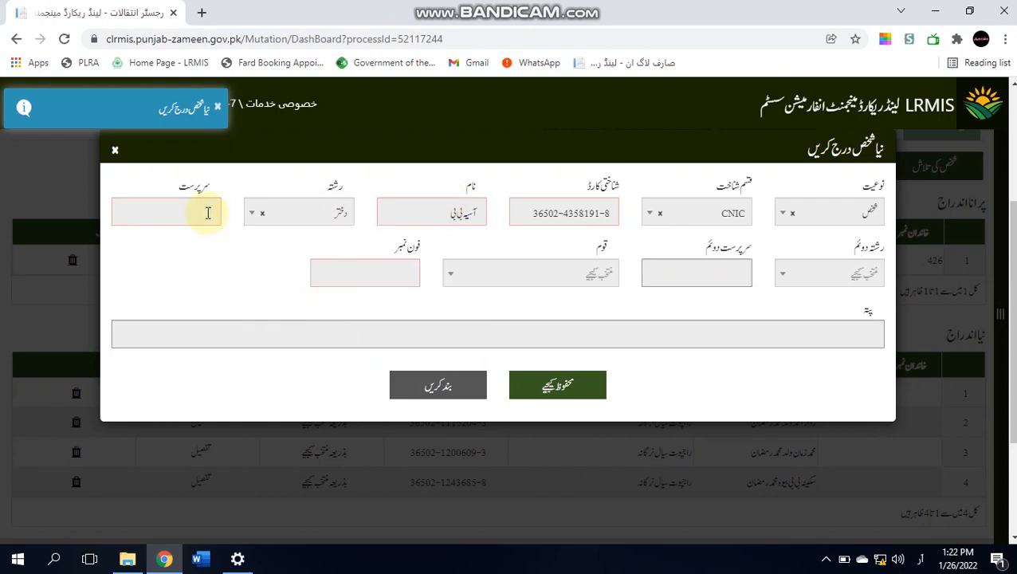
left_click(206, 210)
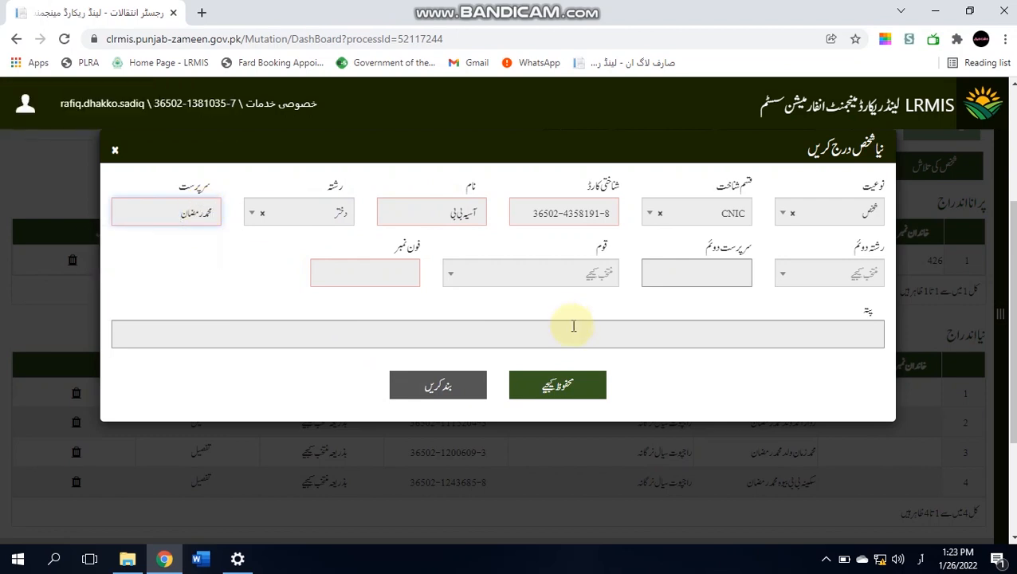
- Choose caste راجپوت سیال نرگانہ, fill the placeholder phone, and save the daughter's record
left_click(571, 275)
type("راجپوت سیال نرگان")
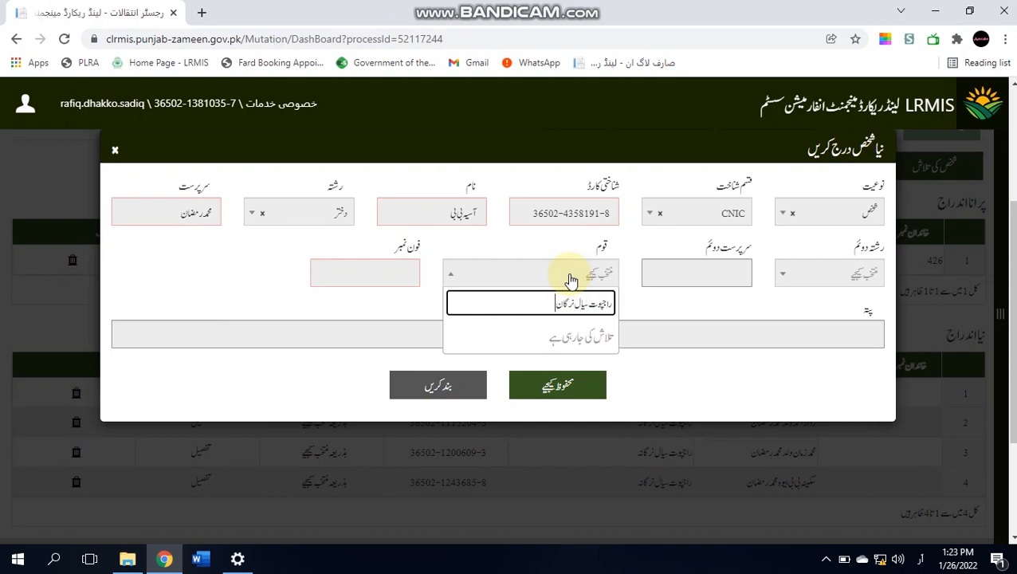
key("Return")
left_click(391, 271)
left_click(374, 311)
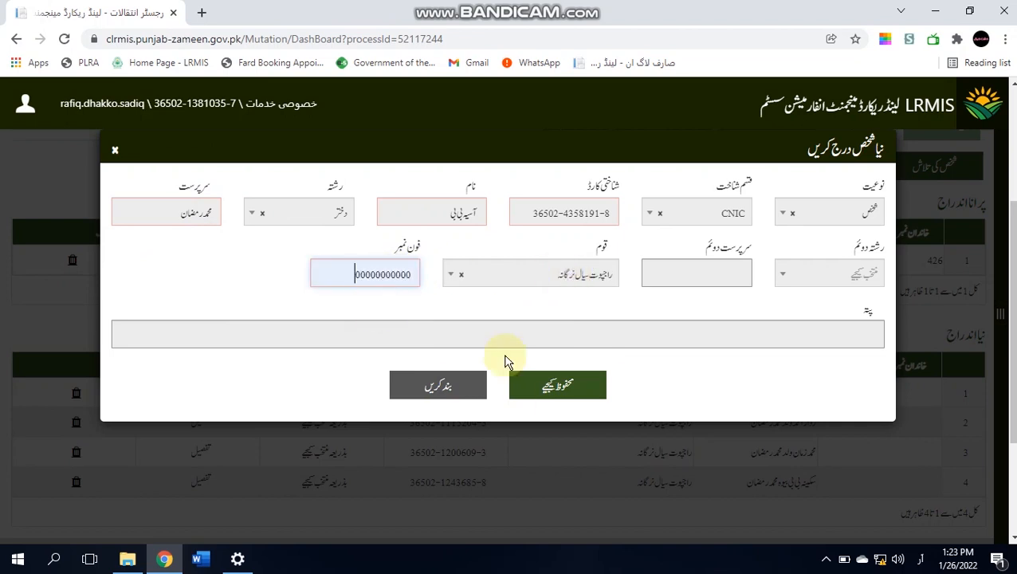
left_click(552, 388)
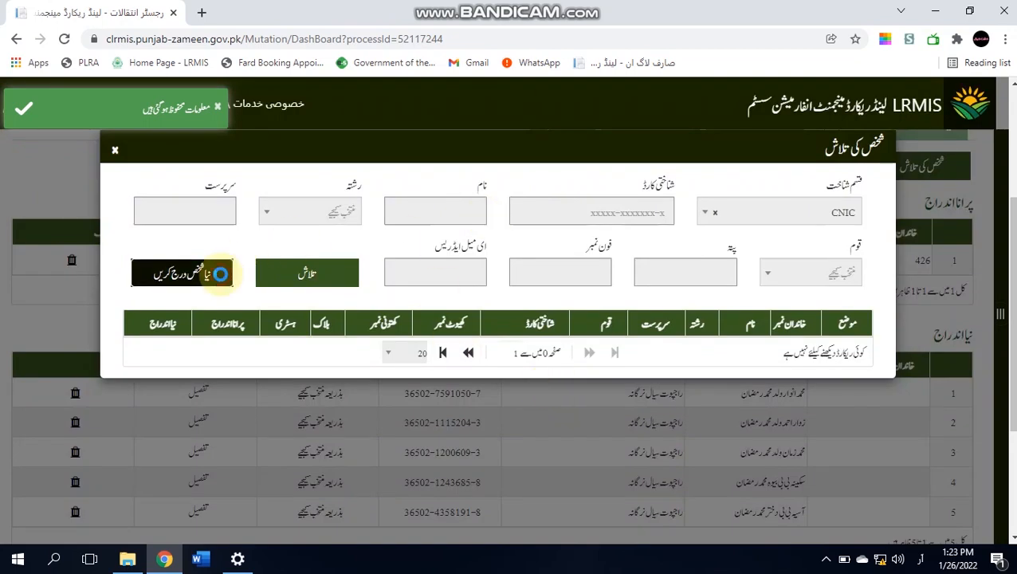
- Start a new-person record for the second daughter with her CNIC, name, and relation دختر
left_click(221, 274)
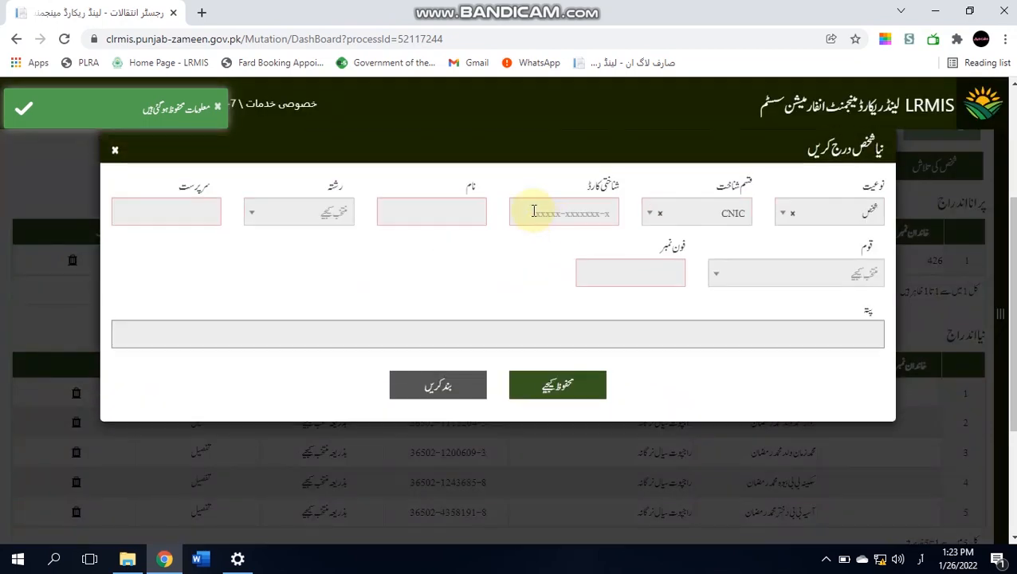
left_click(533, 211)
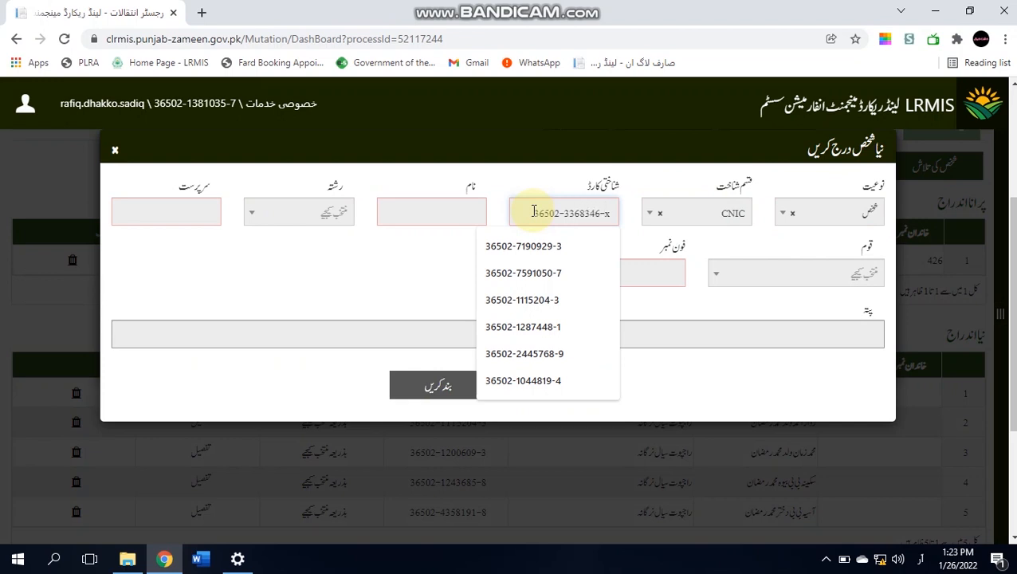
left_click(404, 276)
left_click(441, 214)
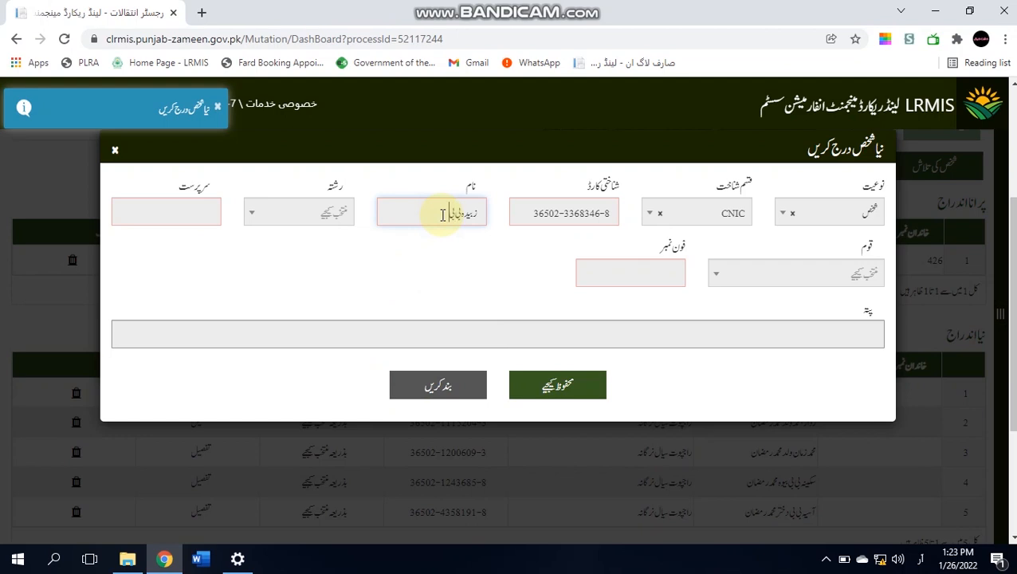
left_click(336, 213)
left_click(334, 315)
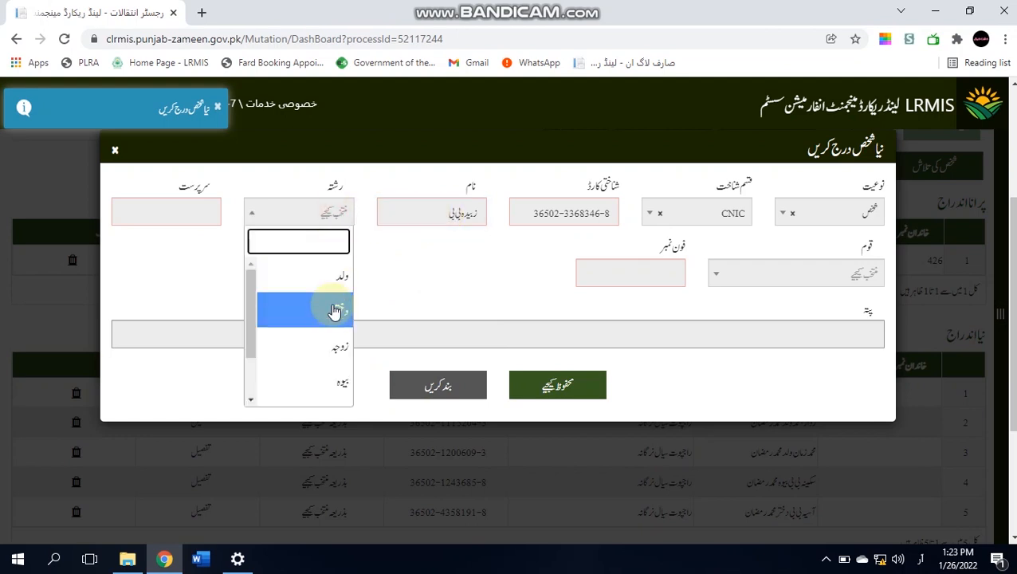
- Add guardian, caste راجپوت سیال نرگانہ and placeholder phone, save her, and close the search
left_click(174, 208)
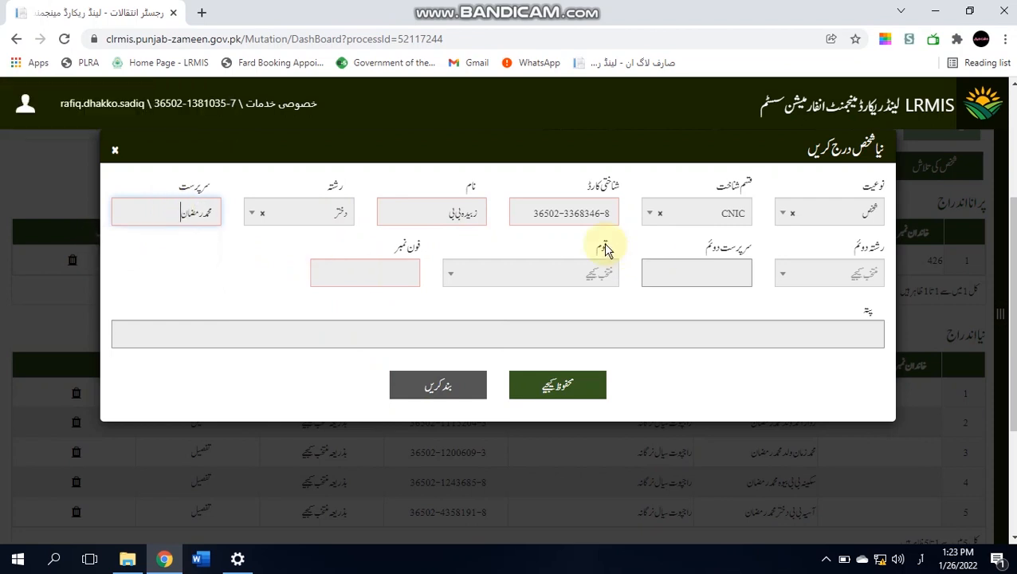
left_click(570, 282)
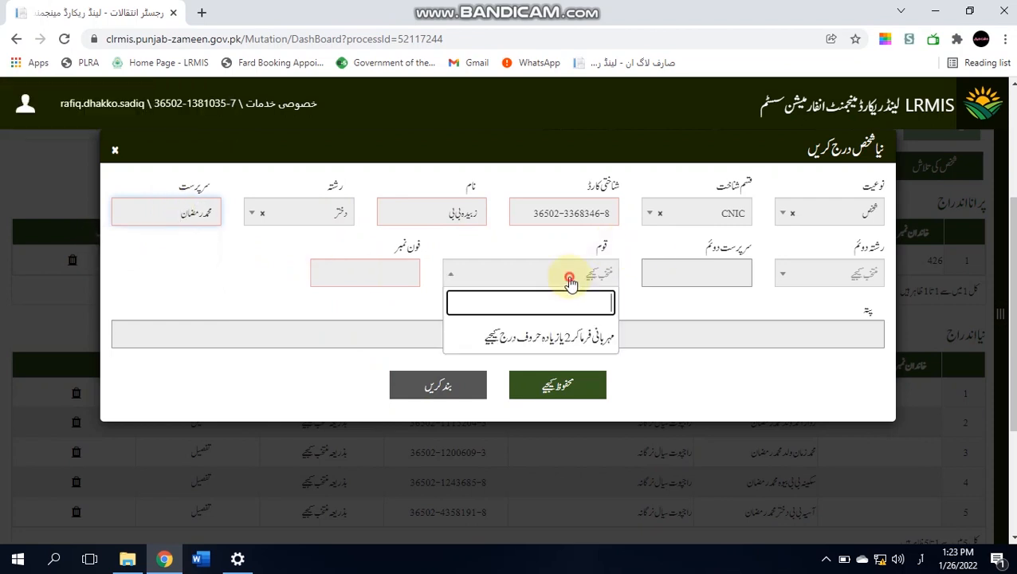
type("راجپوت سیال نرگان")
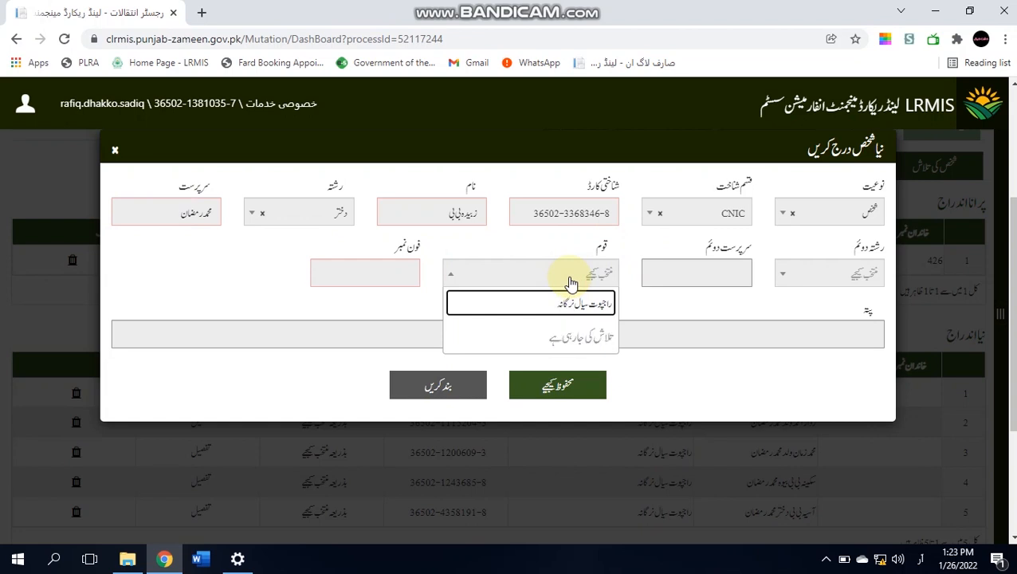
type("ہ")
left_click(562, 343)
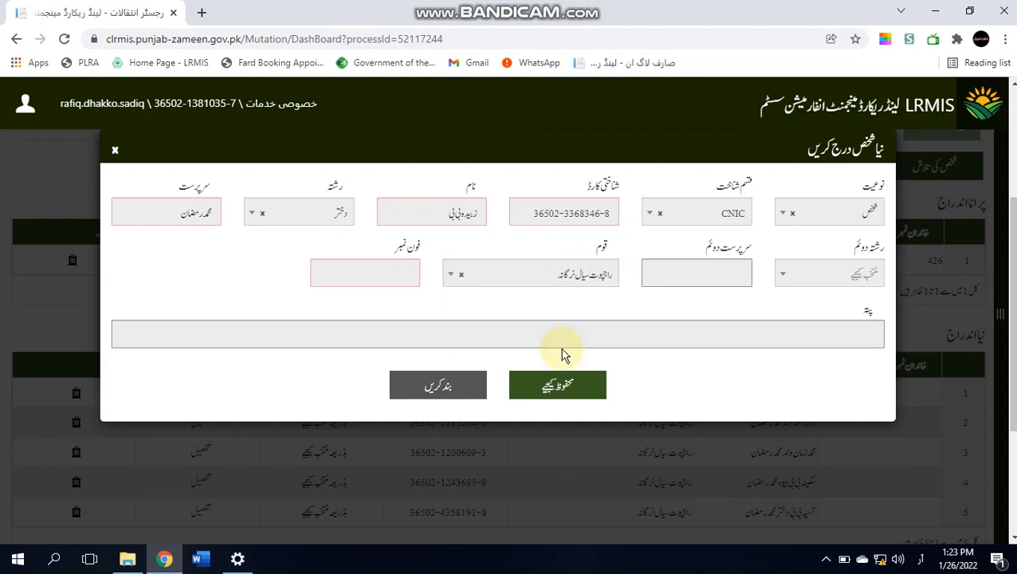
left_click(394, 273)
left_click(363, 311)
left_click(555, 386)
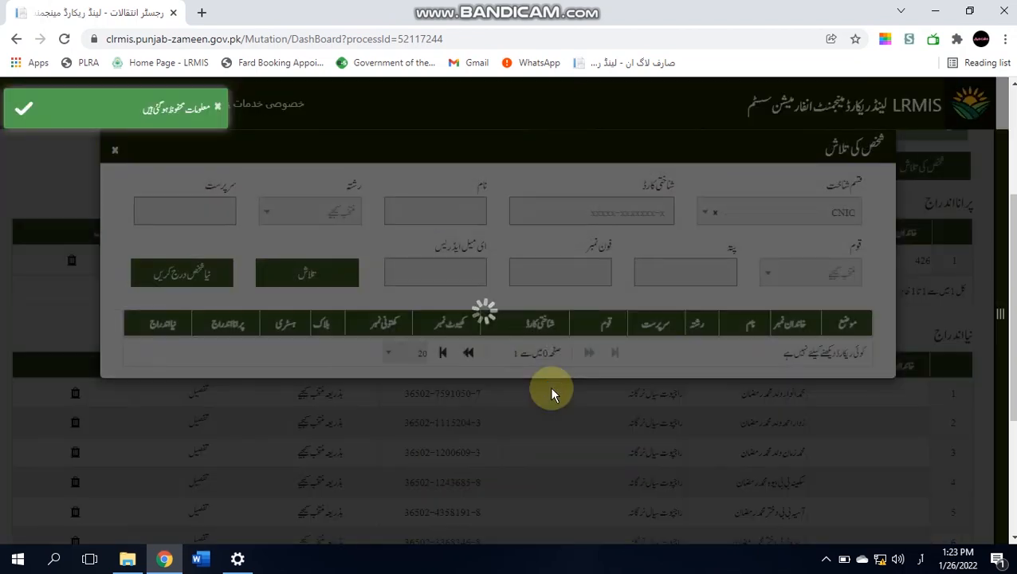
left_click(556, 200)
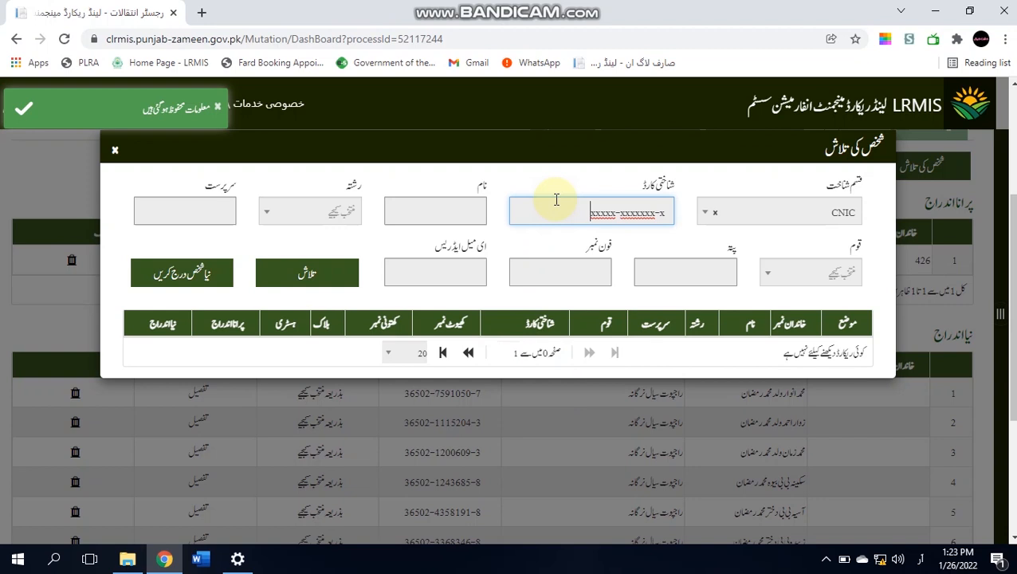
left_click(114, 151)
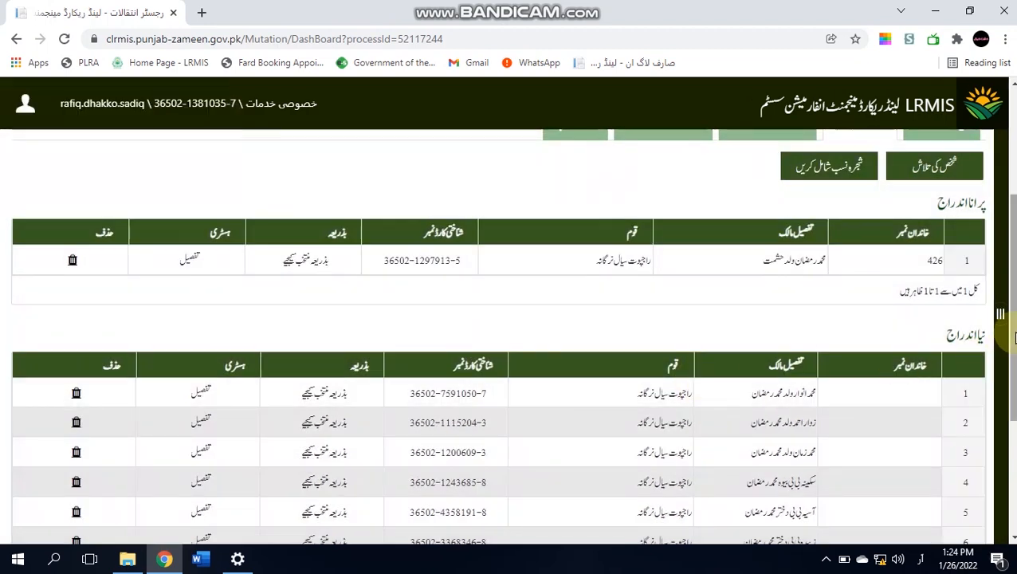
left_click_drag(1012, 338, 1002, 388)
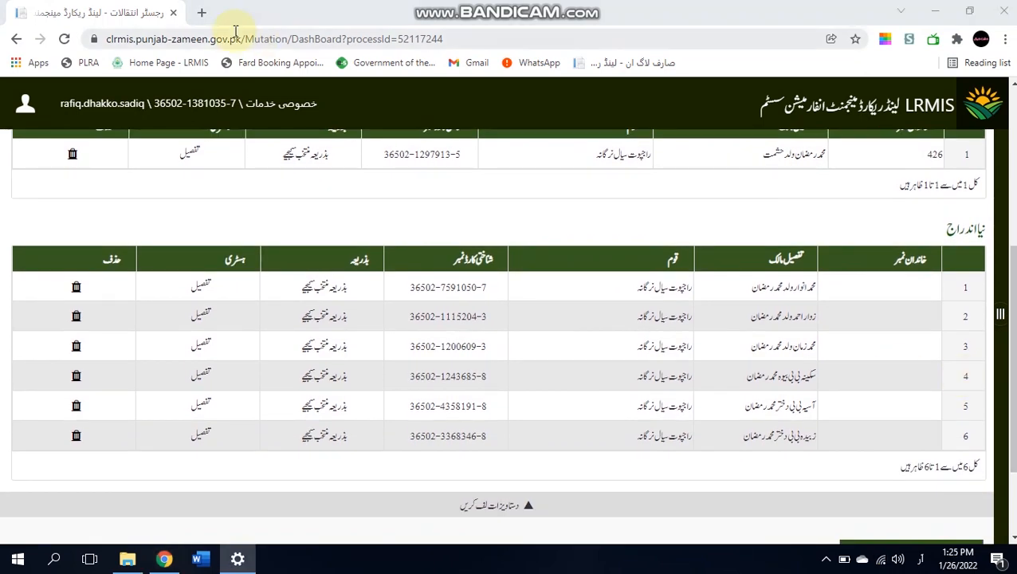
- Open the inheritance calculator site inheritance.ilmsummit.org in a new browser tab
left_click(198, 13)
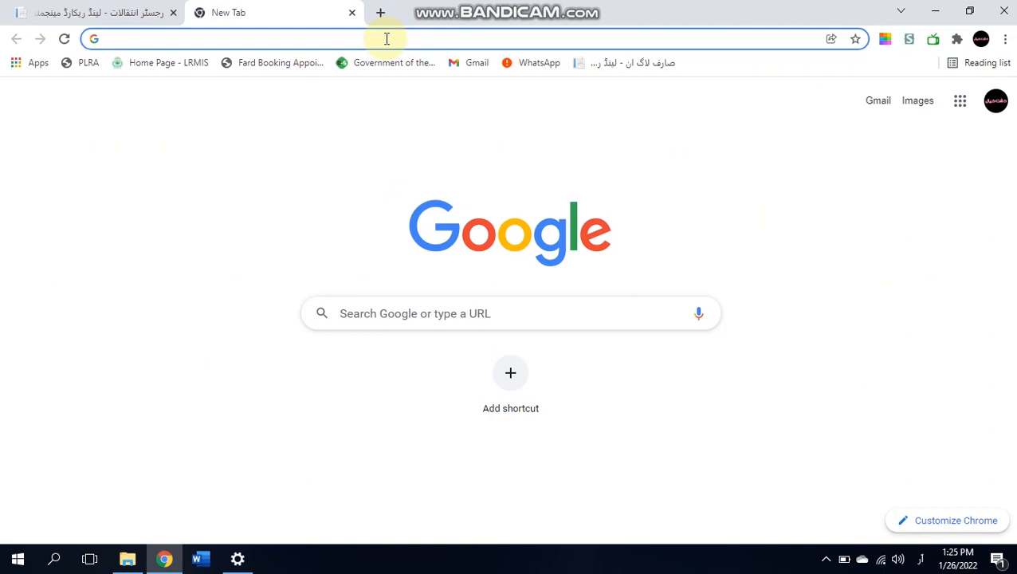
type("in")
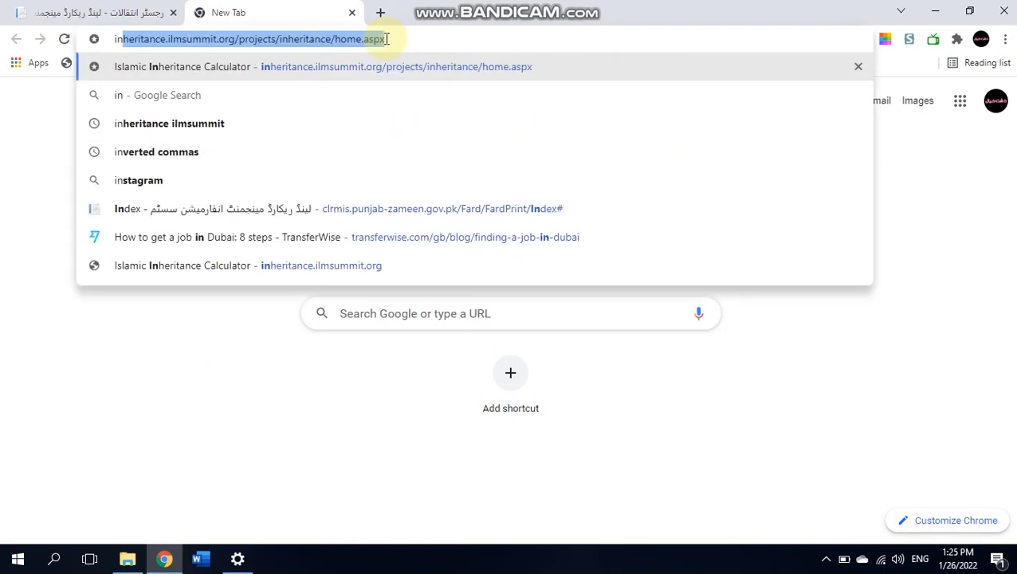
key("Return")
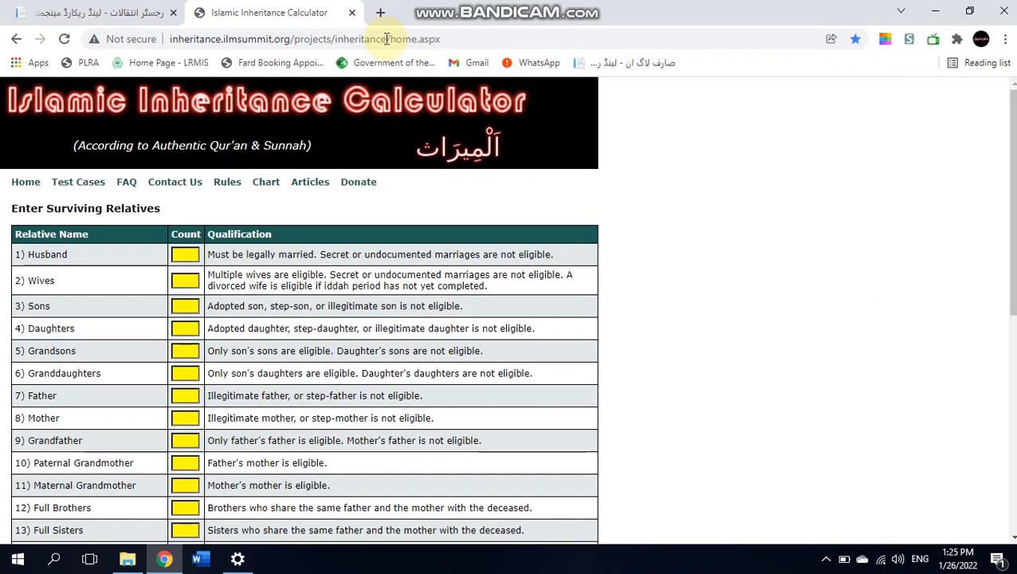
- Calculate shares for 1 wife, 3 sons and 2 daughters
left_click(184, 280)
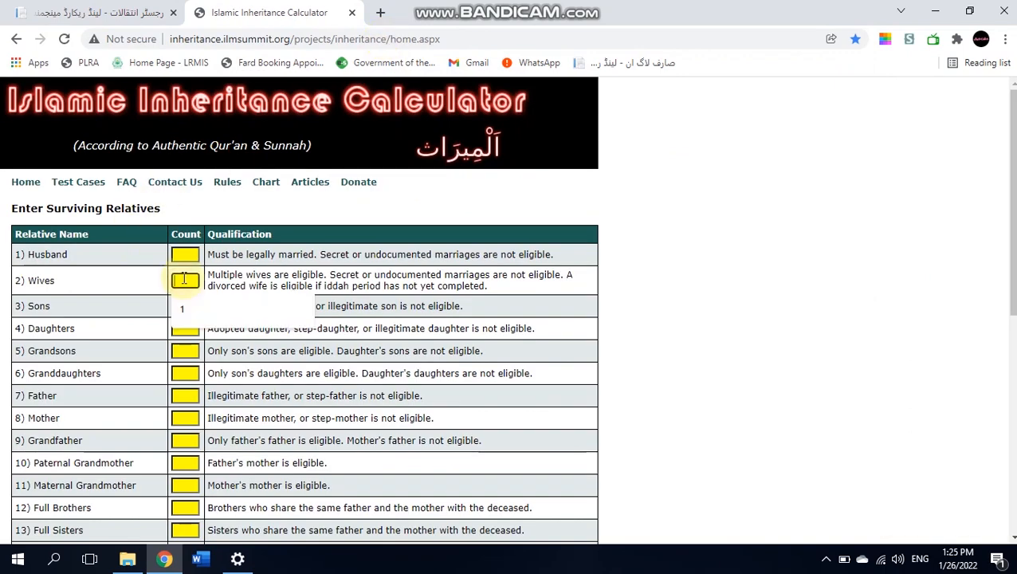
type("1")
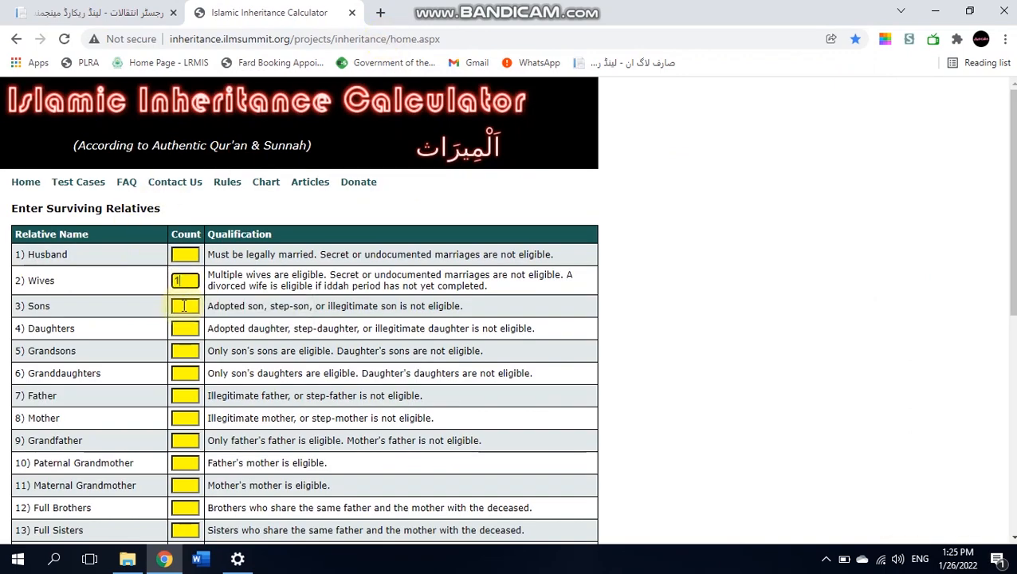
left_click(184, 306)
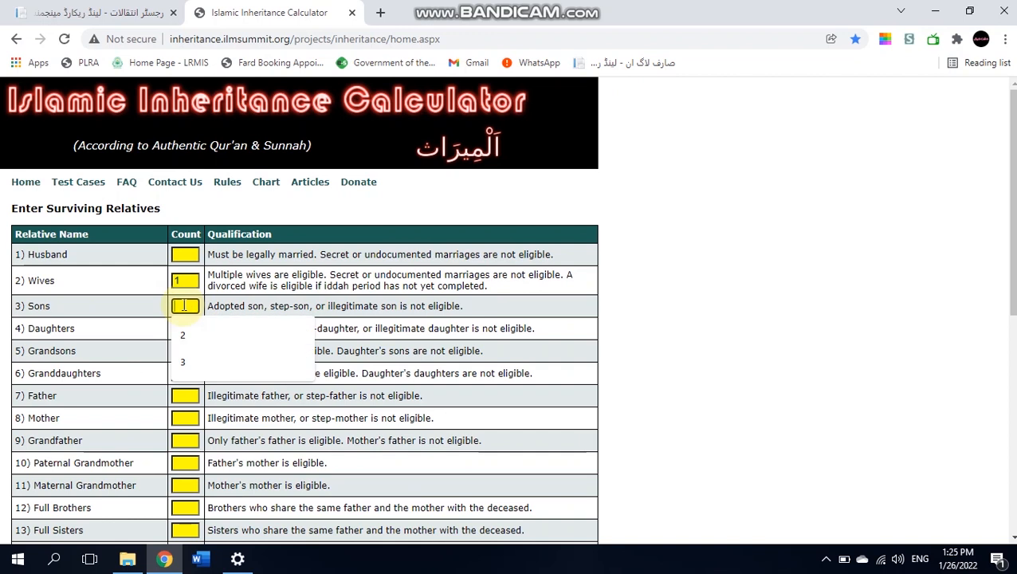
type("3")
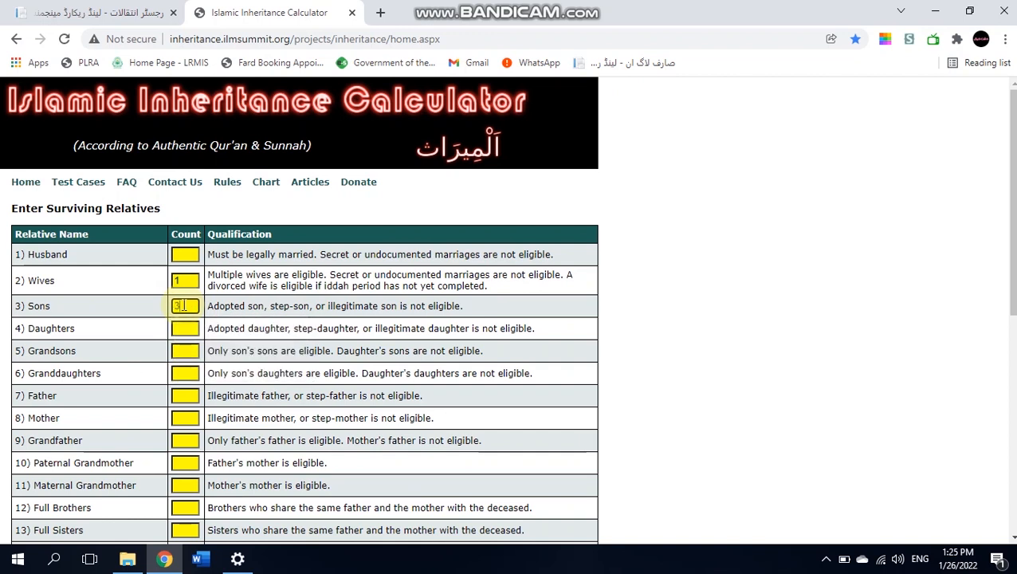
left_click(185, 327)
type("2")
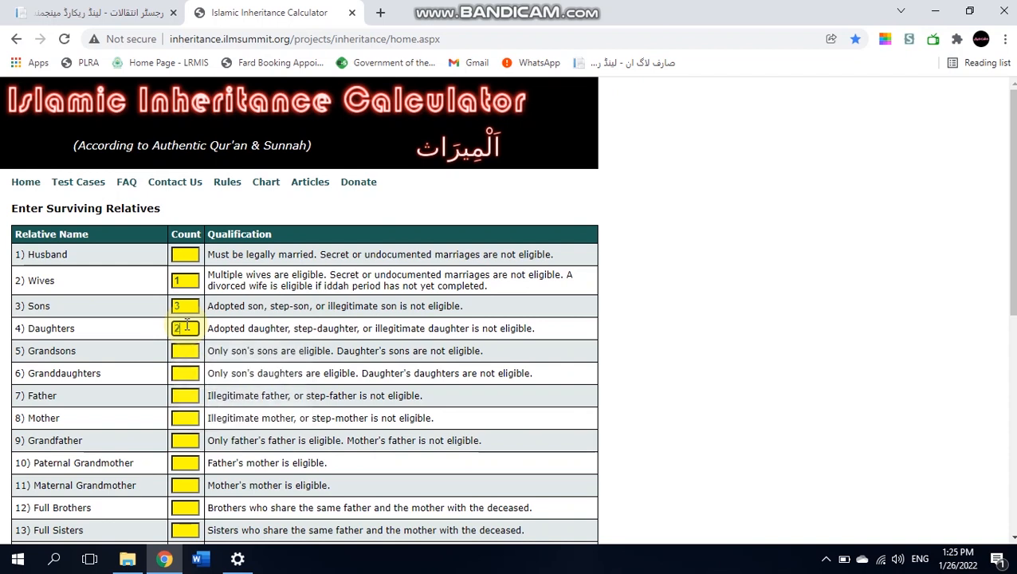
left_click_drag(1013, 263, 1004, 470)
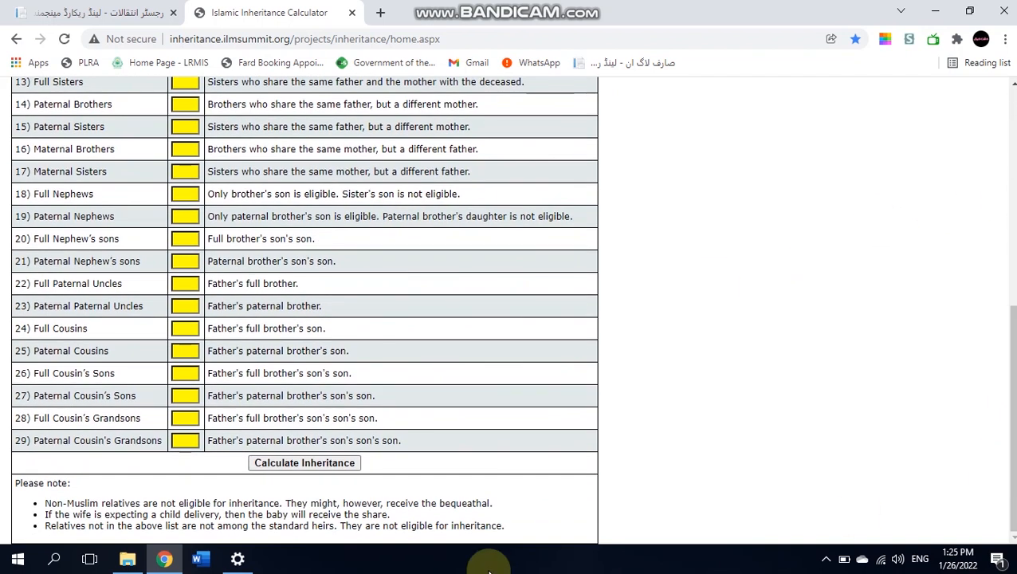
left_click(327, 467)
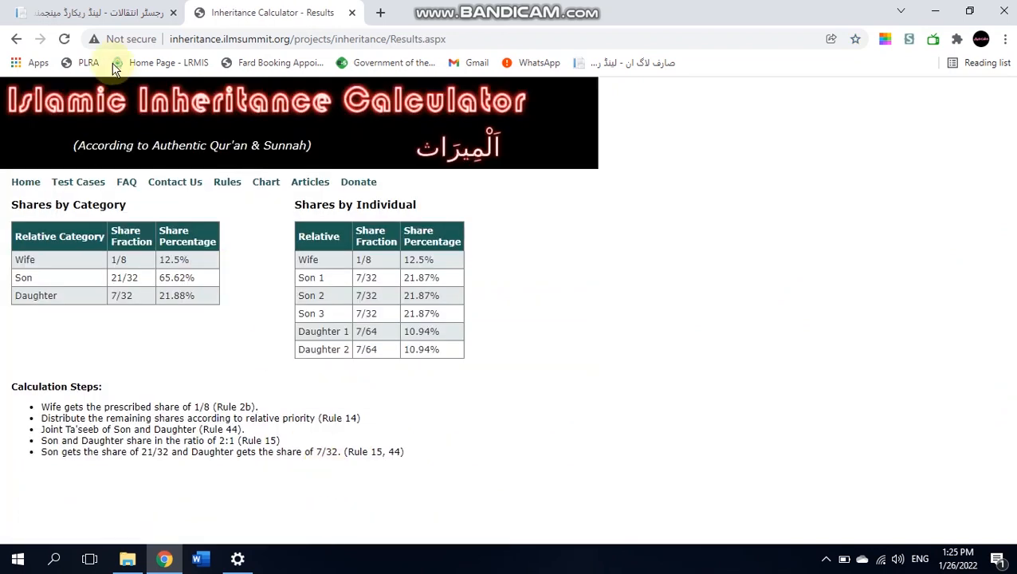
- Connect the PLRA VPN from Windows VPN settings, then minimise Settings to return to LRMIS
left_click(100, 9)
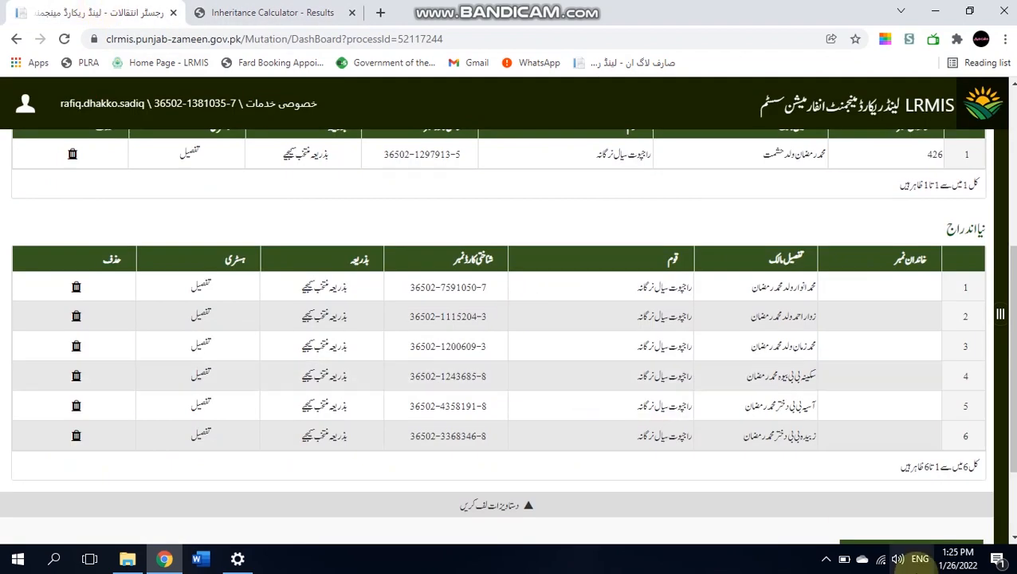
left_click(881, 562)
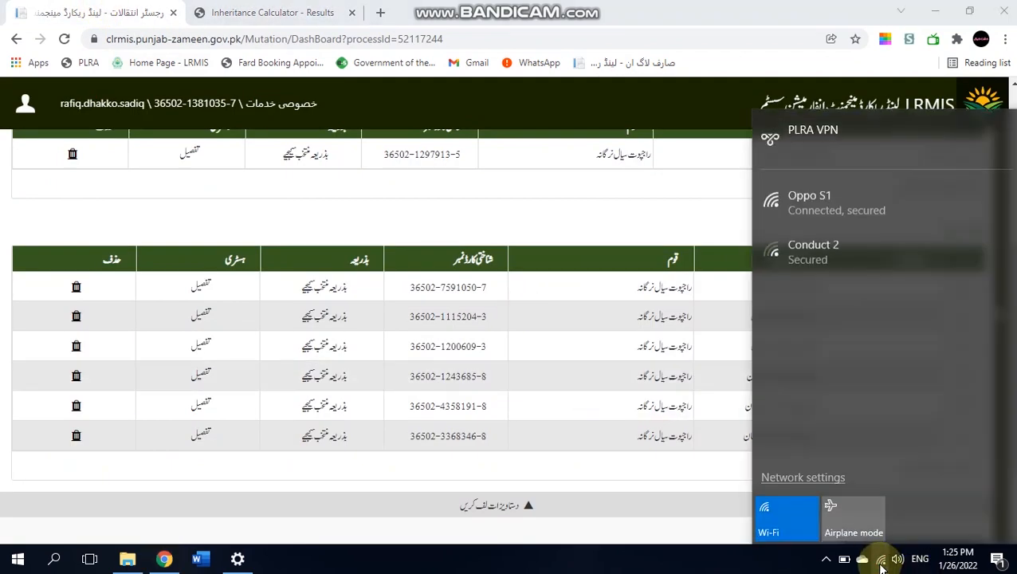
left_click(678, 519)
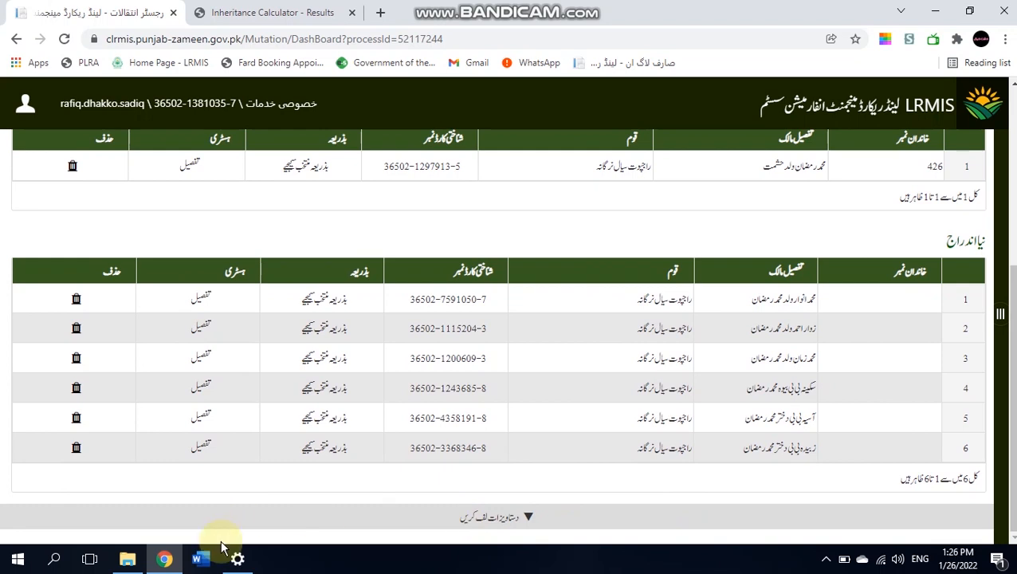
left_click(249, 562)
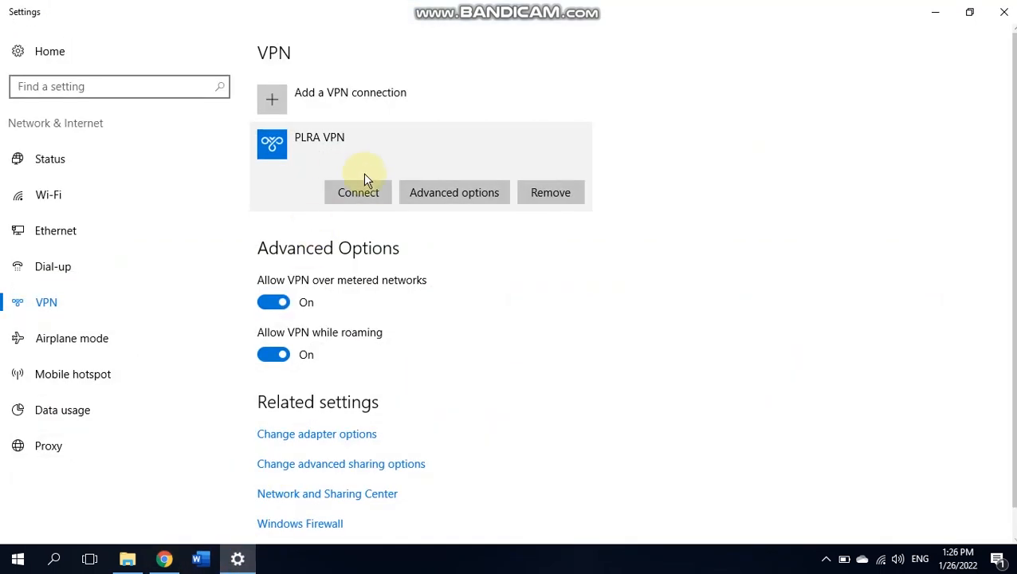
left_click(372, 192)
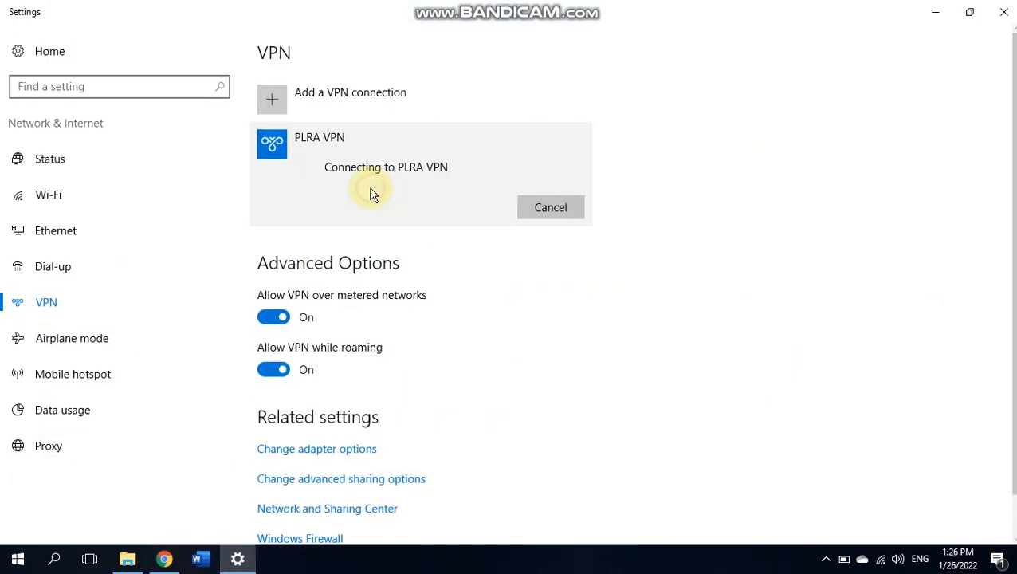
left_click(935, 12)
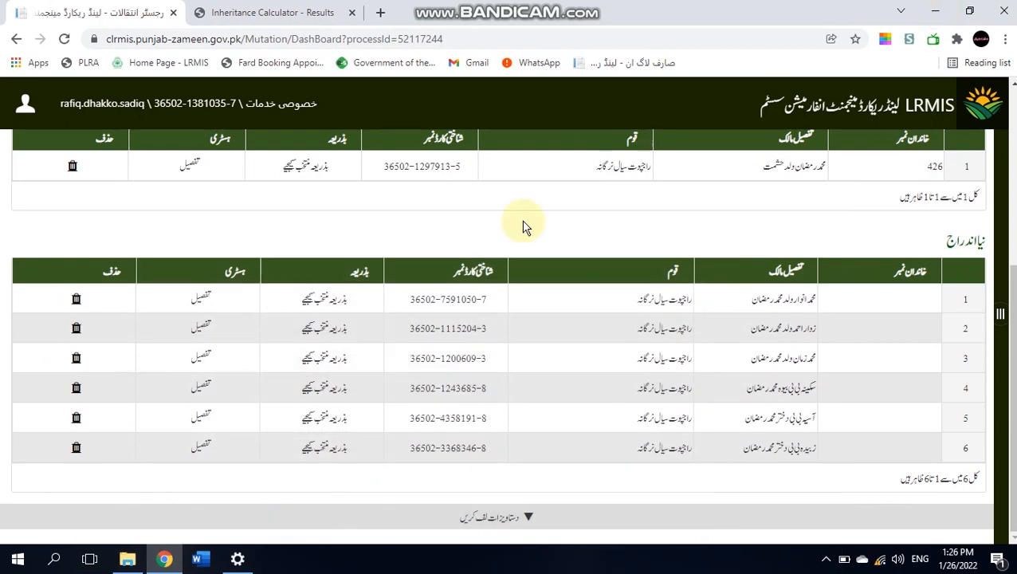
- Select khewat 234 in the mutation's ownership details
scroll(1008, 319, "up", 2)
scroll(1009, 319, "up", 1)
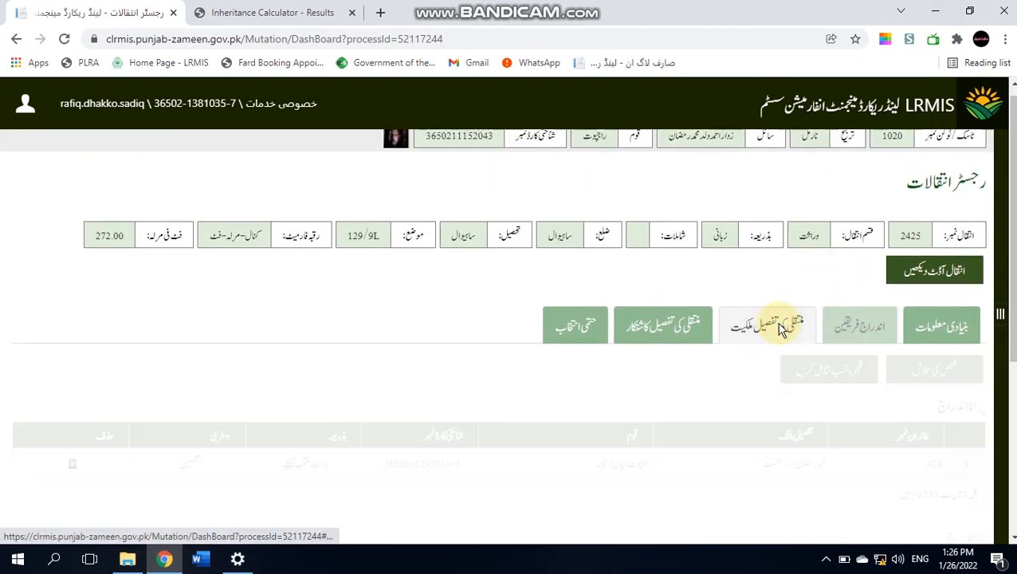
left_click(781, 330)
left_click(897, 387)
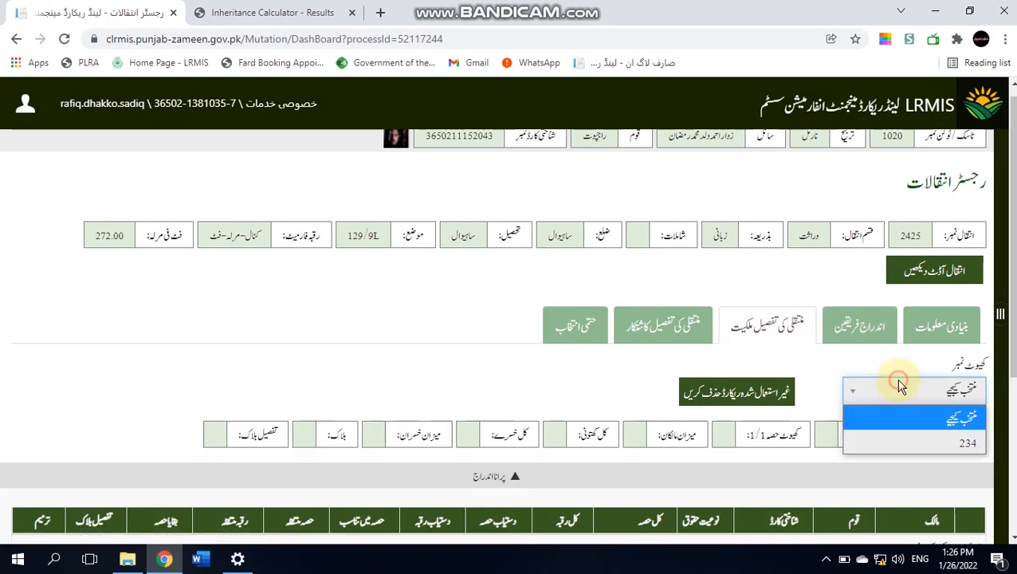
left_click(922, 440)
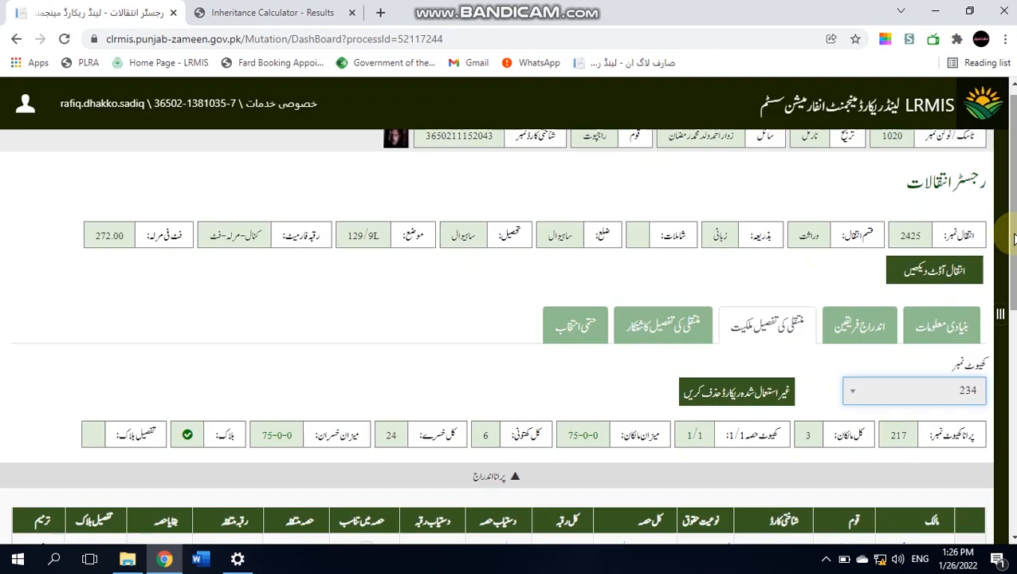
left_click_drag(1014, 239, 1013, 411)
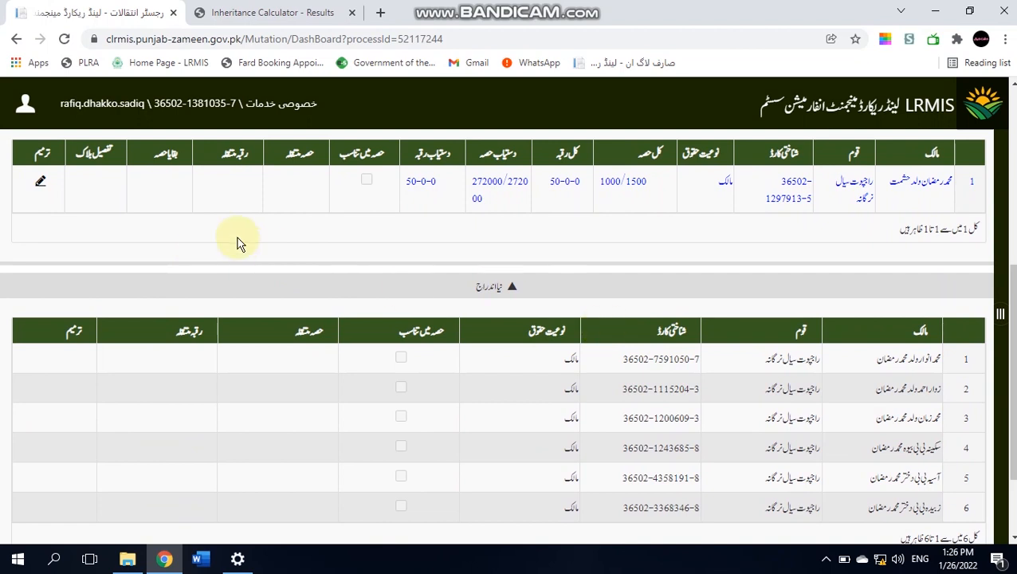
- Save the original owner's transferred share of 1/1 with area 50-0-0
left_click(40, 183)
left_click(283, 190)
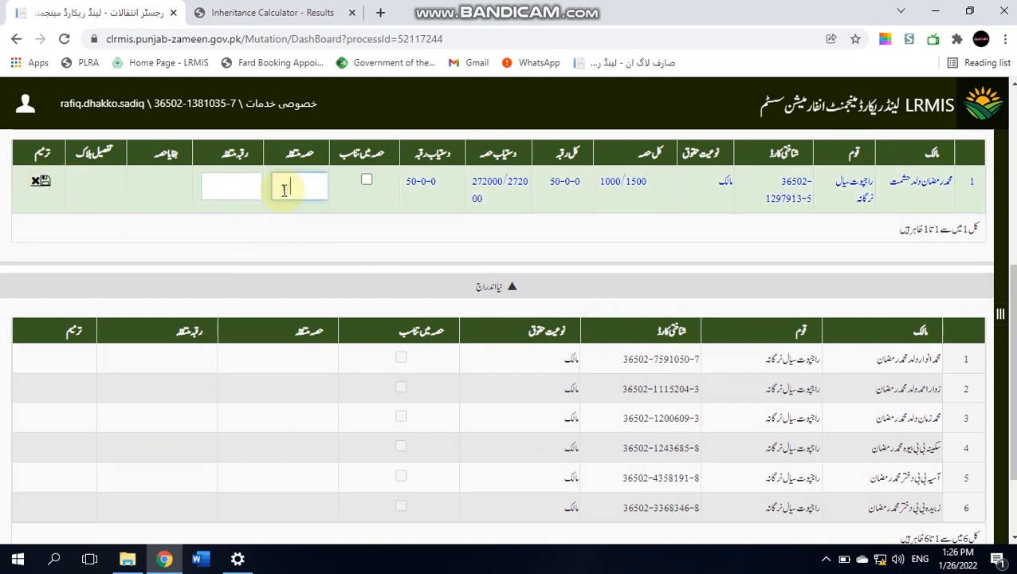
left_click(83, 194)
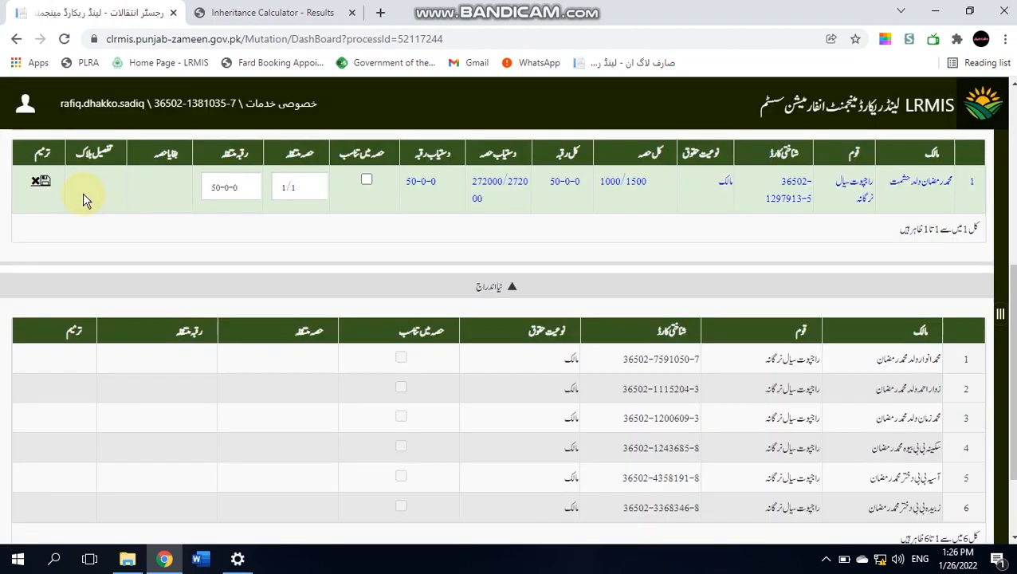
left_click(43, 182)
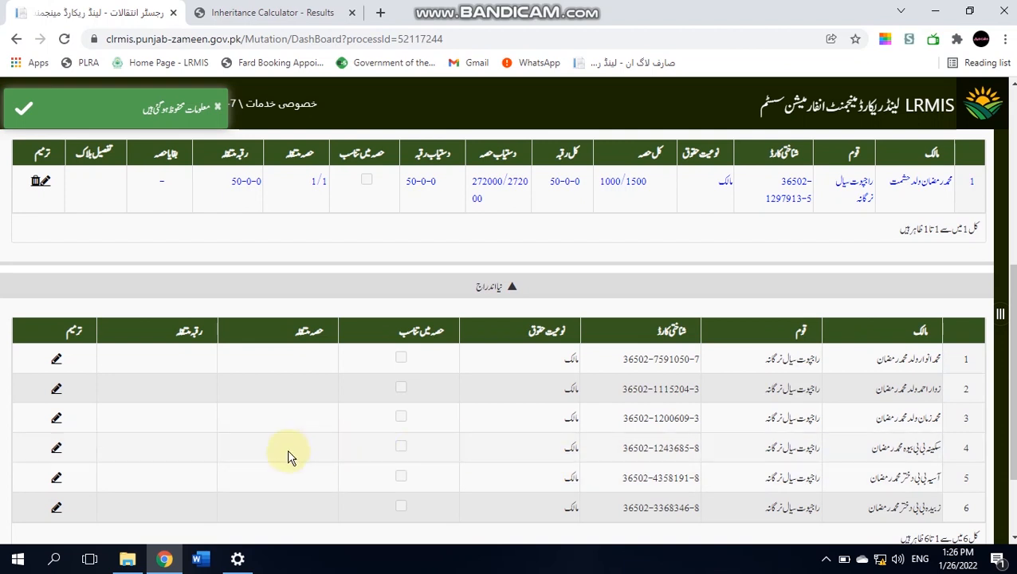
- Save the widow's 1/8 share in row 4, with area 6-5-0
left_click(56, 451)
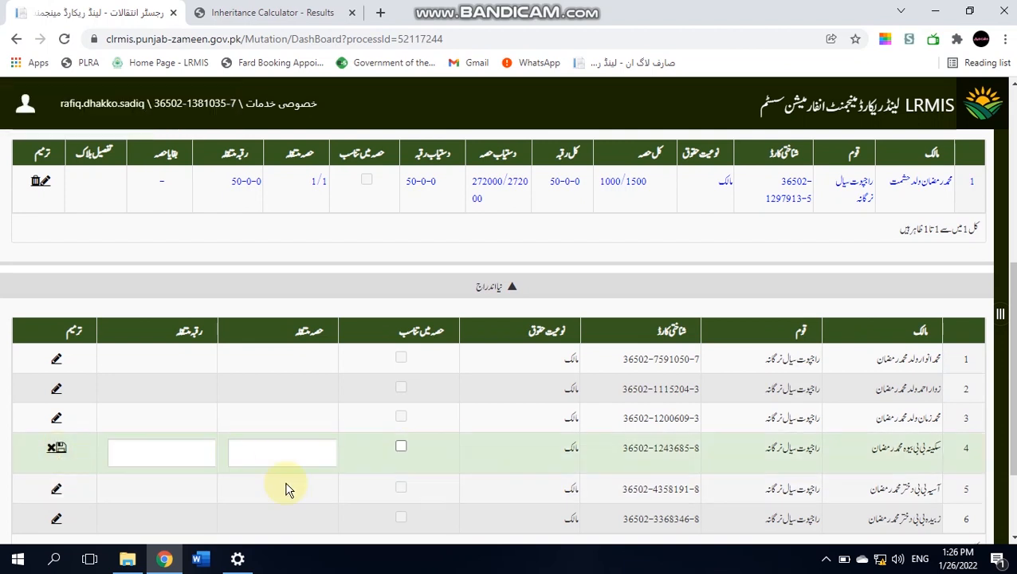
left_click(303, 462)
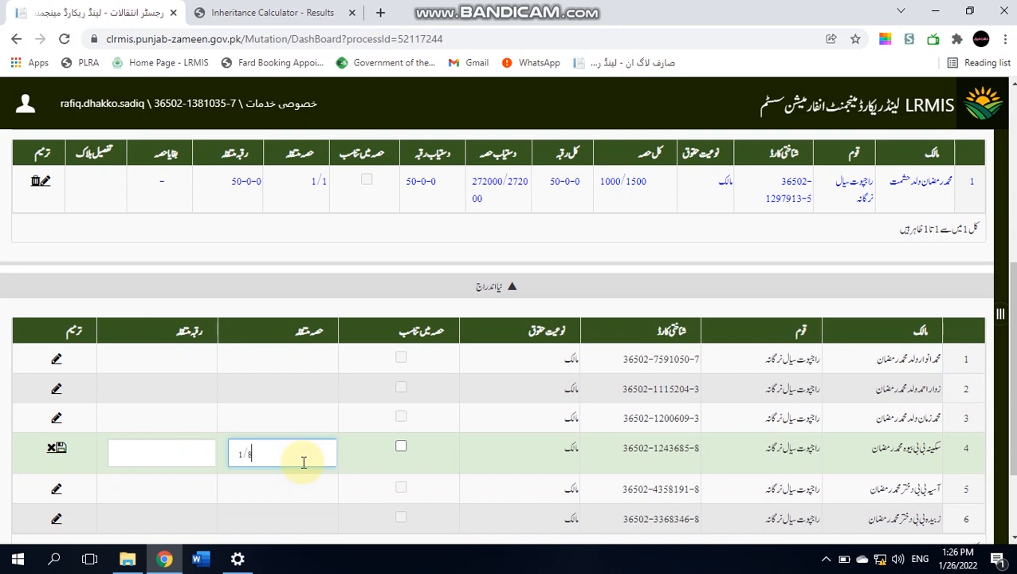
left_click(86, 458)
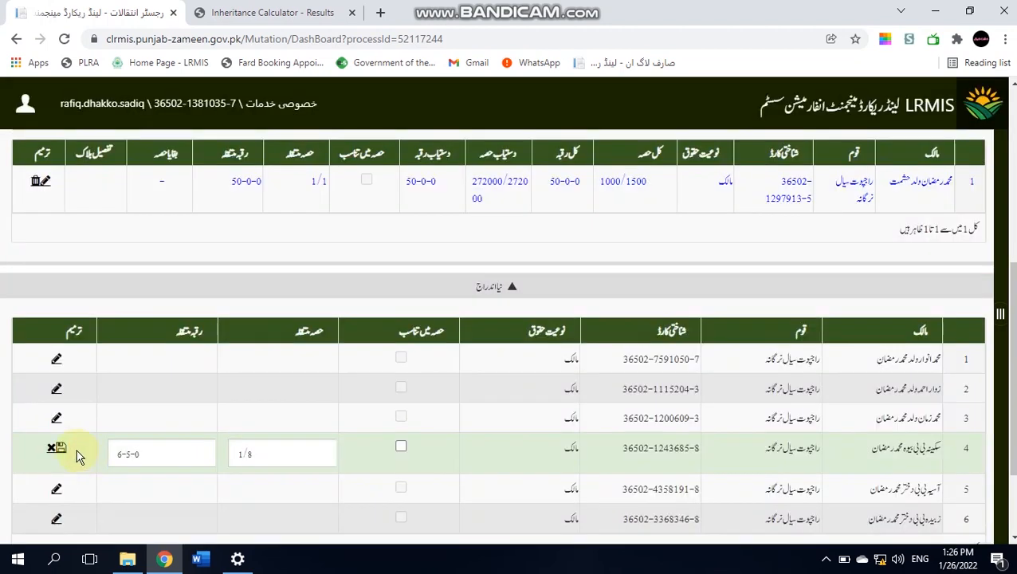
left_click(56, 448)
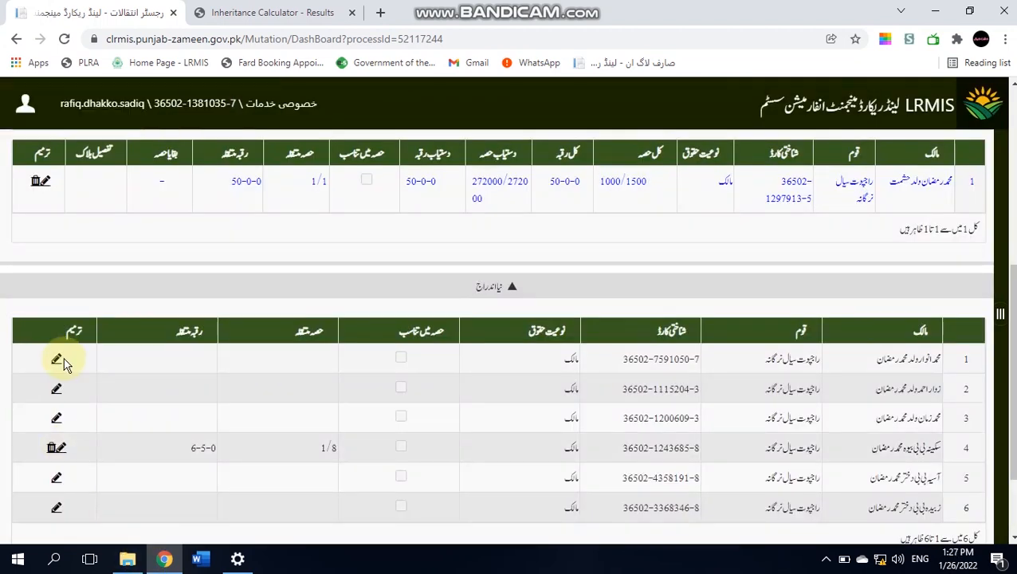
- Give the first son in row 1 a 7/32 share with area 10-18-204
left_click(58, 360)
left_click(238, 364)
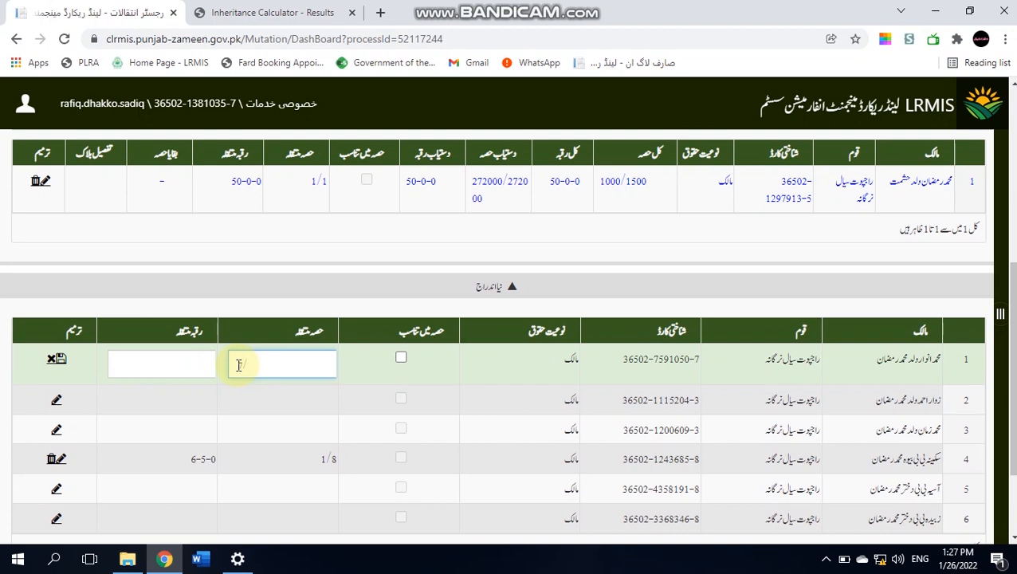
type("7/32")
left_click(136, 364)
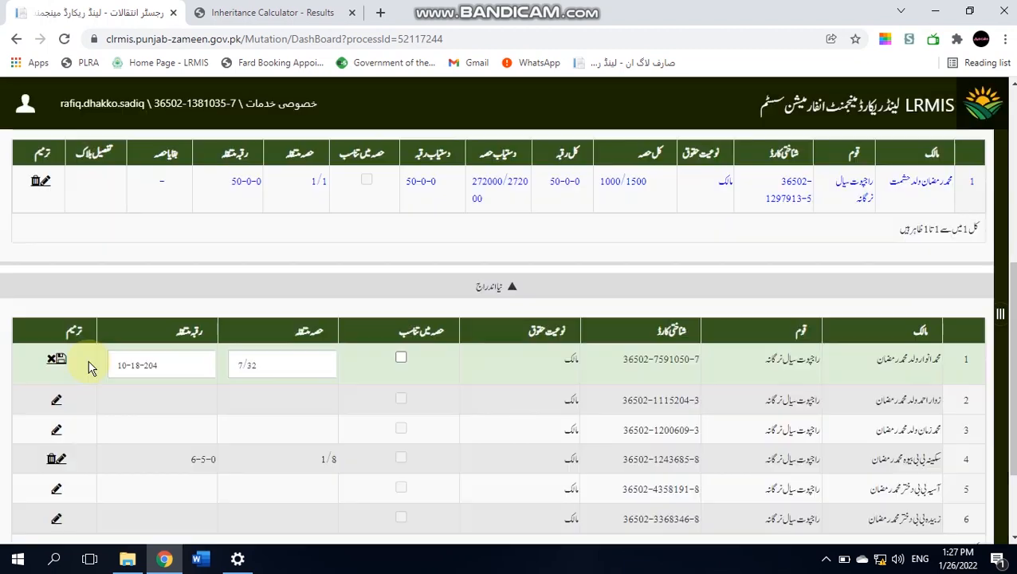
left_click(60, 359)
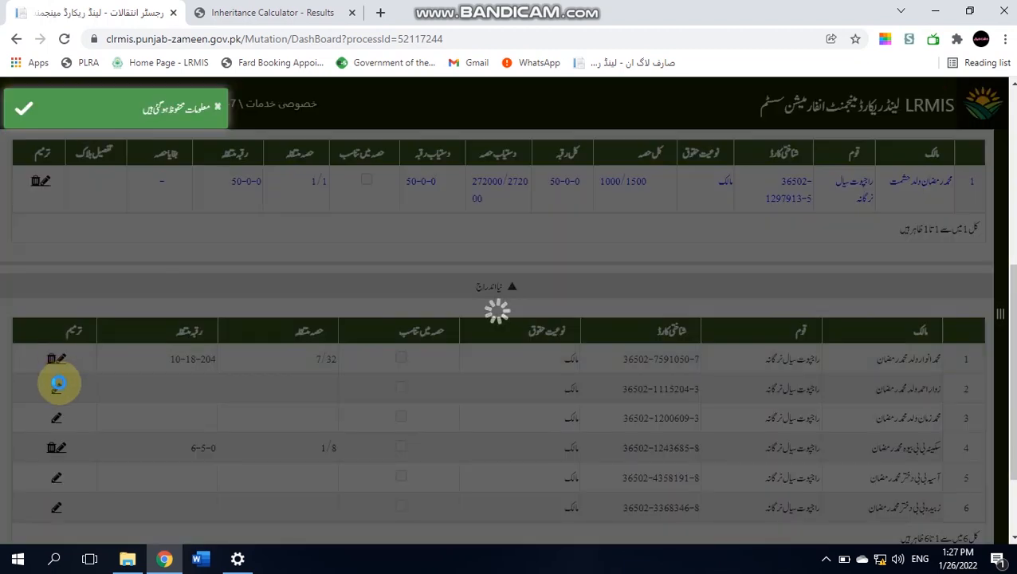
- Save the same 7/32 share and 10-18-204 area for the second and third sons
left_click(57, 391)
left_click(256, 391)
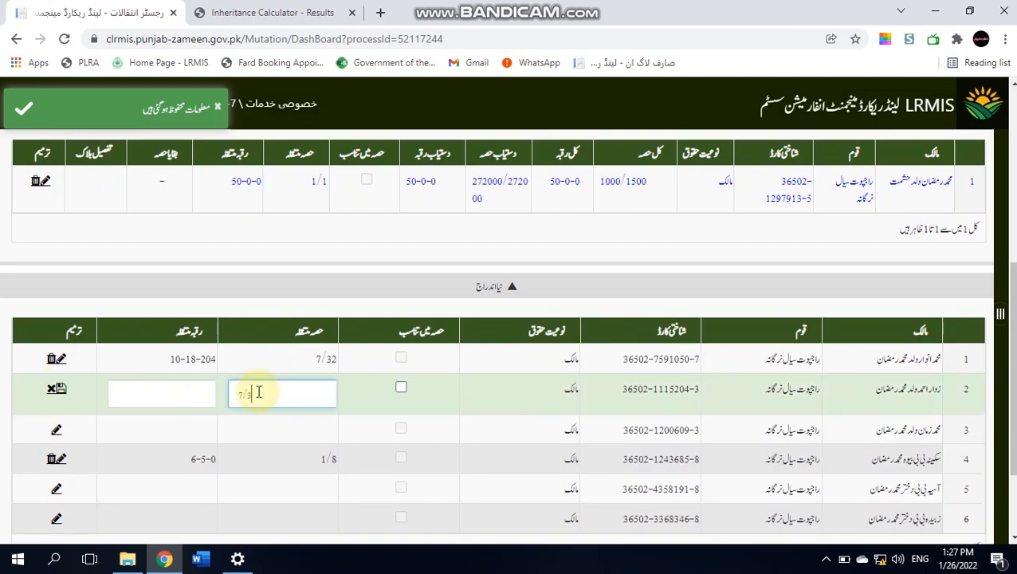
left_click(75, 388)
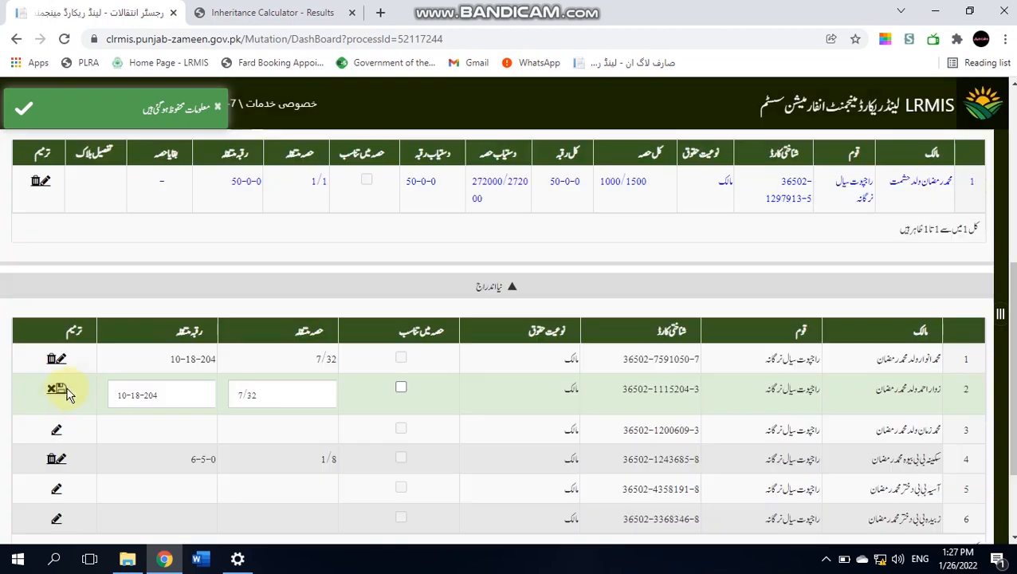
left_click(60, 390)
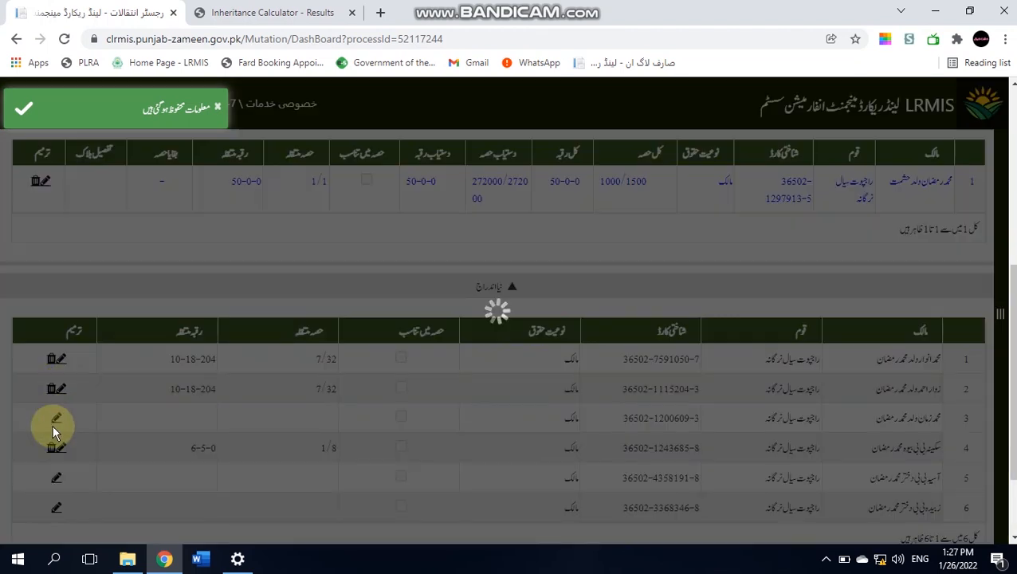
left_click(54, 421)
left_click(284, 416)
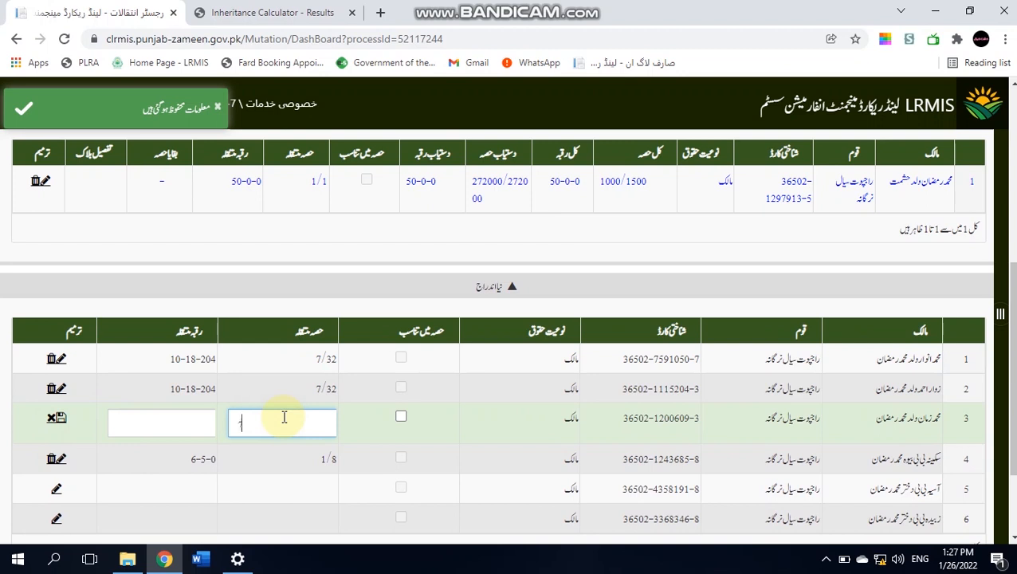
left_click(82, 426)
left_click(60, 419)
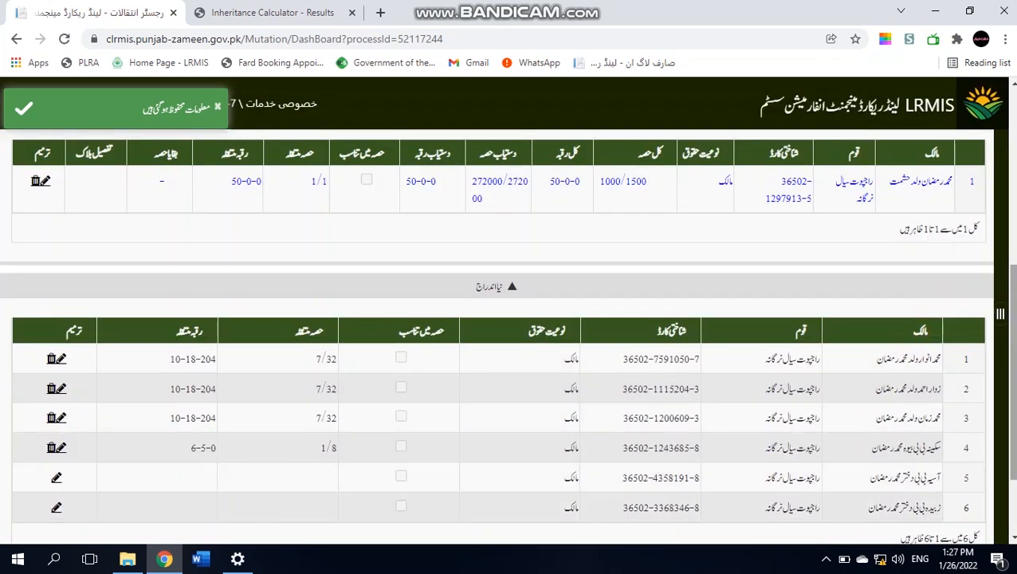
scroll(937, 328, "down", 2)
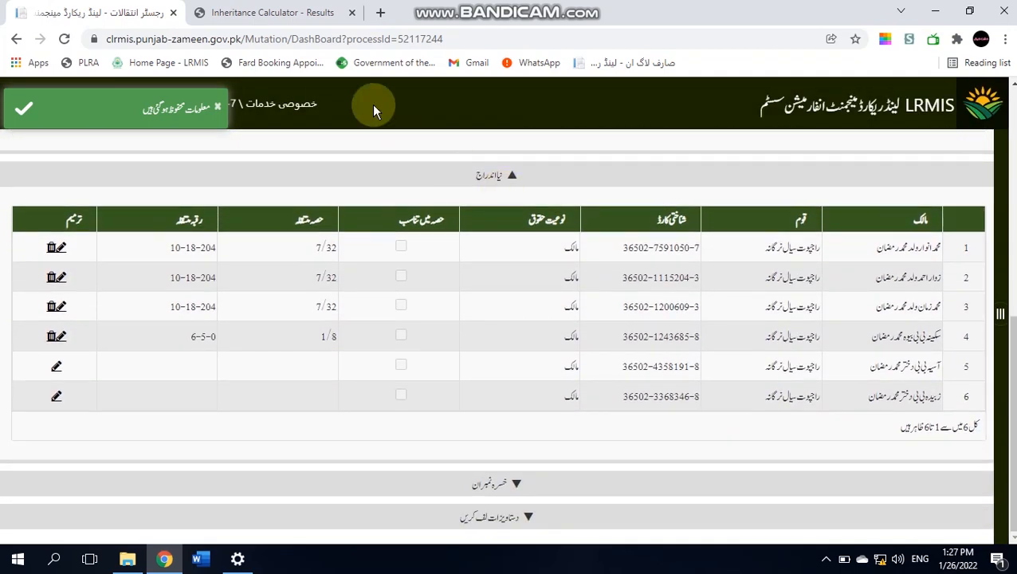
- Check the Inheritance Calculator, then save the first daughter's 7/64 share with area 5-9-102
left_click(287, 8)
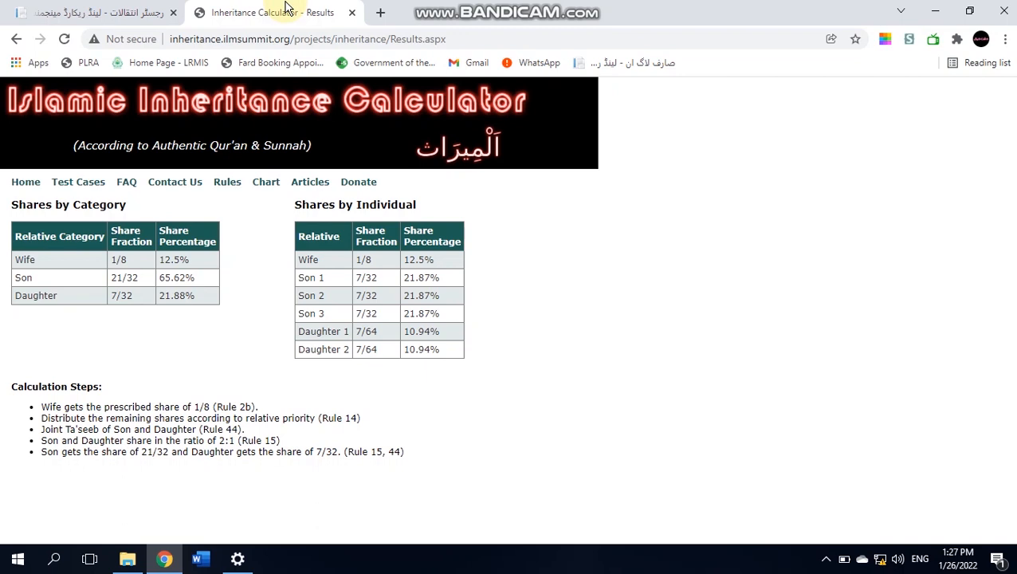
left_click(96, 10)
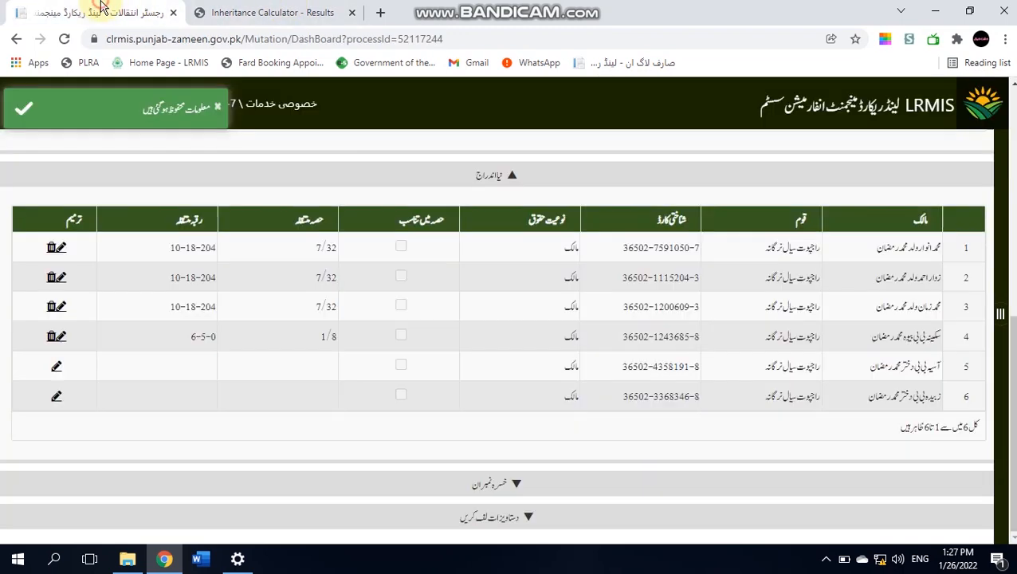
left_click(56, 368)
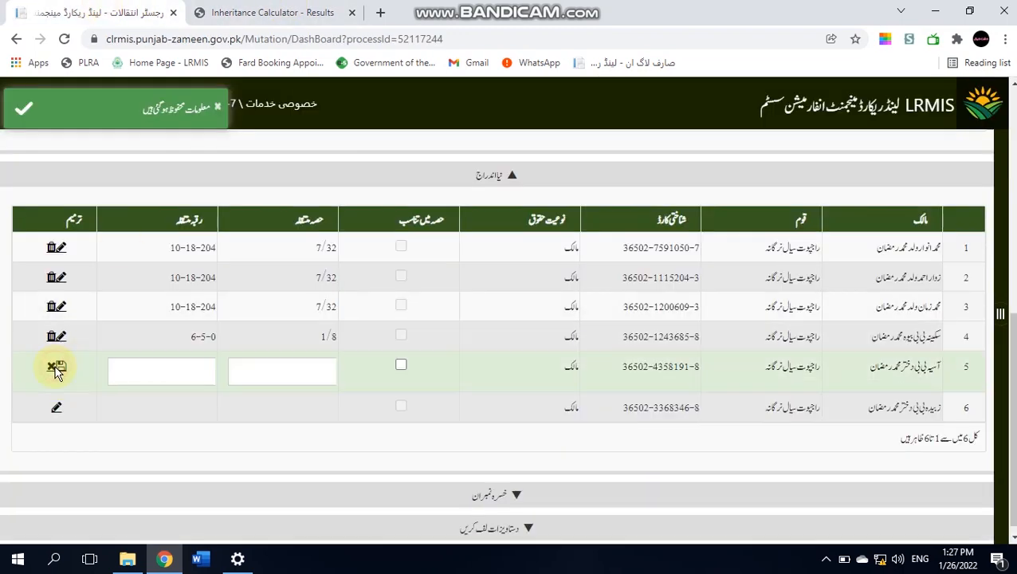
left_click(240, 375)
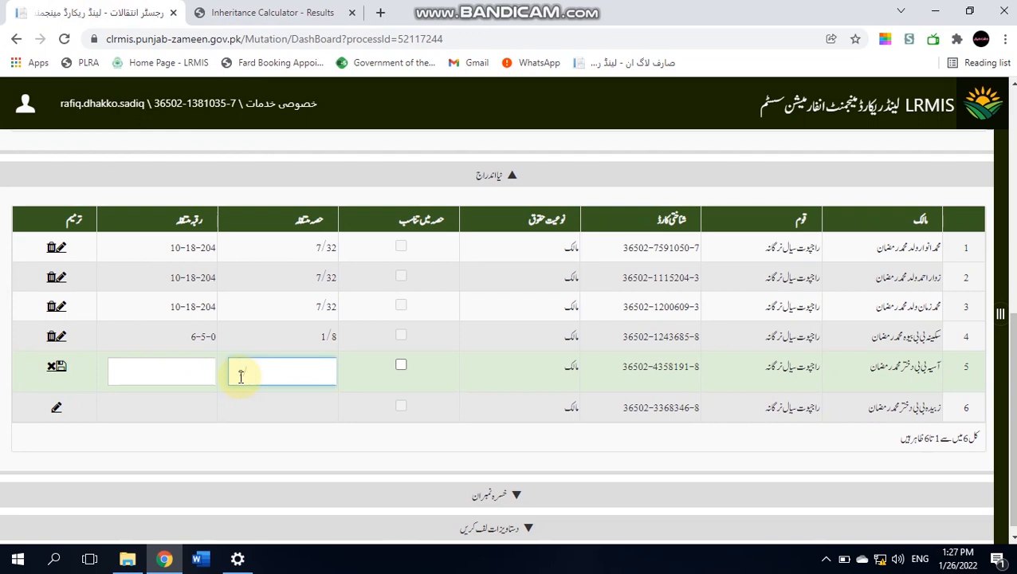
left_click(74, 371)
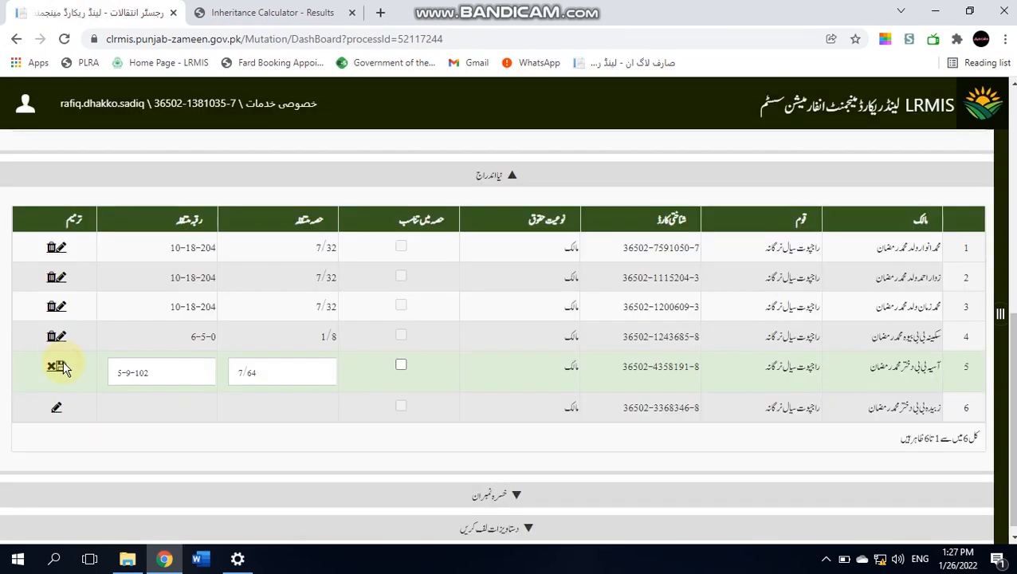
left_click(63, 366)
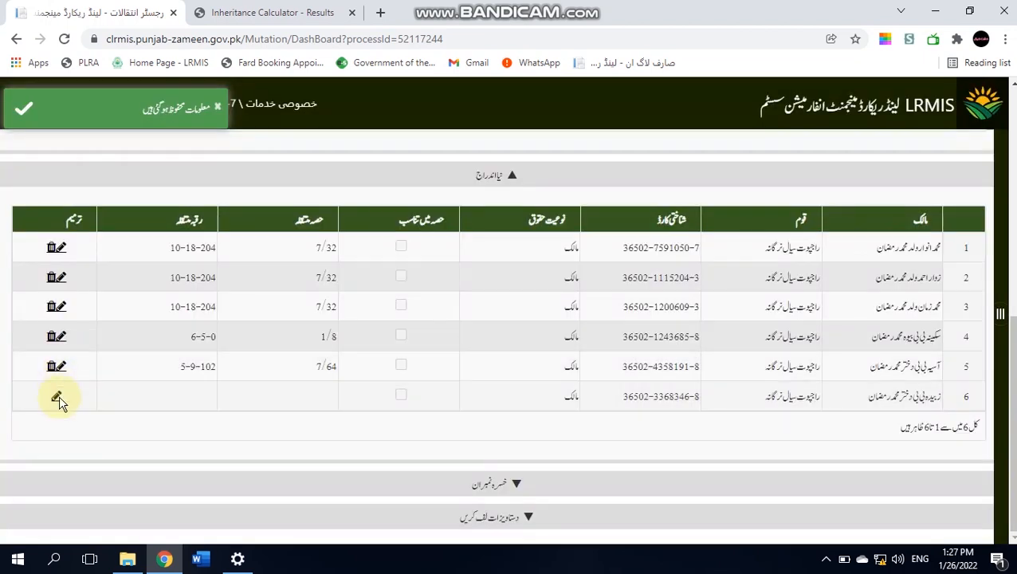
- Save the second daughter's 7/64 share with area 5-9-102
left_click(57, 398)
left_click(255, 405)
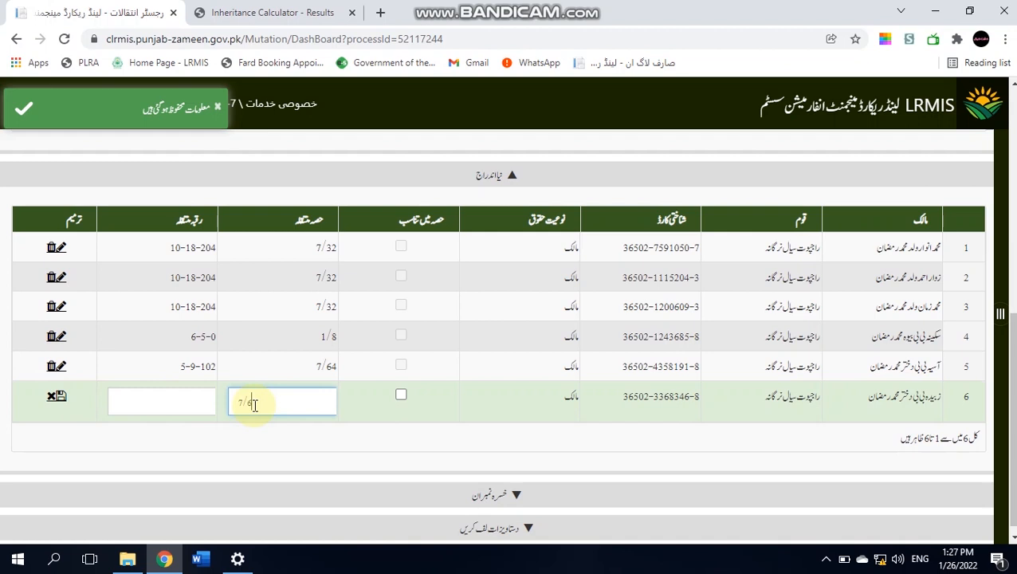
left_click(71, 403)
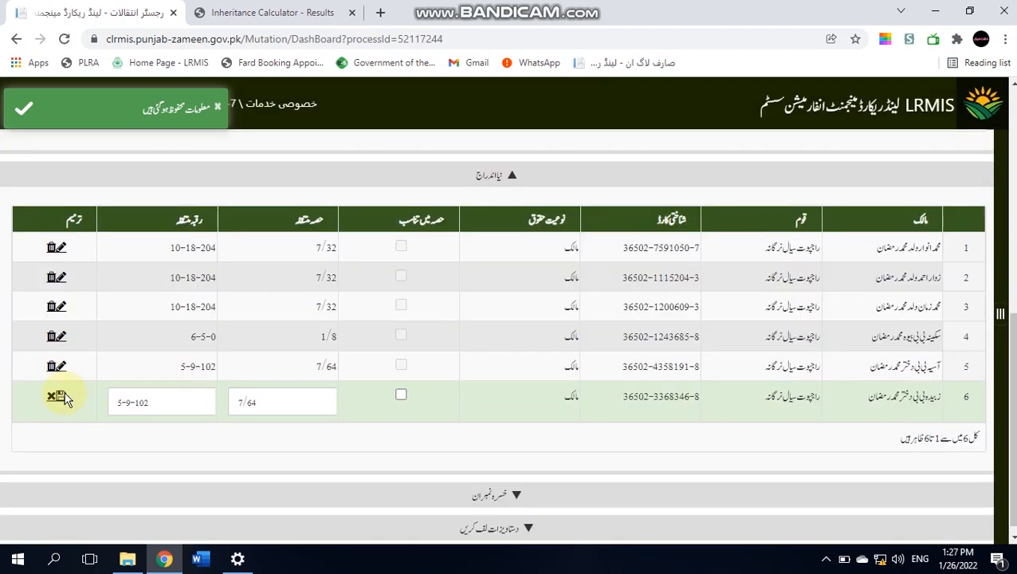
left_click(58, 397)
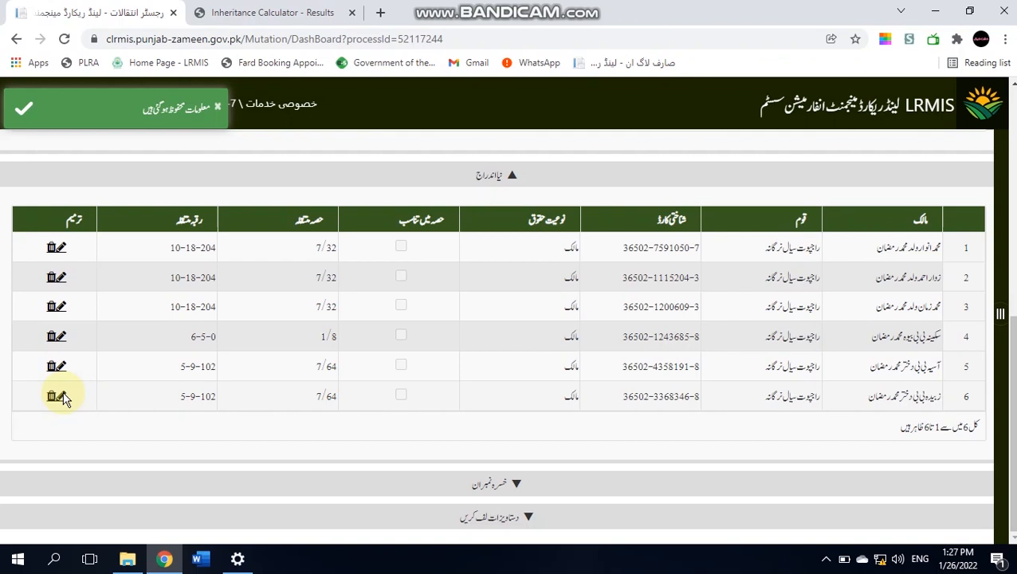
left_click_drag(1012, 424, 1010, 242)
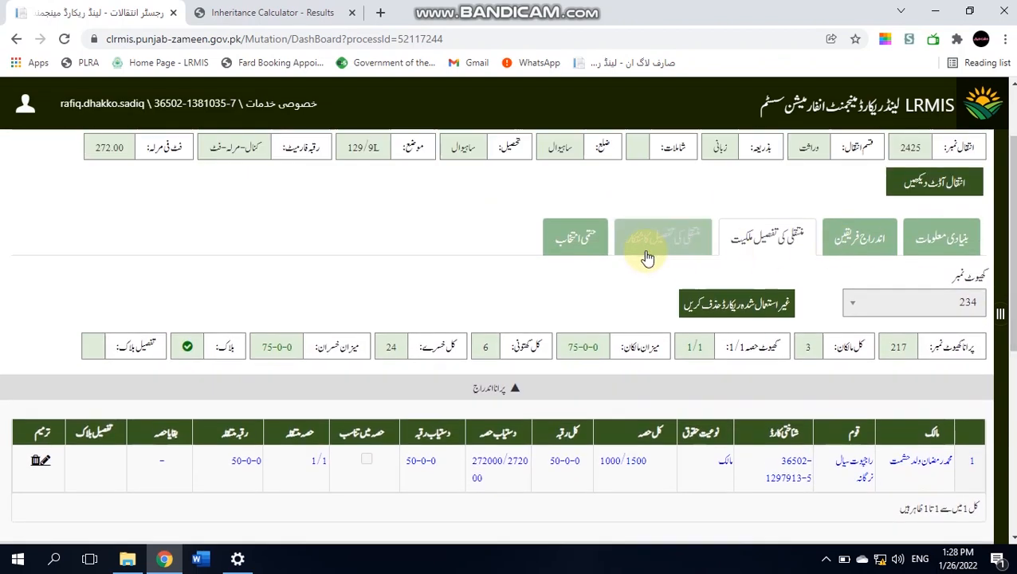
- On the حتمی انتخاب step, set the بالعوض مبلغ consideration amount to 0
left_click(580, 245)
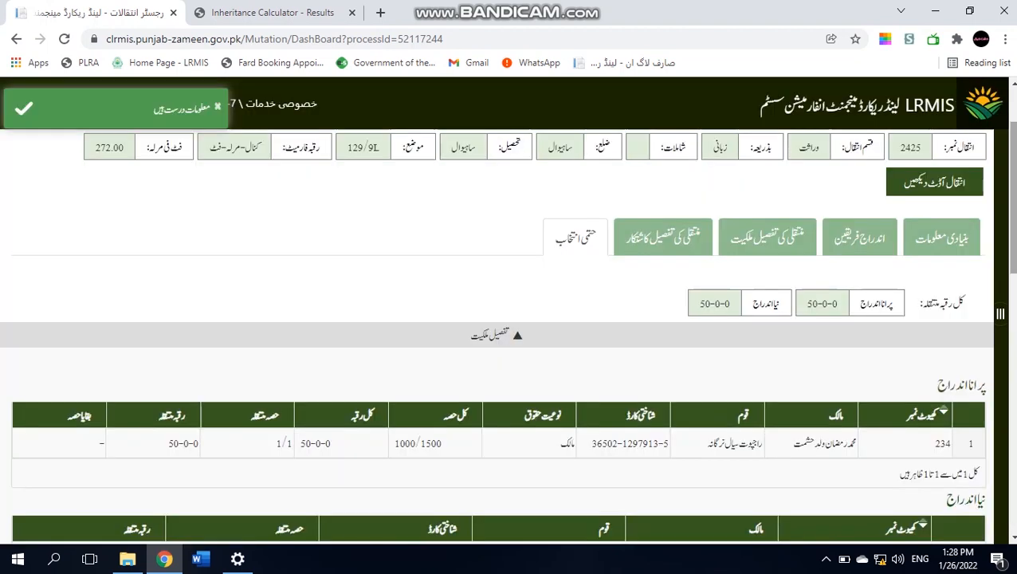
left_click_drag(1012, 199, 1012, 298)
scroll(967, 381, "down", 4)
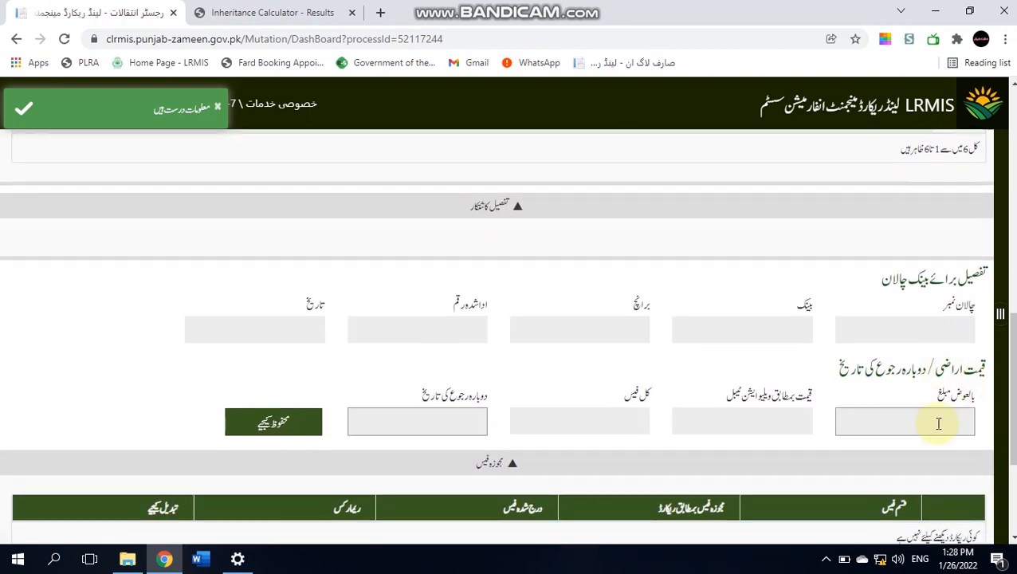
left_click(938, 423)
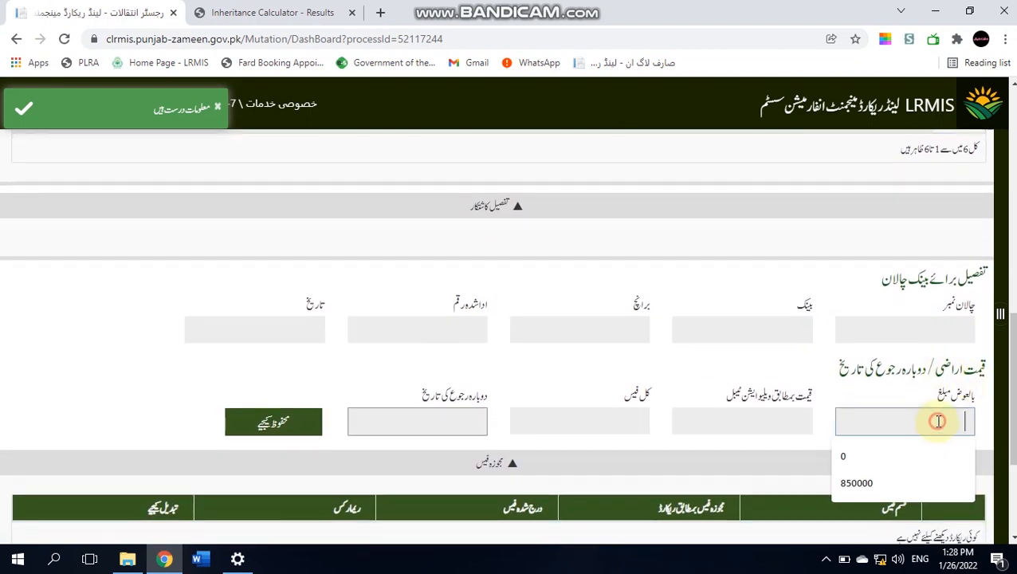
left_click(901, 462)
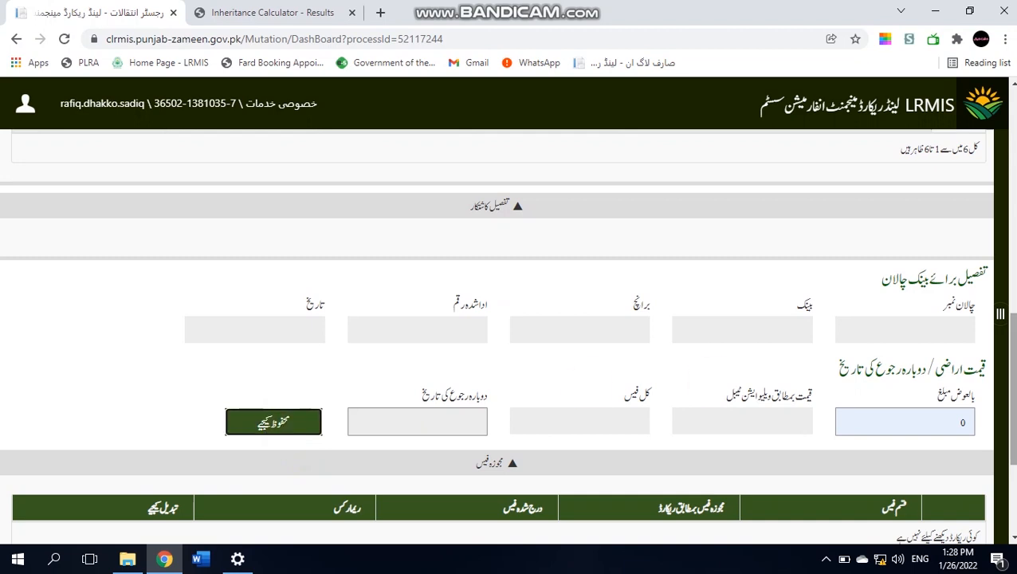
scroll(713, 388, "up", 6)
scroll(976, 187, "up", 3)
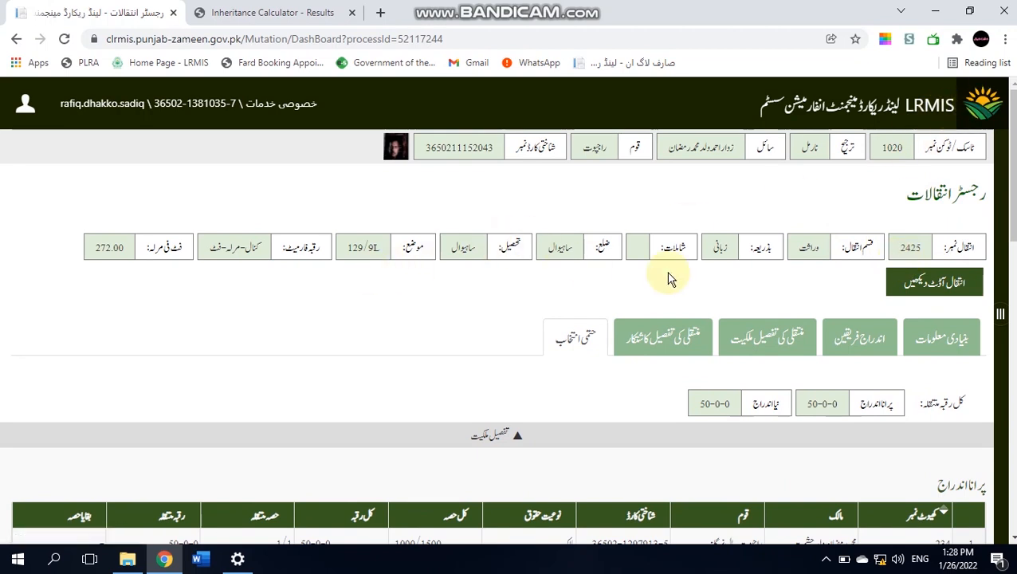
left_click(989, 110)
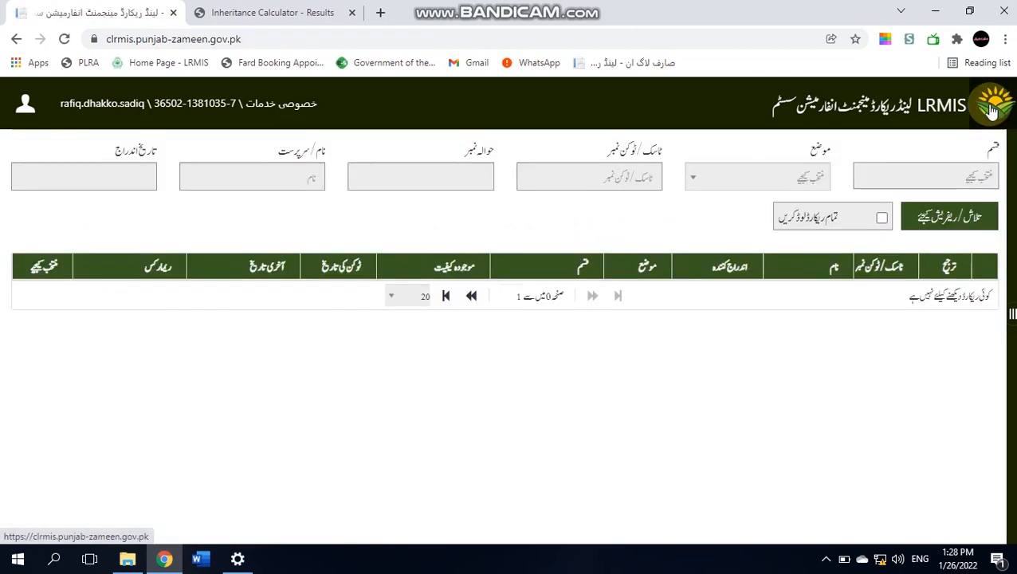
left_click(913, 180)
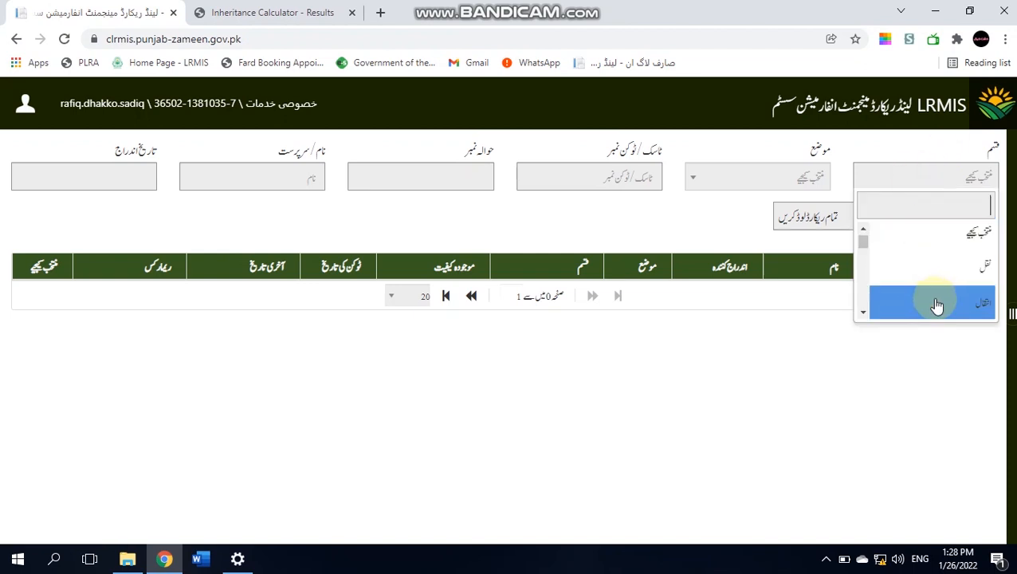
left_click(931, 302)
left_click(795, 184)
type("129")
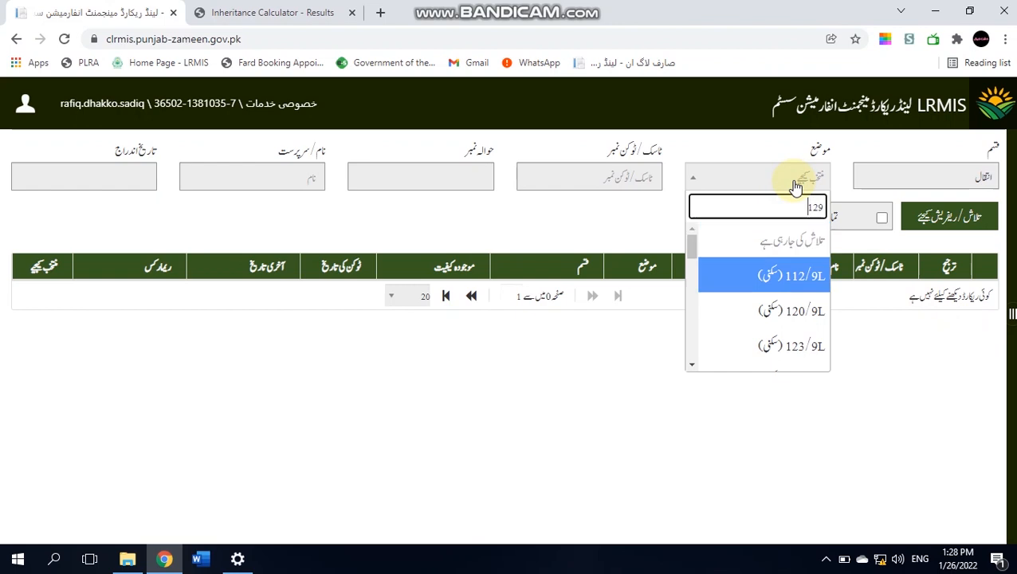
left_click(787, 283)
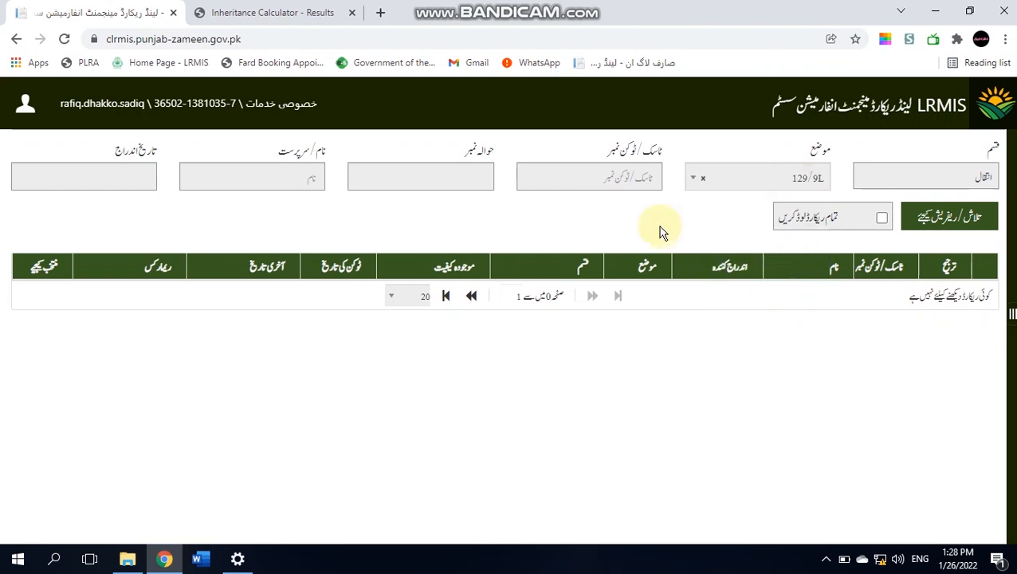
left_click(450, 178)
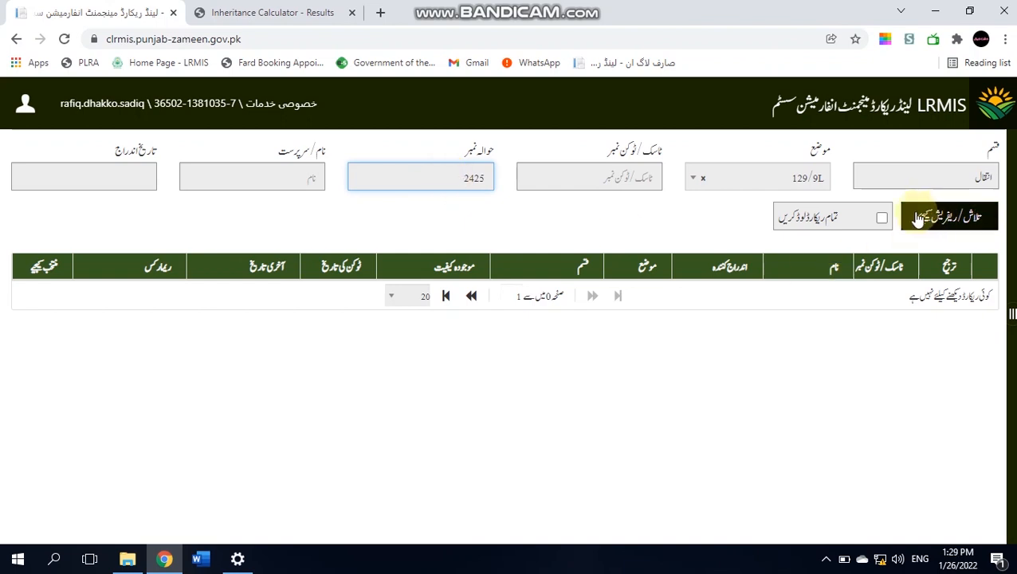
left_click(940, 216)
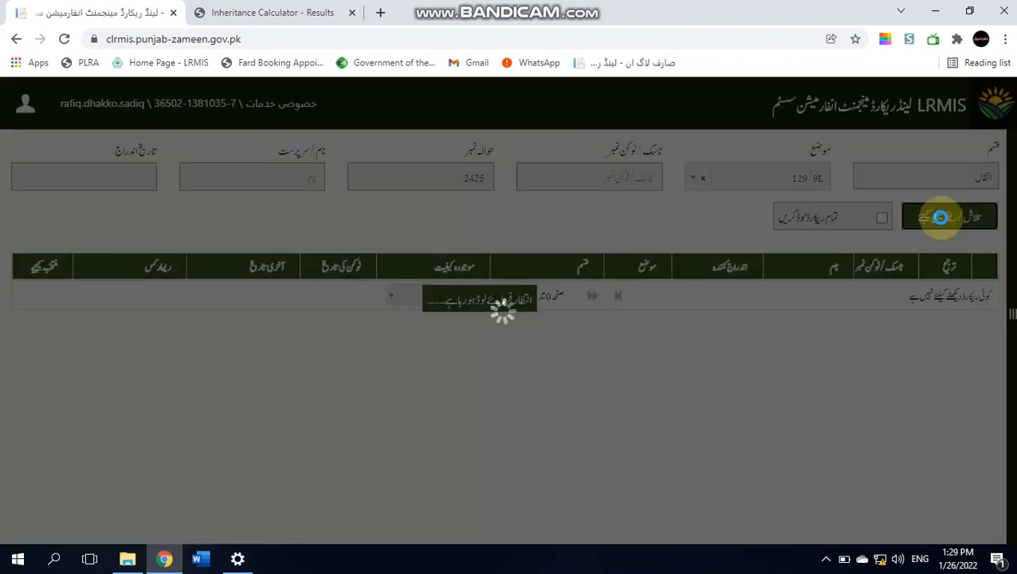
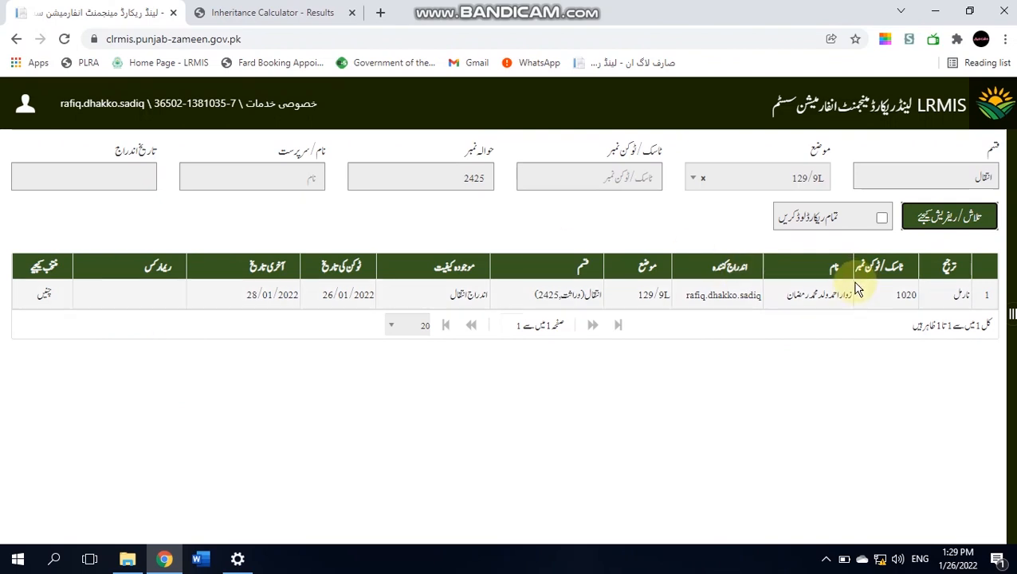
left_click(43, 296)
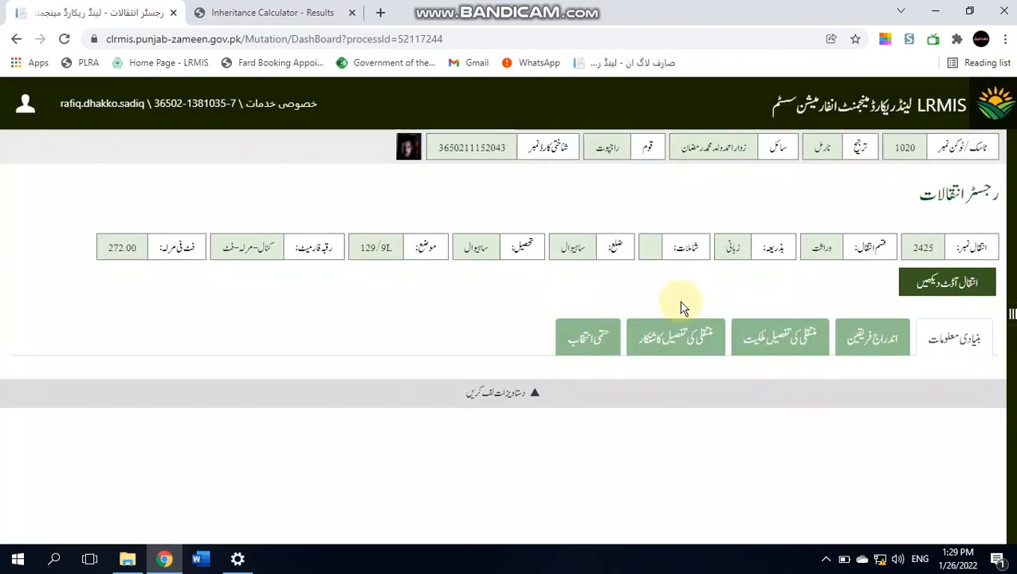
- Set the بالعوض مبلغ consideration amount to 0 and save so fees total 1000
left_click(591, 338)
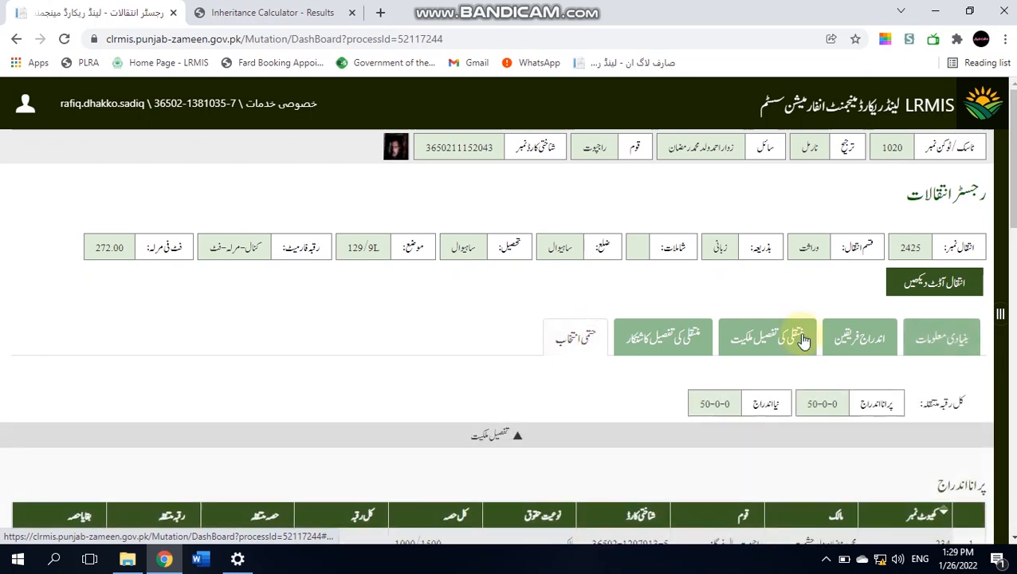
scroll(1001, 261, "down", 6)
scroll(949, 323, "down", 2)
left_click(936, 295)
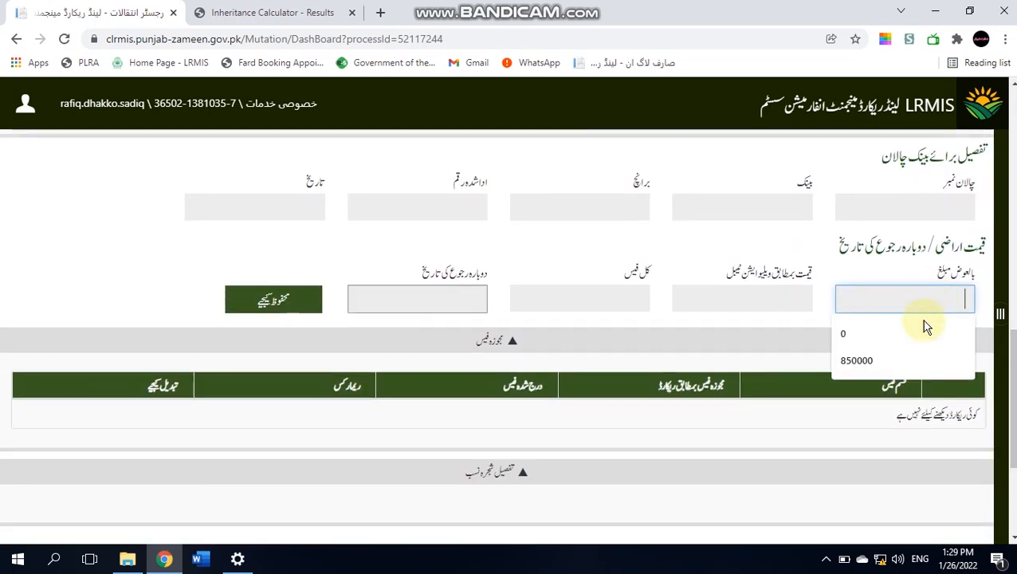
left_click(923, 331)
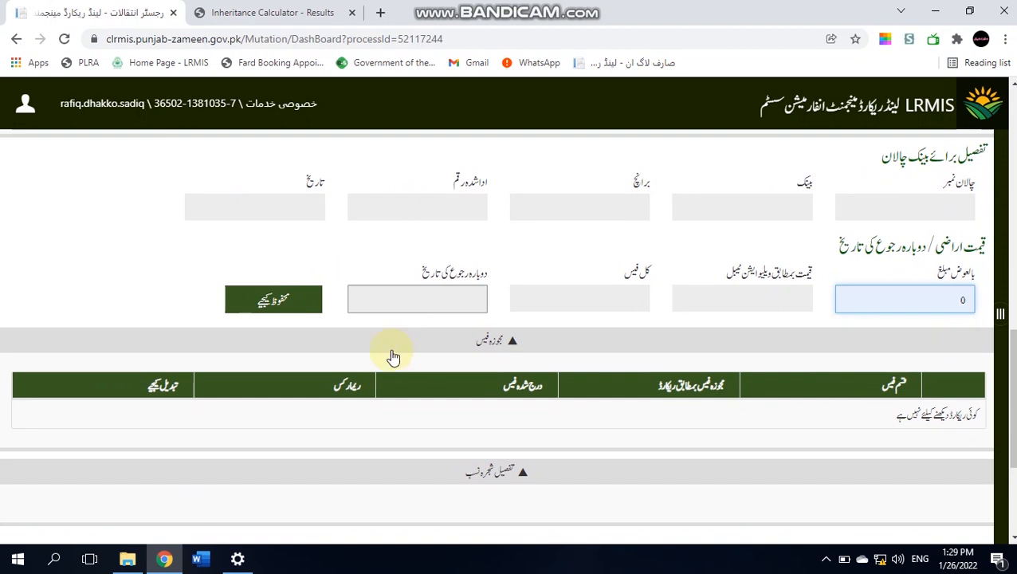
left_click(306, 302)
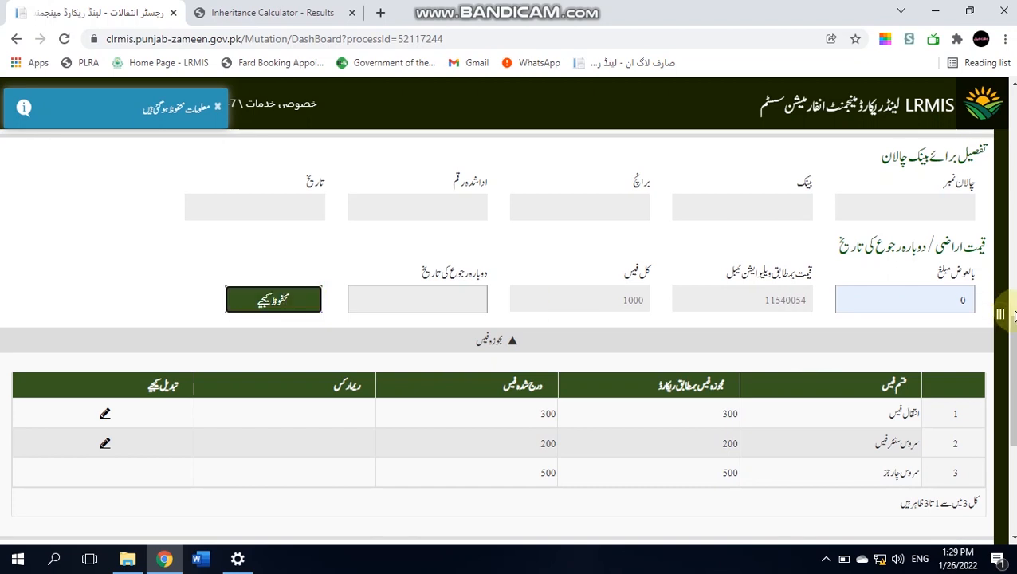
- Attempt printing the challan and forwarding, but dismiss the confirmation without proceeding
scroll(508, 333, "down", 2)
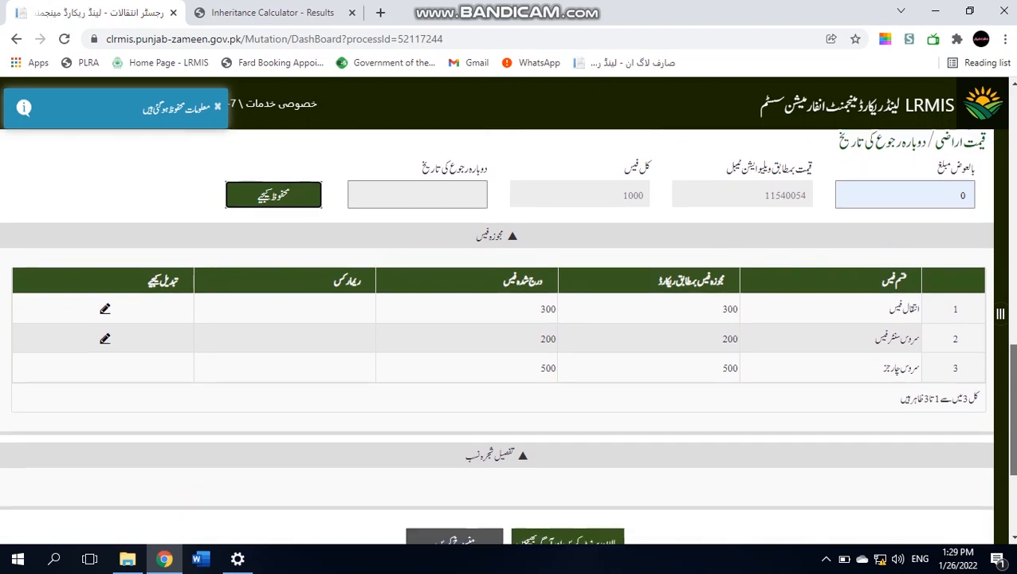
left_click_drag(1013, 362, 1014, 338)
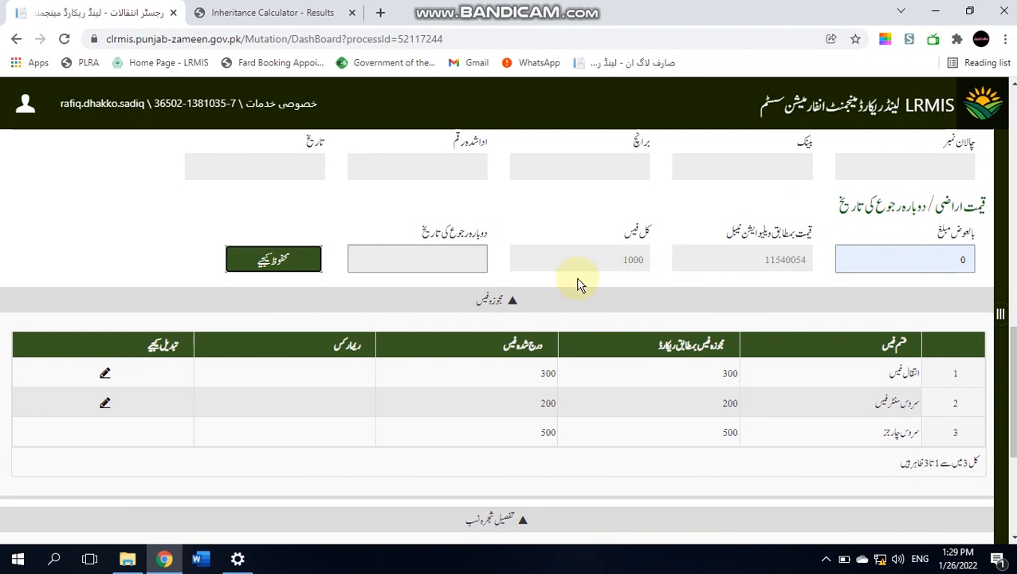
left_click_drag(1010, 336, 1012, 422)
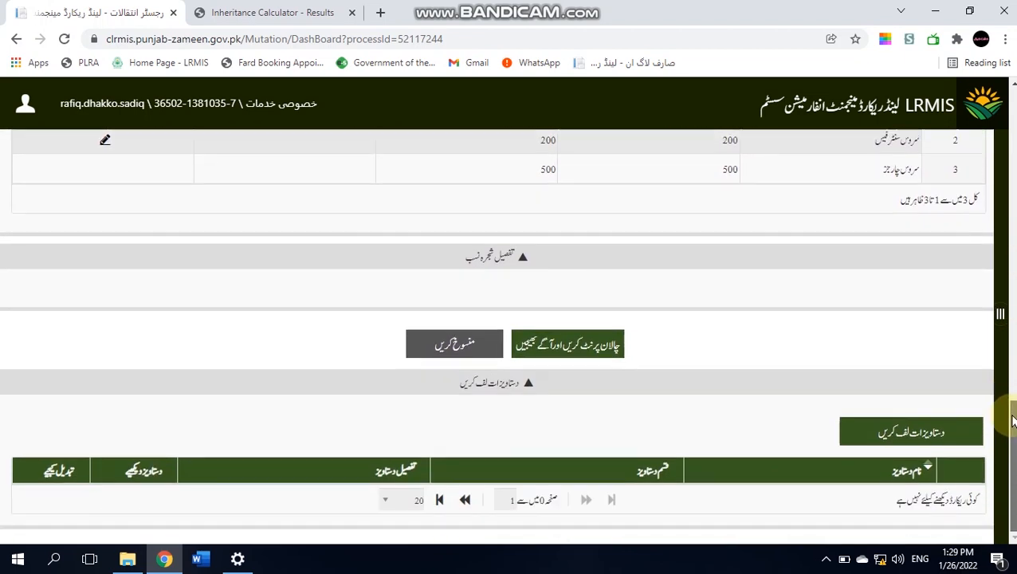
left_click(588, 363)
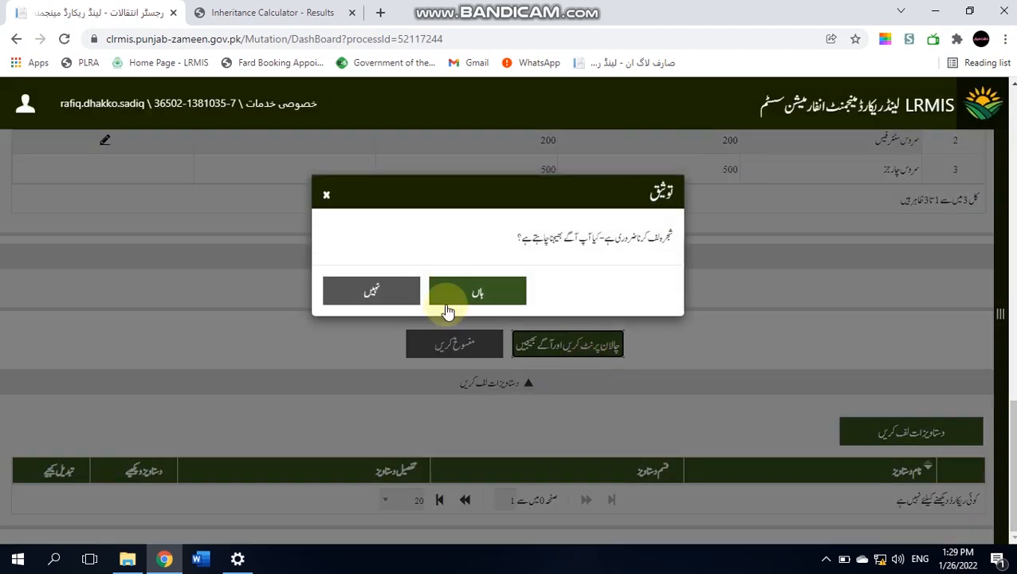
left_click(325, 199)
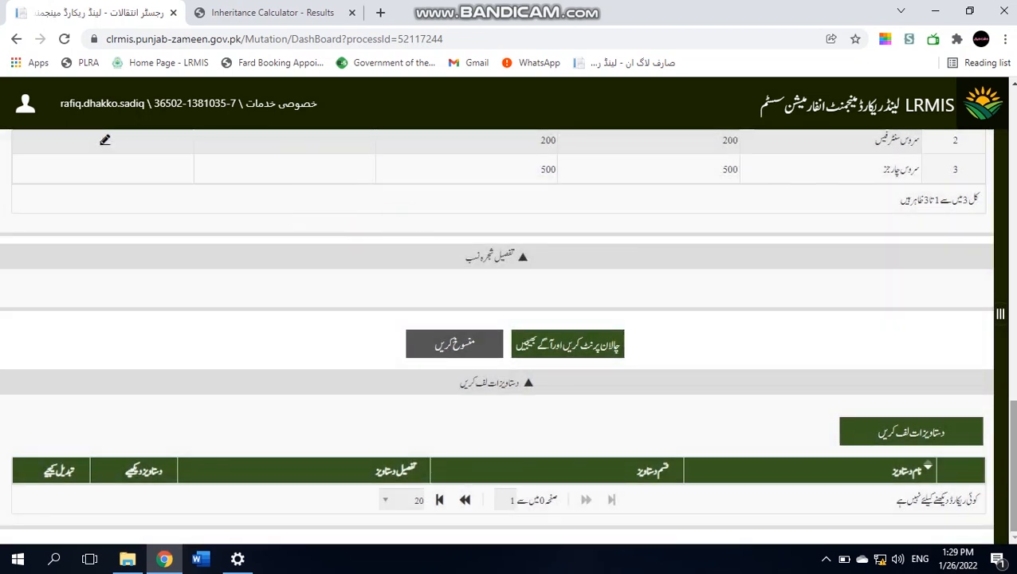
scroll(507, 334, "up", 10)
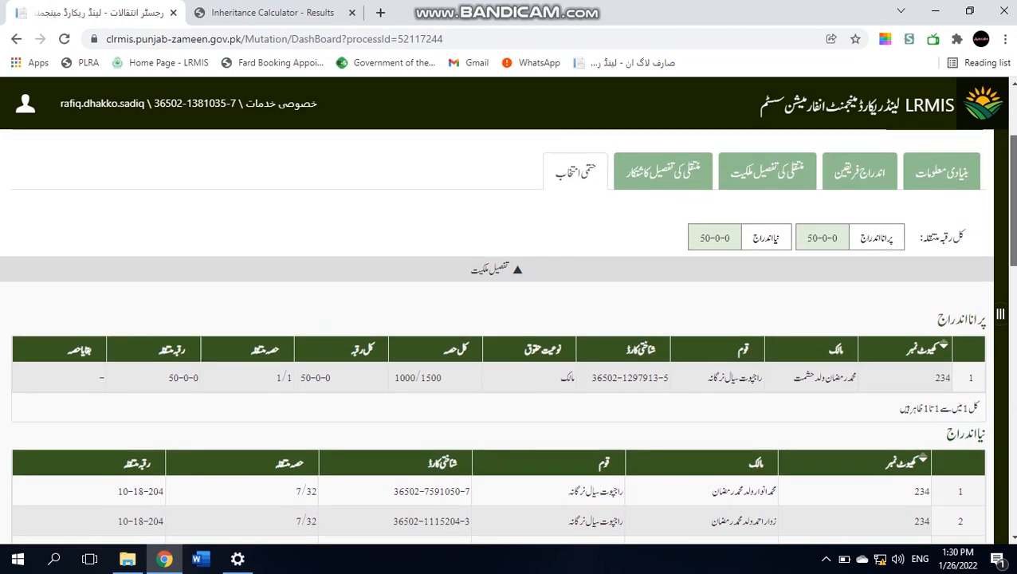
scroll(507, 335, "up", 2)
- Open the شجرہ نسب family tree (part B) under اندراج فریقین and load family 426
left_click(869, 303)
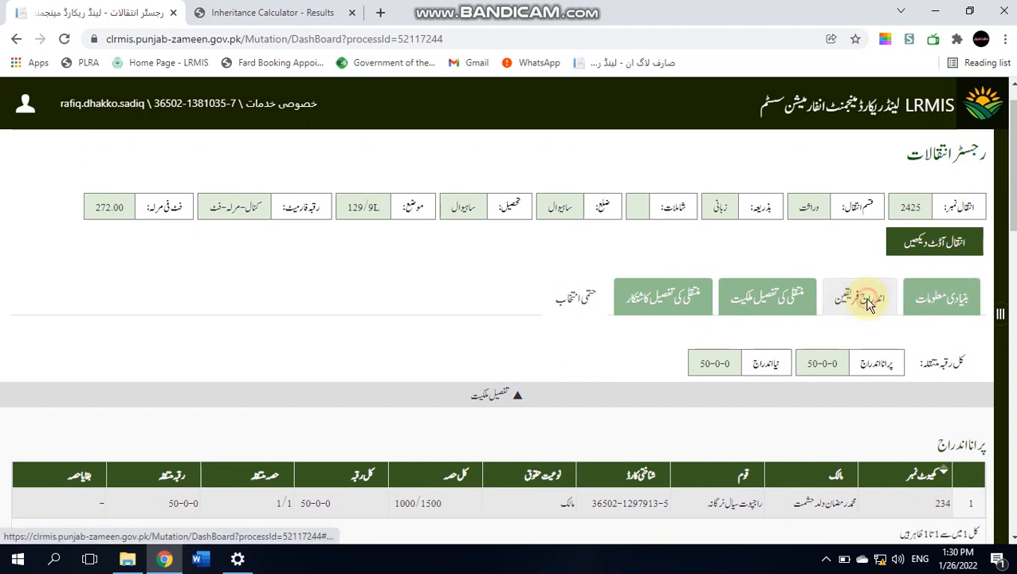
left_click(822, 343)
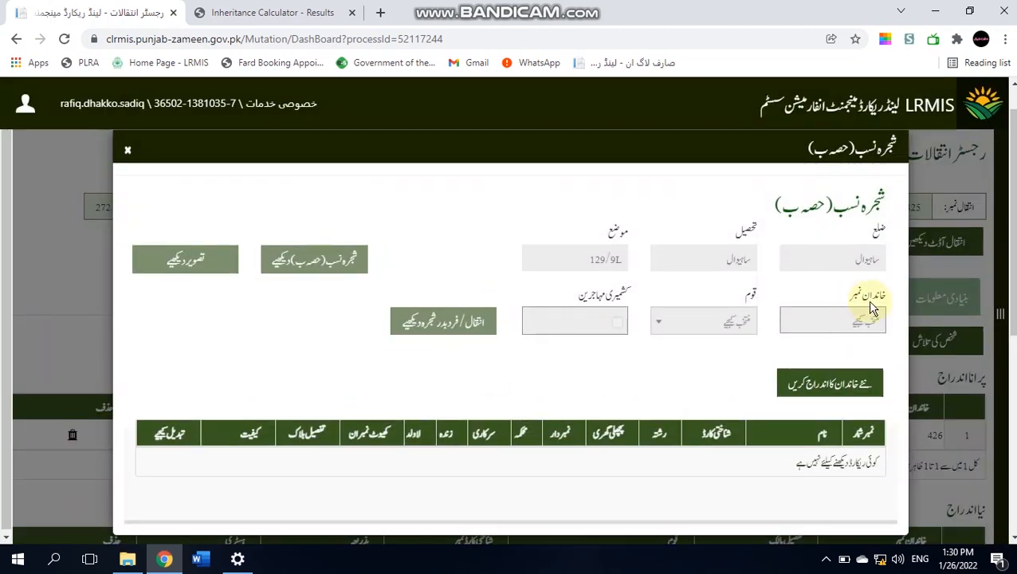
left_click(854, 322)
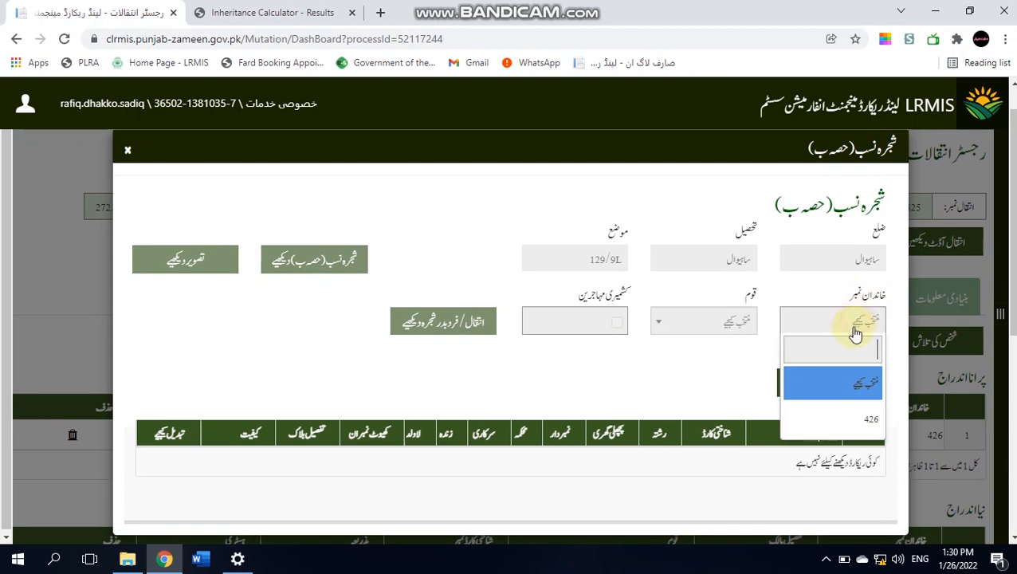
left_click(847, 420)
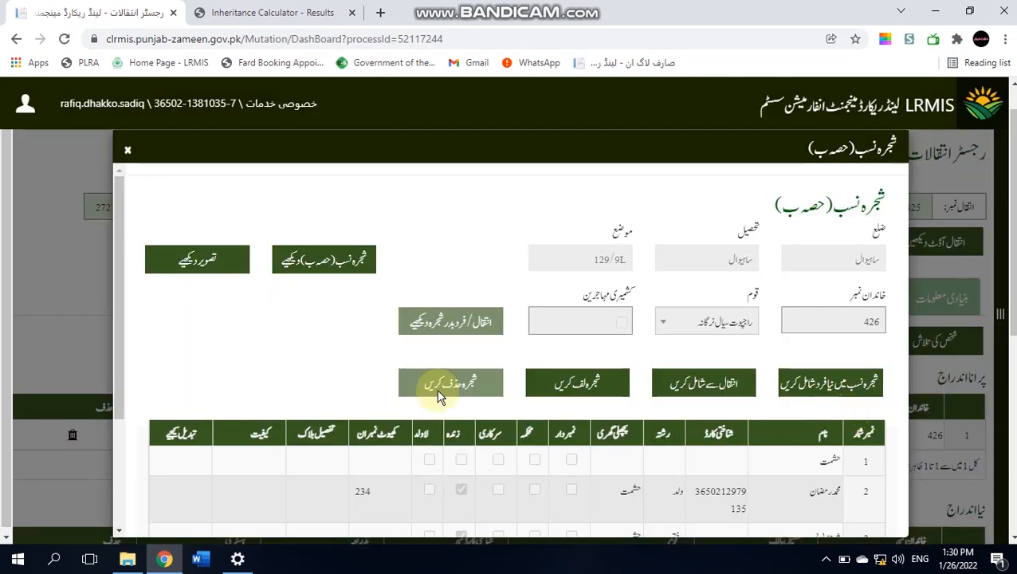
left_click(124, 321)
left_click_drag(124, 321, 112, 452)
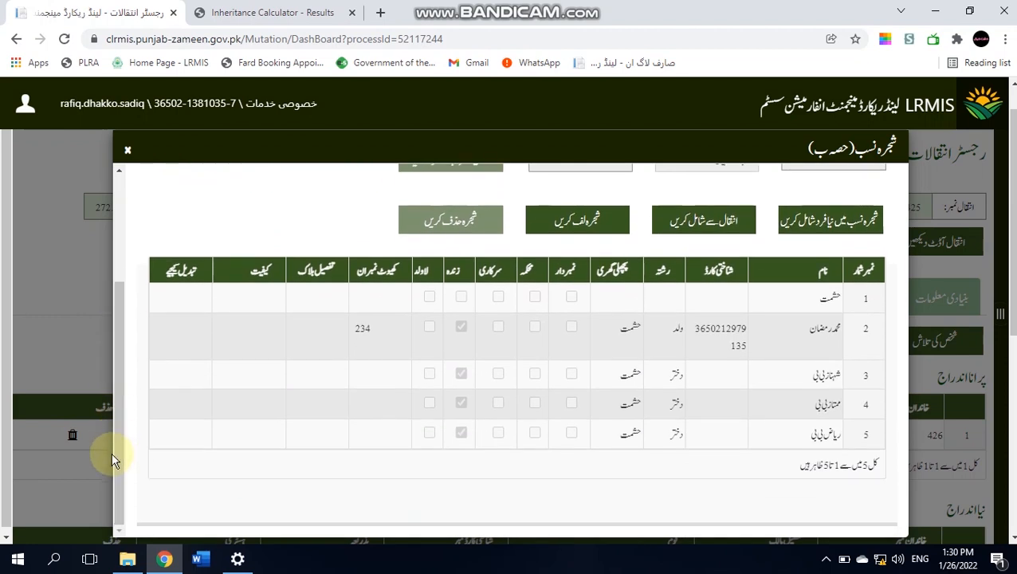
left_click_drag(119, 450, 120, 386)
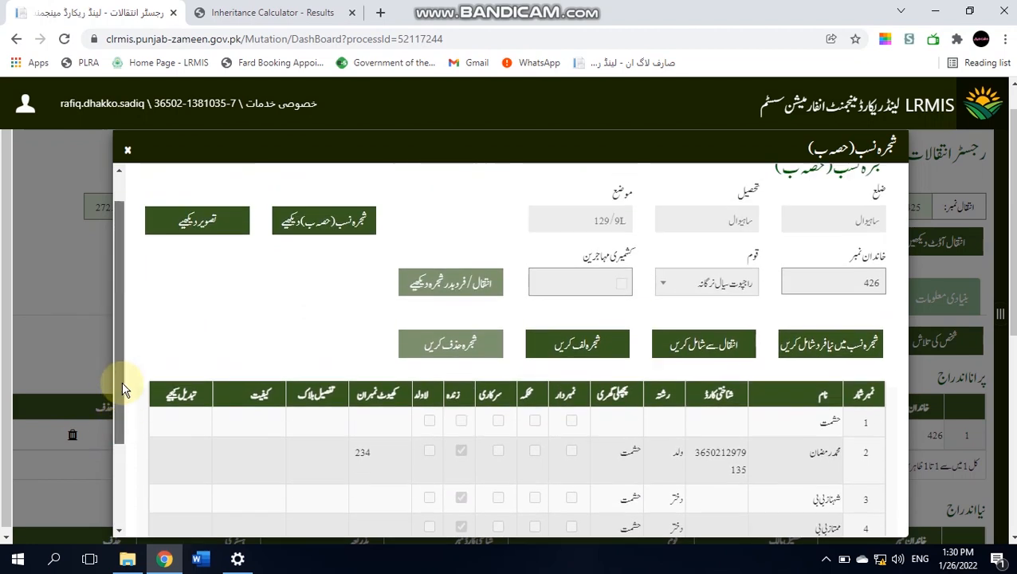
- Add all seven mutation parties to the family tree, bringing it to 11 members
left_click(699, 346)
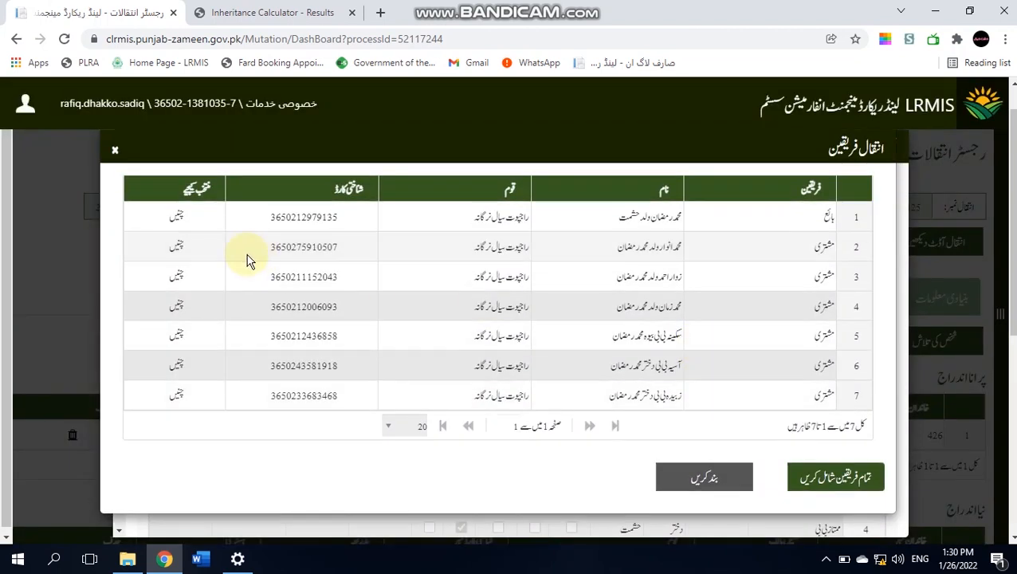
left_click(821, 478)
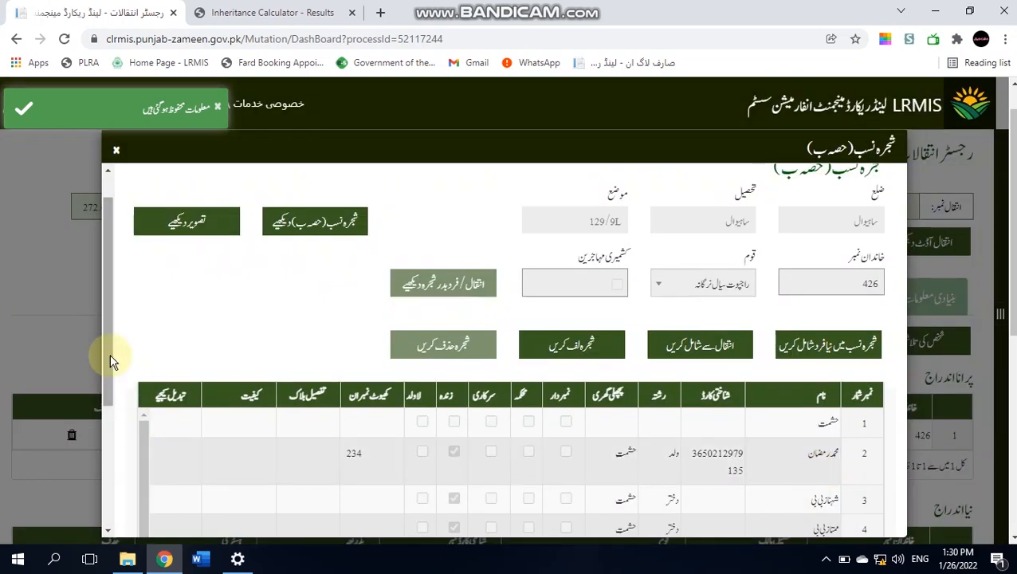
left_click_drag(107, 346, 89, 488)
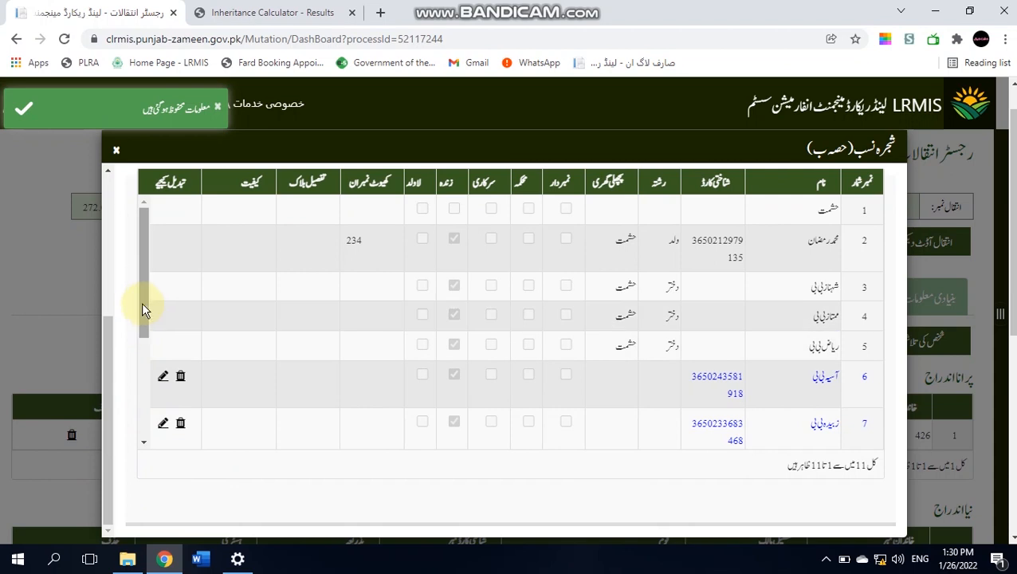
left_click_drag(145, 302, 138, 265)
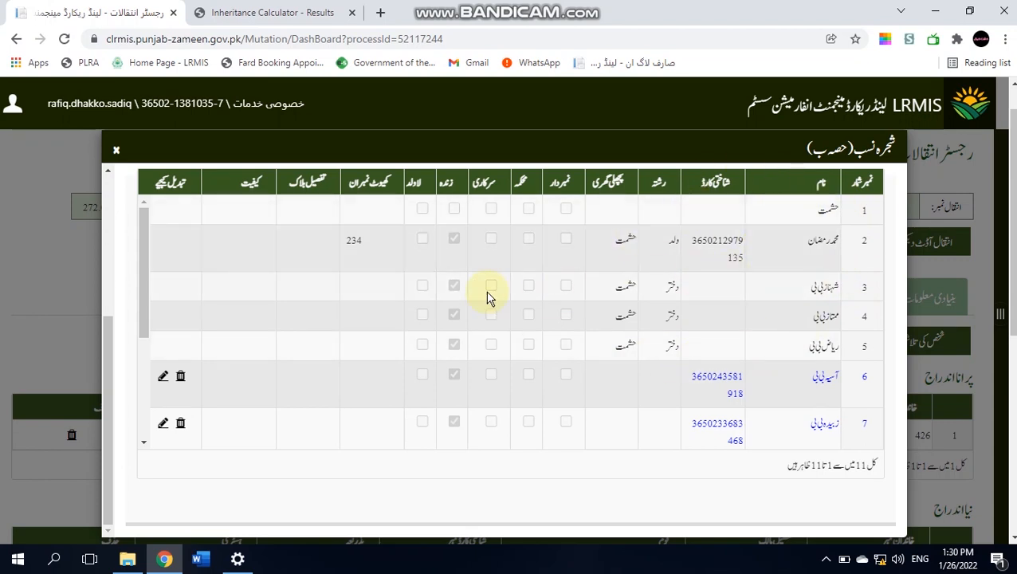
left_click_drag(141, 313, 141, 380)
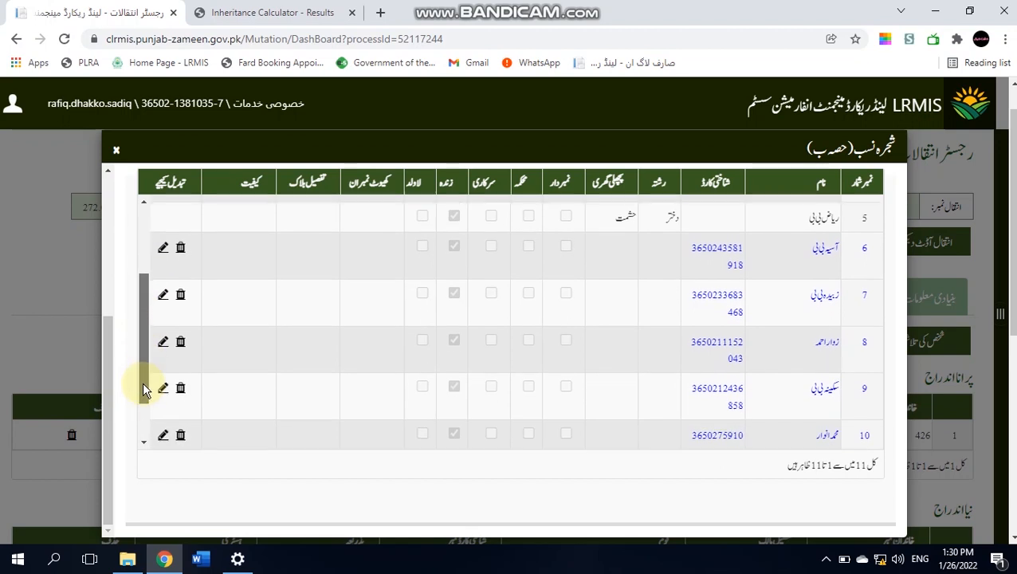
- Record family-tree members 6 and 7 as daughters (دختر) of the deceased landowner
left_click(162, 242)
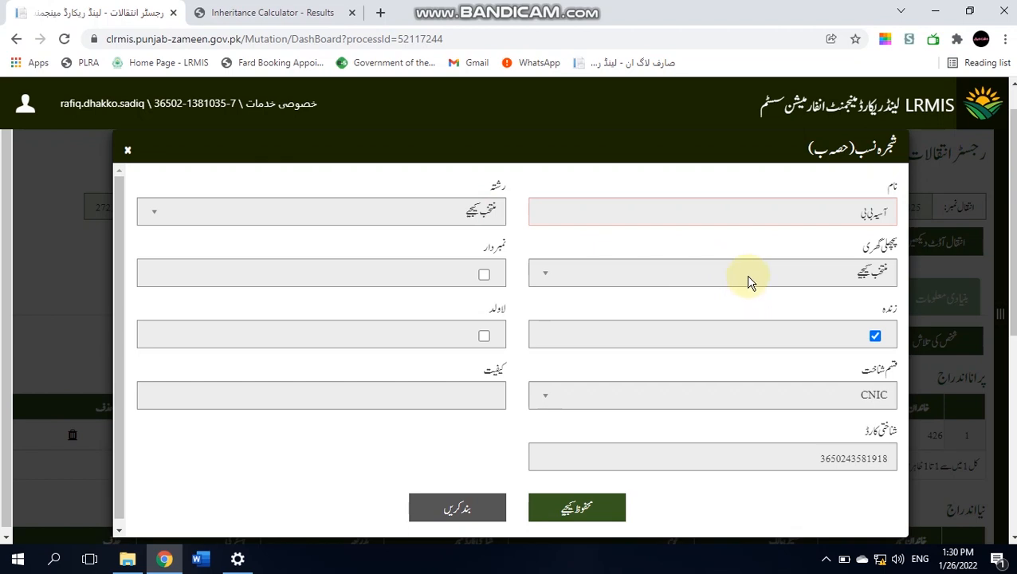
left_click(747, 273)
left_click(492, 226)
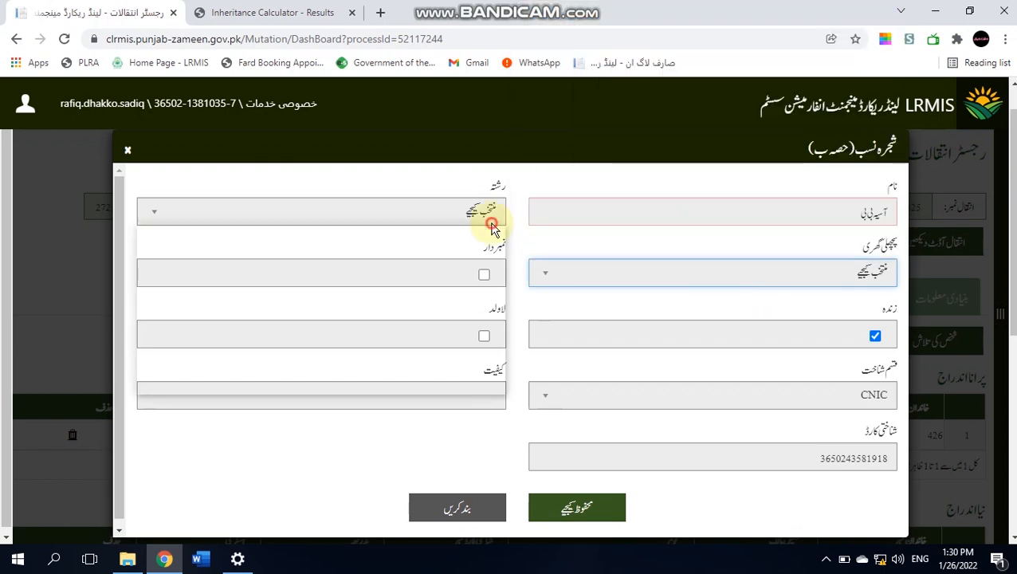
left_click(474, 289)
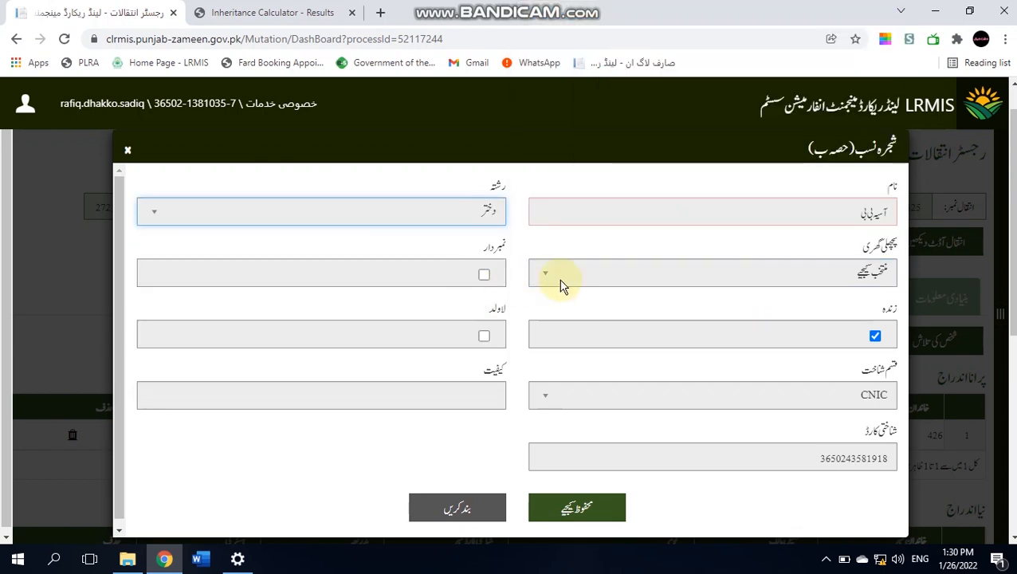
left_click(593, 279)
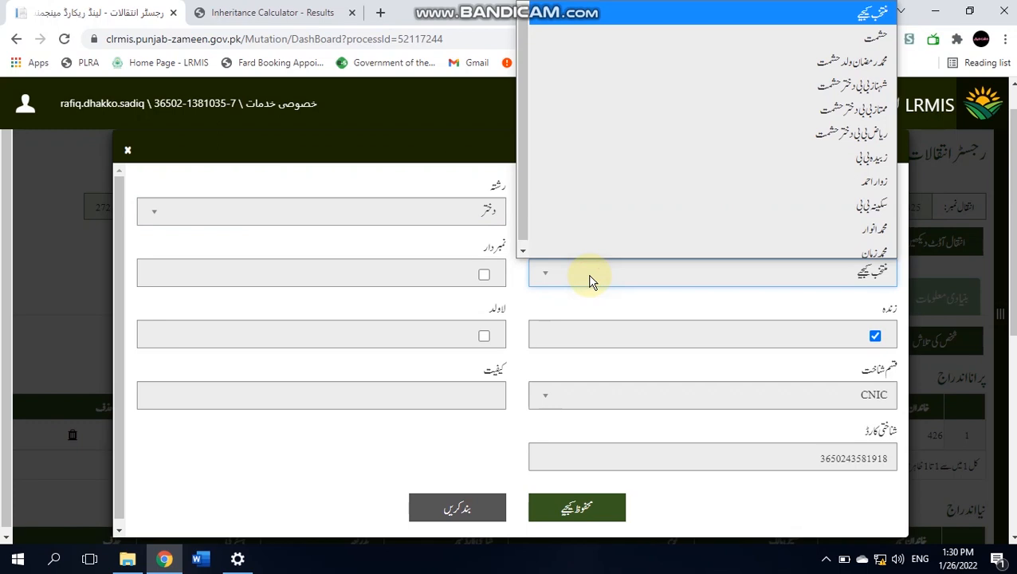
left_click(741, 67)
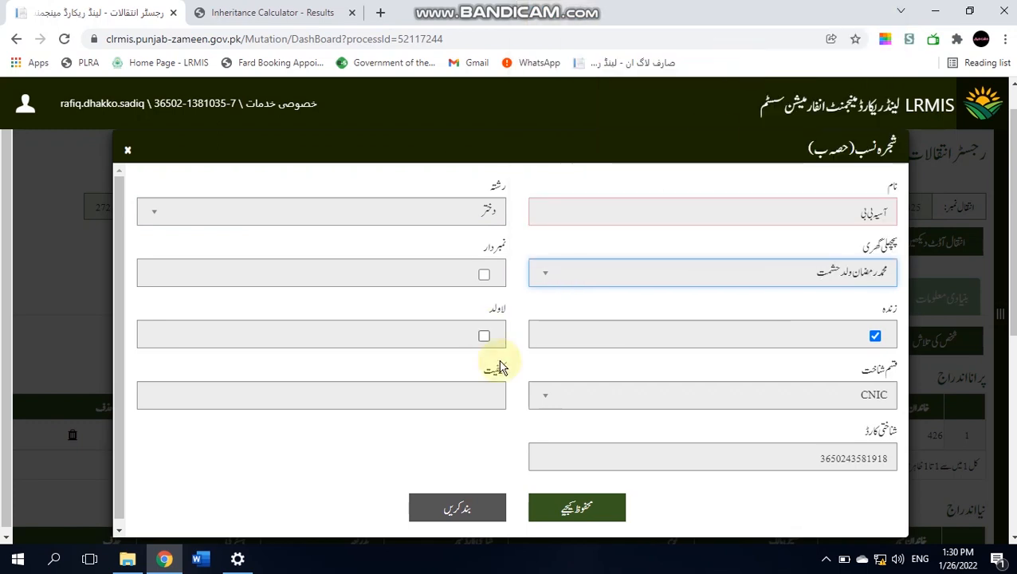
left_click(577, 510)
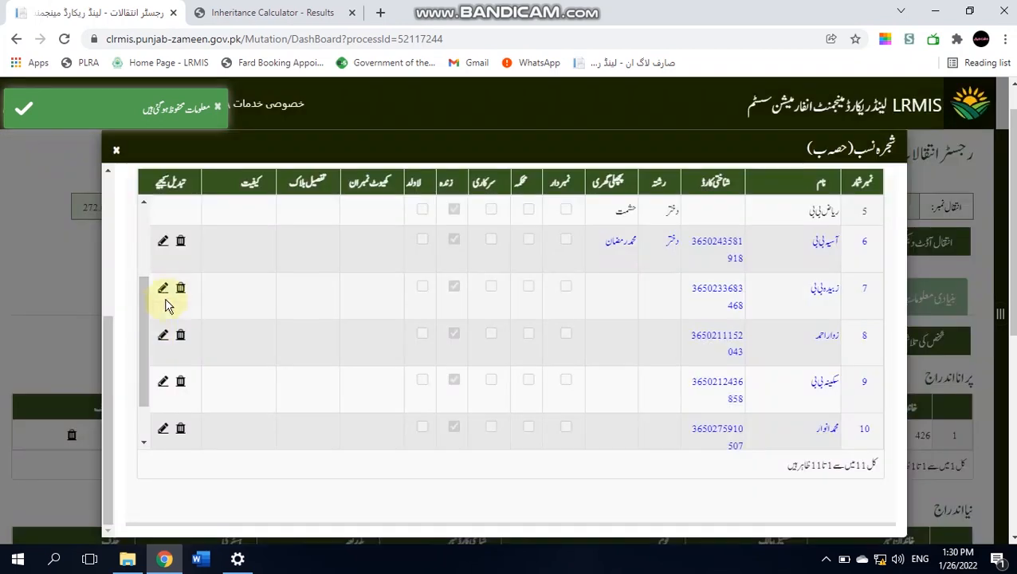
left_click(162, 288)
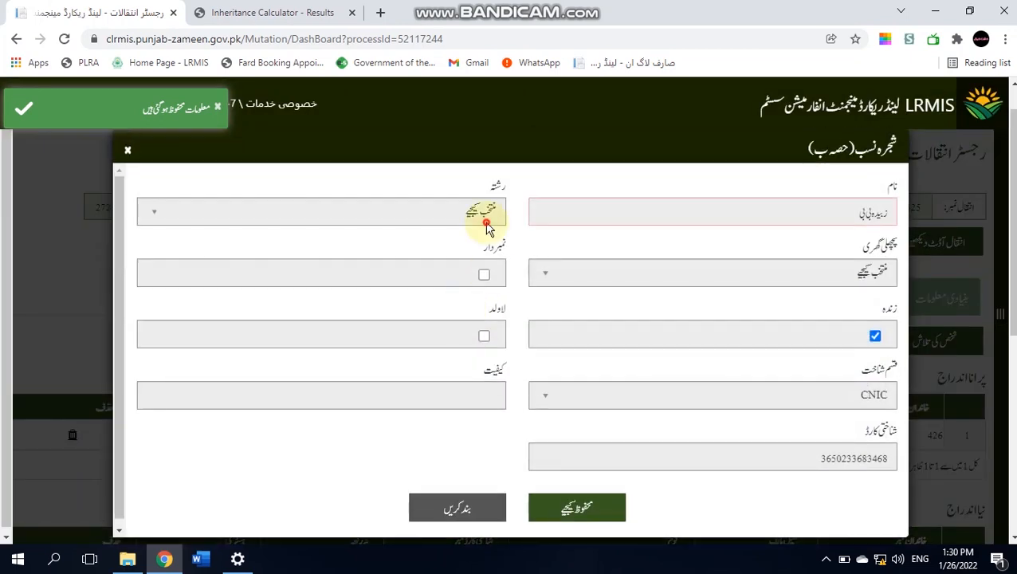
left_click(487, 227)
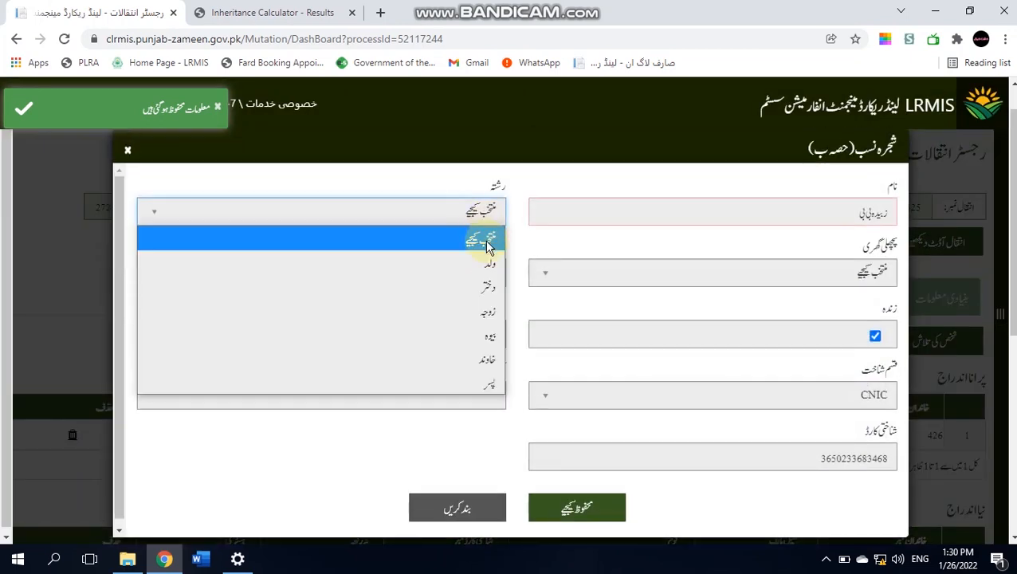
left_click(488, 290)
left_click(687, 284)
left_click(746, 56)
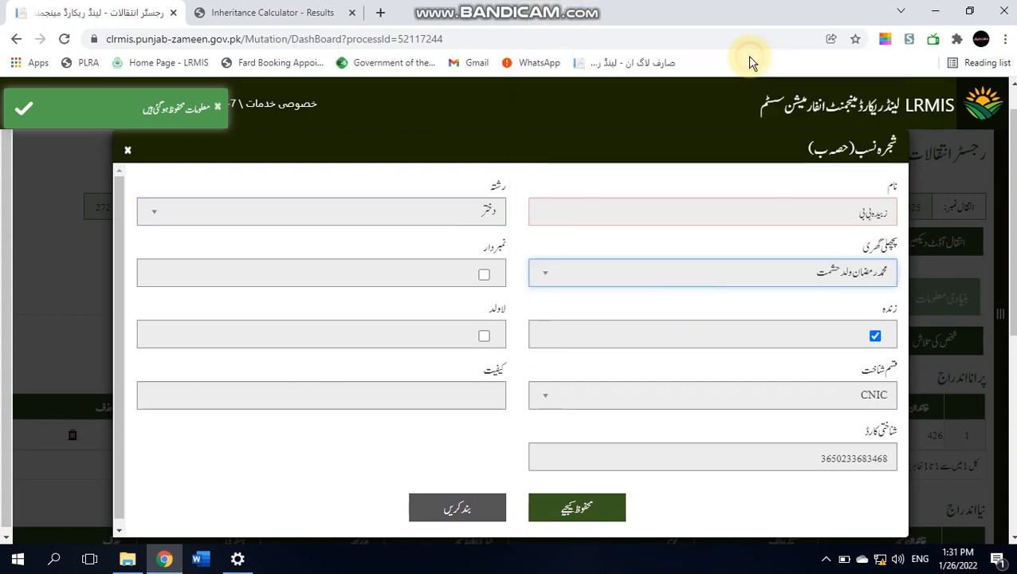
left_click(591, 508)
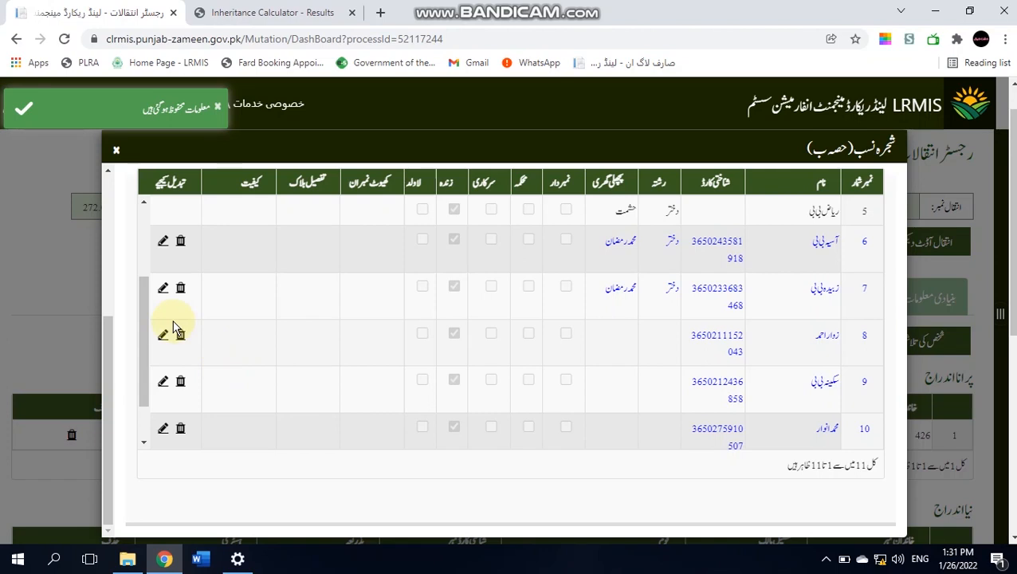
- Record heirs in rows 8 and 9 as daughters (دختر) linked to the deceased owner
left_click(162, 348)
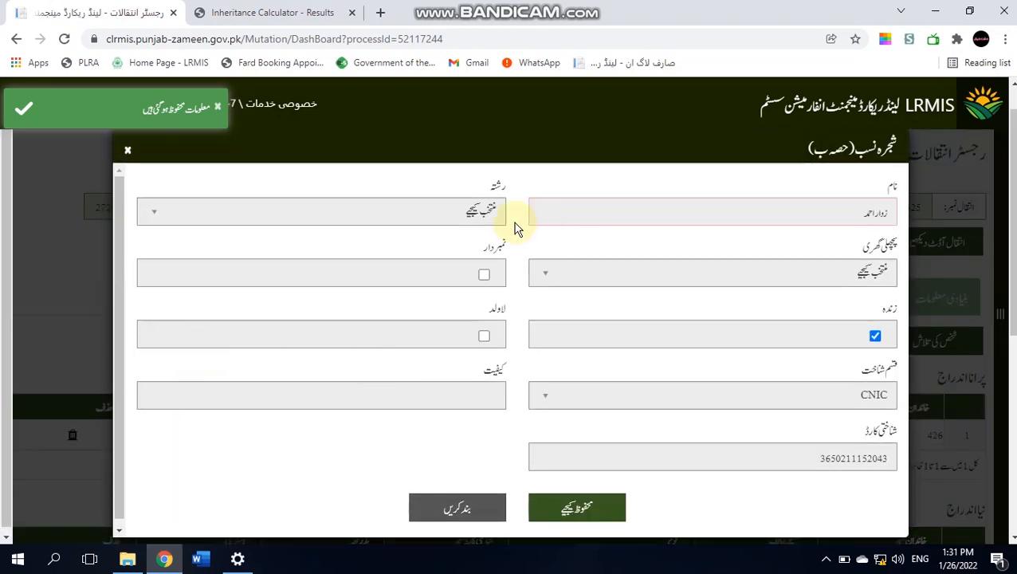
left_click(470, 217)
left_click(474, 292)
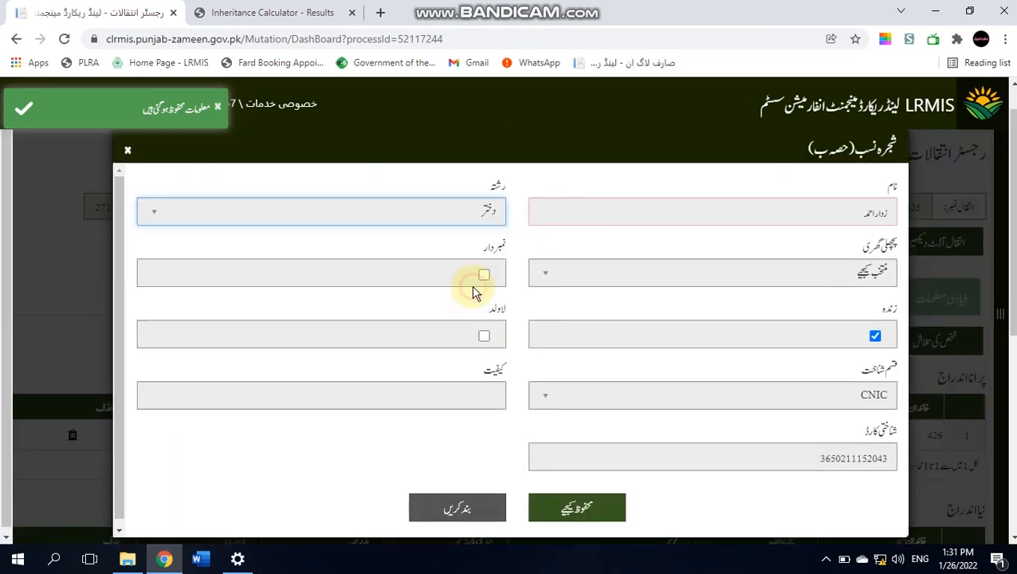
left_click(630, 273)
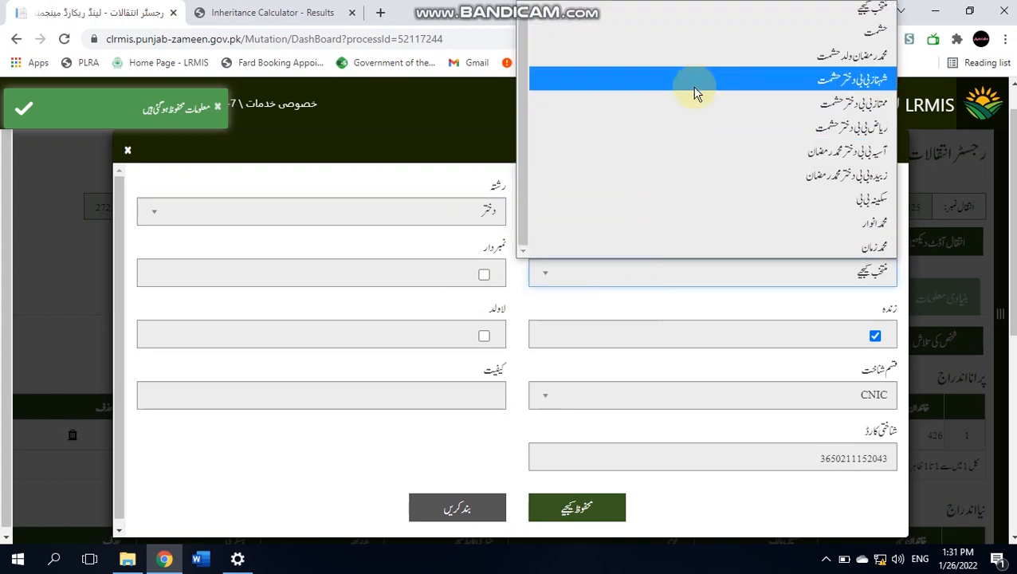
left_click(692, 57)
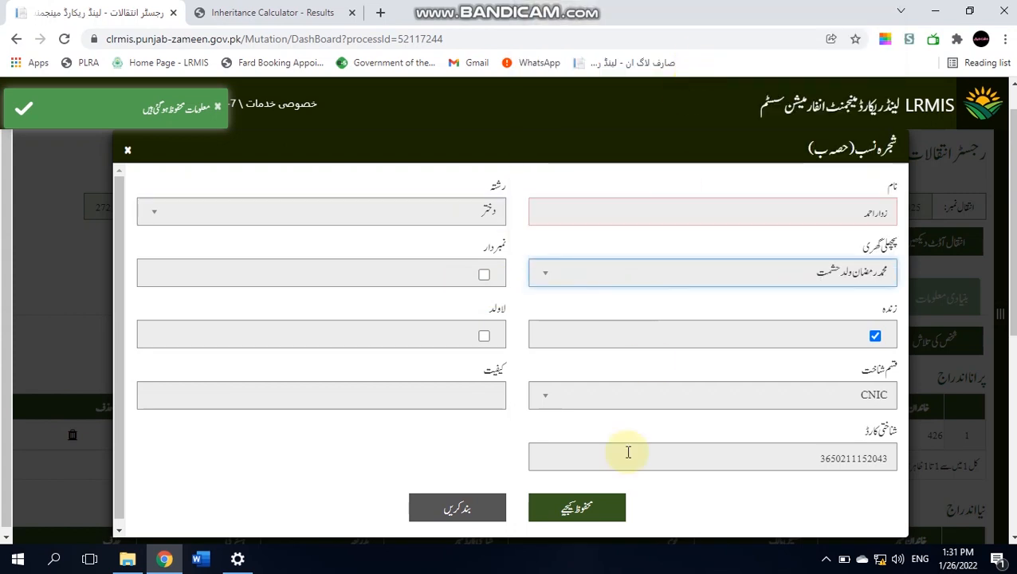
left_click(597, 510)
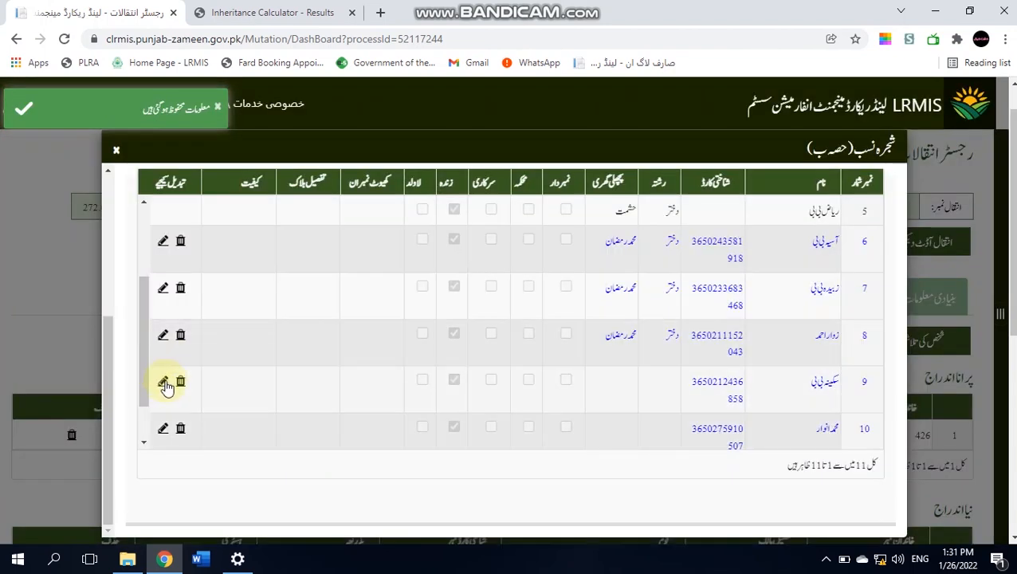
left_click(164, 384)
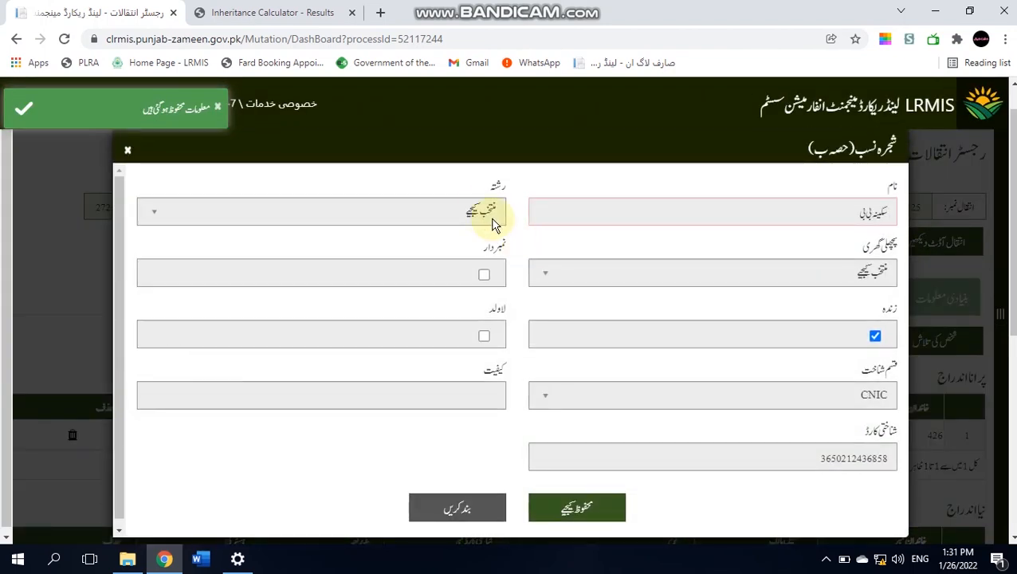
left_click(479, 215)
left_click(469, 286)
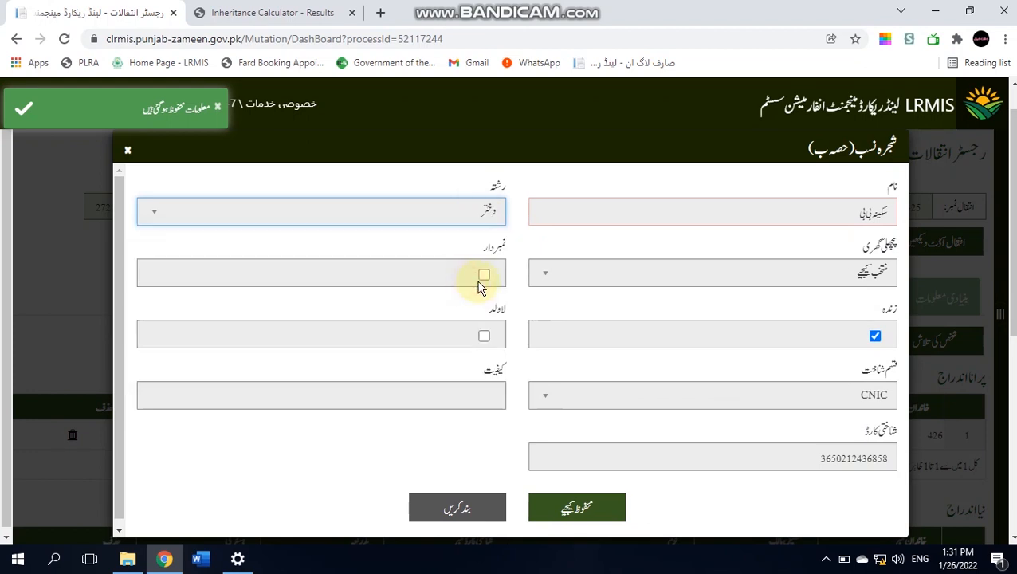
left_click(636, 277)
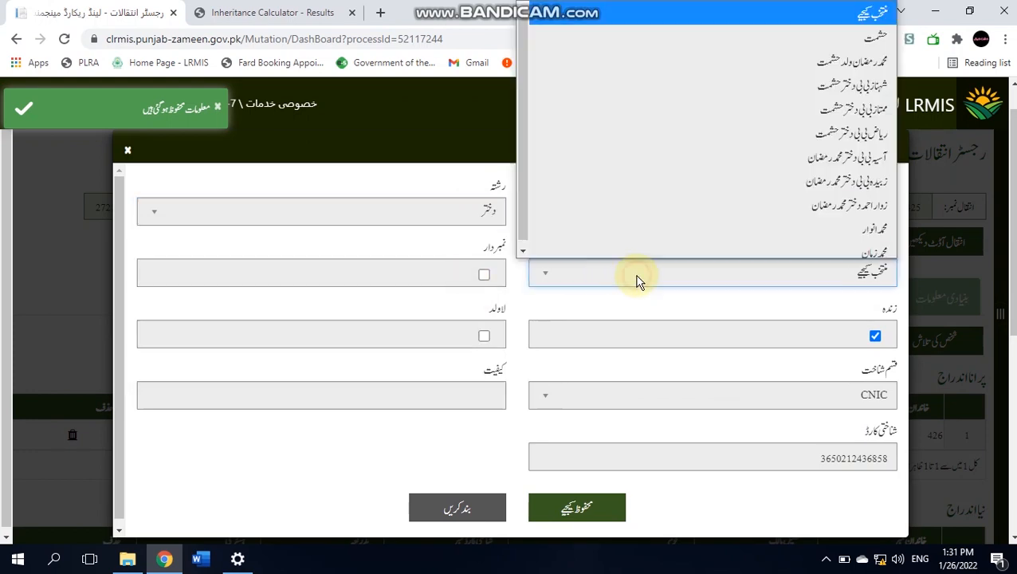
left_click(737, 68)
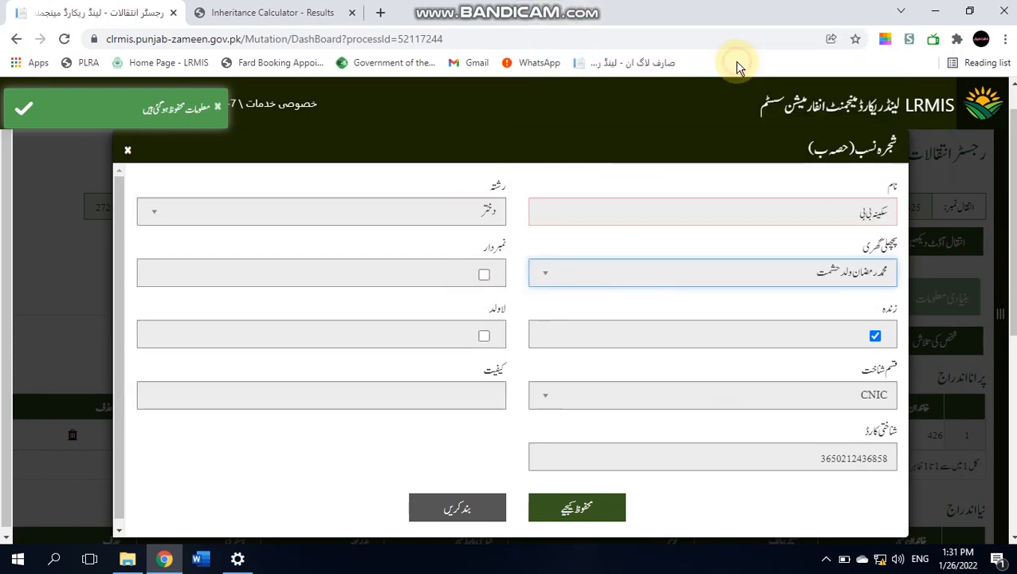
left_click(577, 510)
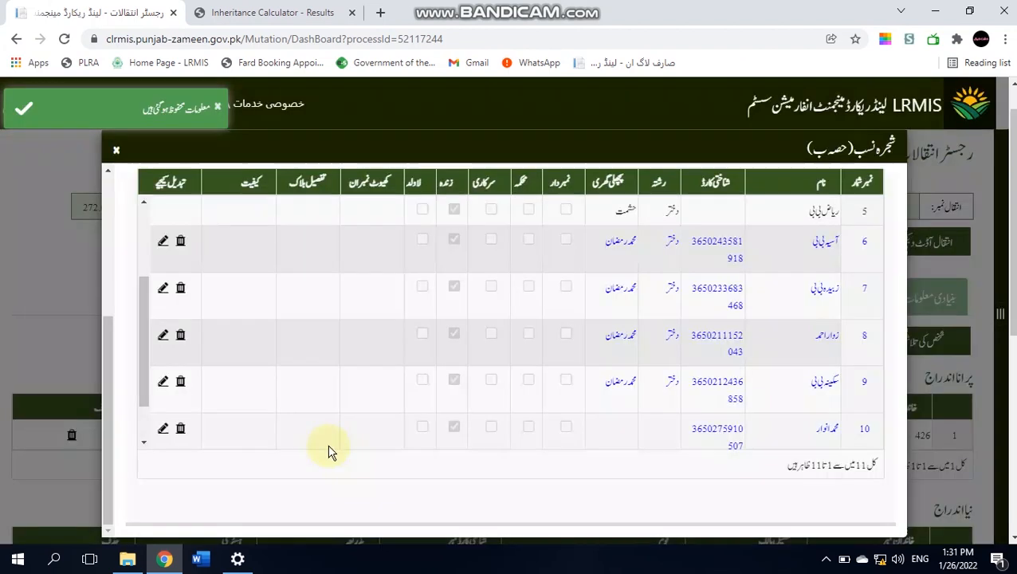
- Record row 10's heir as son (ولد) and correct row 9 to widow (بیوہ)
left_click(162, 430)
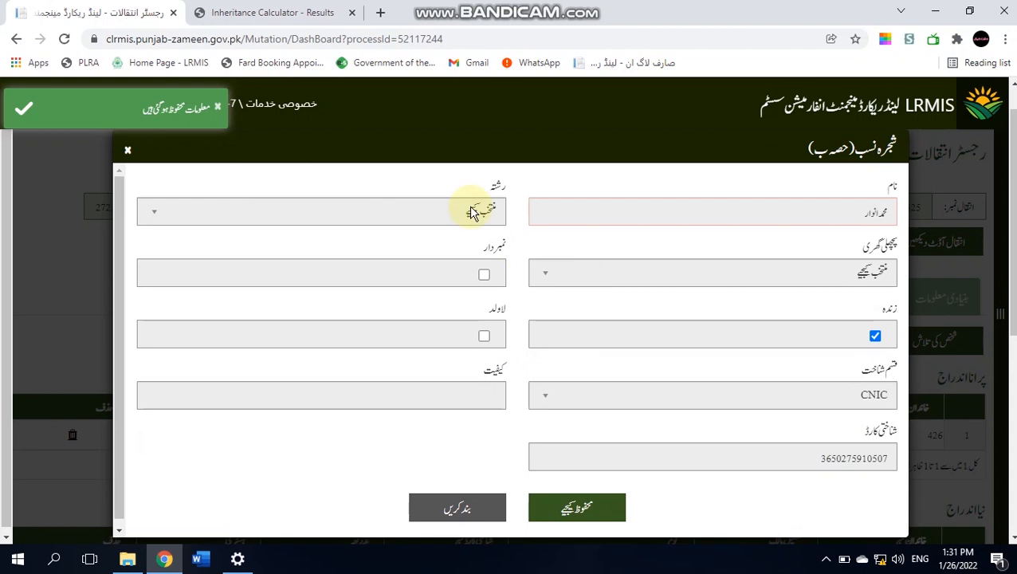
left_click(471, 211)
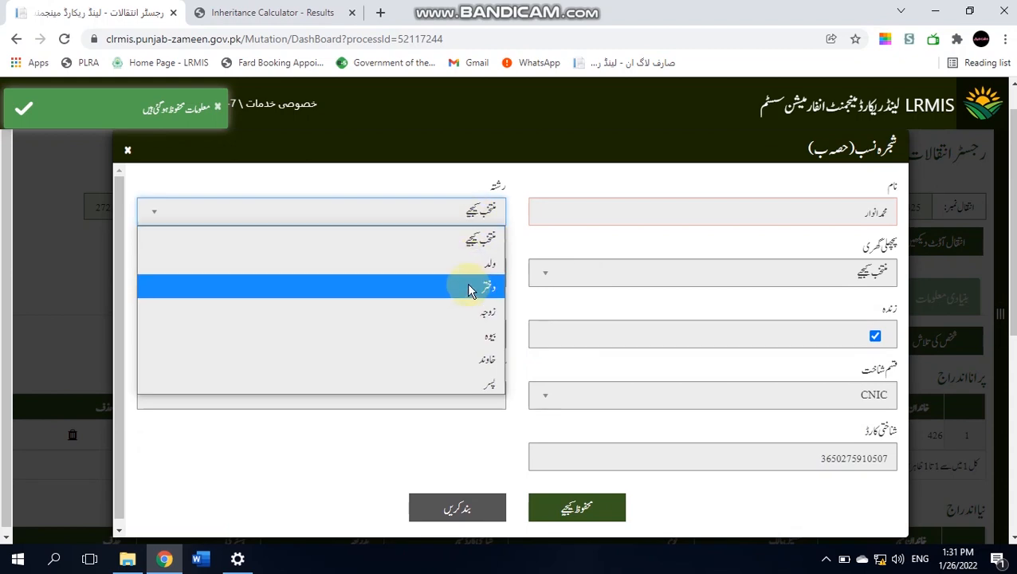
left_click(470, 262)
left_click(579, 272)
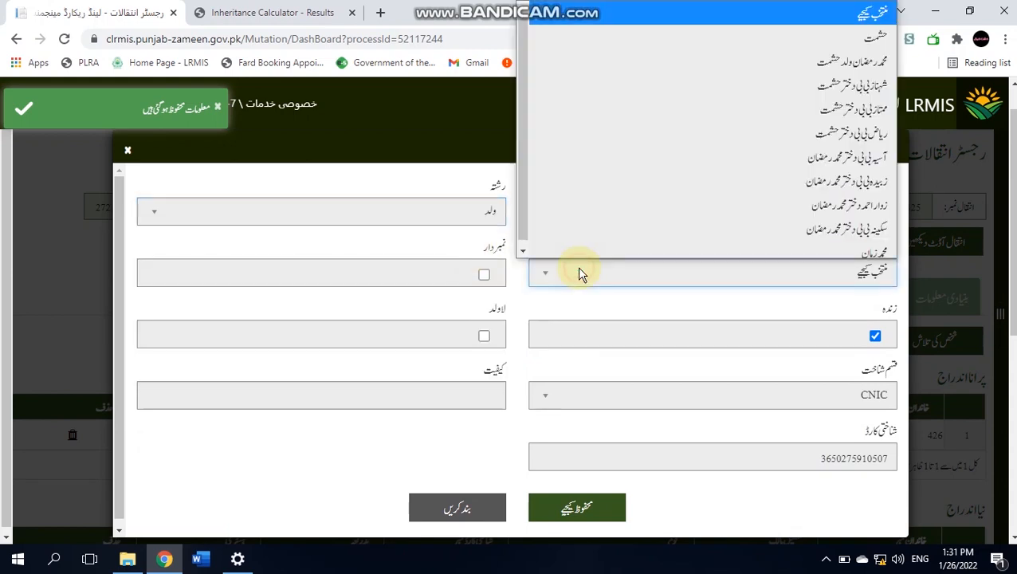
left_click(711, 50)
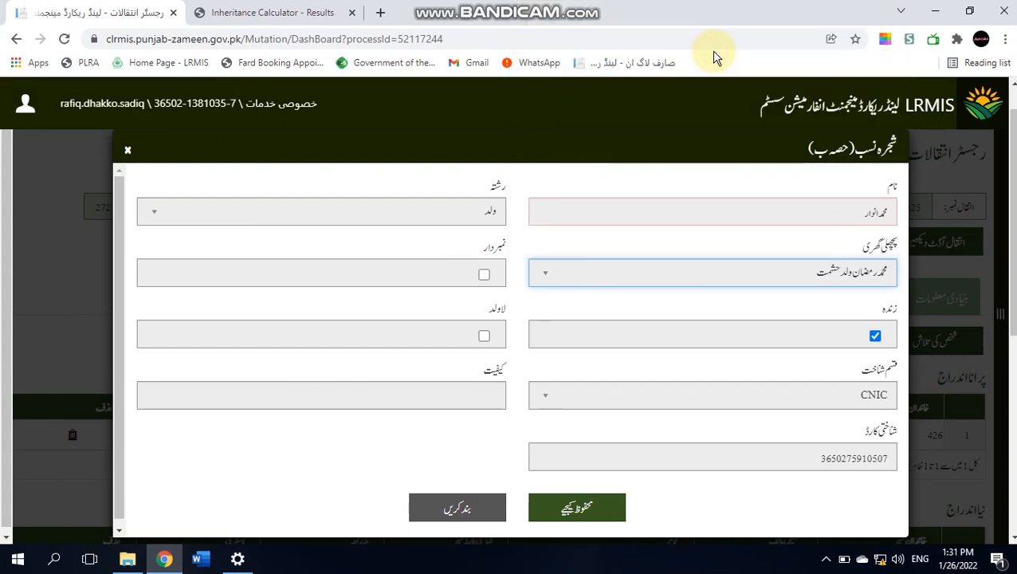
left_click(569, 508)
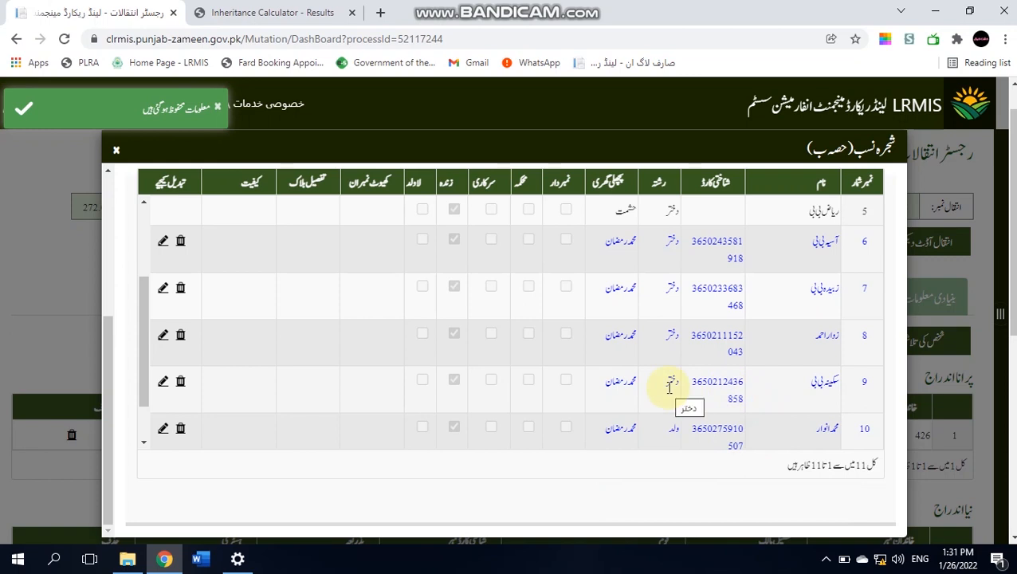
left_click(160, 383)
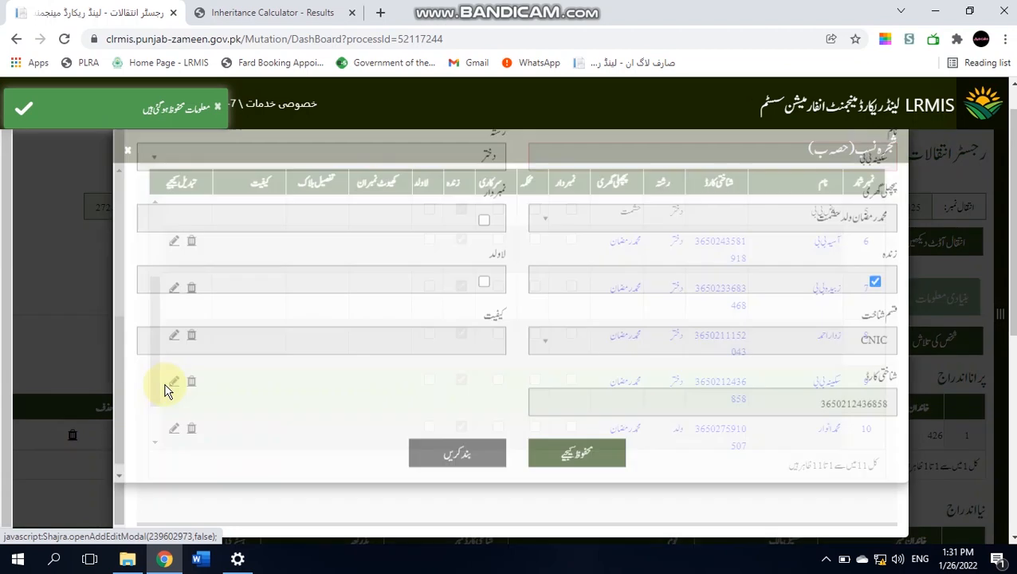
left_click(374, 208)
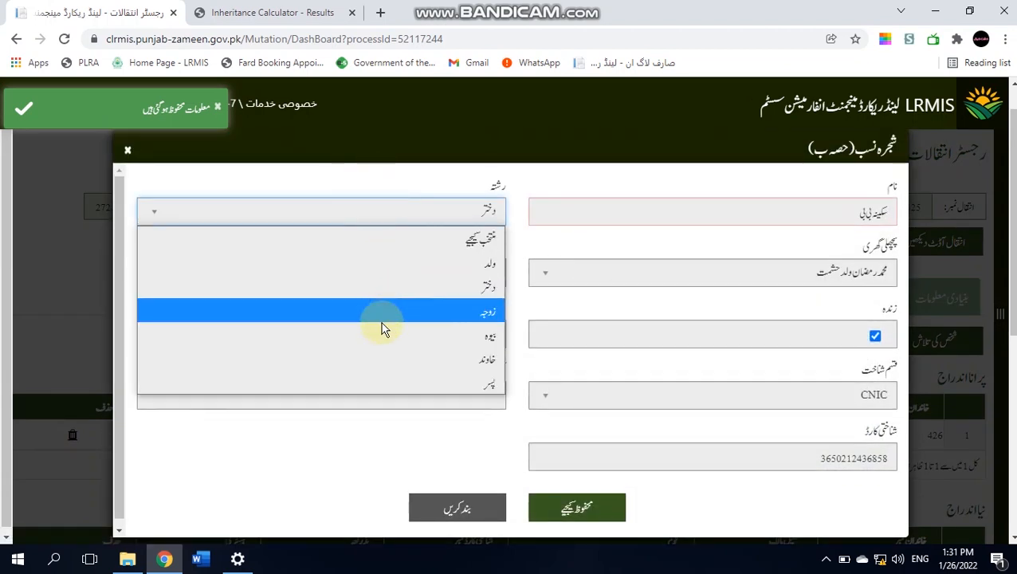
left_click(381, 345)
left_click(551, 502)
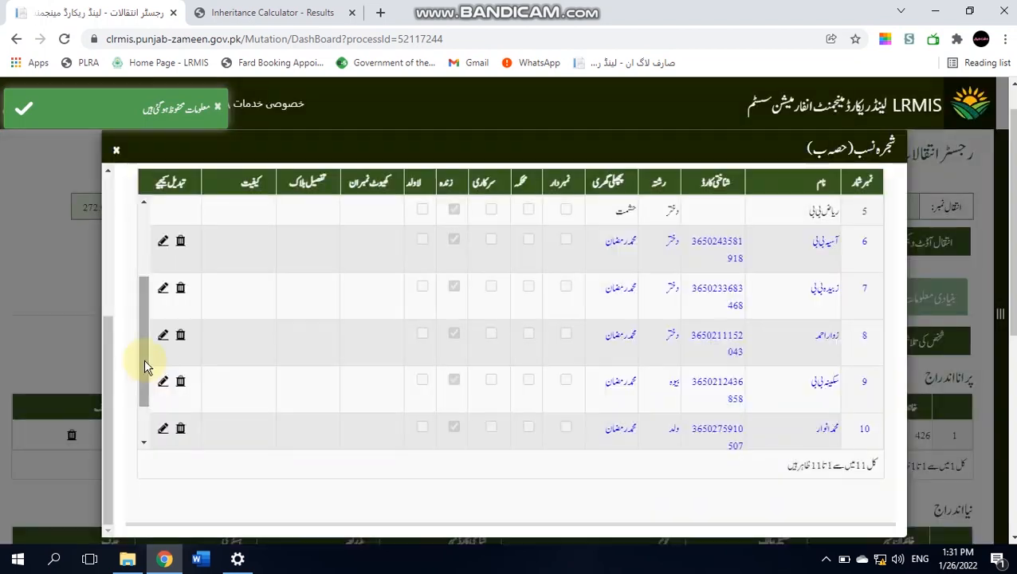
- Record row 11's heir as son (ولد) of the deceased owner
scroll(146, 375, "down", 2)
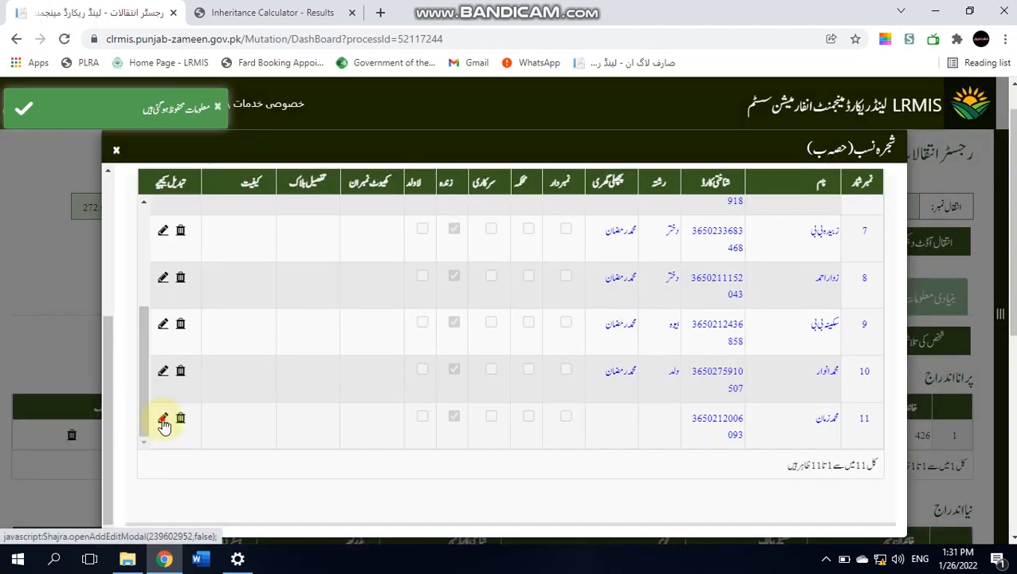
left_click(173, 419)
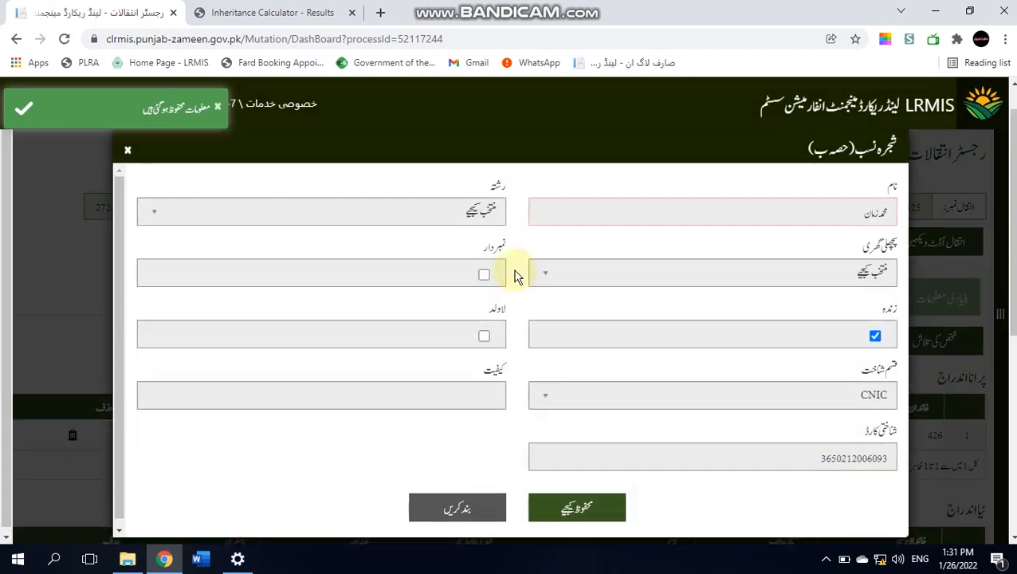
left_click(466, 220)
left_click(466, 274)
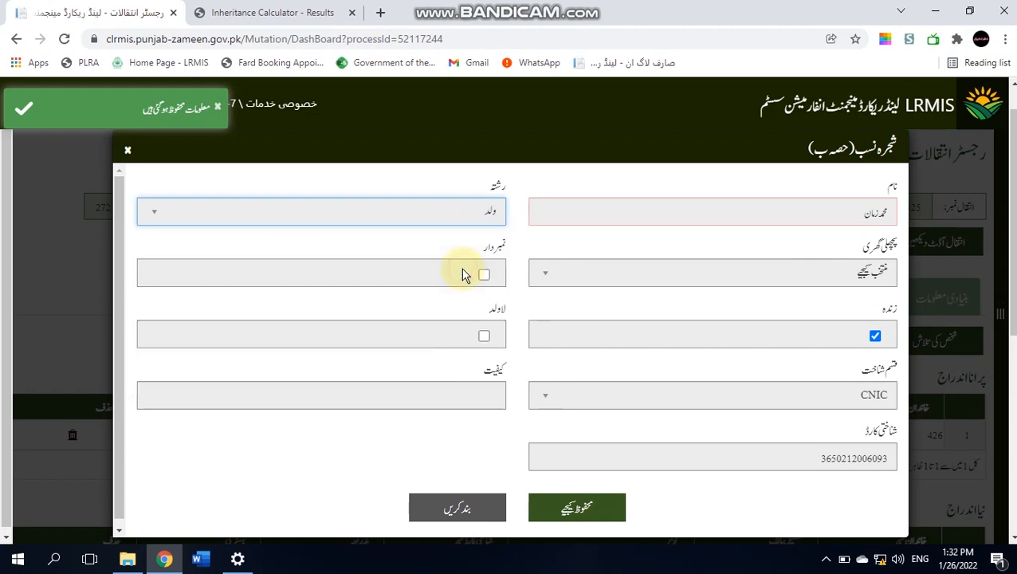
left_click(620, 287)
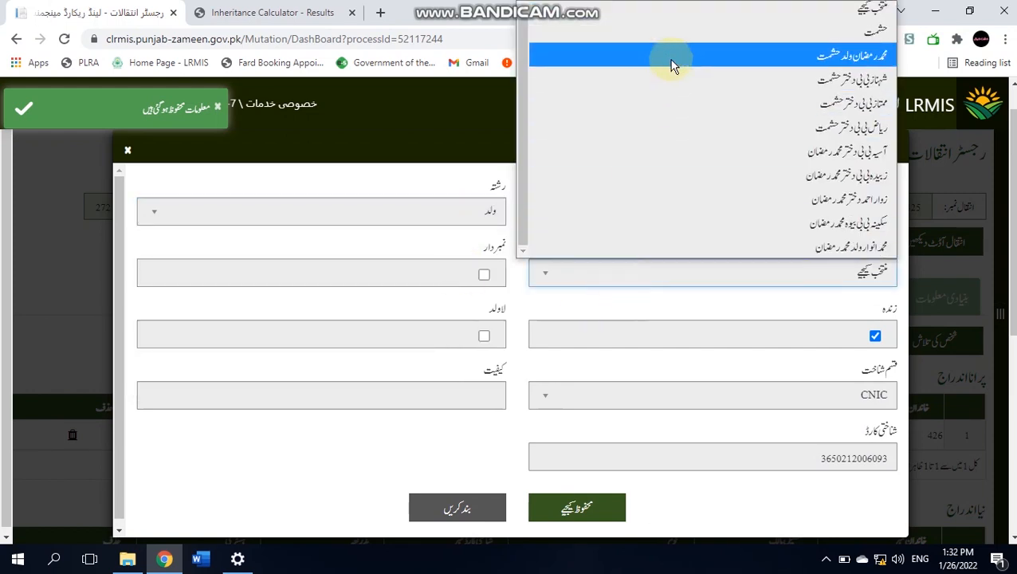
left_click(671, 63)
left_click(577, 507)
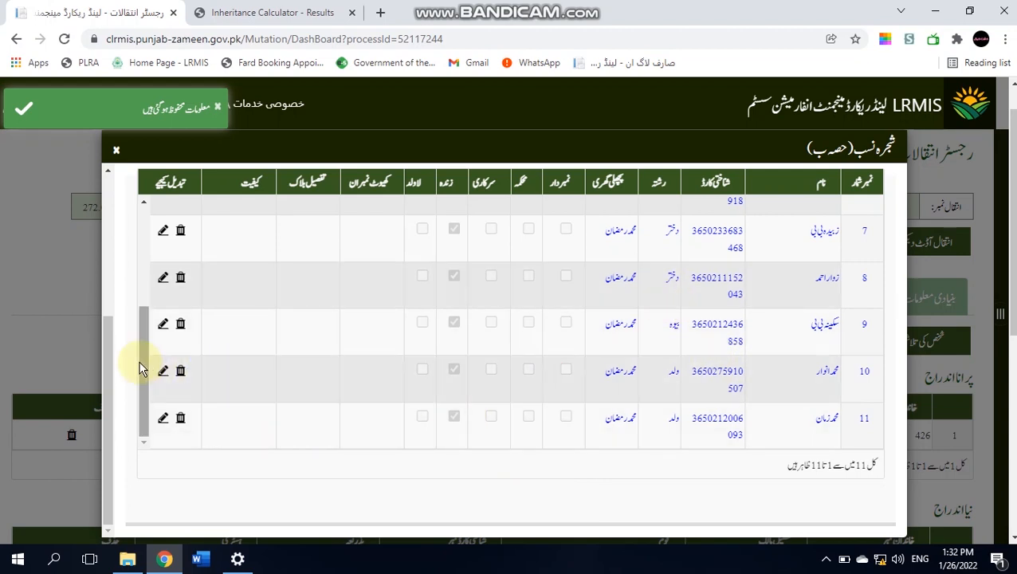
- Correct row 8's heir from daughter to son, save, and close the family tree
left_click_drag(139, 371, 137, 338)
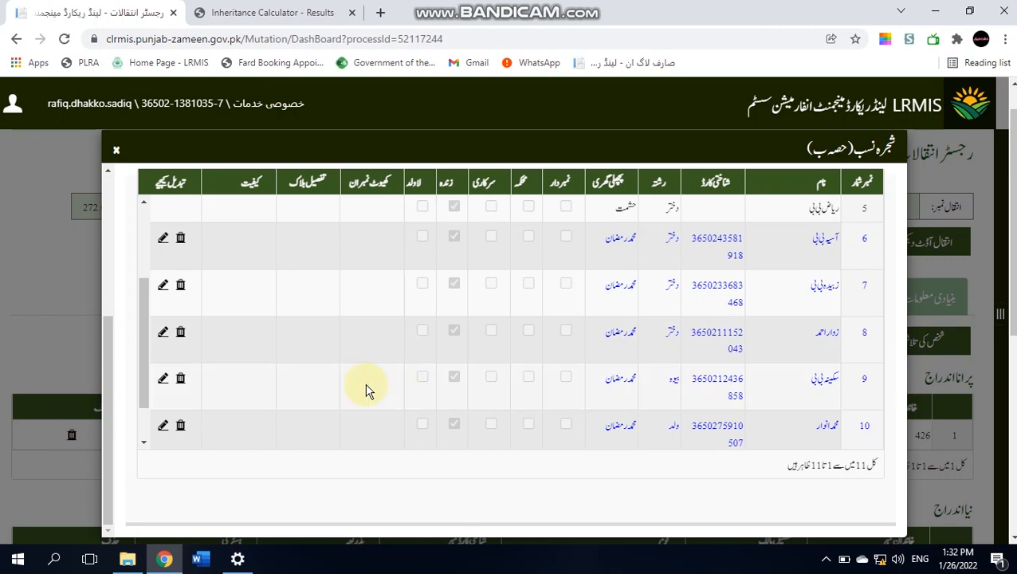
left_click(164, 333)
left_click(344, 221)
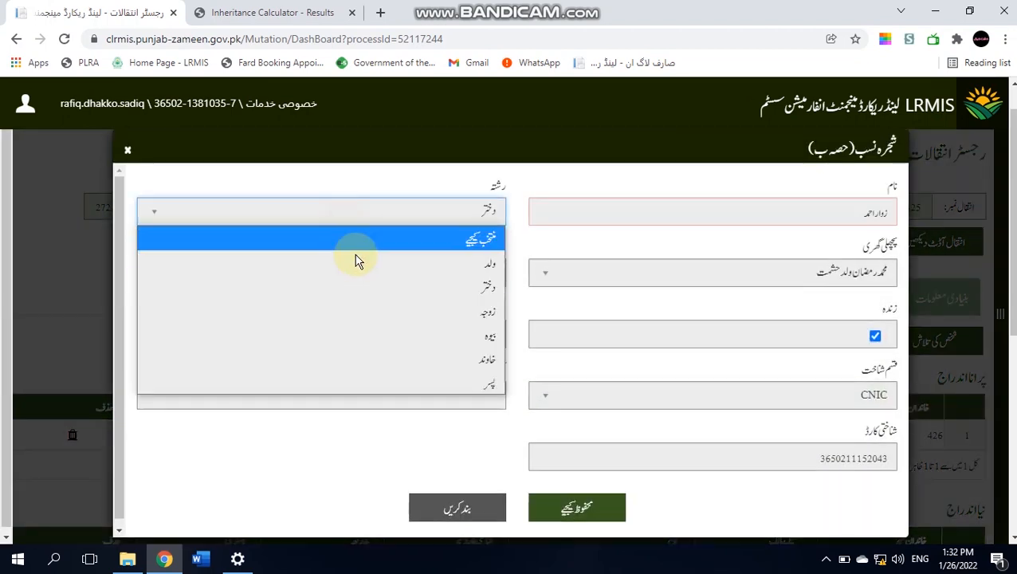
left_click(362, 268)
left_click(588, 512)
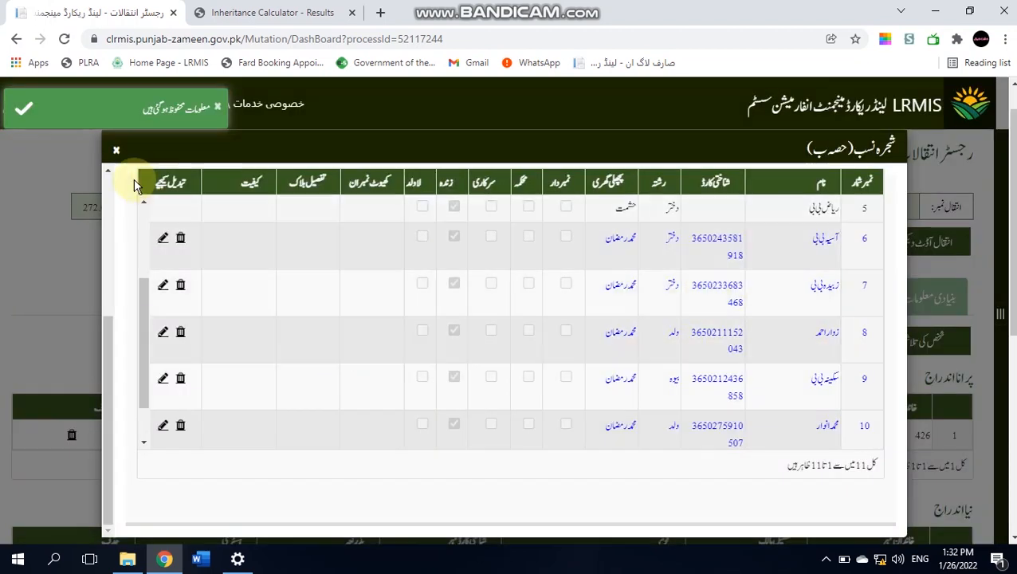
left_click(116, 153)
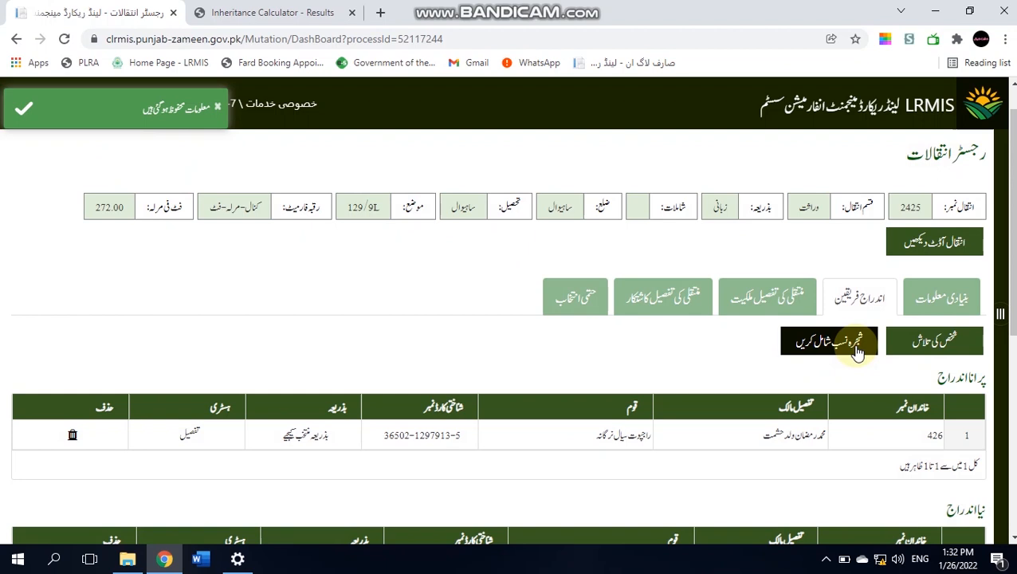
- Reload family 426 in the family tree, save it, and show the حتمی انتخاب details
left_click(855, 351)
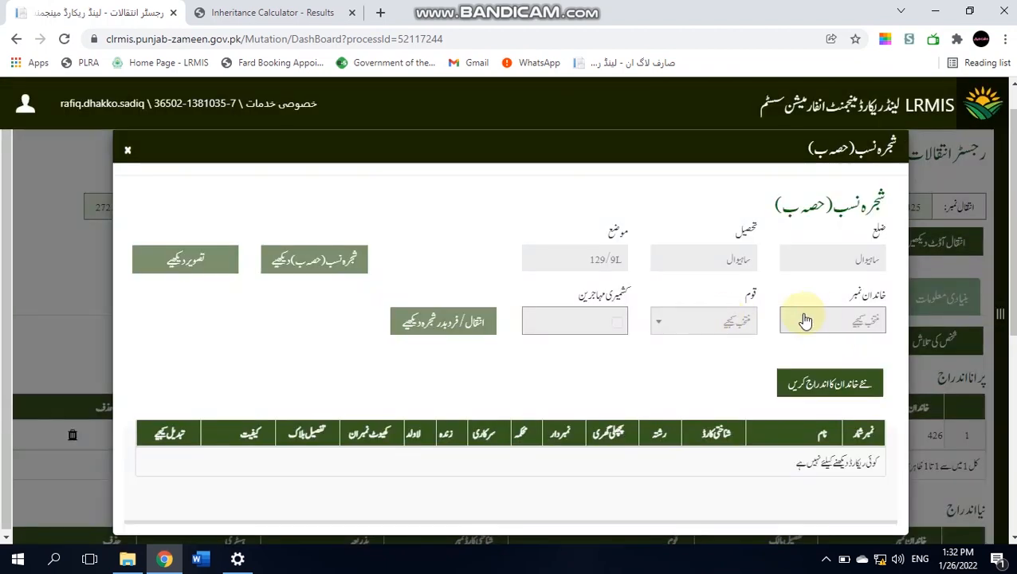
left_click(805, 319)
left_click(826, 420)
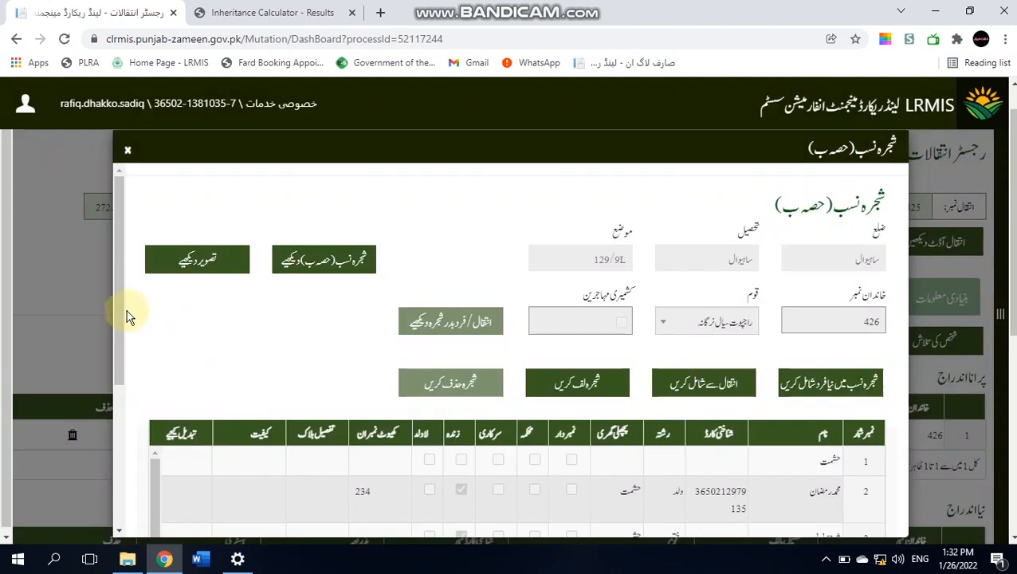
left_click_drag(125, 310, 91, 482)
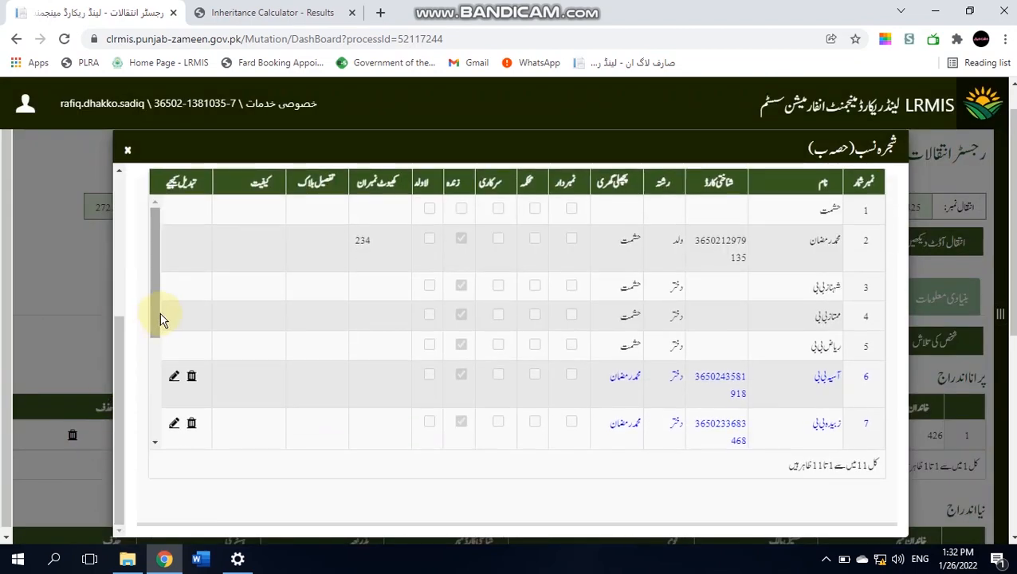
left_click_drag(158, 318, 414, 481)
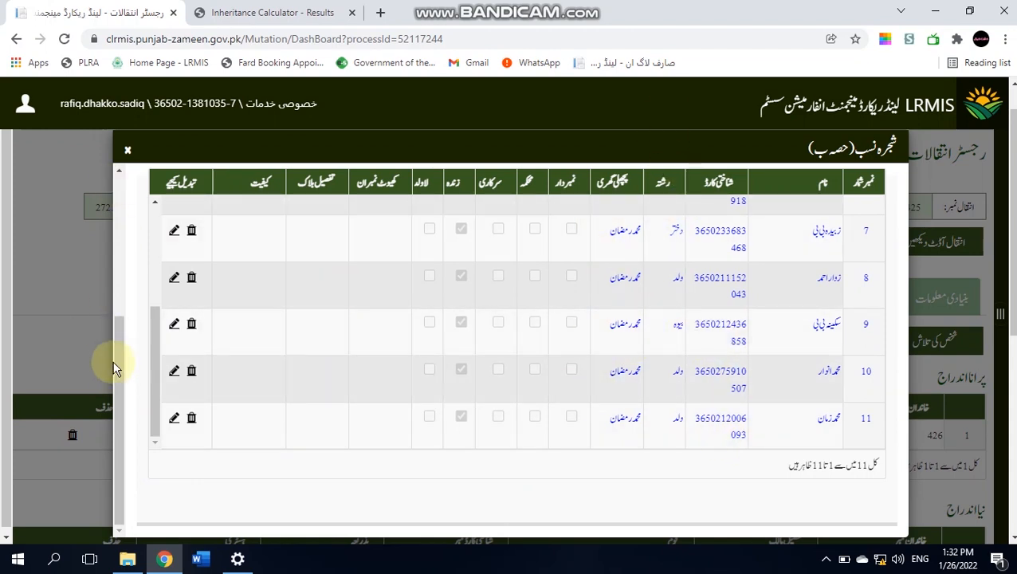
left_click_drag(116, 379, 136, 256)
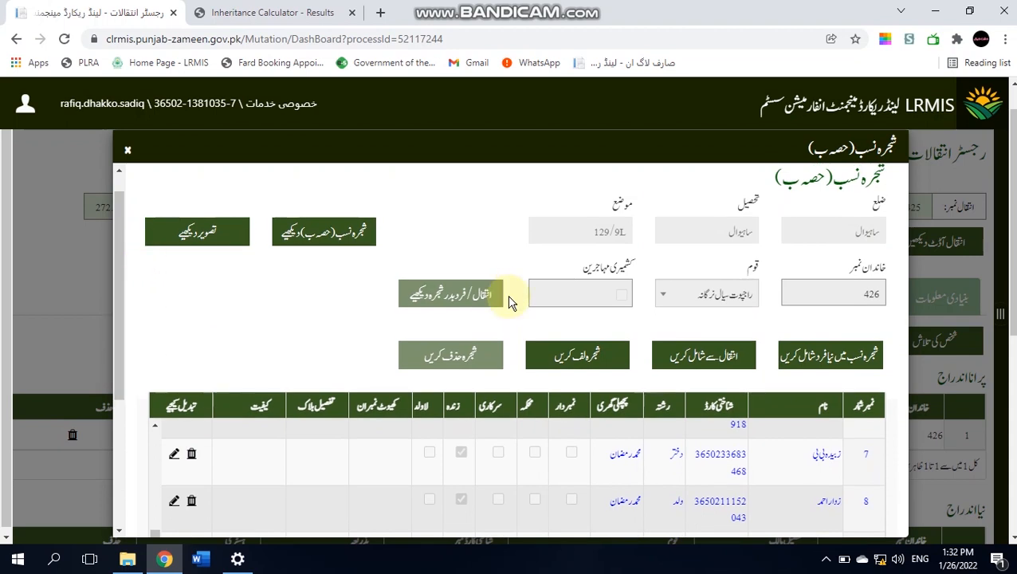
left_click(577, 357)
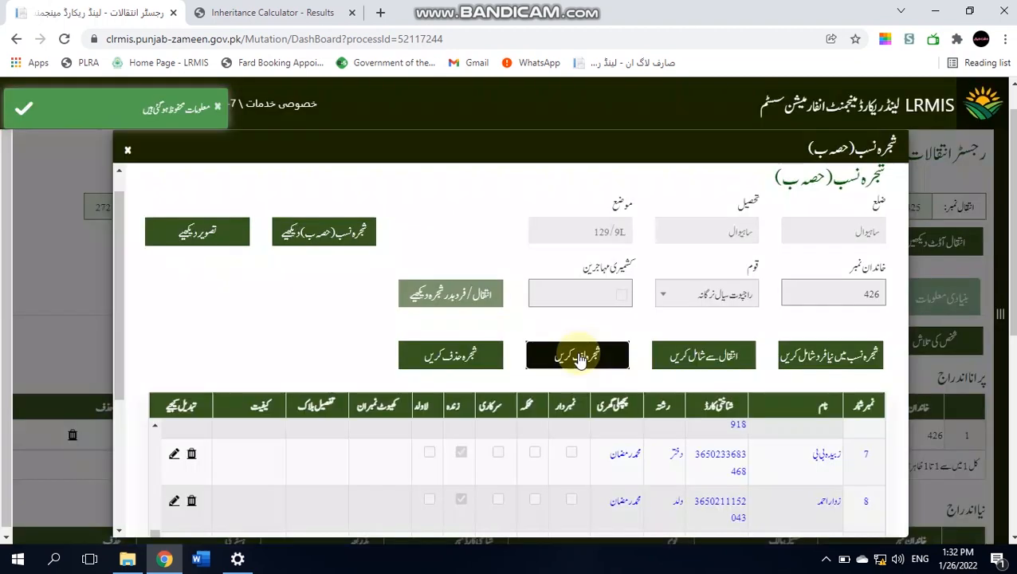
left_click(128, 150)
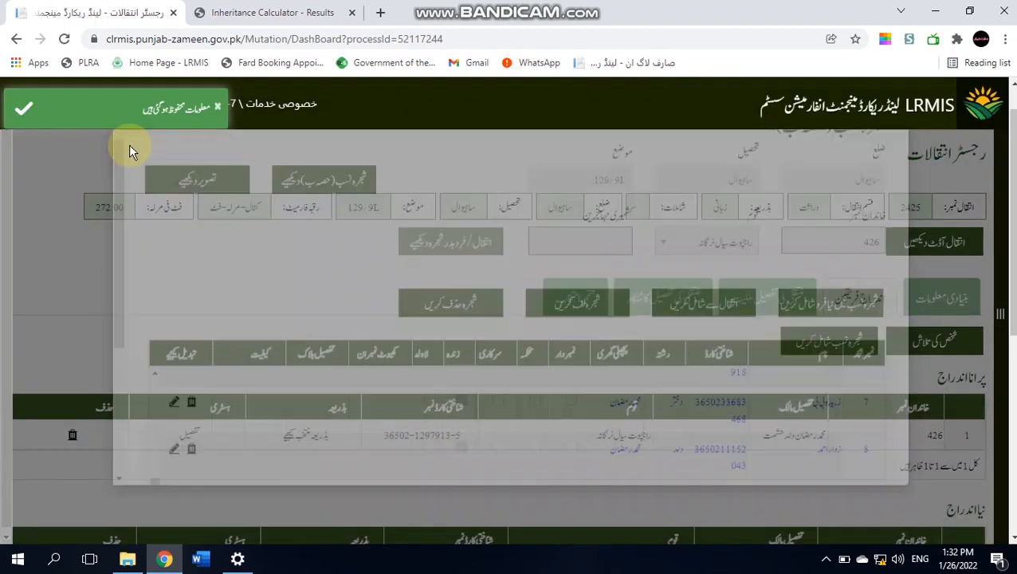
left_click(579, 299)
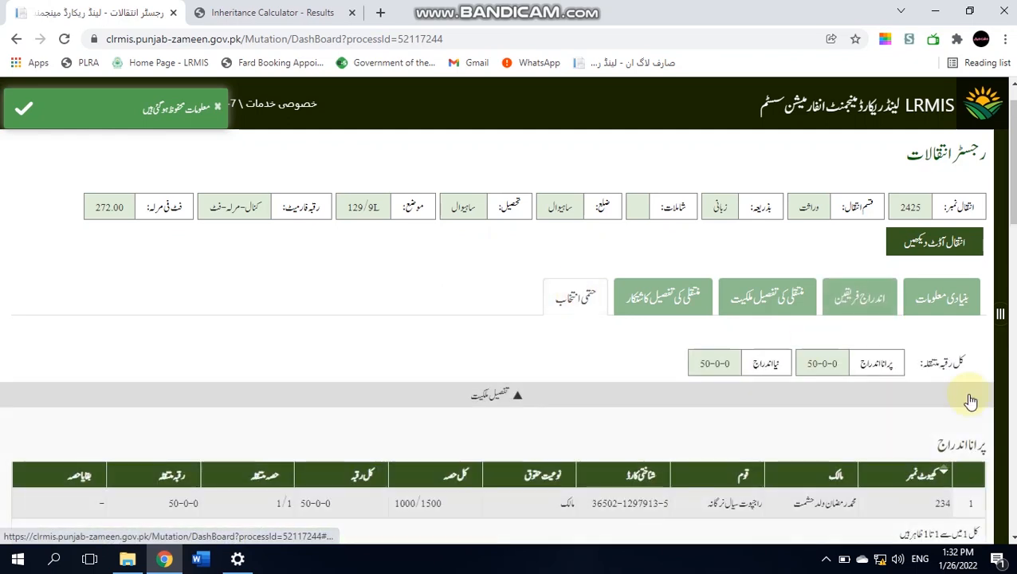
- Generate the challan and forward the mutation with the remark انتقال وراثت
scroll(1014, 526, "down", 15)
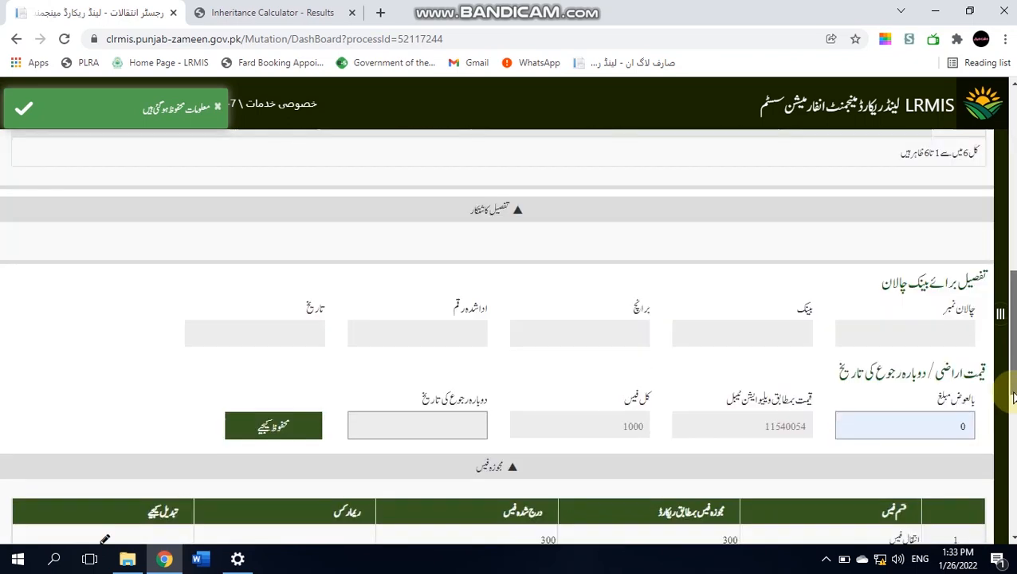
scroll(1014, 526, "down", 2)
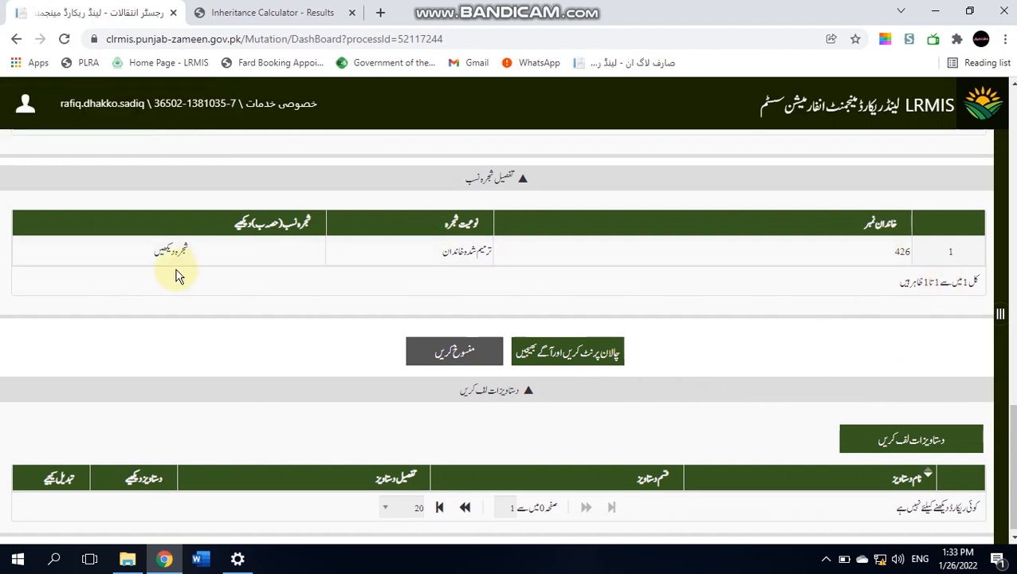
left_click(558, 351)
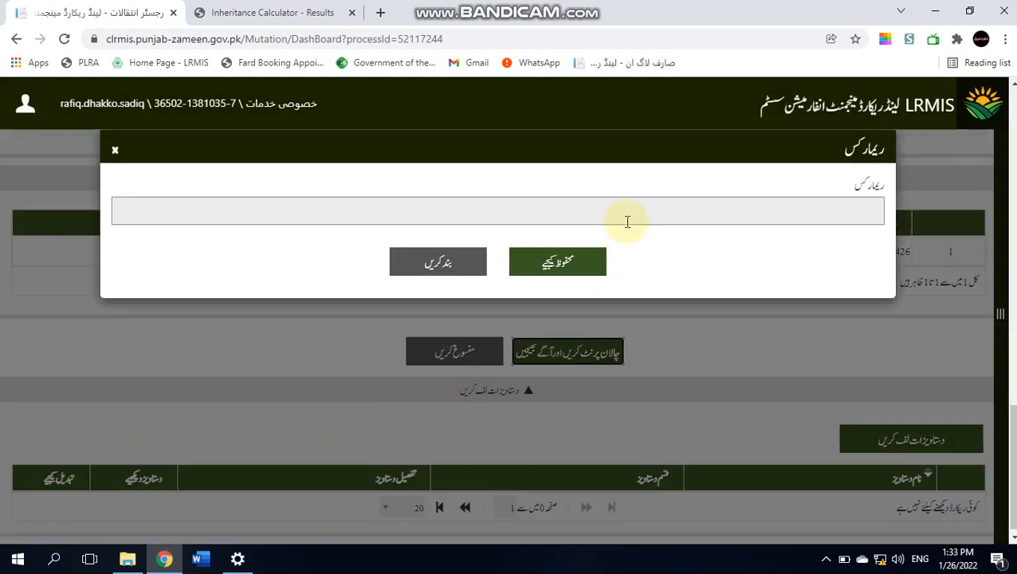
left_click(627, 212)
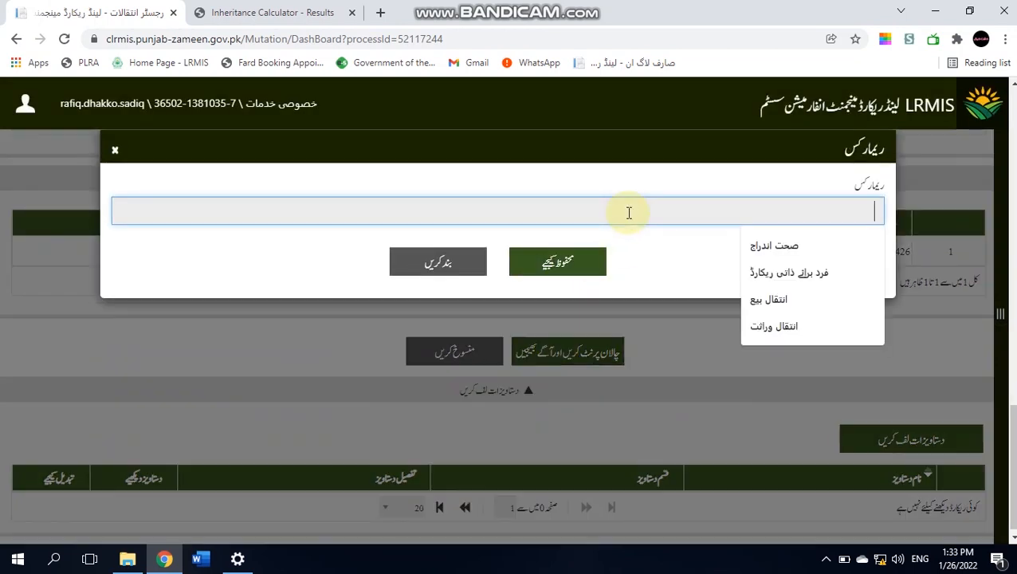
left_click(761, 327)
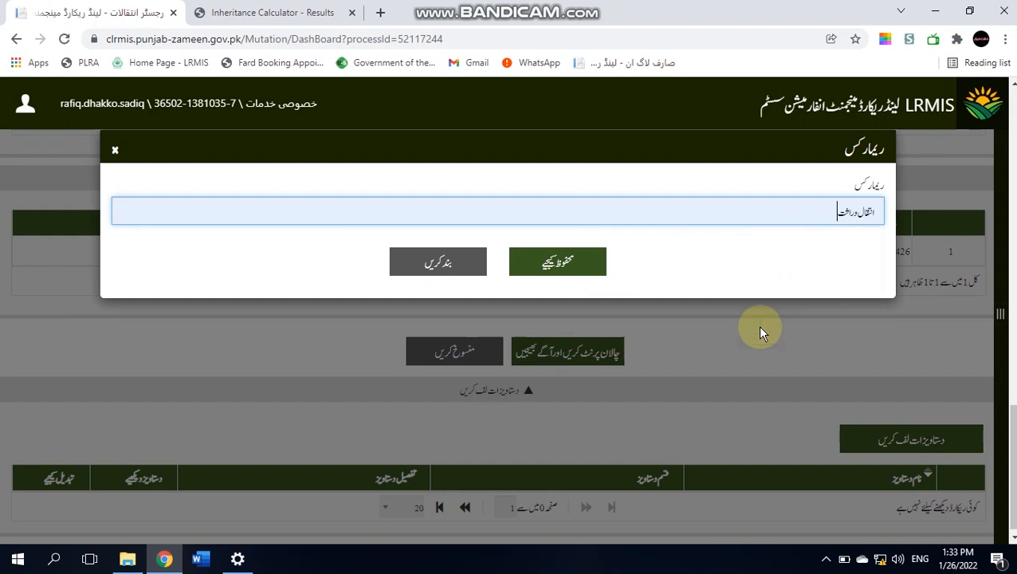
left_click(564, 267)
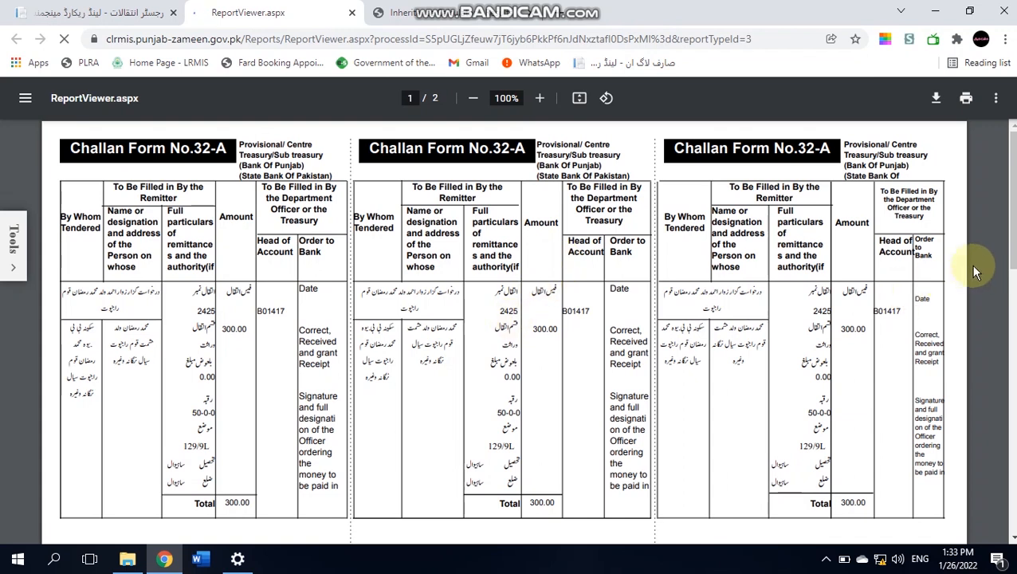
- Return to the mutation page and decline further services, leaving the mutation
mouse_move(1013, 231)
left_mouse_down()
mouse_move(1011, 483)
mouse_move(1013, 231)
left_mouse_up()
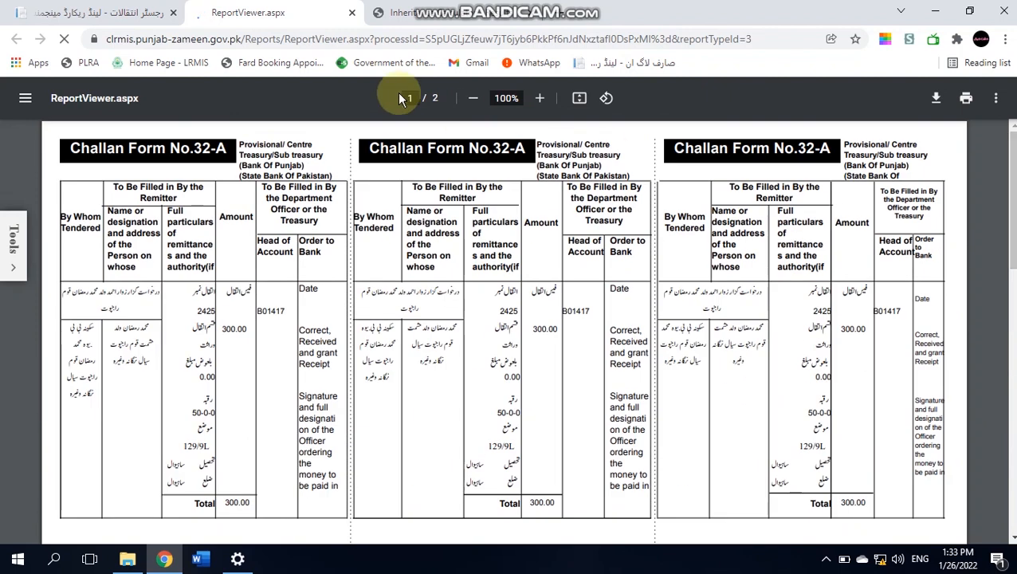
left_click(80, 6)
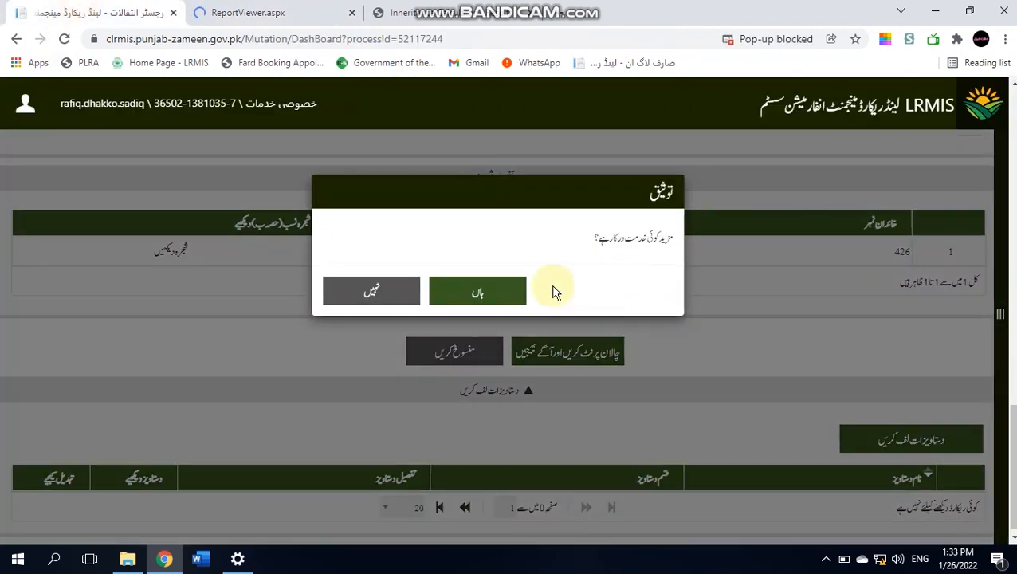
left_click(398, 296)
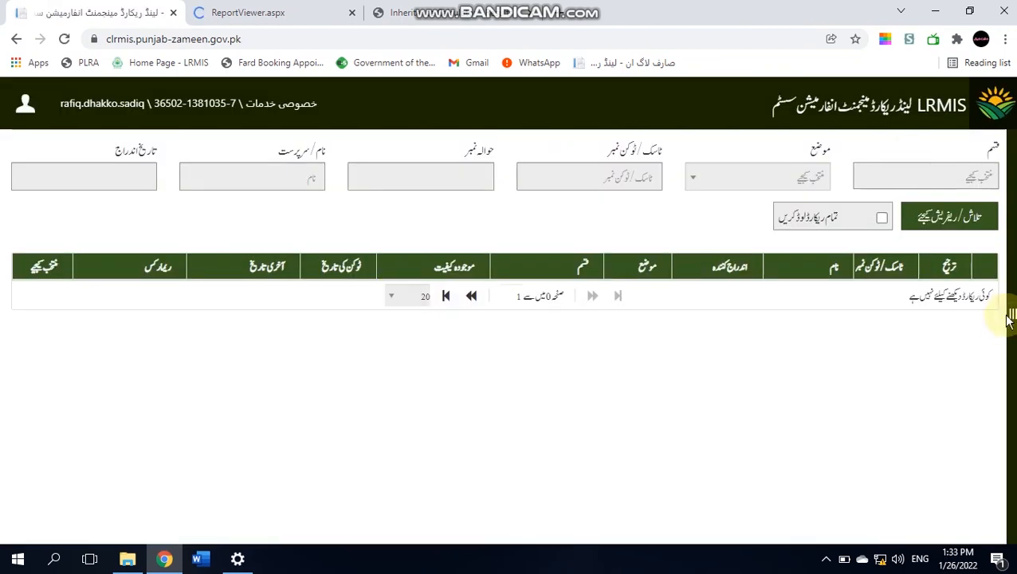
left_click(1012, 313)
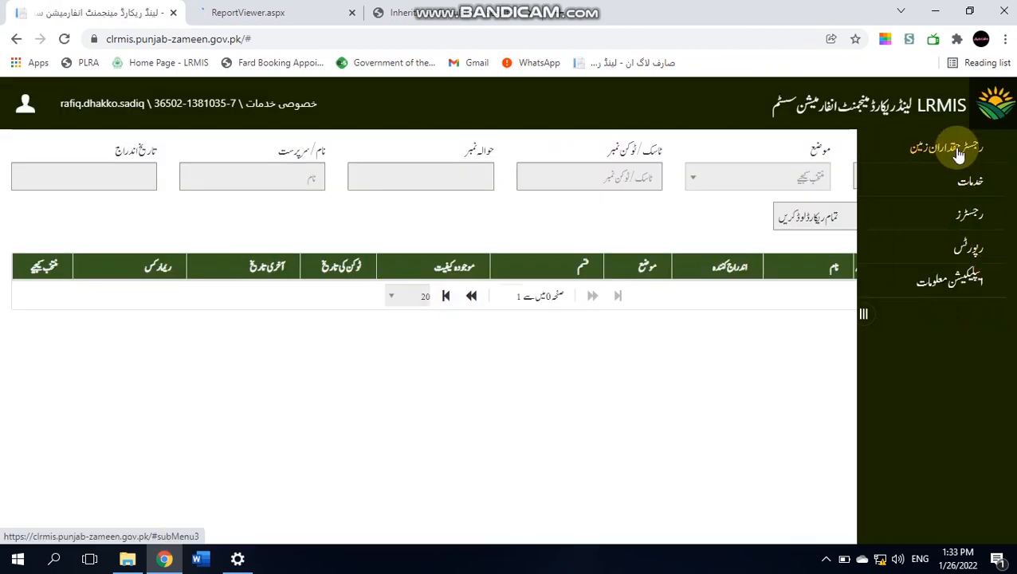
left_click(971, 247)
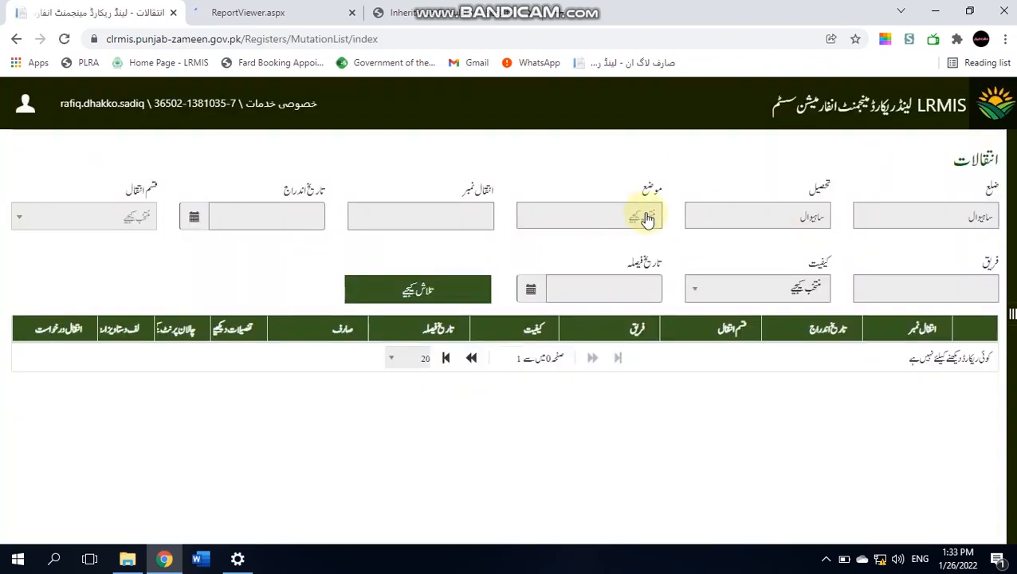
left_click(626, 210)
type("12")
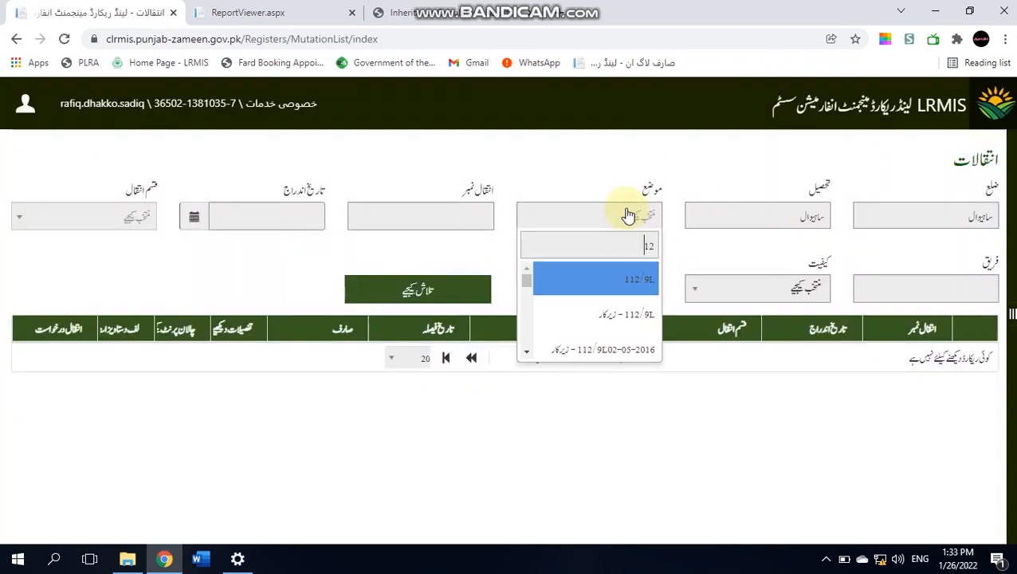
type("9")
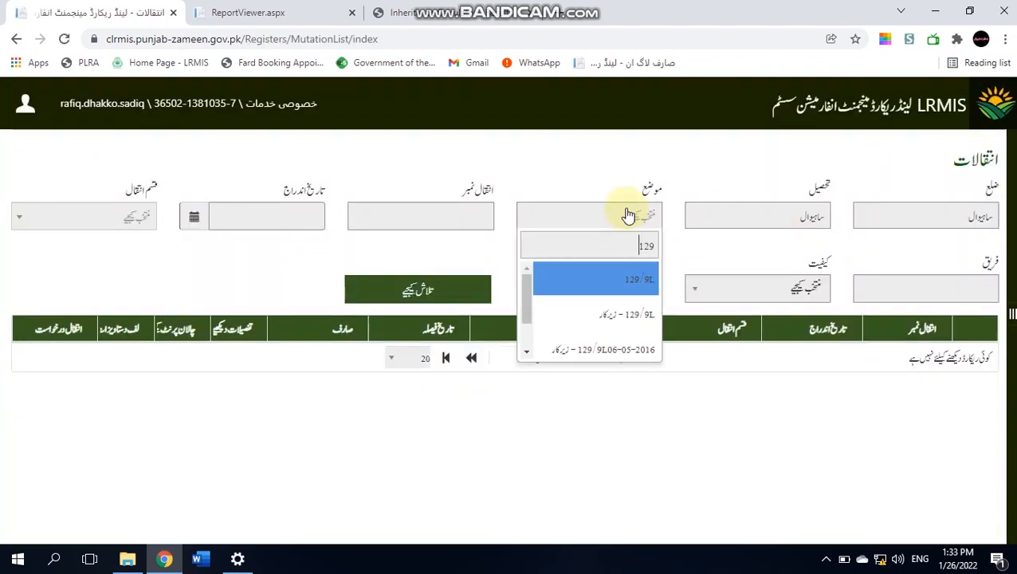
left_click(622, 295)
left_click(461, 212)
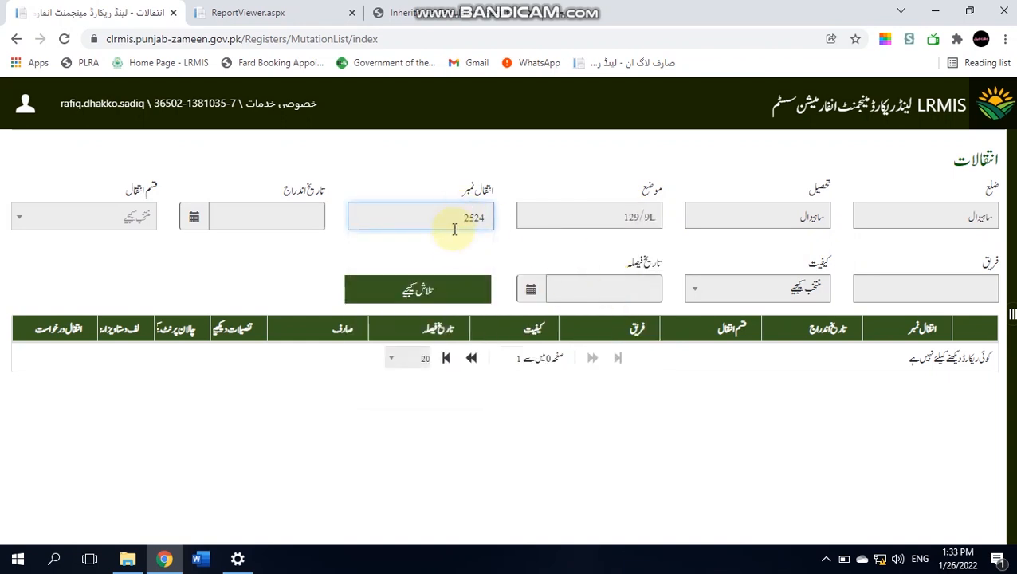
type("2524")
left_click(444, 291)
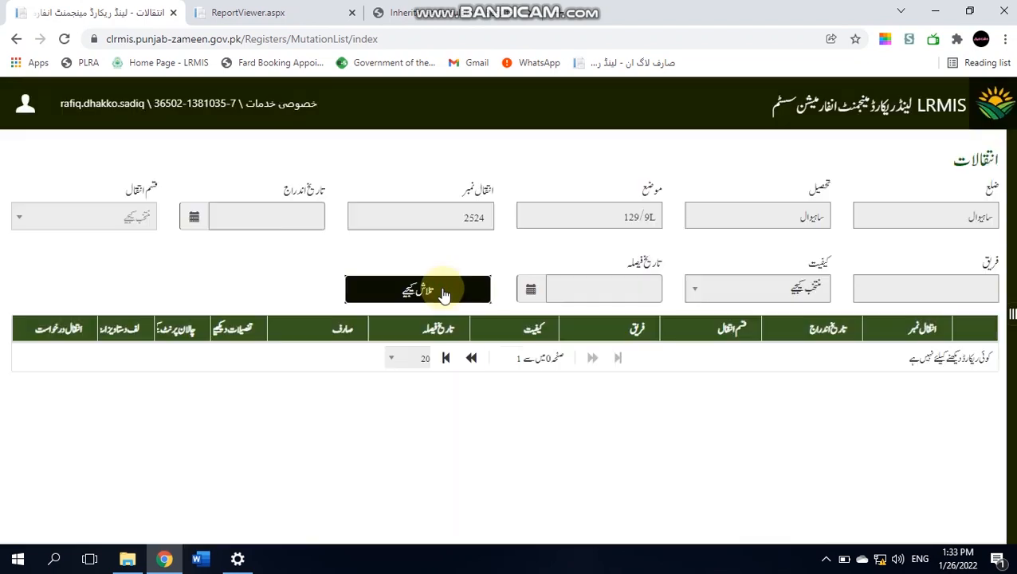
double_click(479, 215)
type("242")
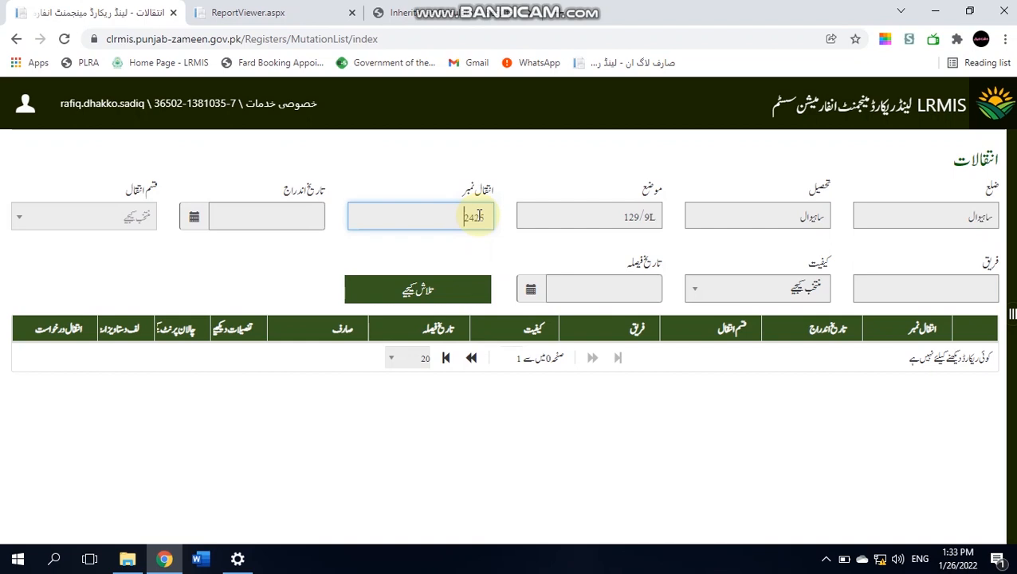
left_click(448, 294)
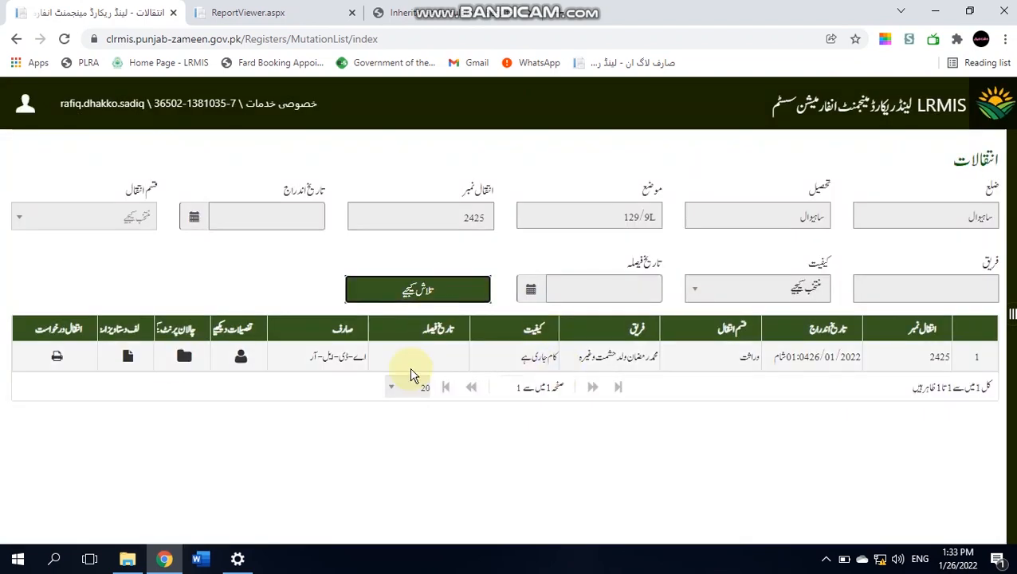
left_click(56, 358)
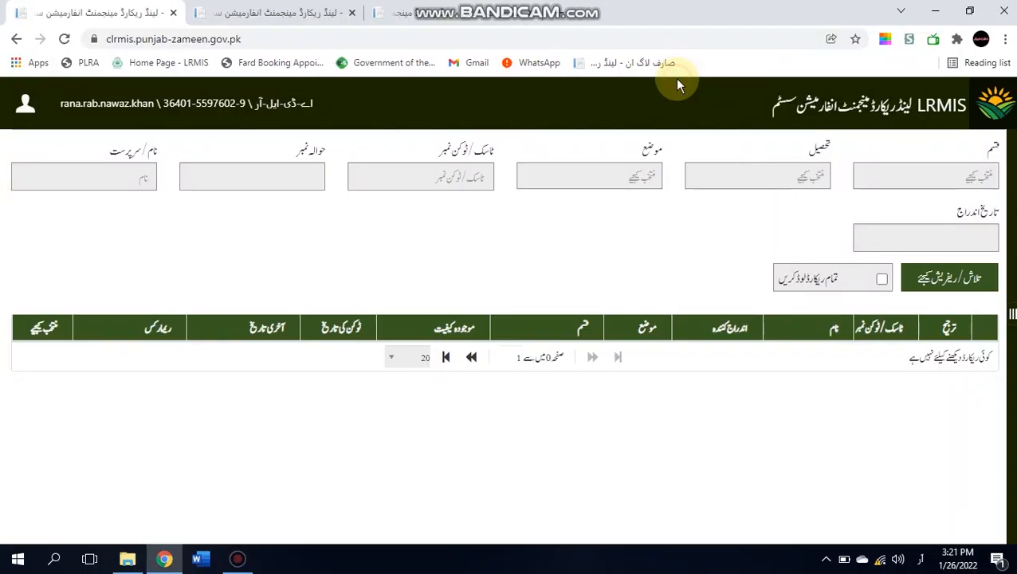
left_click(680, 279)
left_click(905, 177)
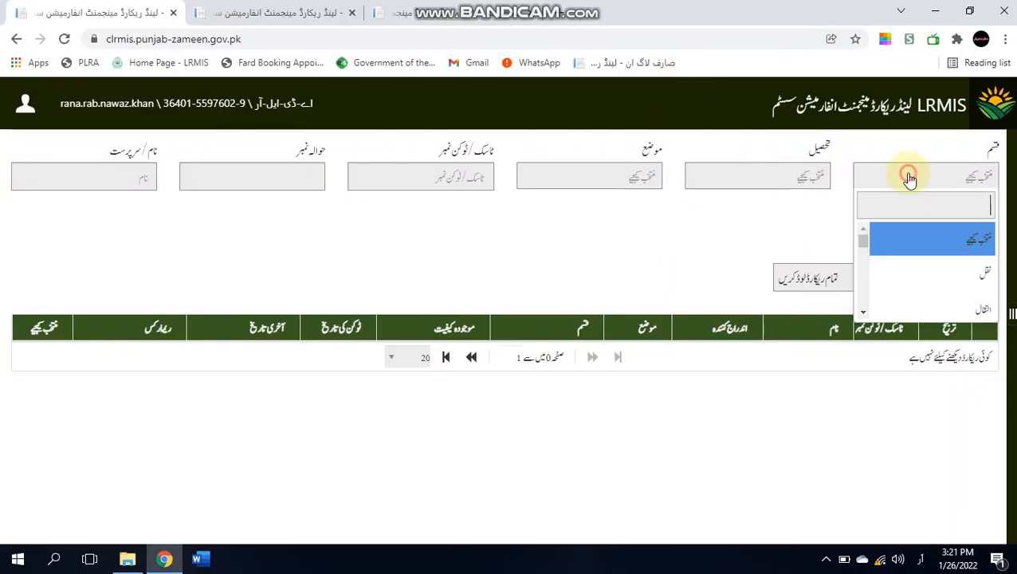
left_click(907, 317)
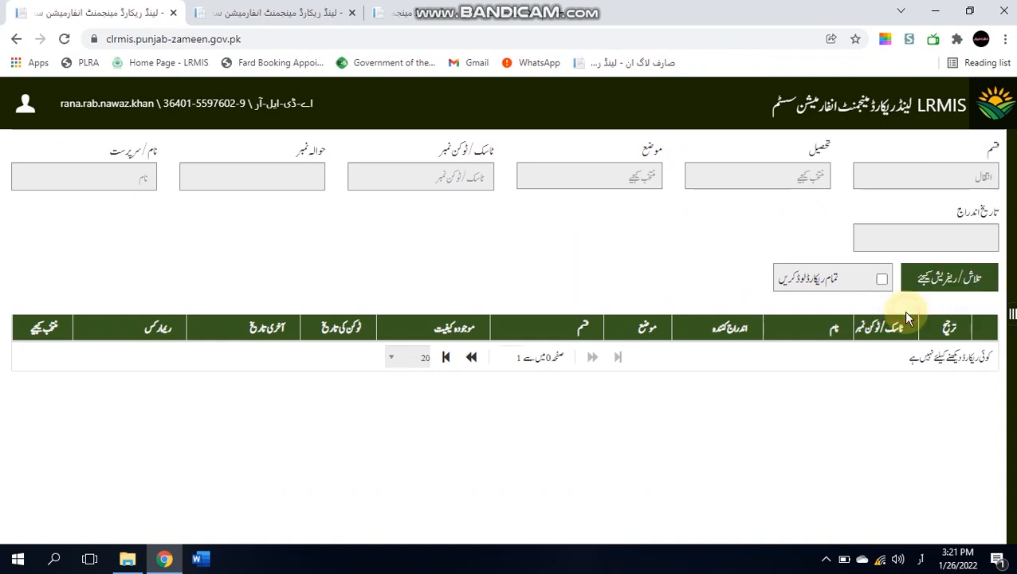
left_click(789, 185)
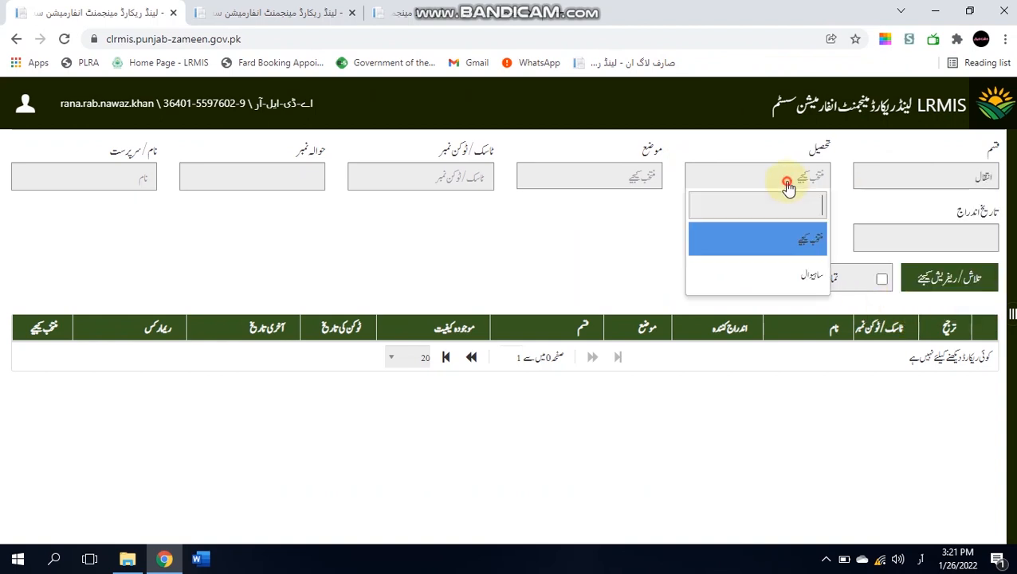
left_click(786, 286)
left_click(607, 179)
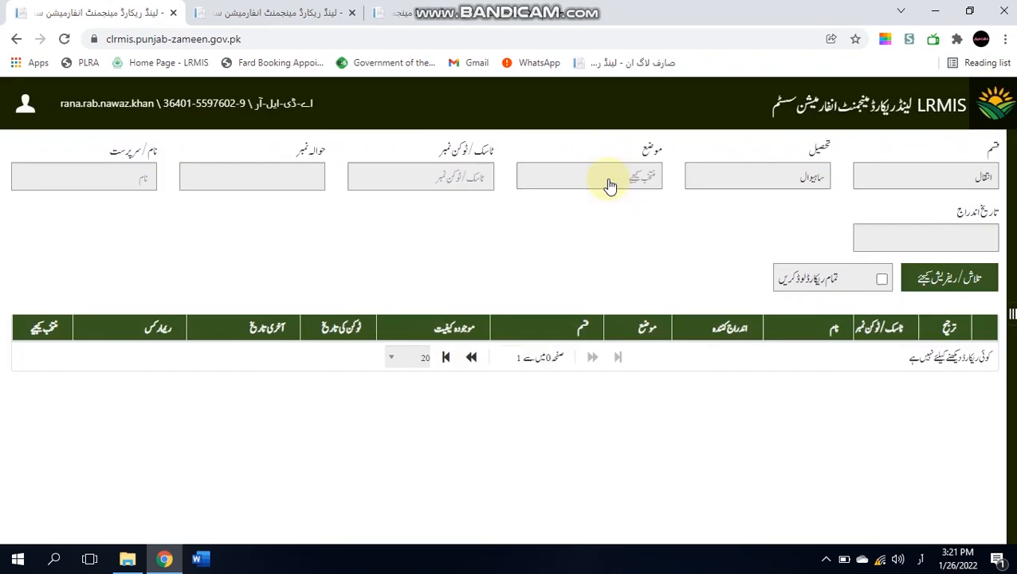
left_click(608, 184)
type("129")
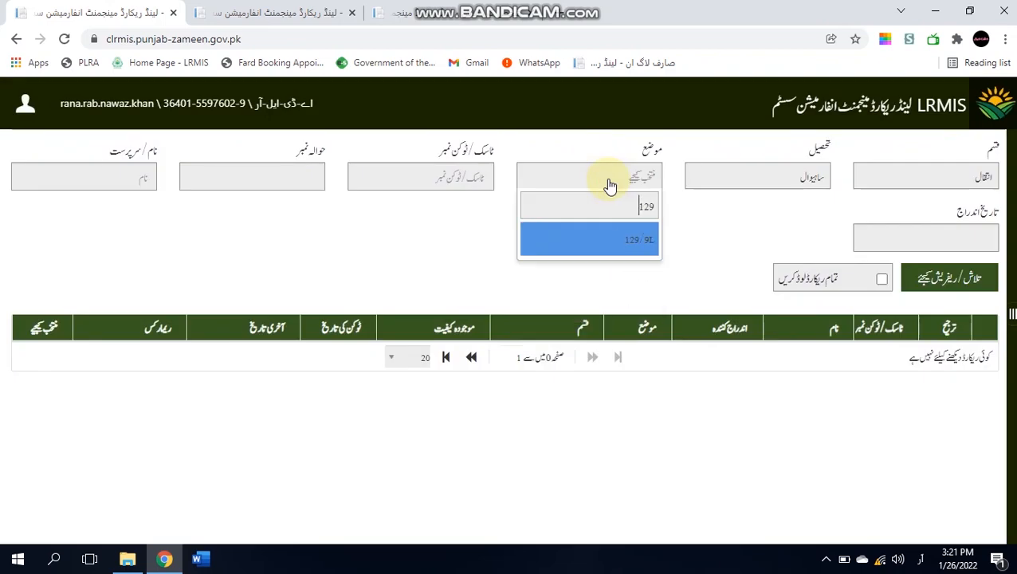
key("Return")
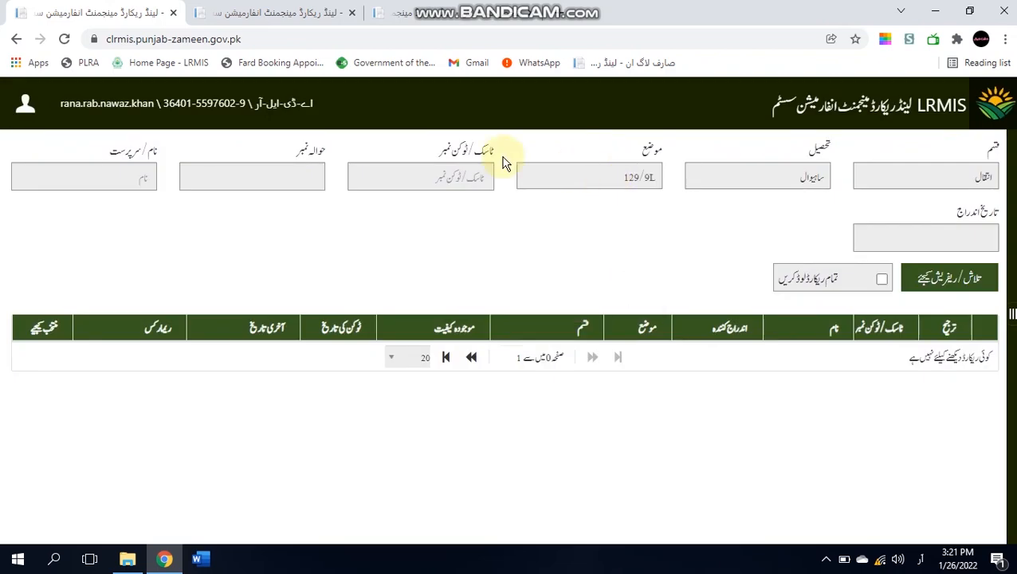
left_click(277, 169)
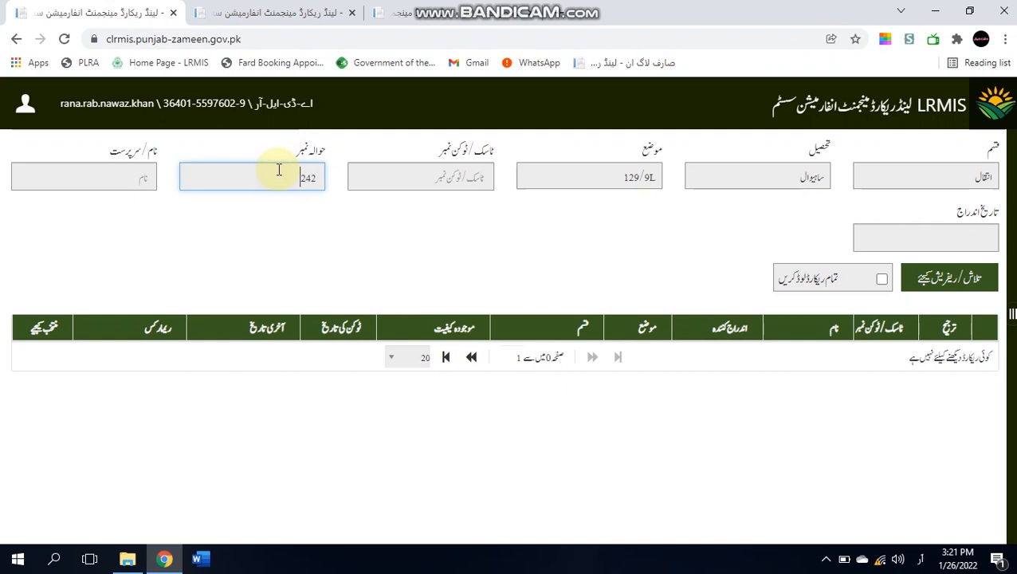
left_click(959, 271)
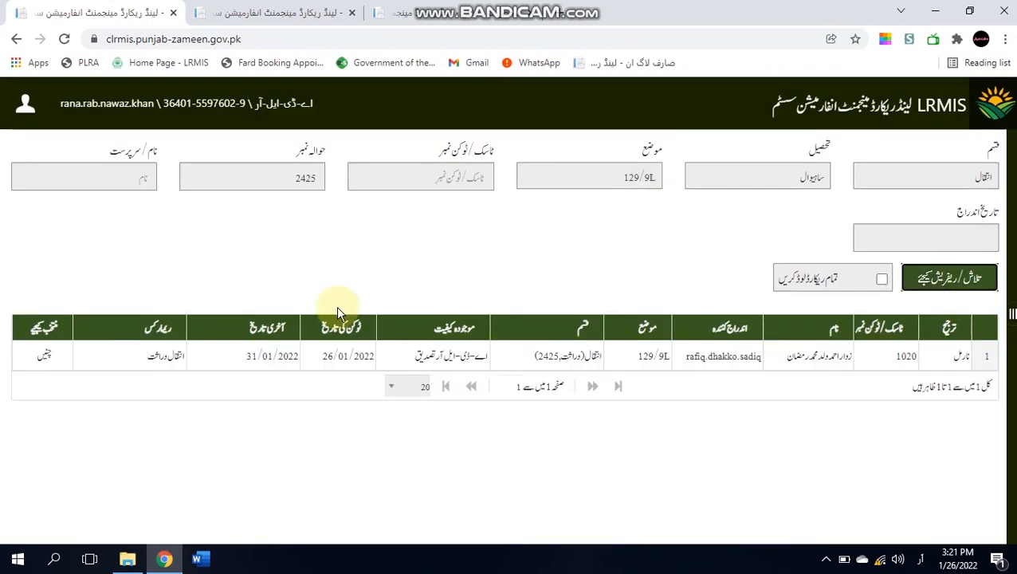
left_click(46, 363)
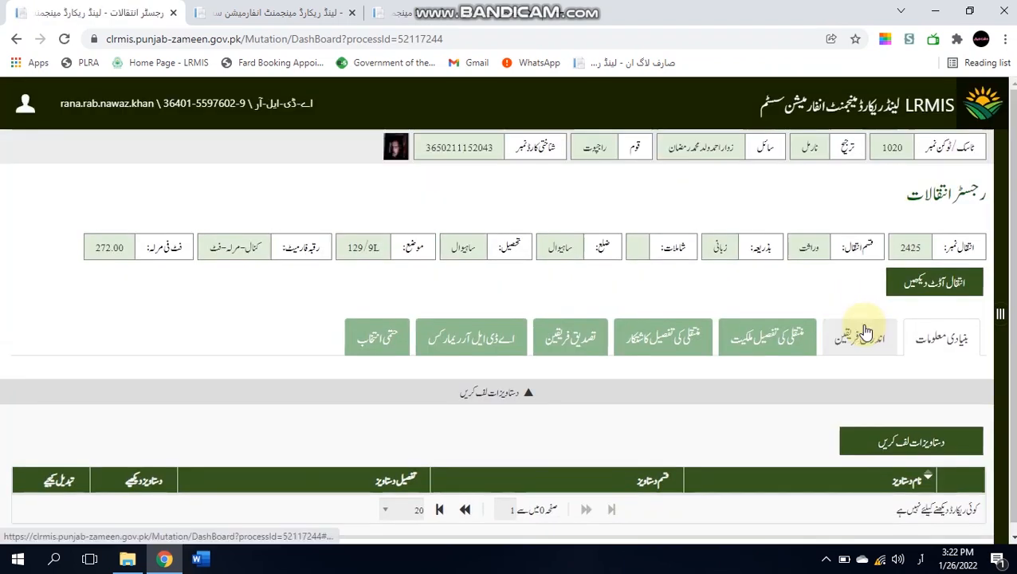
left_click(866, 330)
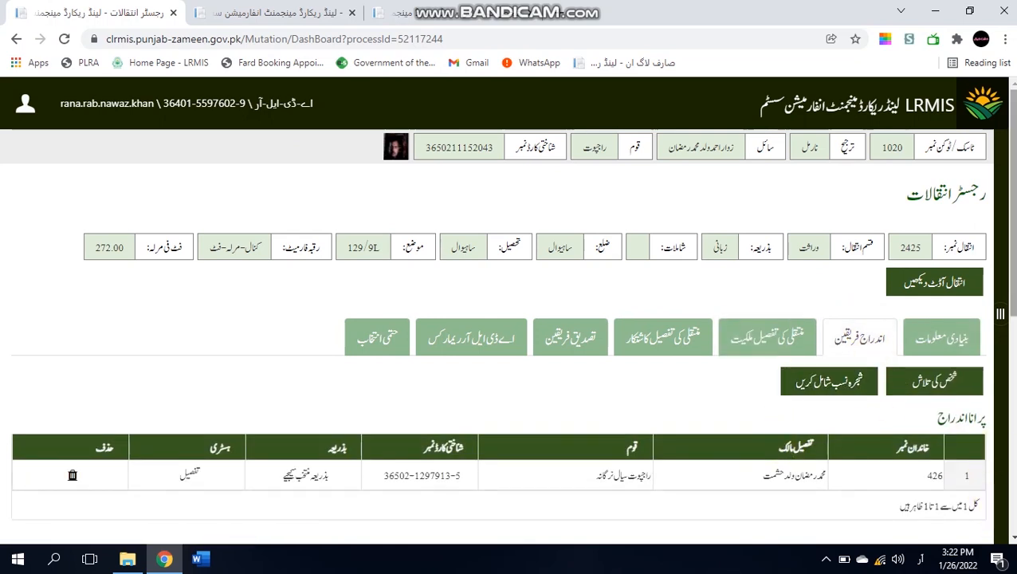
scroll(1000, 313, "down", 5)
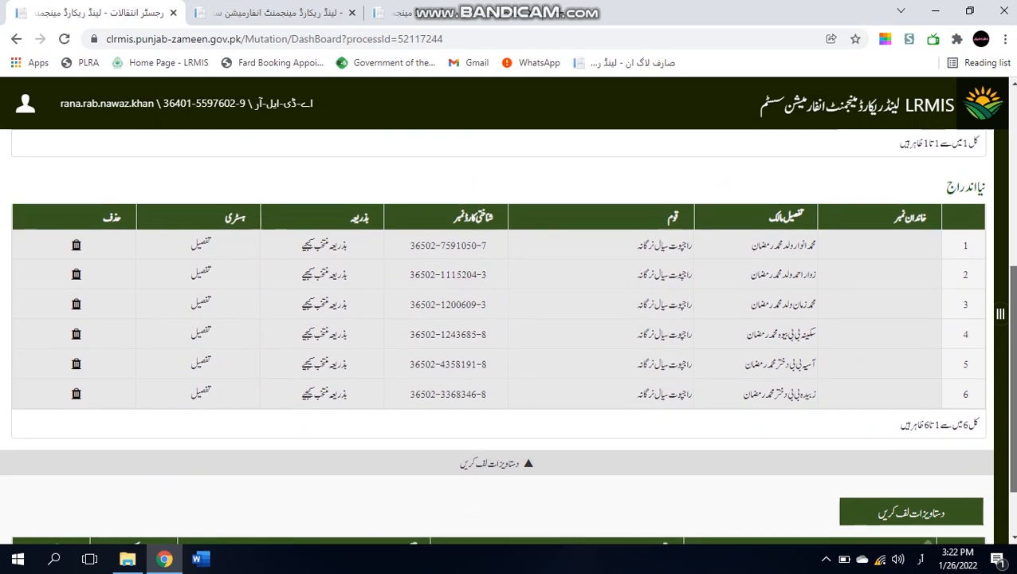
- Load the ownership transfer details for khewat 234
scroll(510, 334, "up", 5)
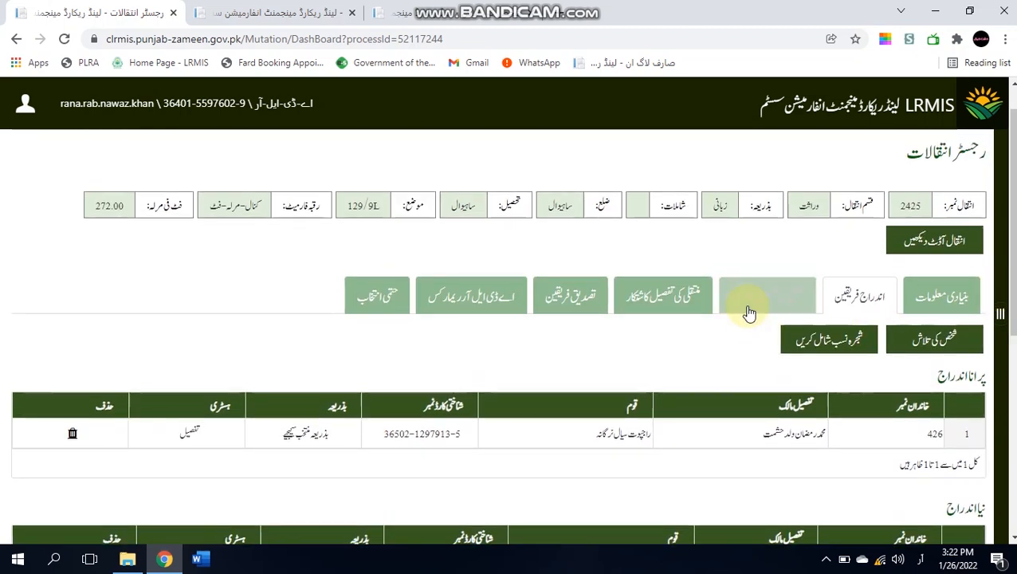
left_click(748, 309)
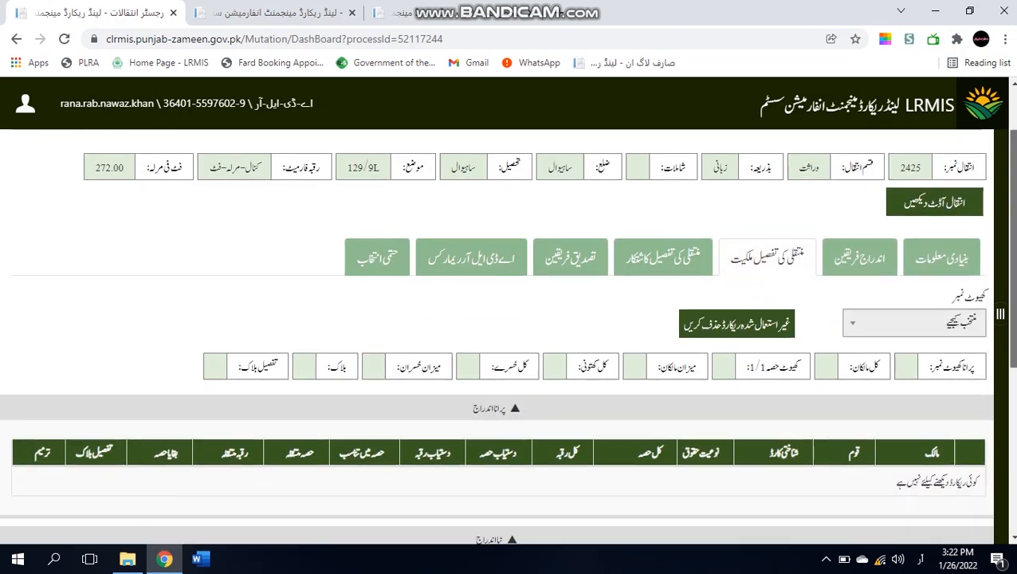
scroll(992, 271, "down", 1)
left_click(964, 291)
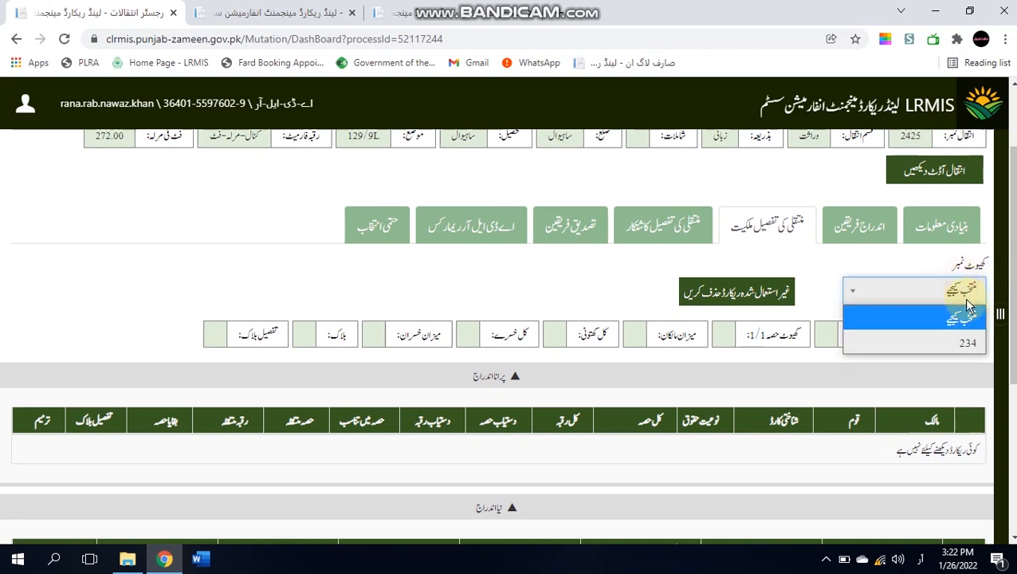
left_click(978, 344)
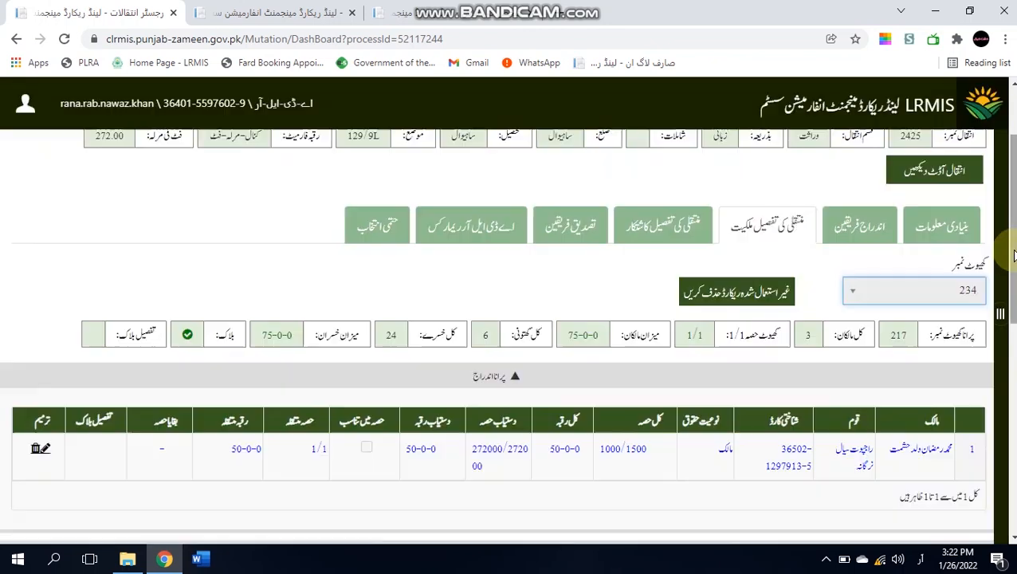
left_click_drag(1014, 255, 1002, 273)
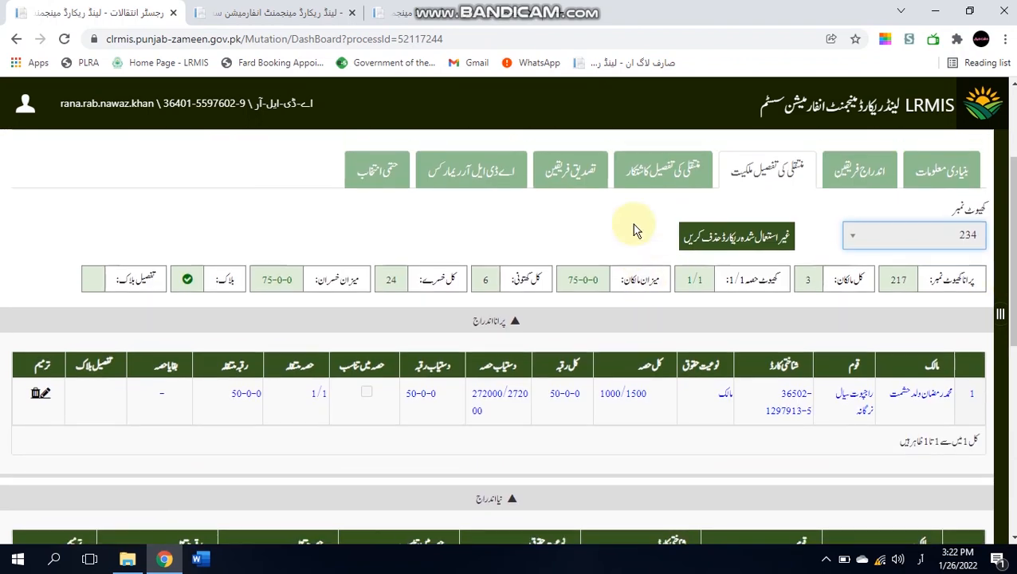
- Review the parties verification and registration sections, ending on parties verification
left_click(579, 169)
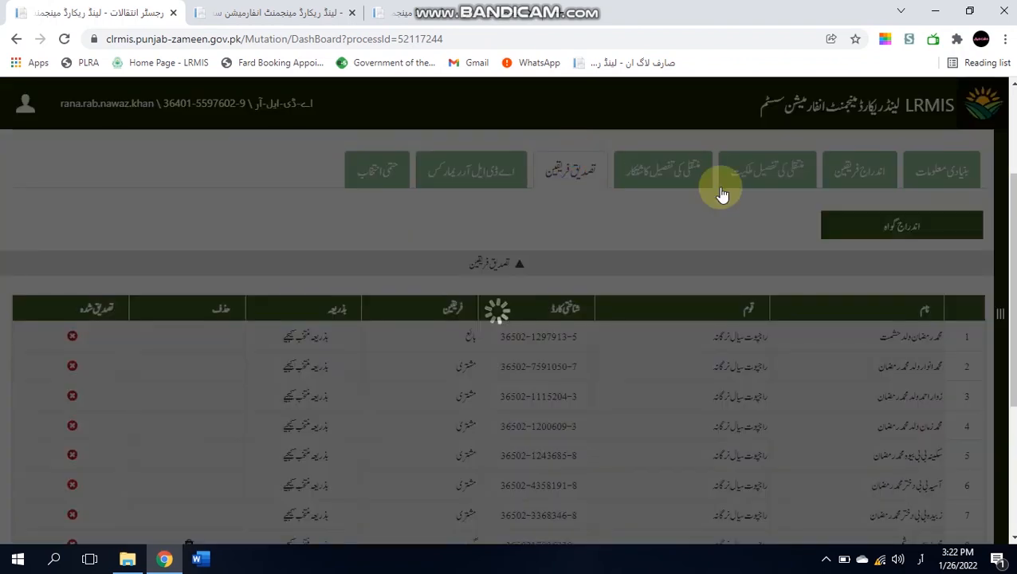
scroll(857, 352, "down", 1)
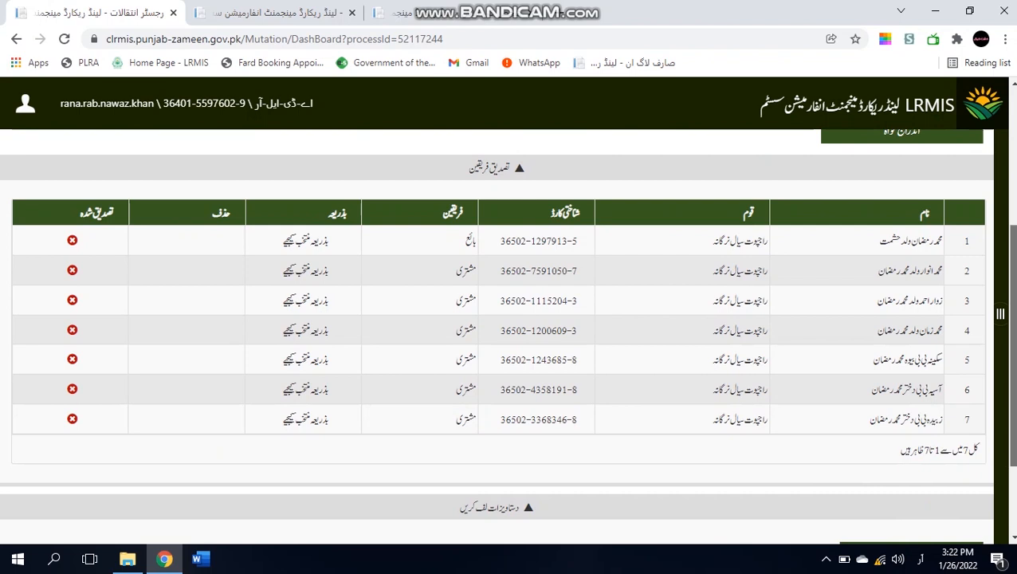
scroll(858, 352, "up", 3)
left_click(851, 313)
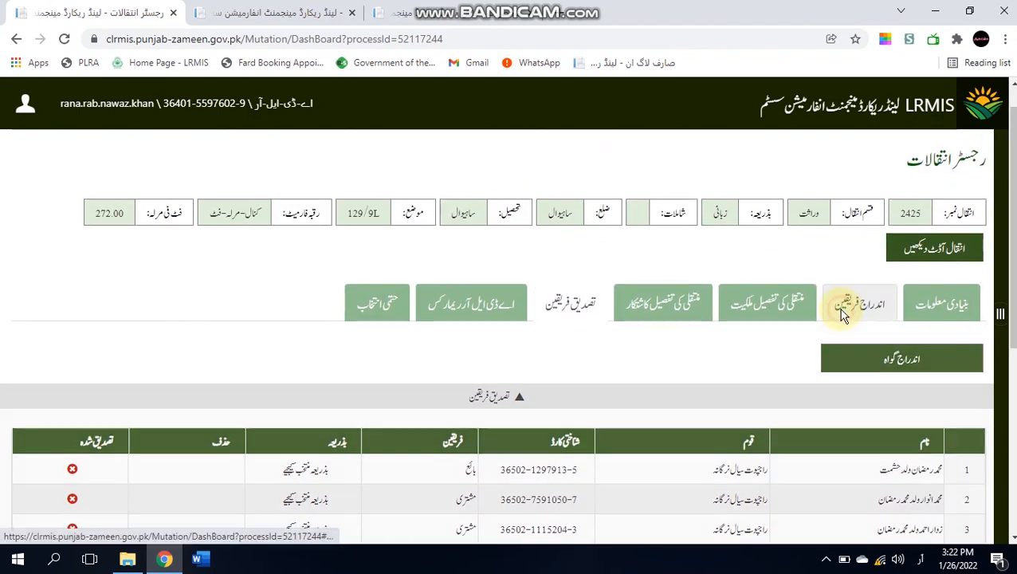
scroll(510, 351, "down", 5)
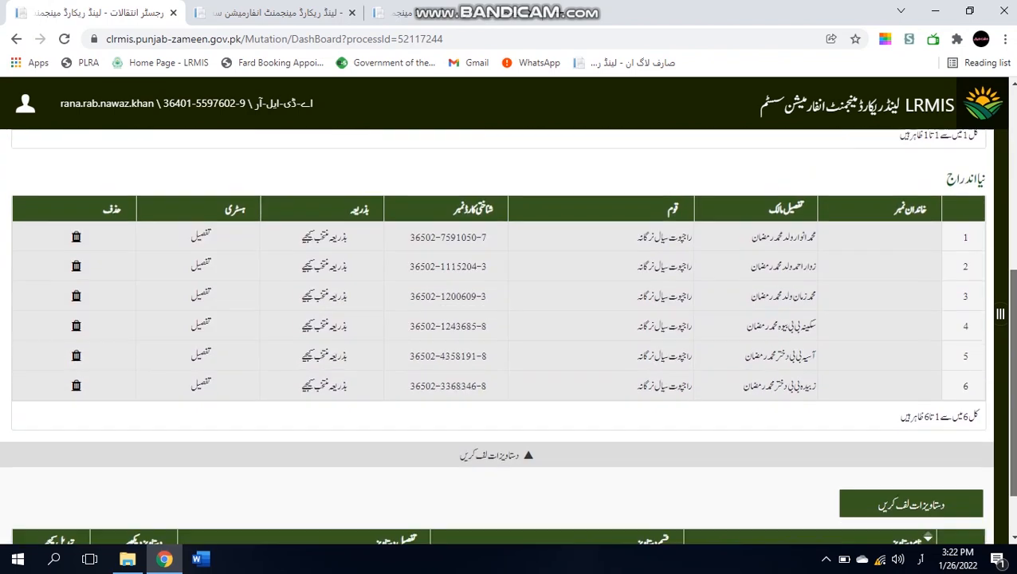
scroll(510, 351, "up", 3)
scroll(638, 239, "up", 1)
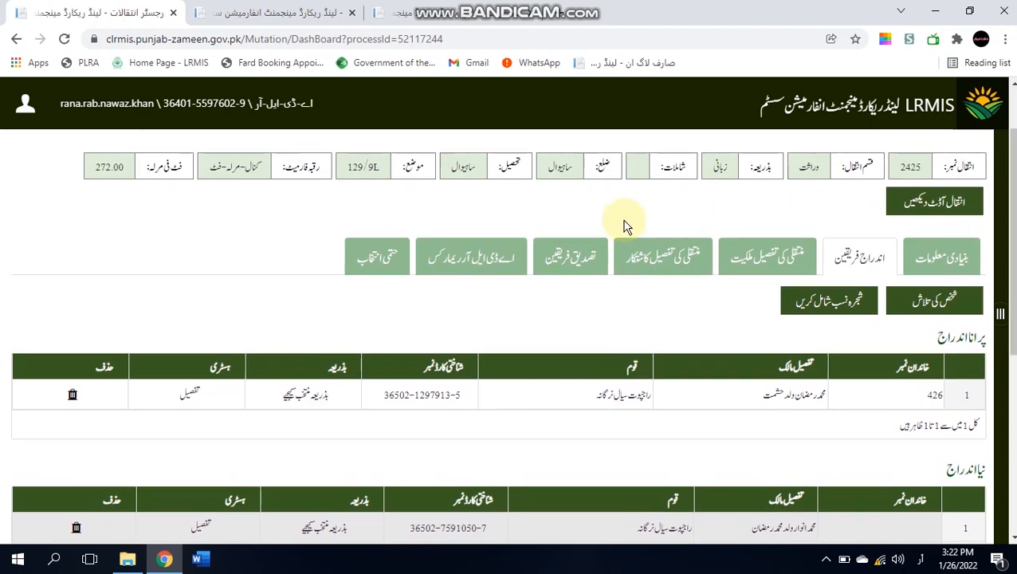
left_click(737, 247)
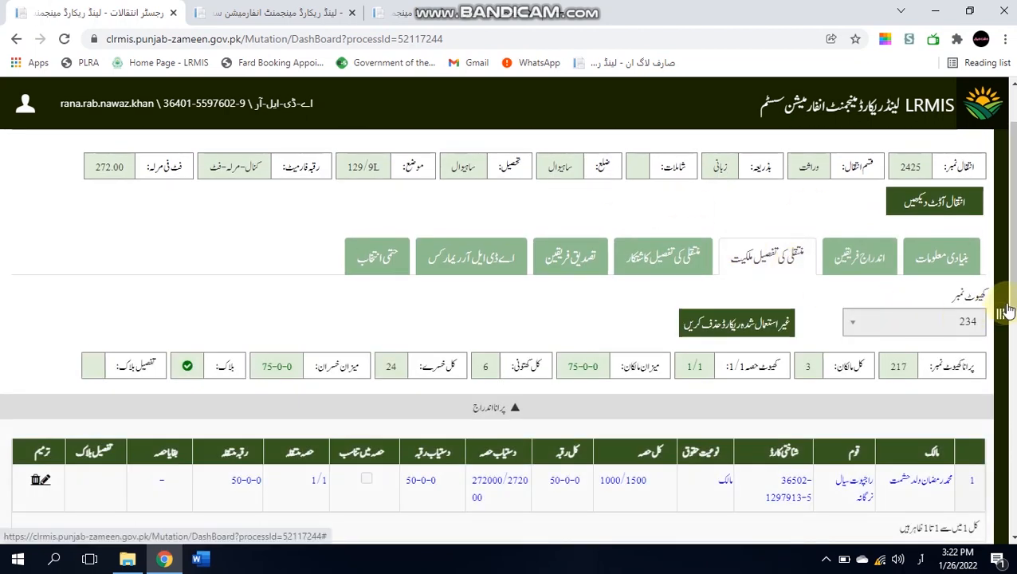
left_click(555, 270)
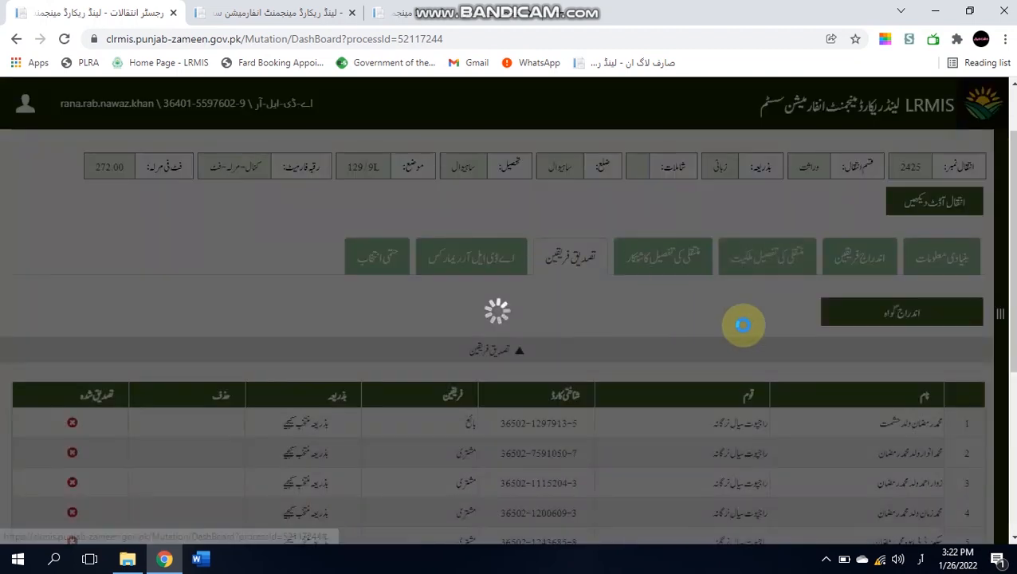
mouse_move(1013, 260)
left_mouse_down()
mouse_move(1013, 362)
mouse_move(1014, 261)
left_mouse_up()
- Add a witness as party 8 by searching the witness's CNIC and selecting the first match
left_click(925, 313)
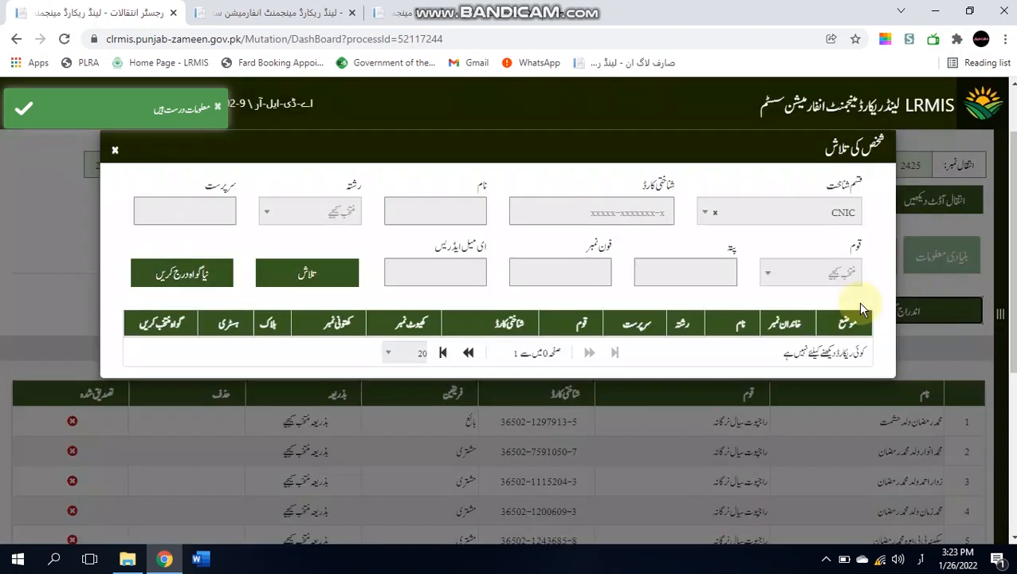
left_click(577, 215)
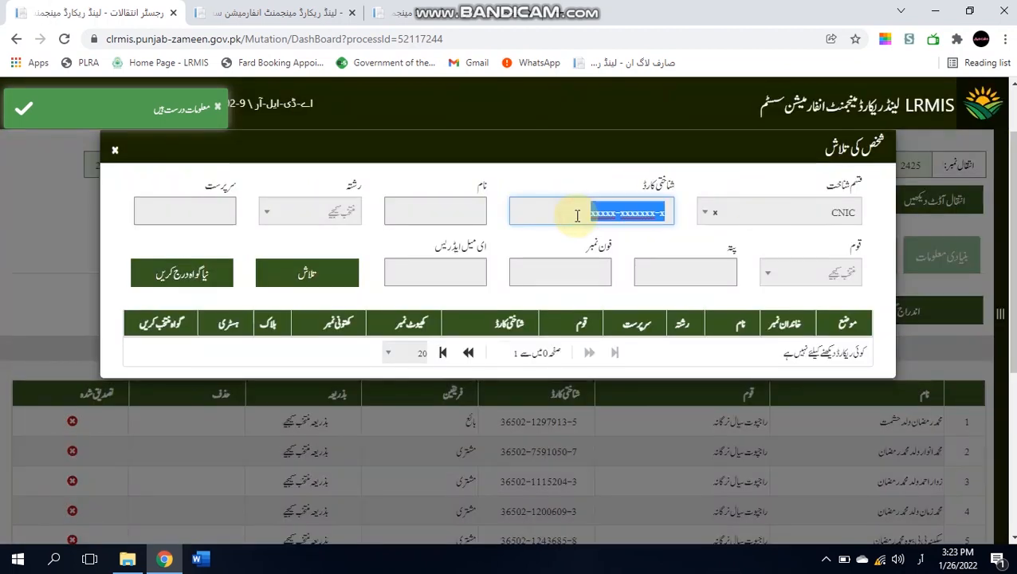
key("ctrl+v")
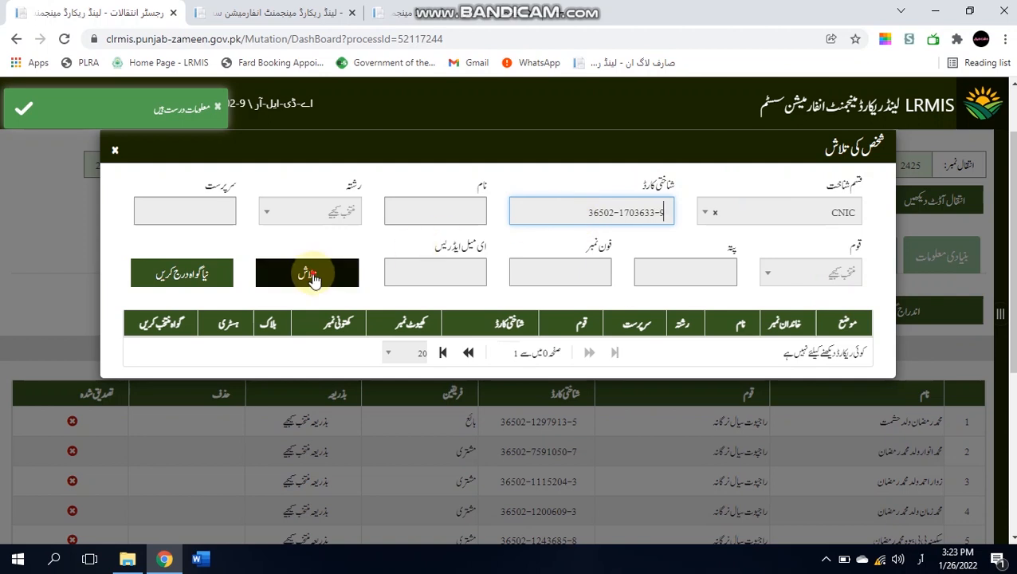
left_click(311, 273)
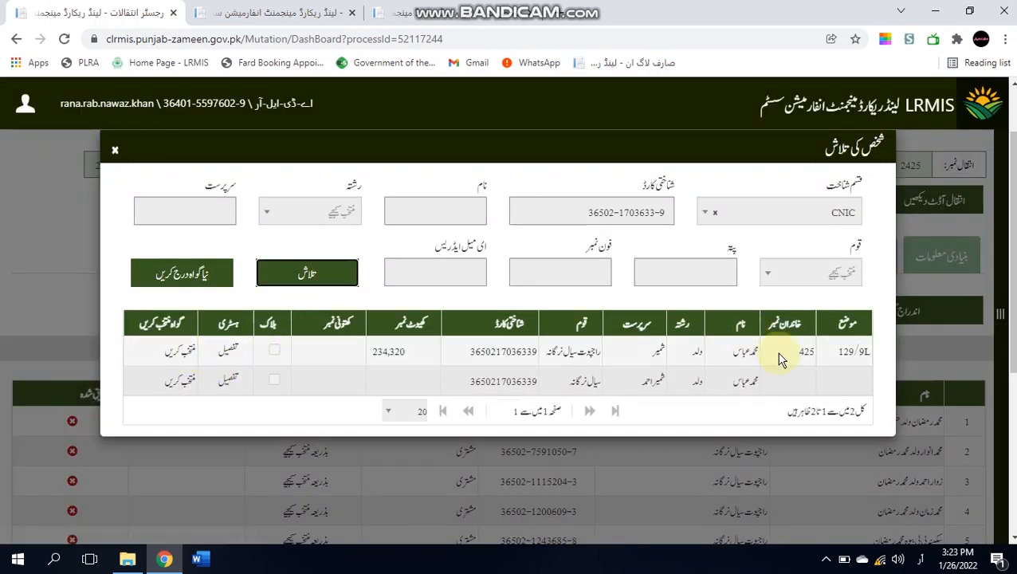
left_click(180, 357)
left_click_drag(1013, 246, 1013, 344)
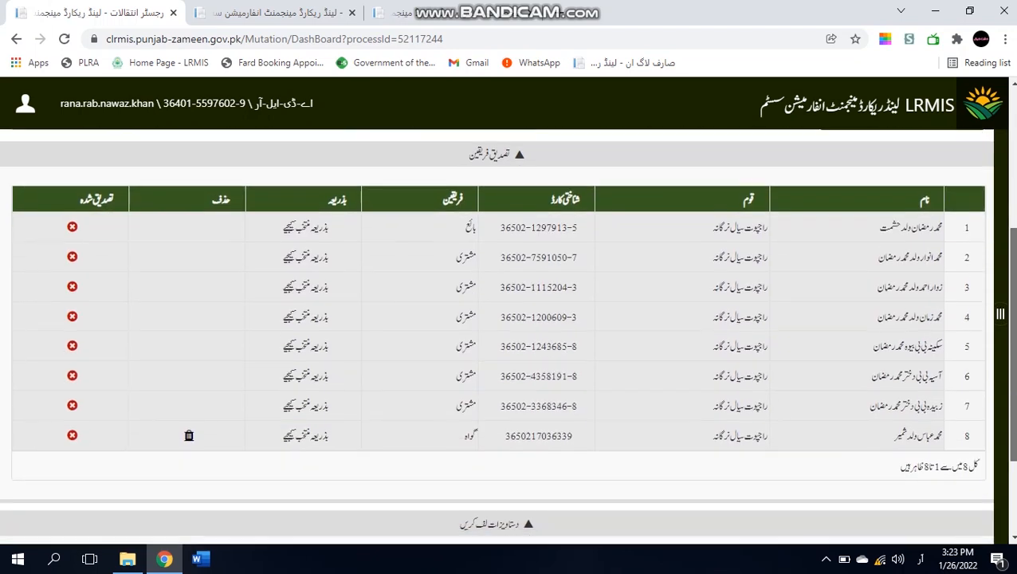
- Open the row 8 witness's verification form and verify his fingerprint biometrically
left_click(313, 437)
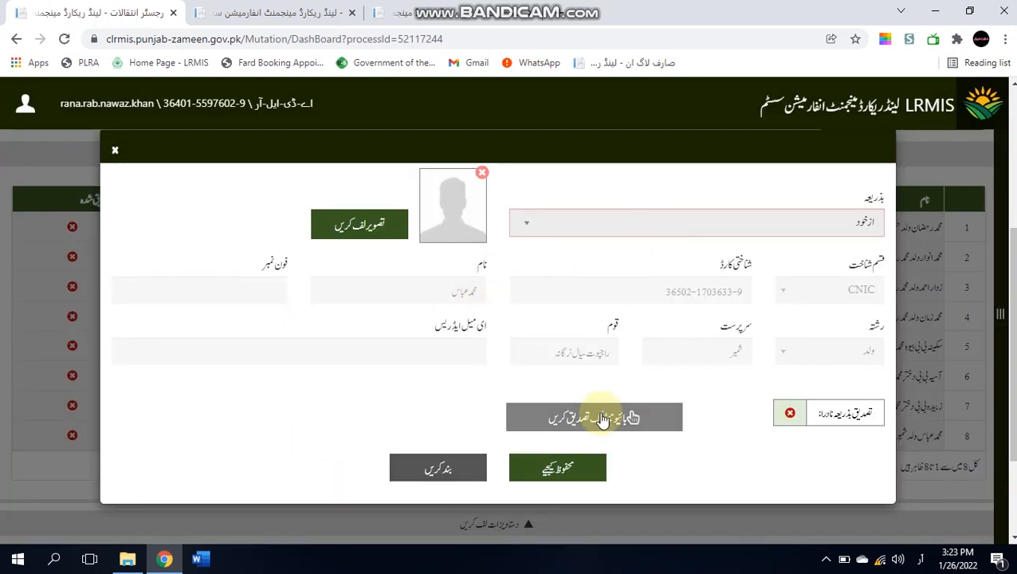
left_click(603, 419)
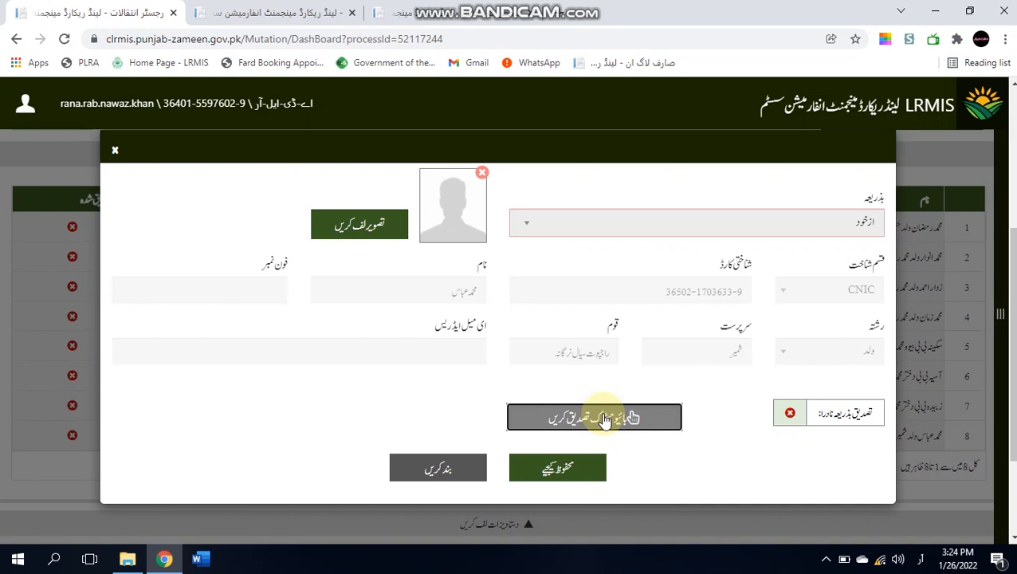
left_click(604, 419)
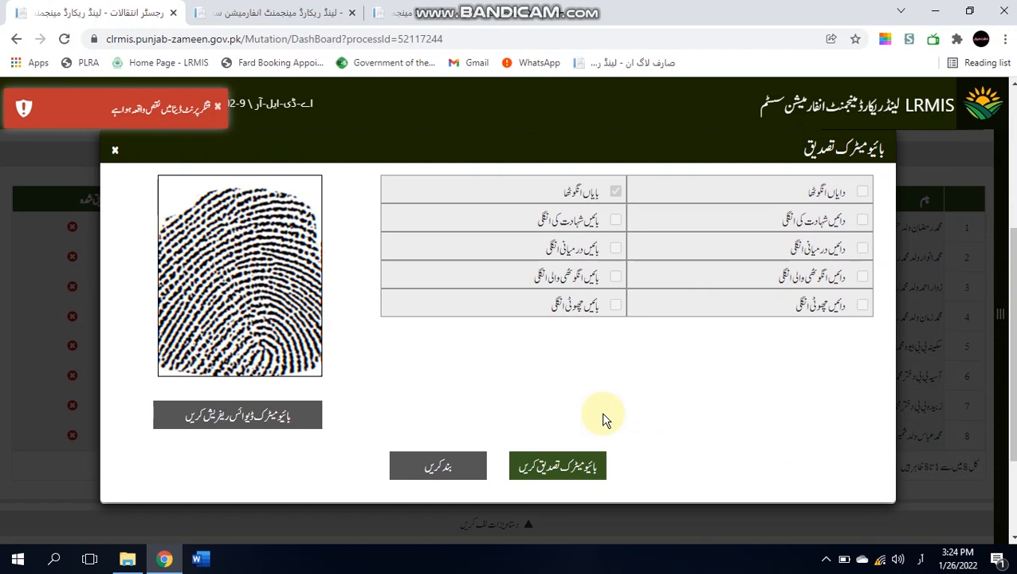
left_click(544, 482)
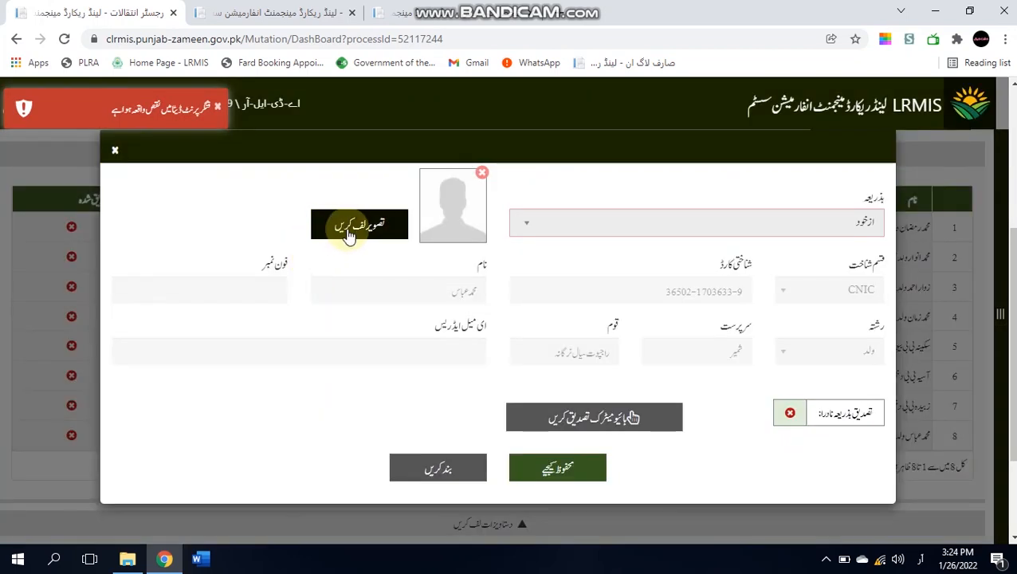
- Capture the witness's webcam photo and save his in-person verification
left_click(348, 231)
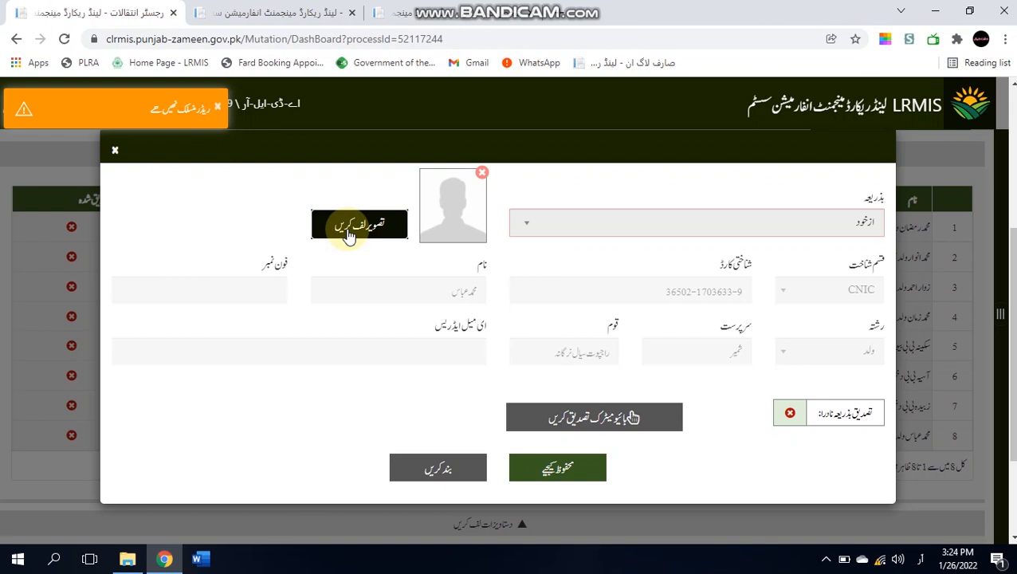
left_click(348, 231)
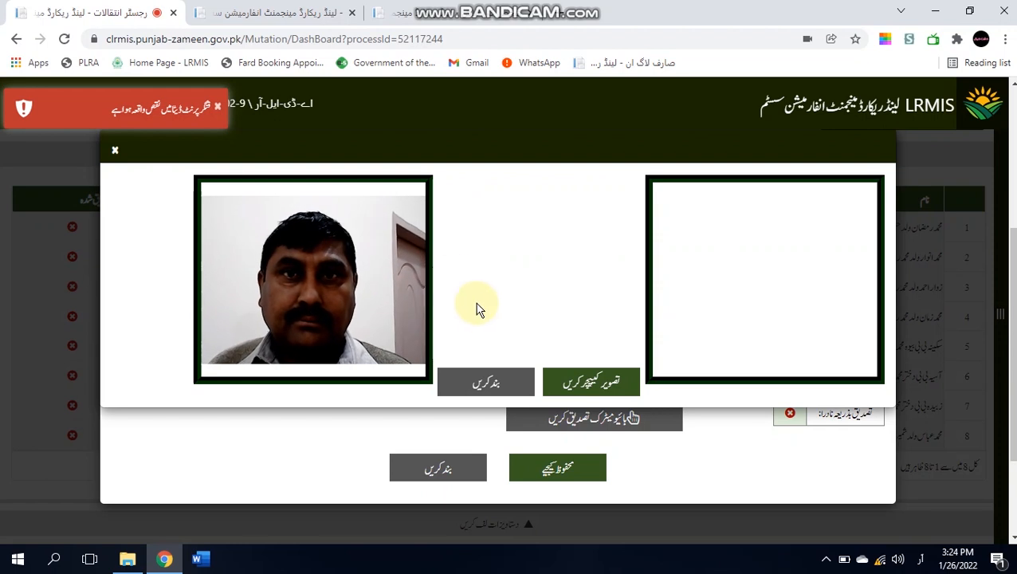
left_click(566, 379)
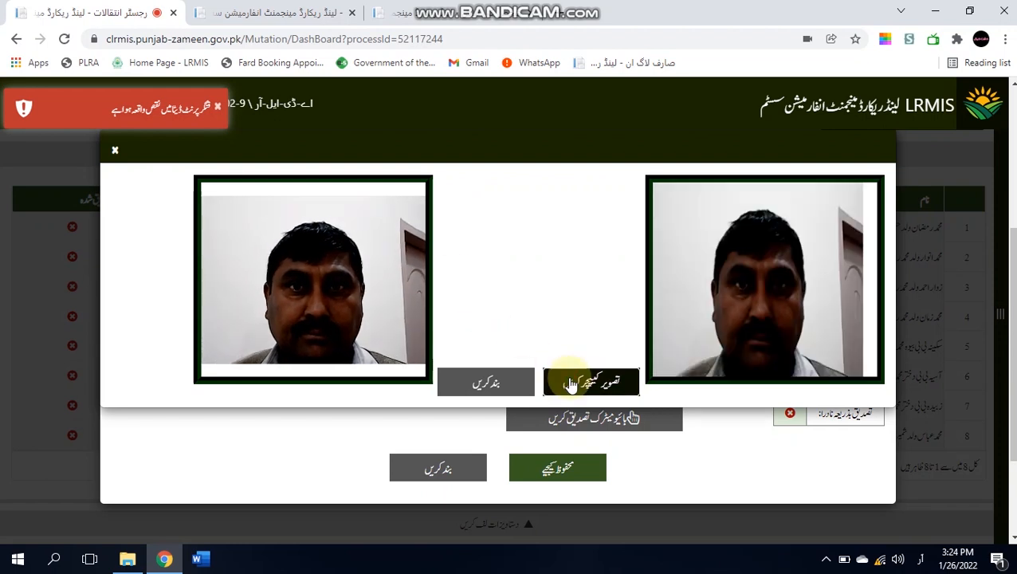
left_click(497, 381)
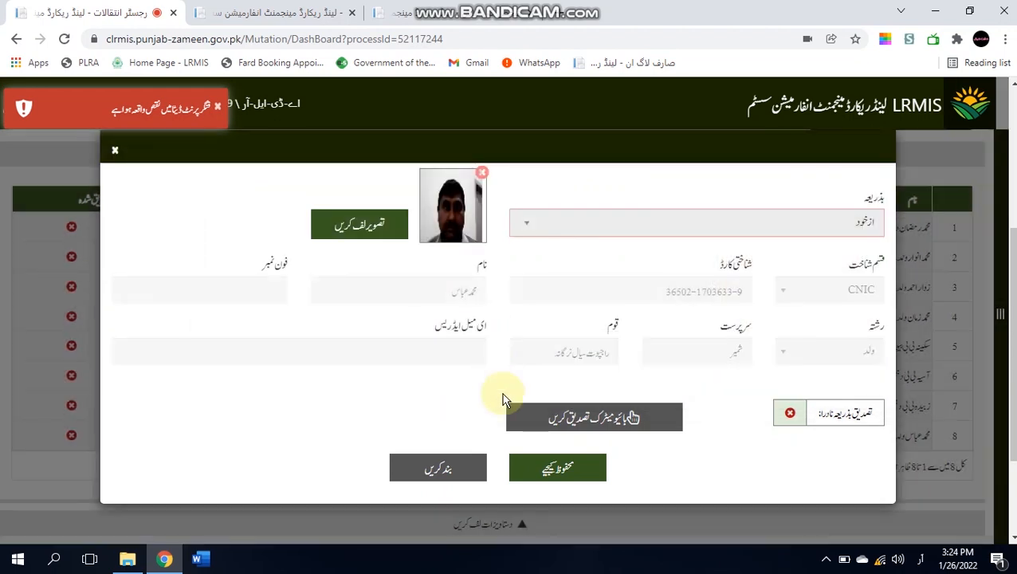
left_click(535, 463)
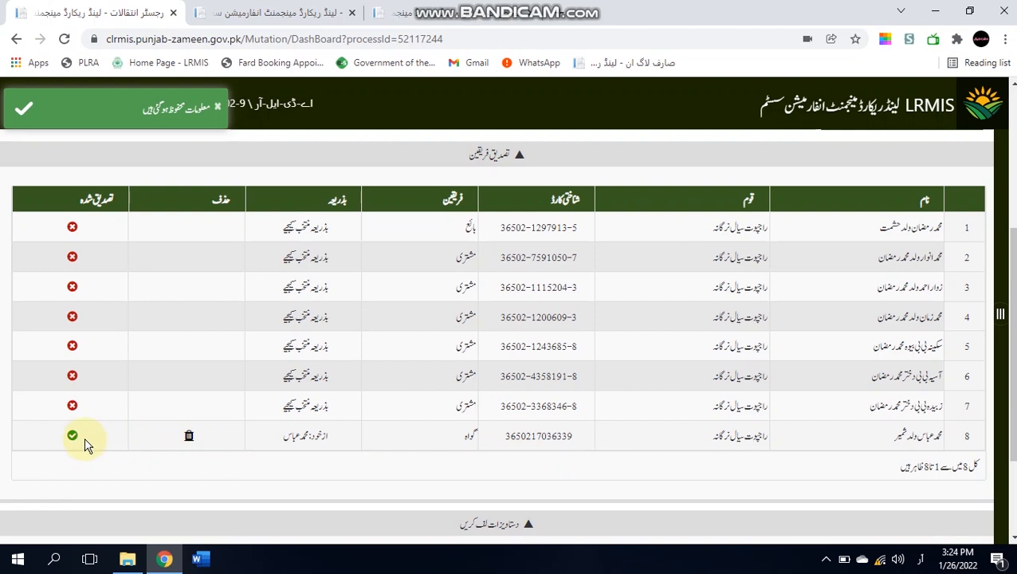
left_click(79, 443)
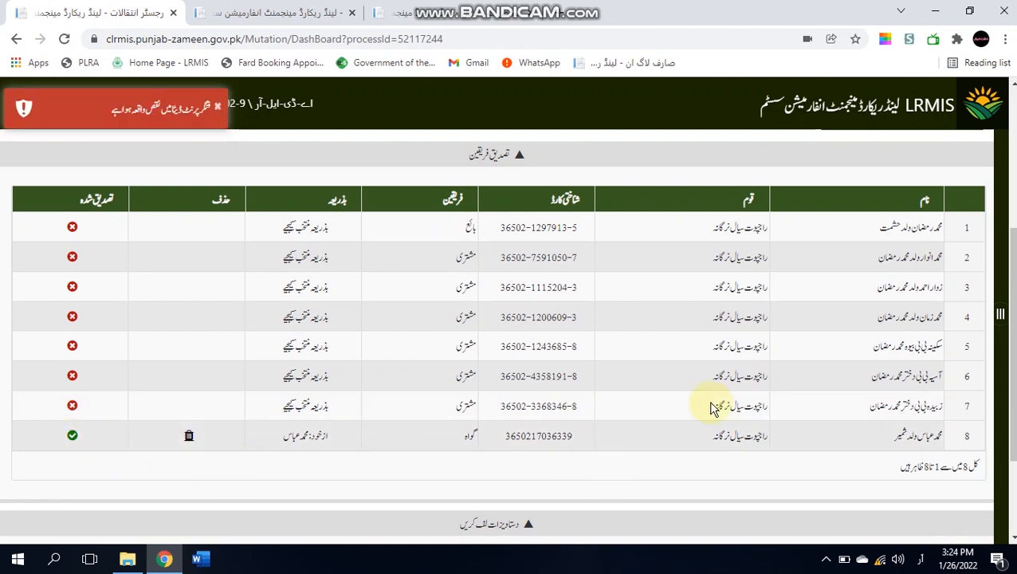
- Search the witness entry dialog by CNIC and select the result as witness party 9
scroll(1009, 318, "up", 3)
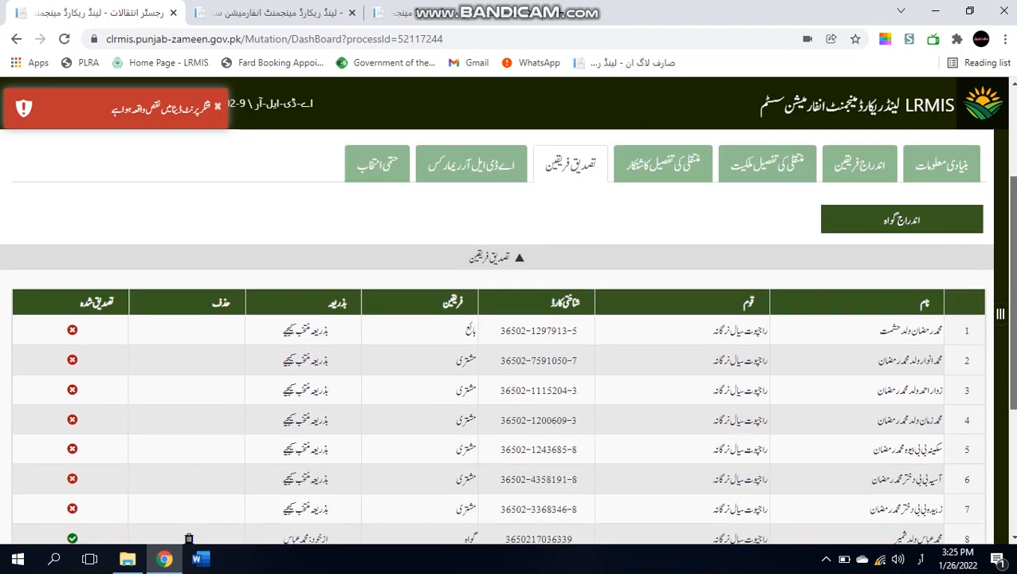
left_click(942, 283)
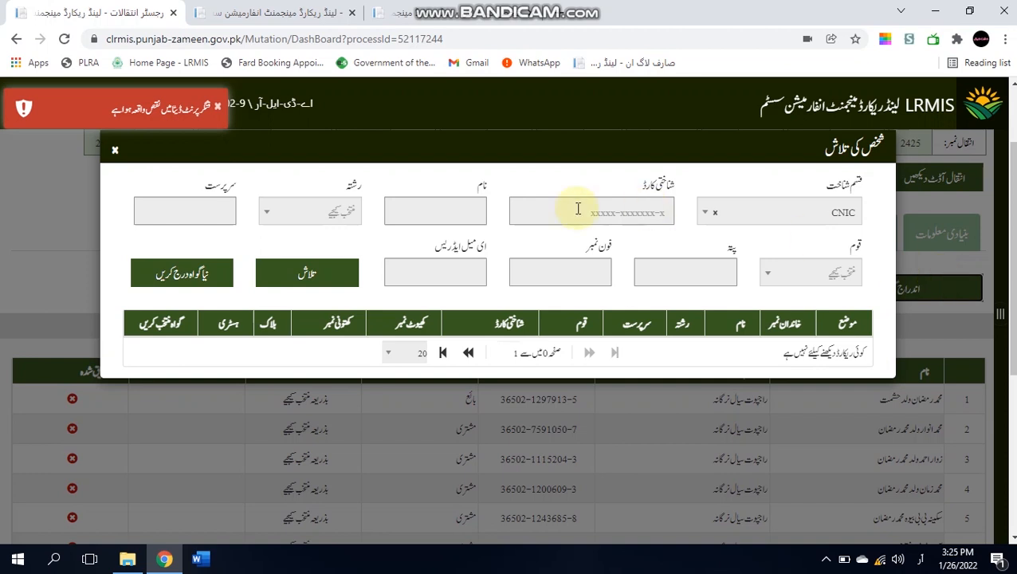
left_click(463, 220)
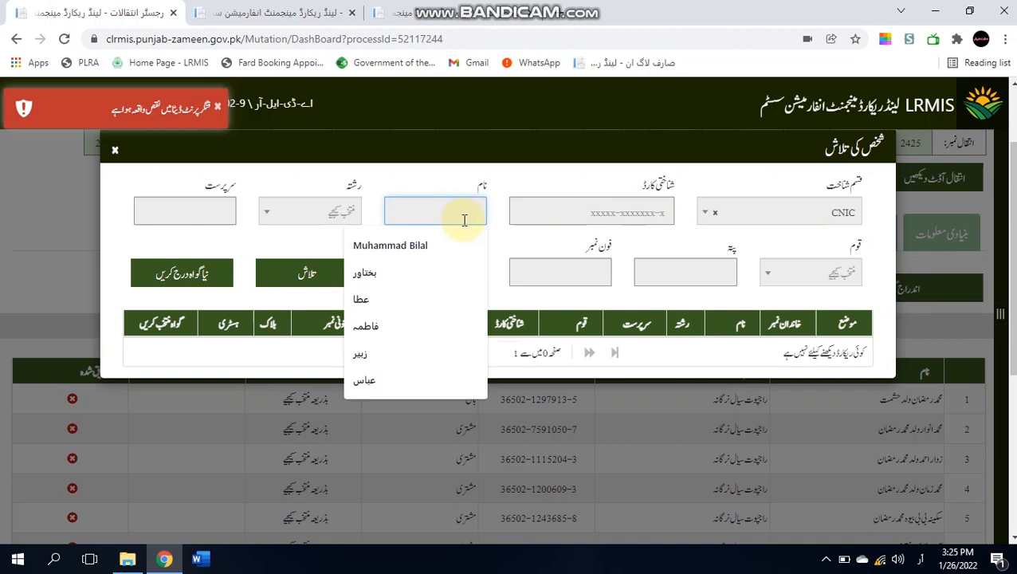
left_click(565, 214)
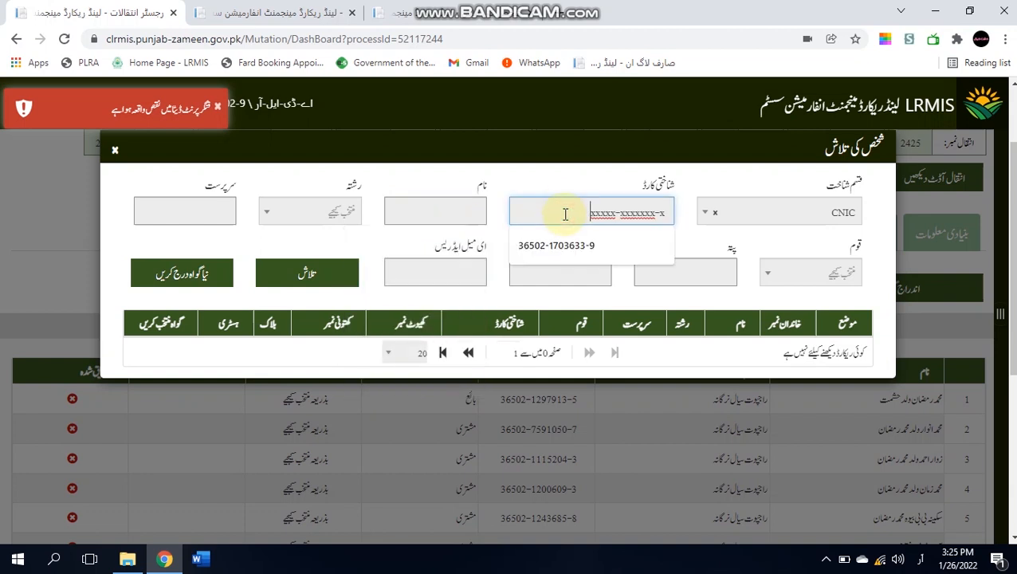
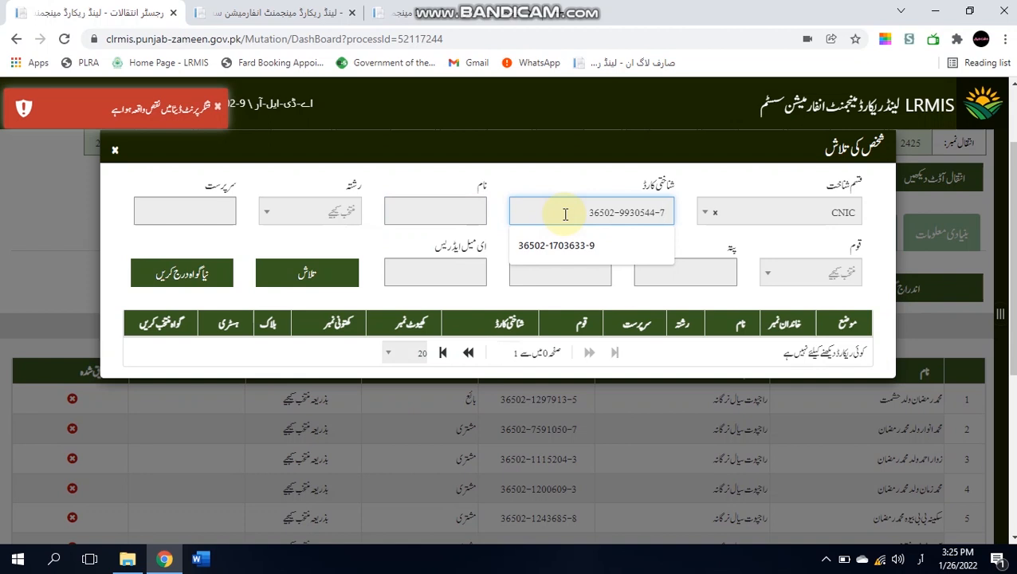
left_click(323, 287)
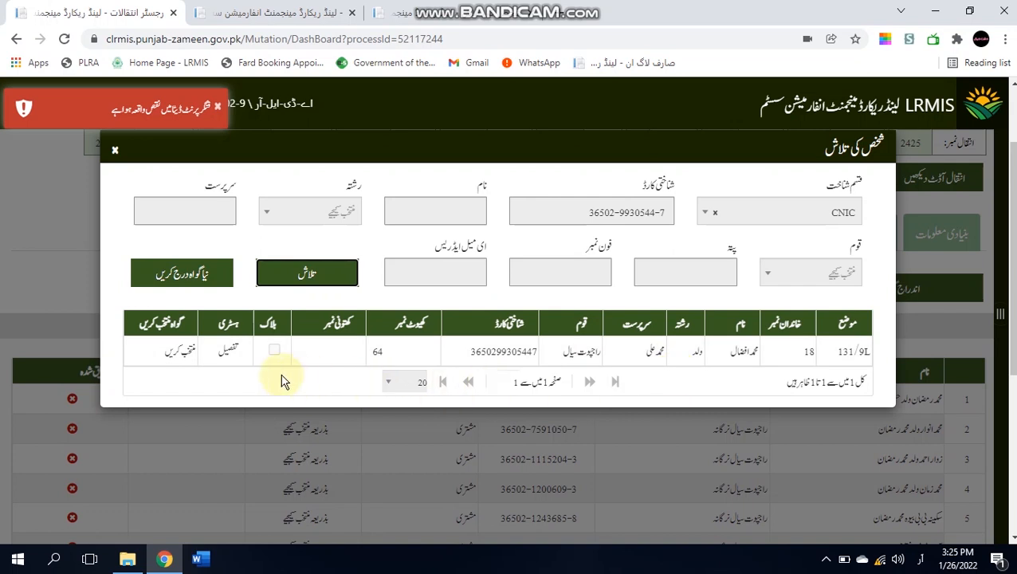
left_click(180, 353)
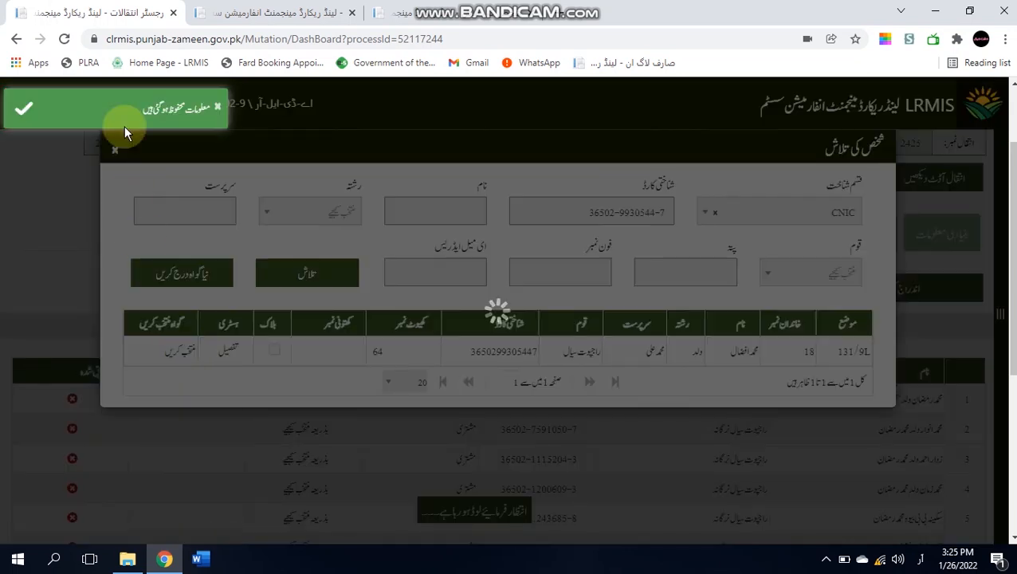
left_click_drag(19, 340, 22, 373)
- Open row 9's verification form and verify the second witness's fingerprint
left_click(290, 376)
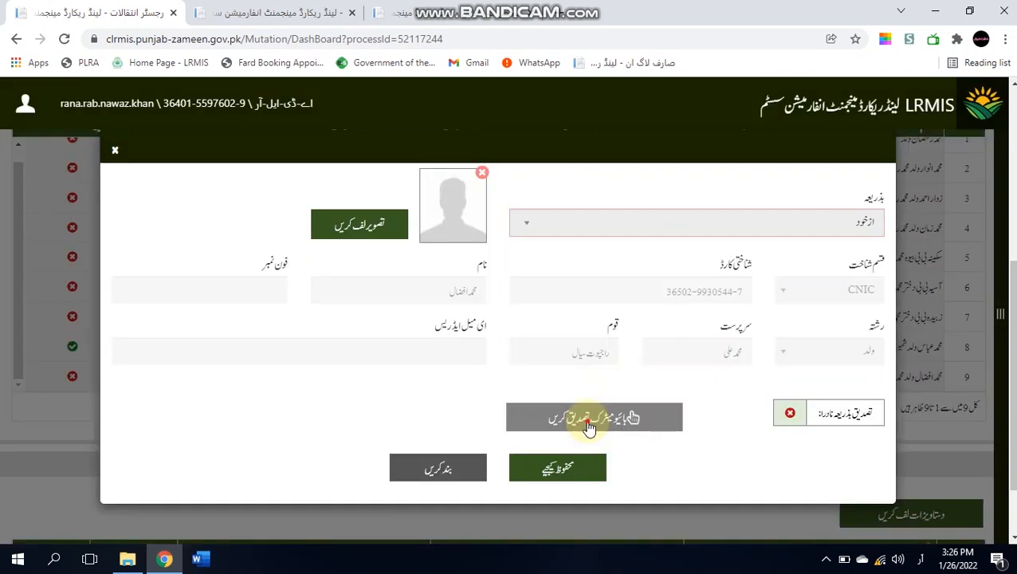
left_click(589, 428)
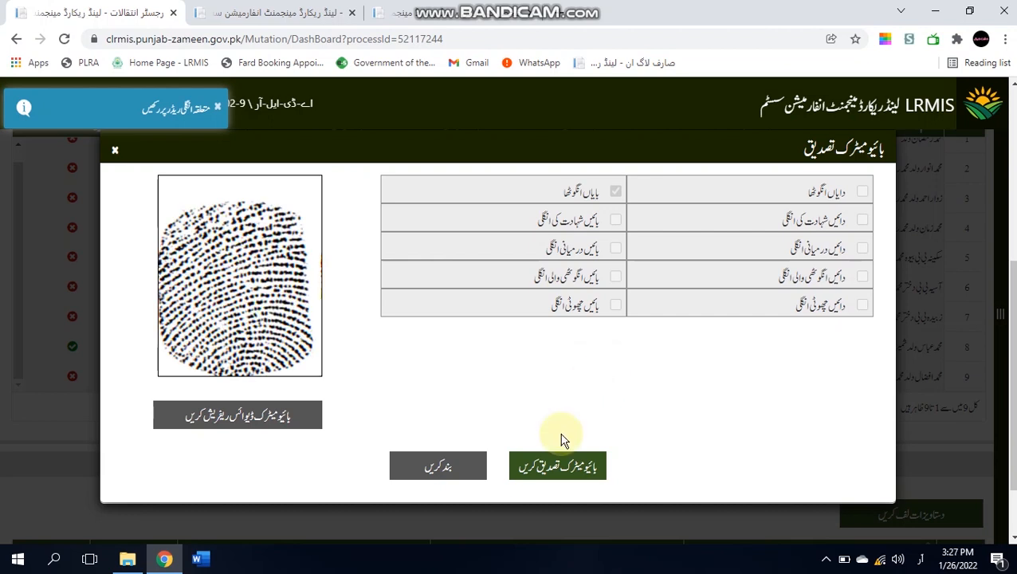
left_click(544, 470)
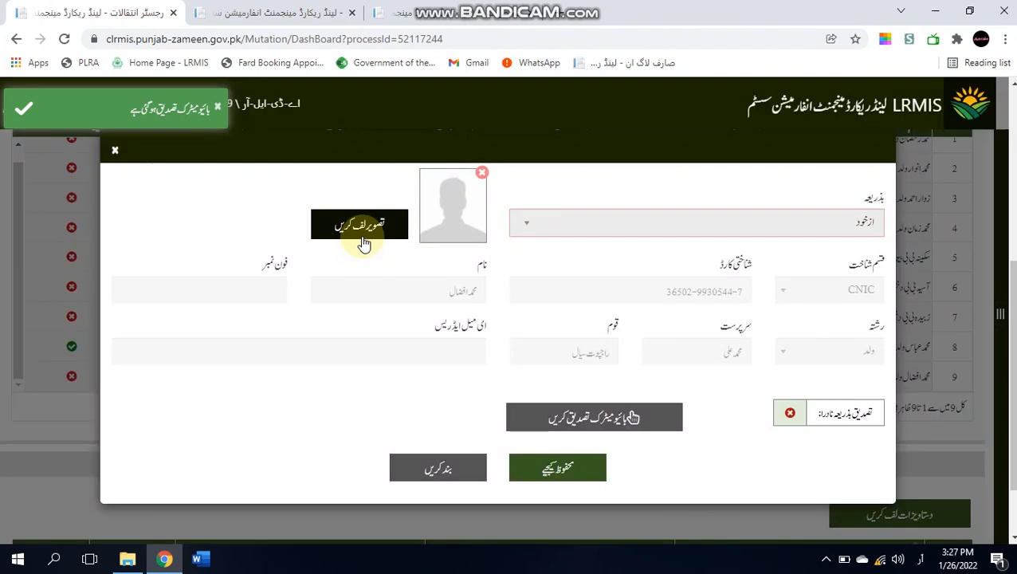
- Attach a captured webcam photo of the second witness and save the verification
left_click(363, 242)
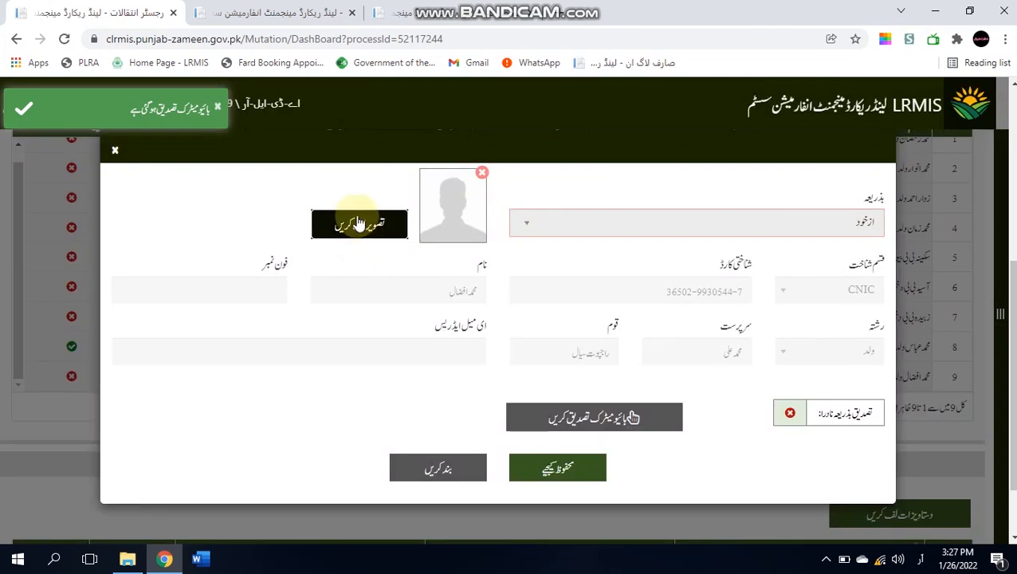
left_click(359, 224)
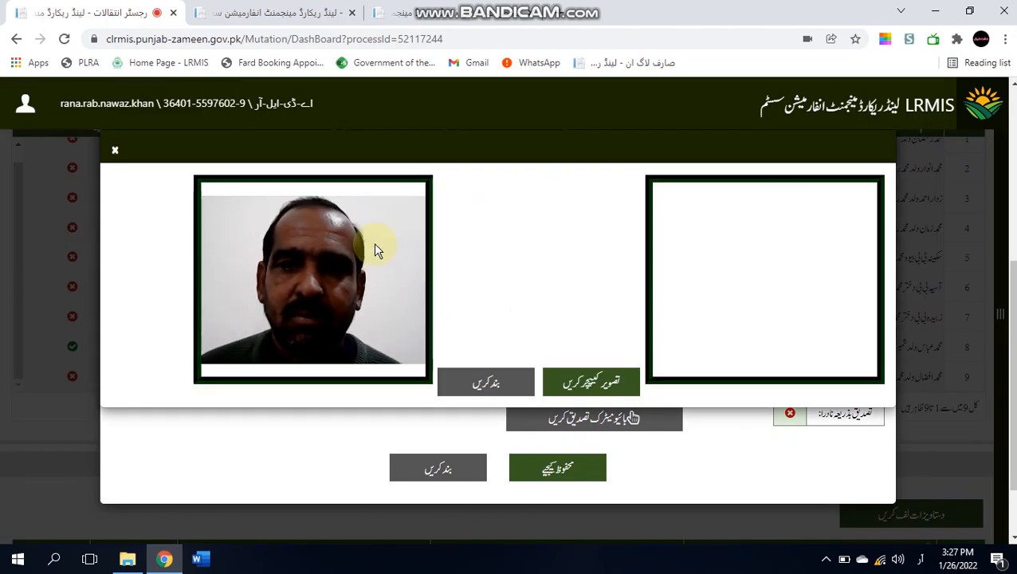
left_click(579, 381)
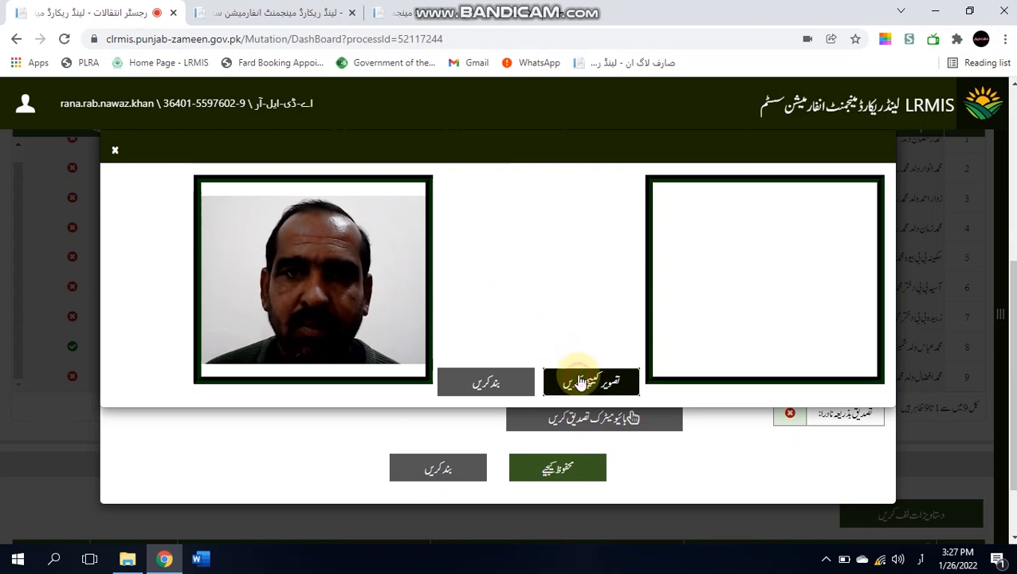
left_click(517, 382)
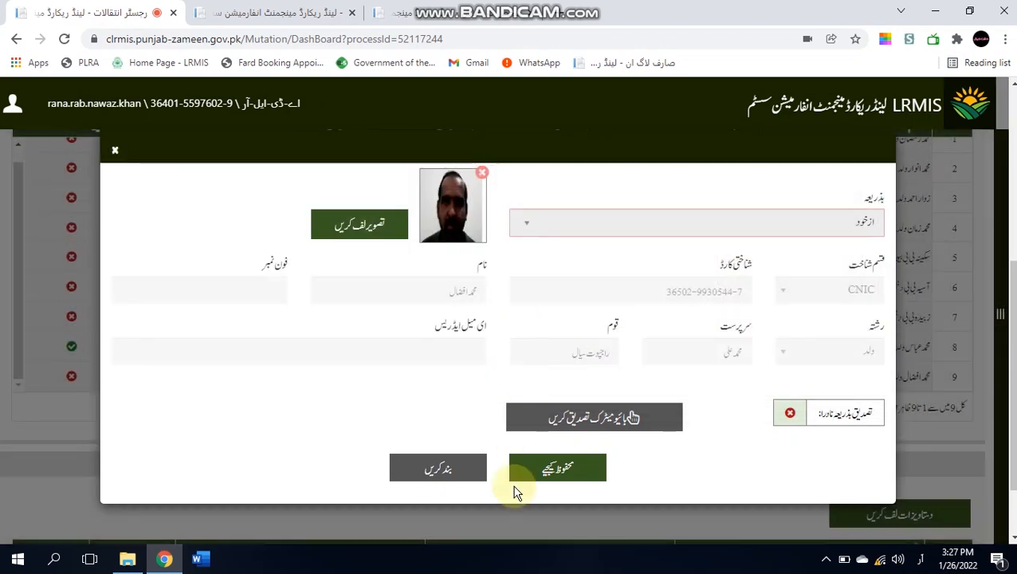
left_click(519, 475)
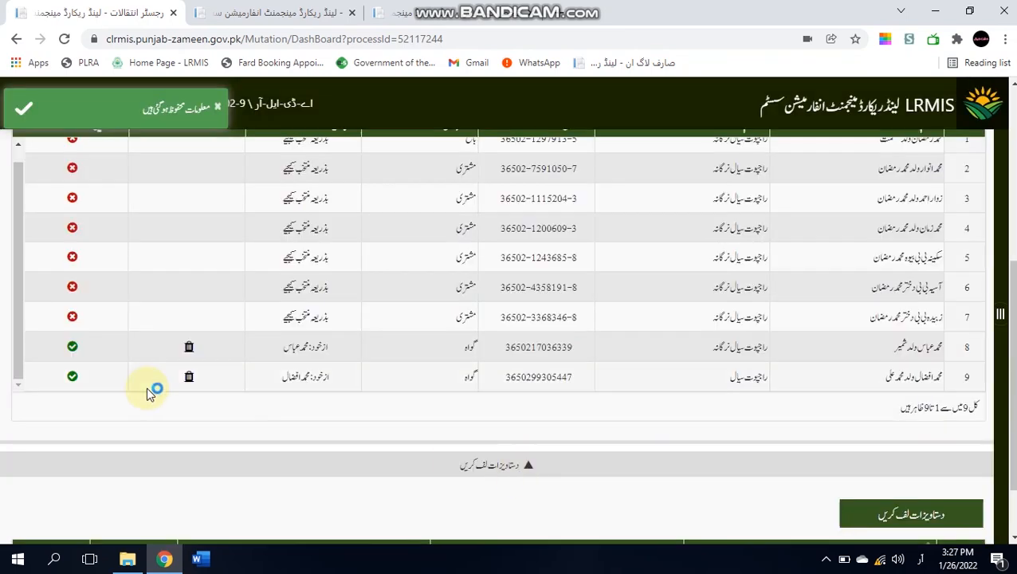
- Enroll the row 3 buyer's left thumbprint through biometric recording
left_click_drag(22, 319, 18, 268)
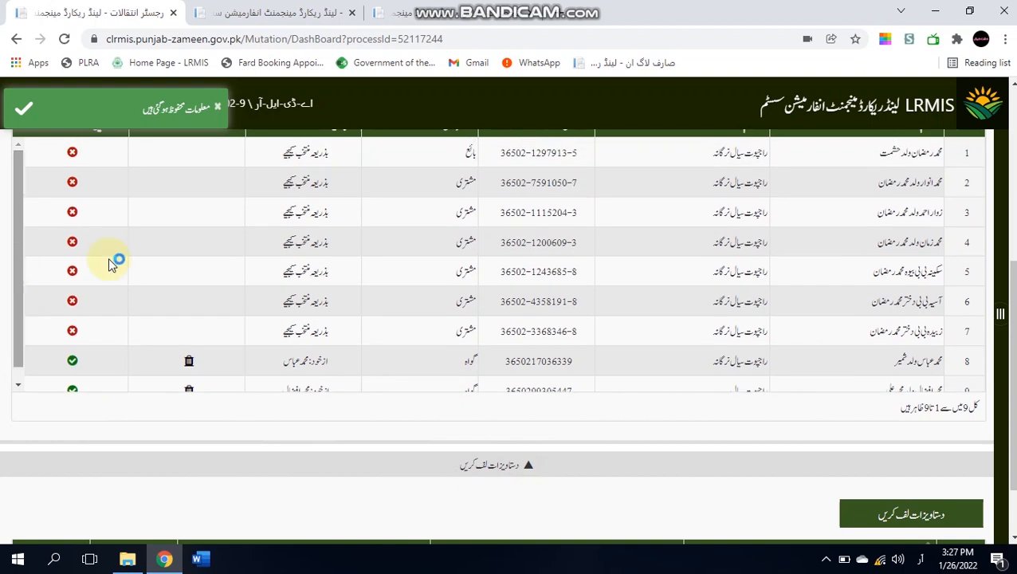
left_click(315, 214)
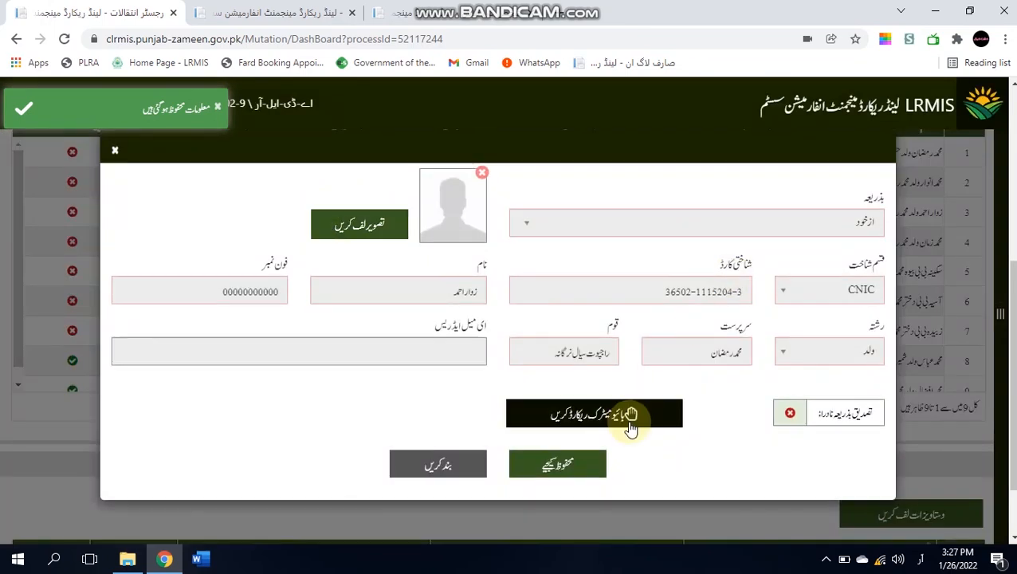
left_click(630, 423)
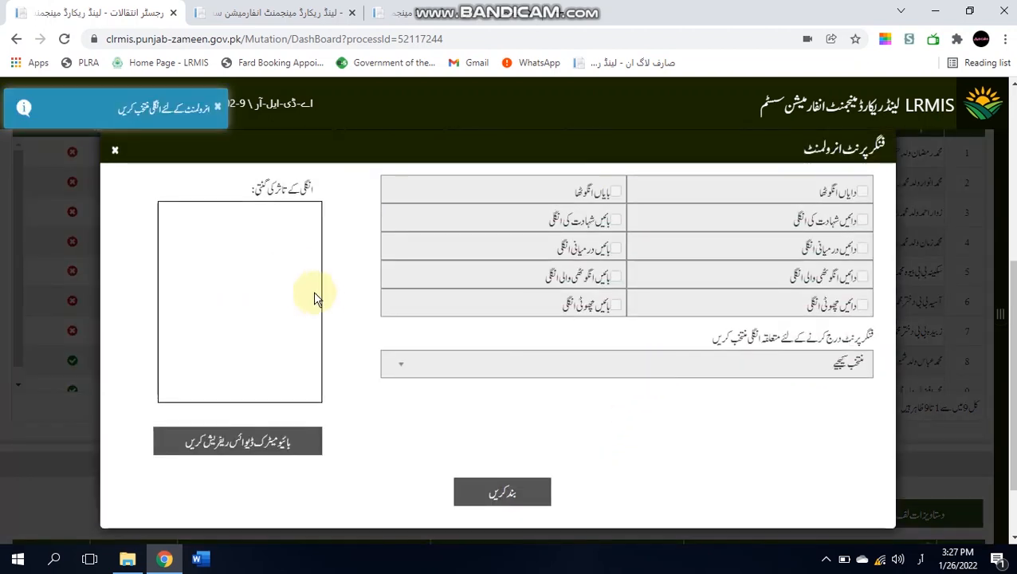
left_click(115, 150)
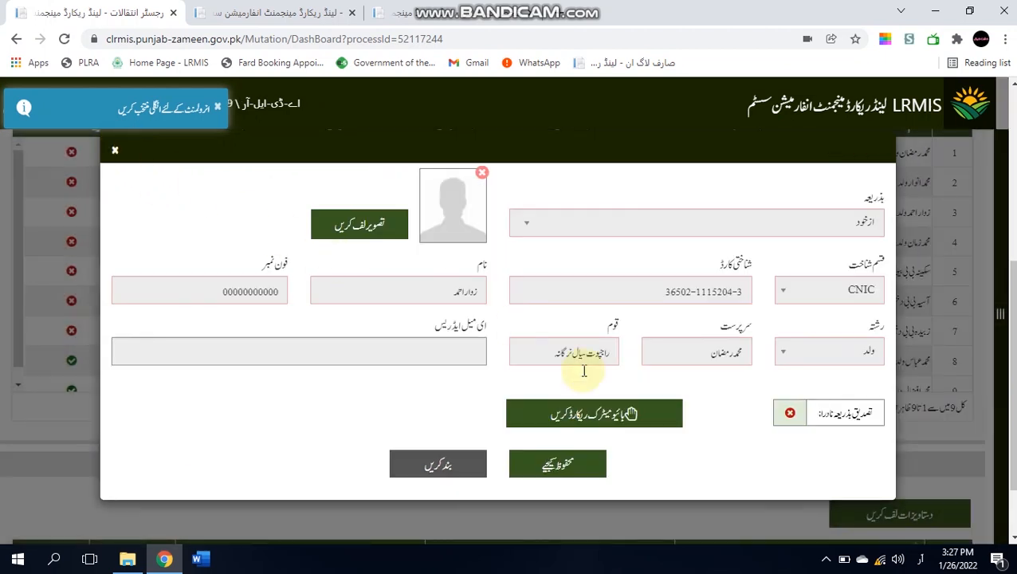
left_click(611, 413)
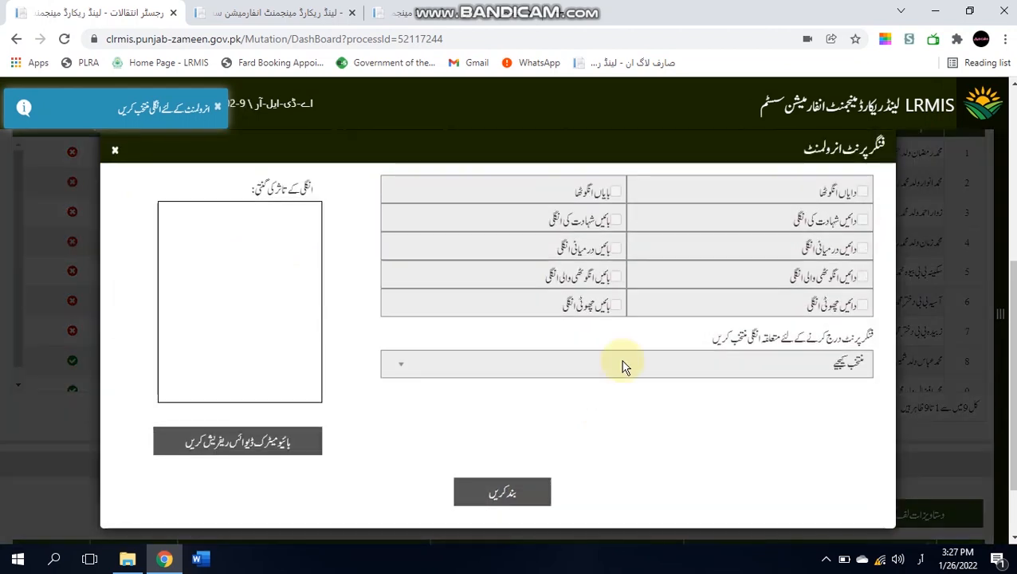
left_click(624, 366)
left_click(706, 232)
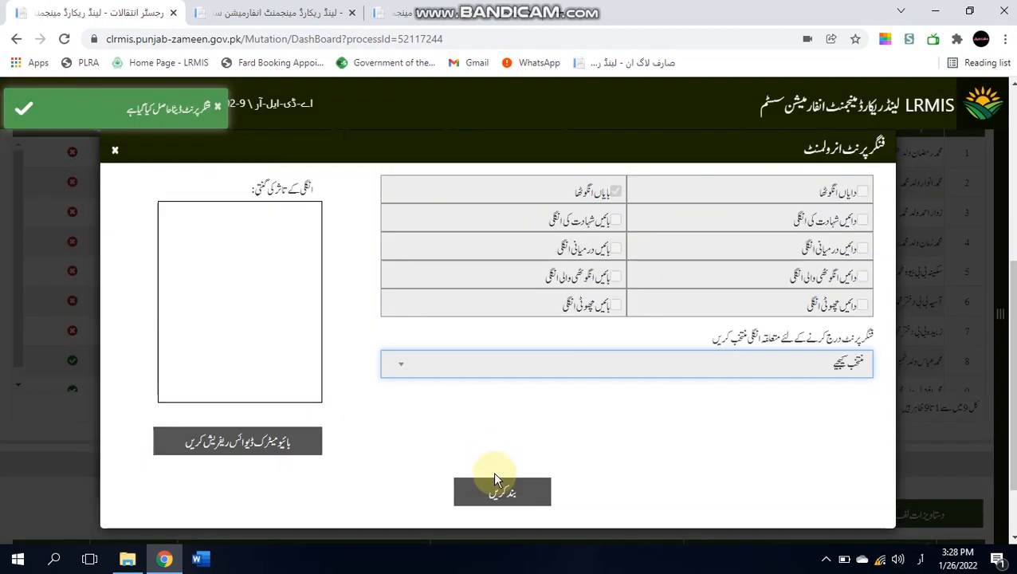
left_click(495, 486)
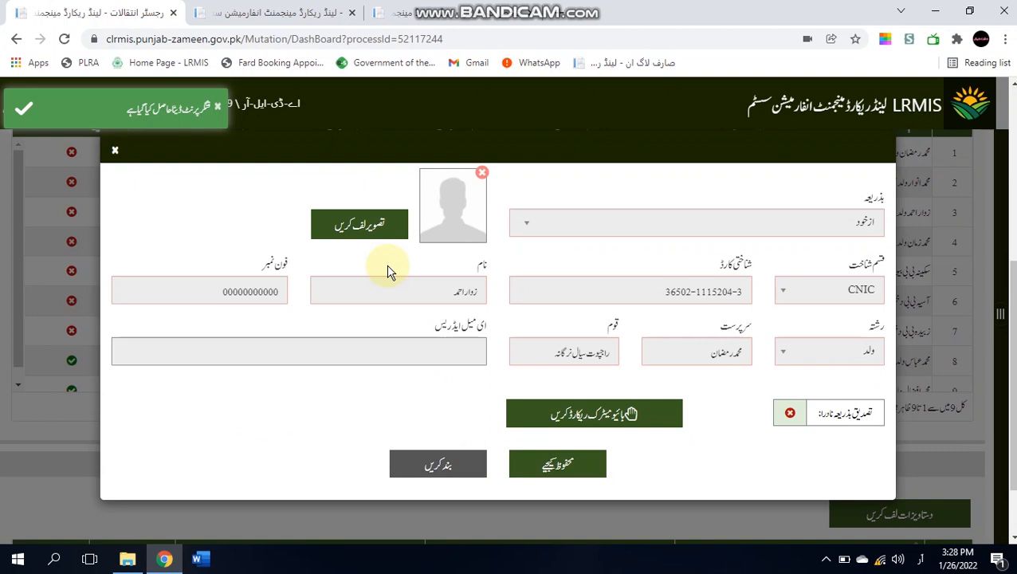
- Attach a captured webcam photo of the buyer and save row 3's verification
left_click(382, 217)
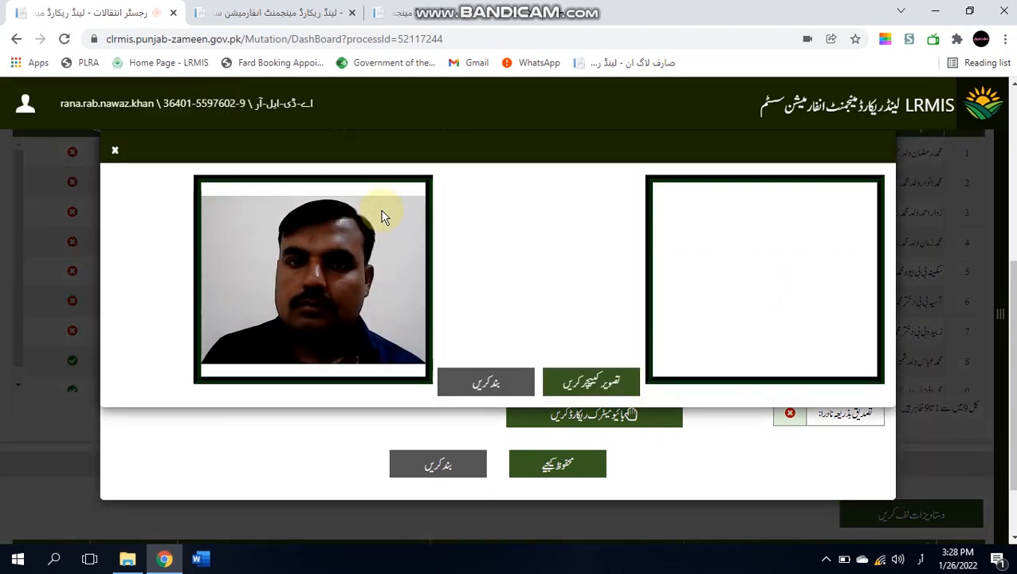
left_click(578, 381)
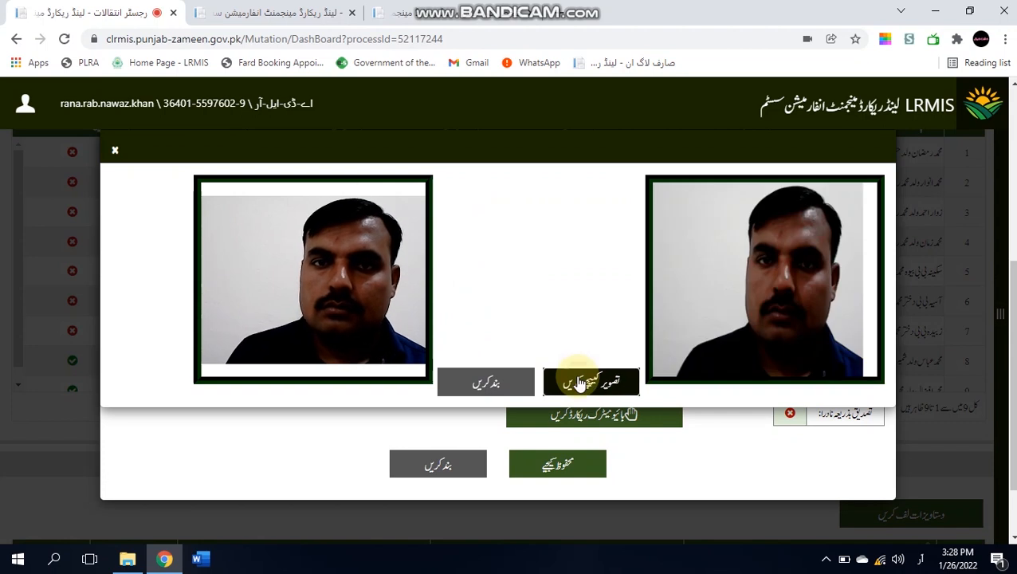
left_click(502, 381)
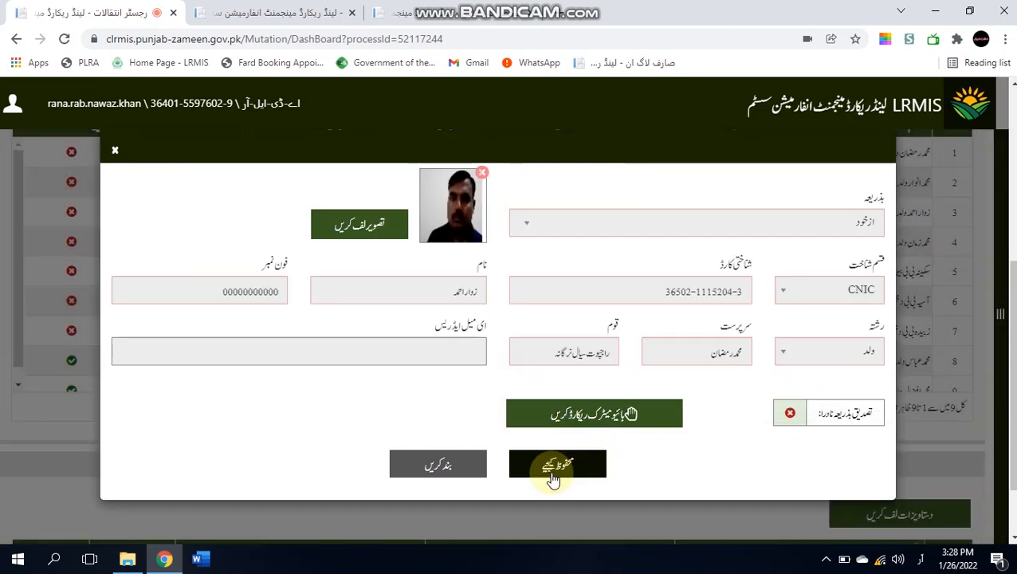
left_click(550, 470)
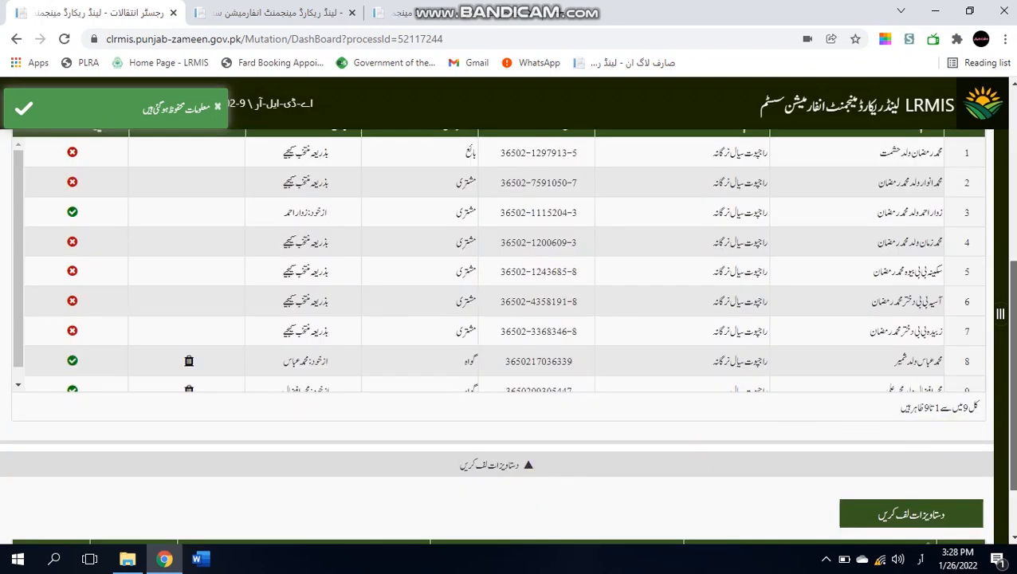
scroll(1006, 319, "up", 2)
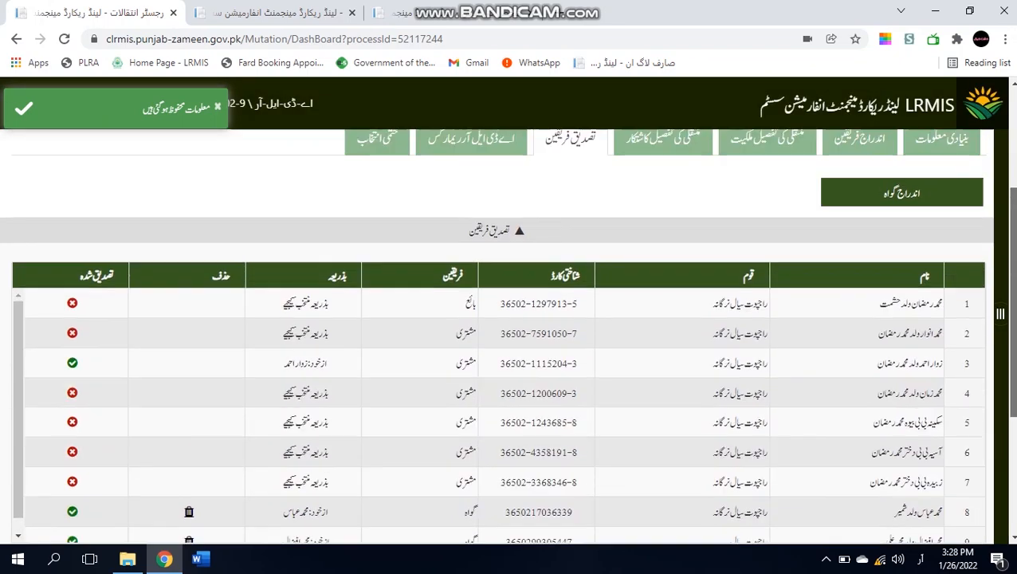
- Set row 2 to verification via نمائندہ مشتری, fill the representative's CNIC, and scan his fingerprint
left_click(303, 338)
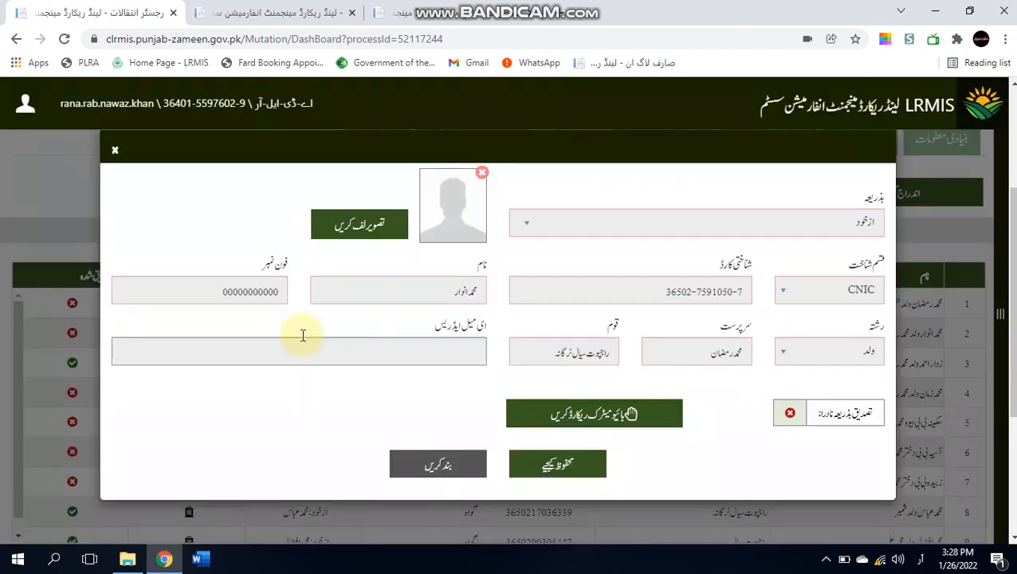
left_click(591, 237)
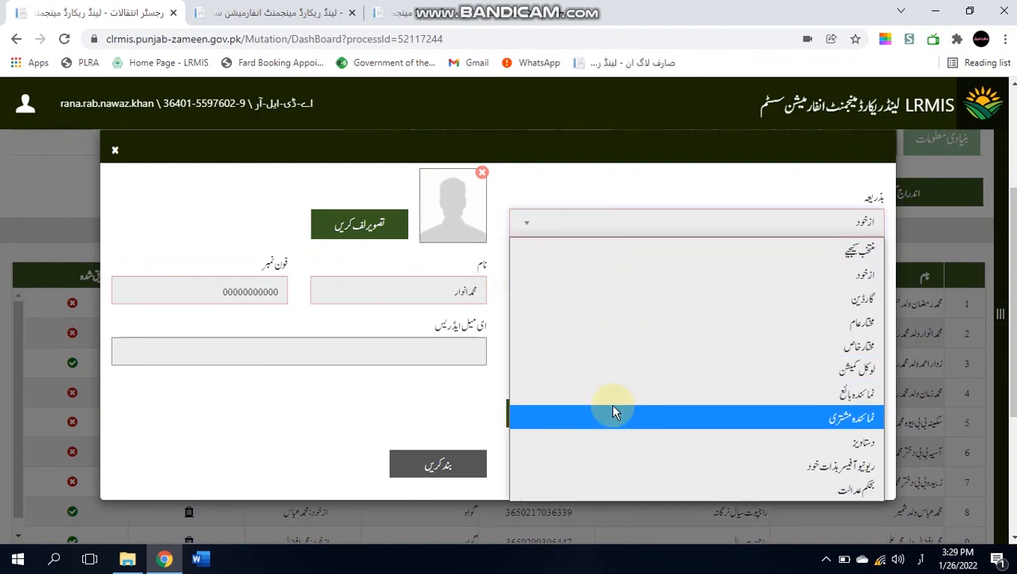
left_click(614, 411)
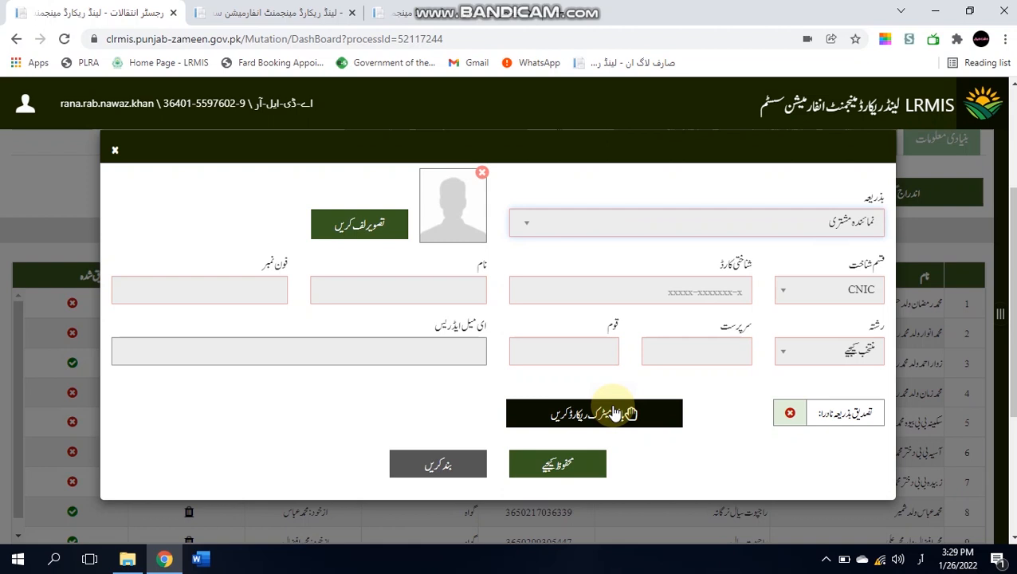
left_click(635, 290)
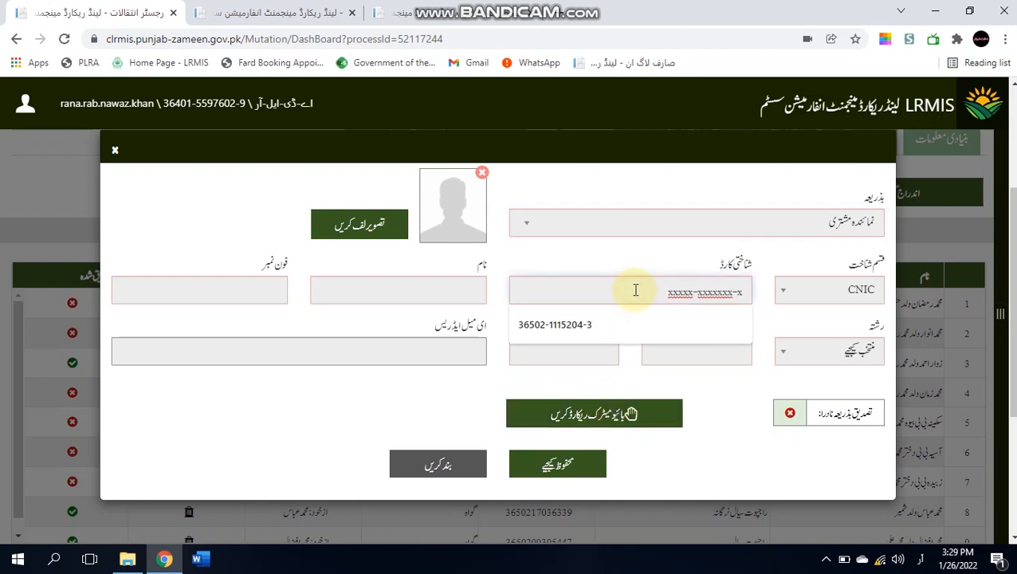
left_click(621, 324)
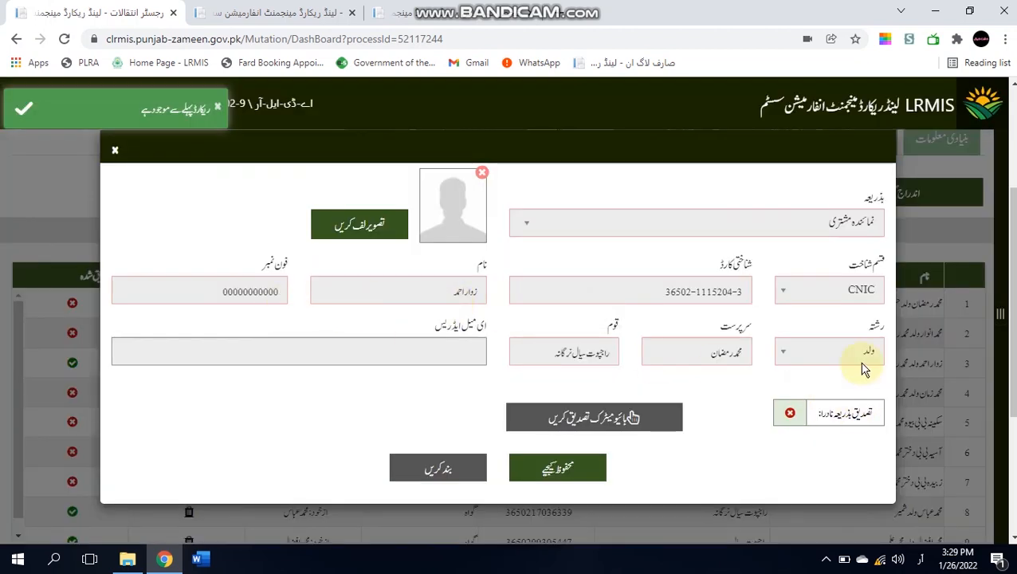
left_click(575, 422)
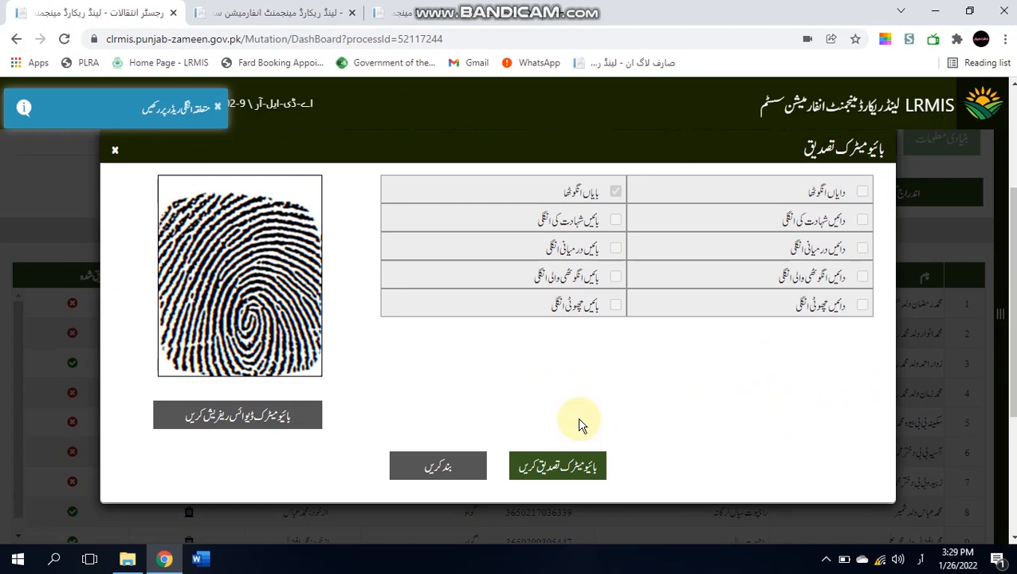
- Submit the representative's fingerprint, attach a captured webcam photo, and save row 2's verification
left_click(573, 470)
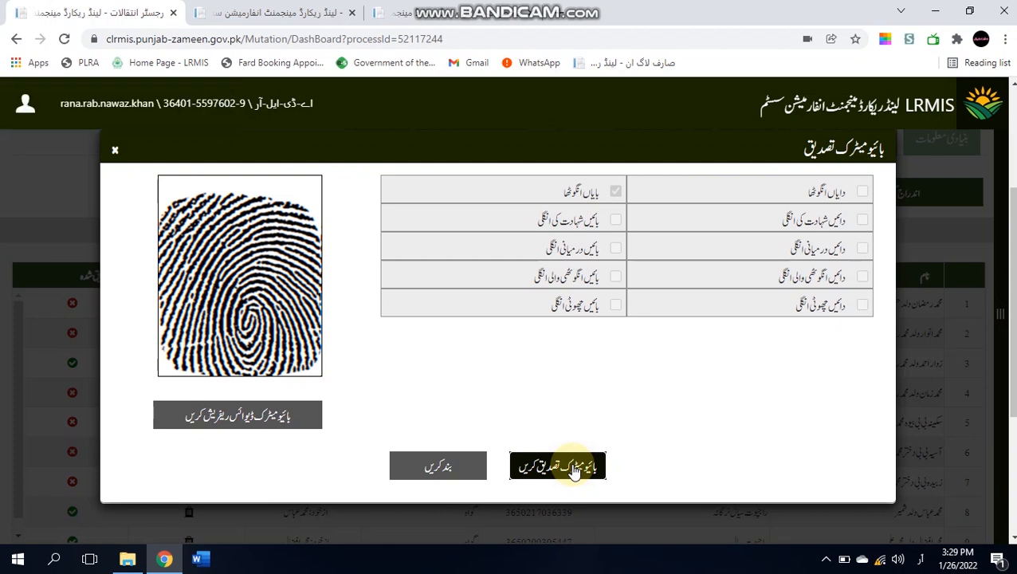
left_click(574, 470)
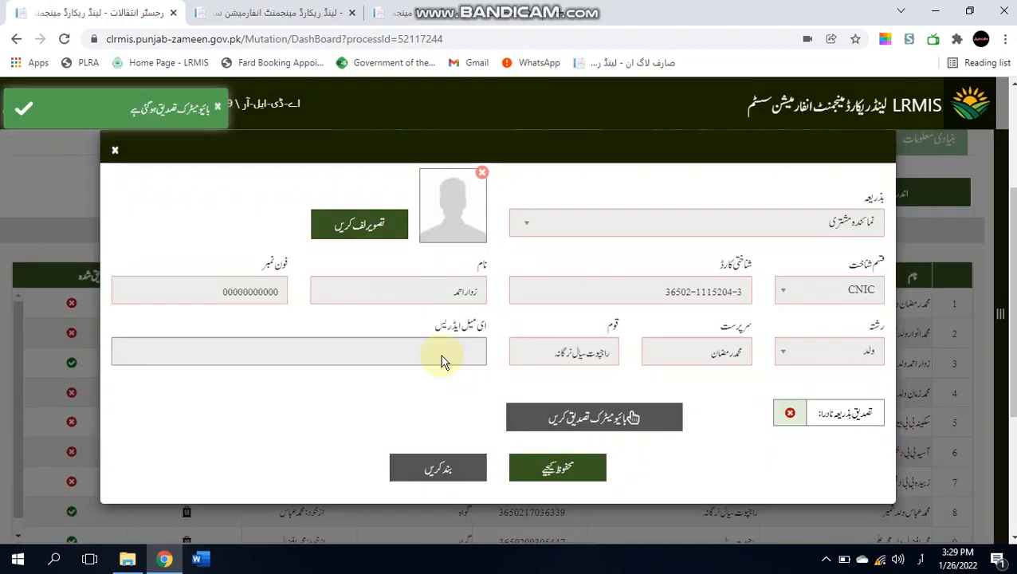
left_click(381, 241)
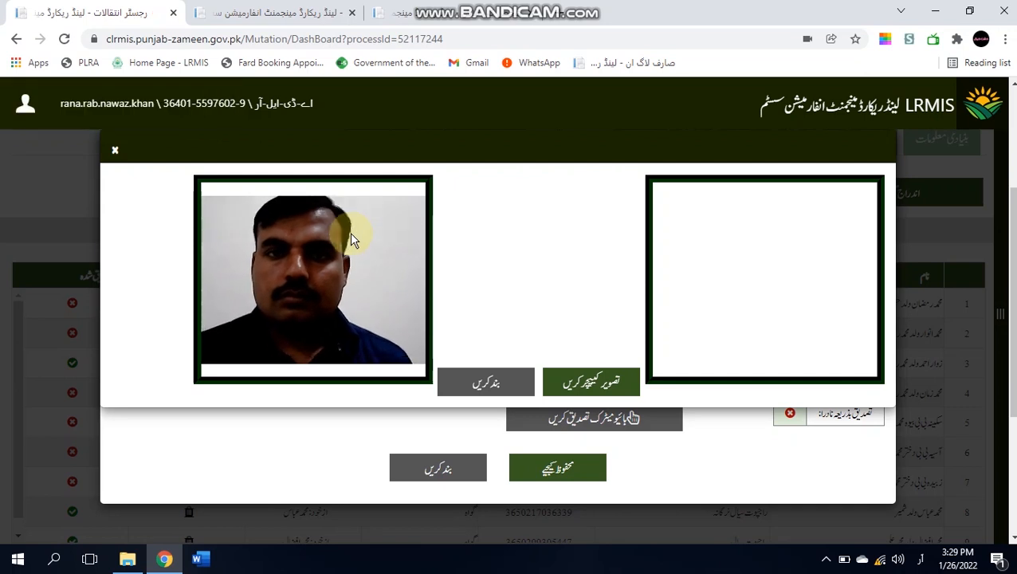
left_click(585, 383)
left_click(510, 380)
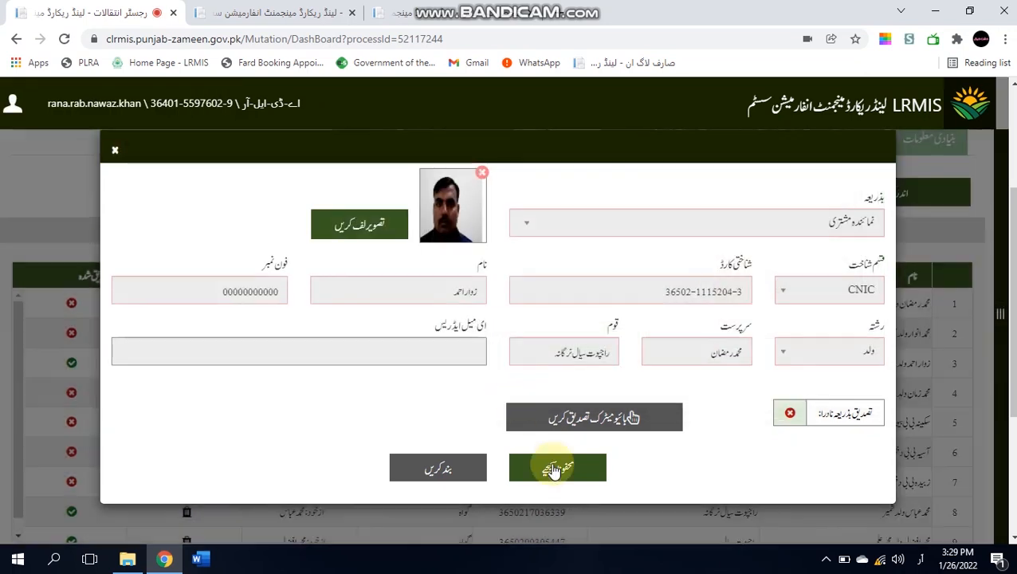
left_click(554, 470)
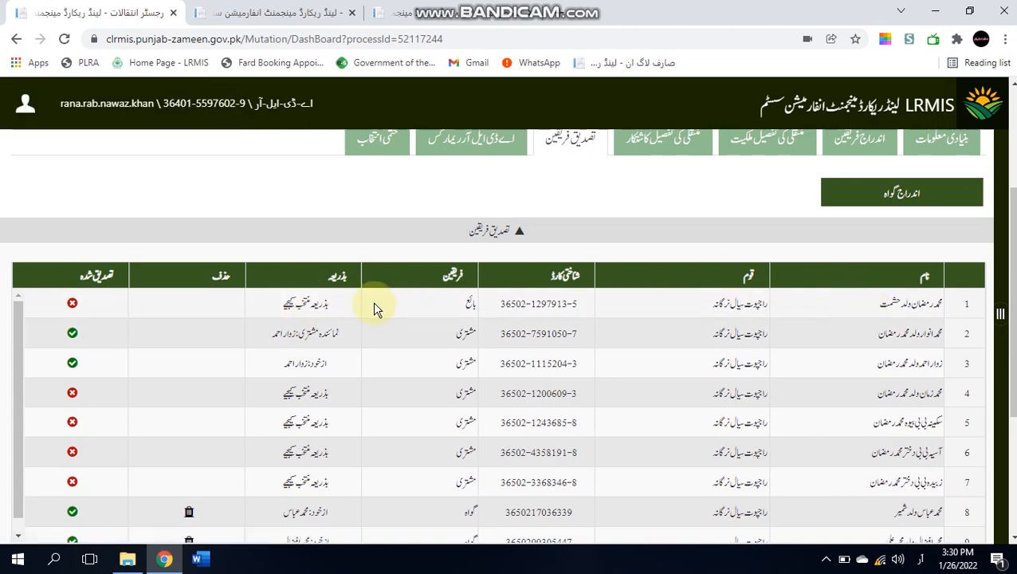
- Set parties 1 and 4 to دستاویز (document) verification and save each
left_click(307, 301)
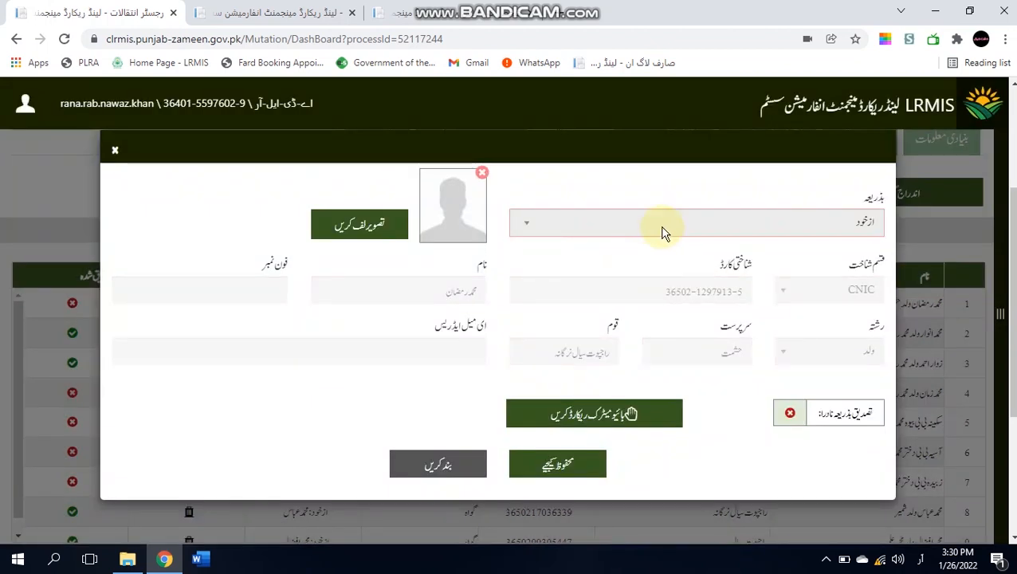
left_click(665, 228)
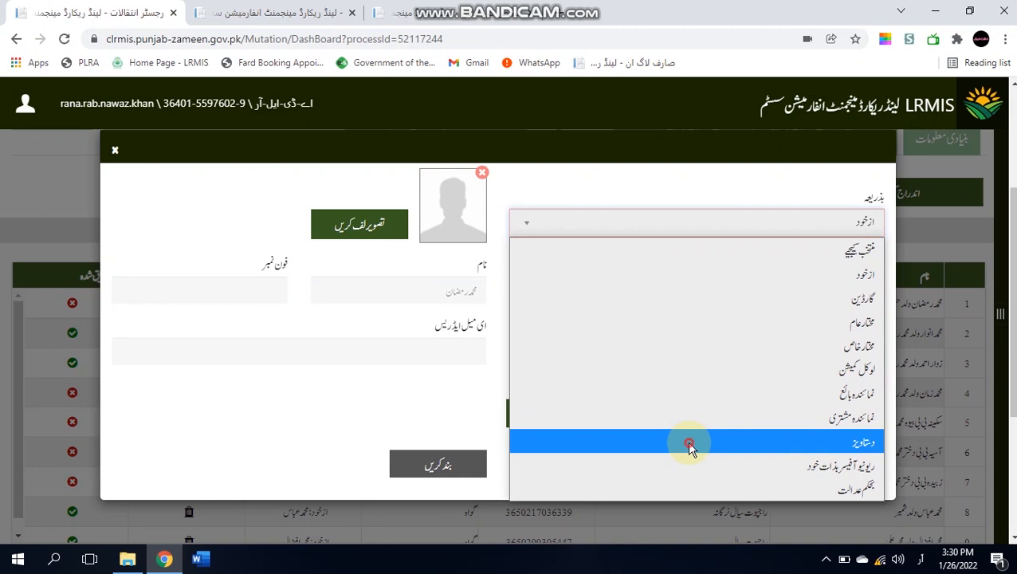
left_click(689, 443)
left_click(562, 279)
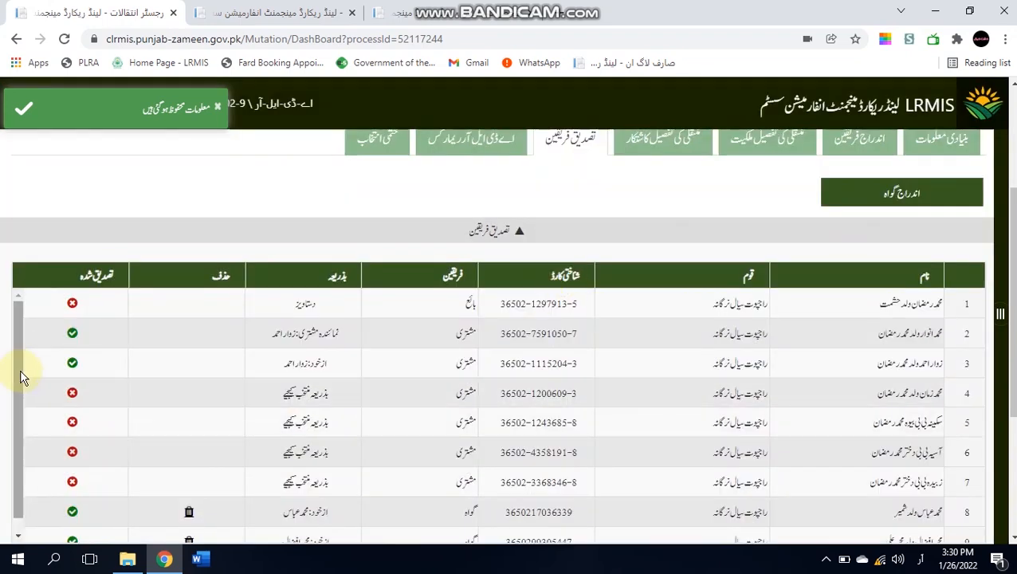
left_click_drag(18, 370, 20, 446)
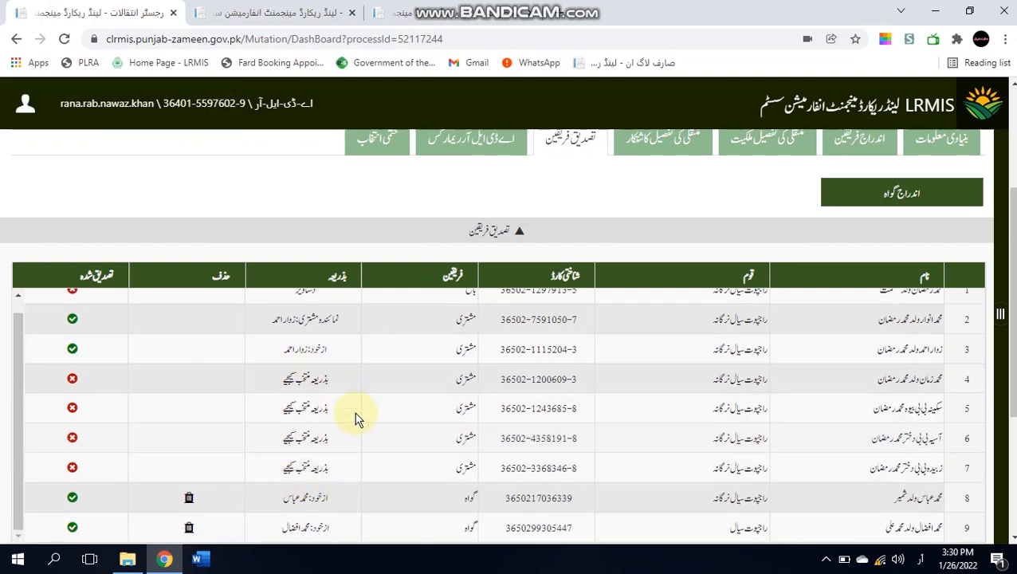
left_click(299, 380)
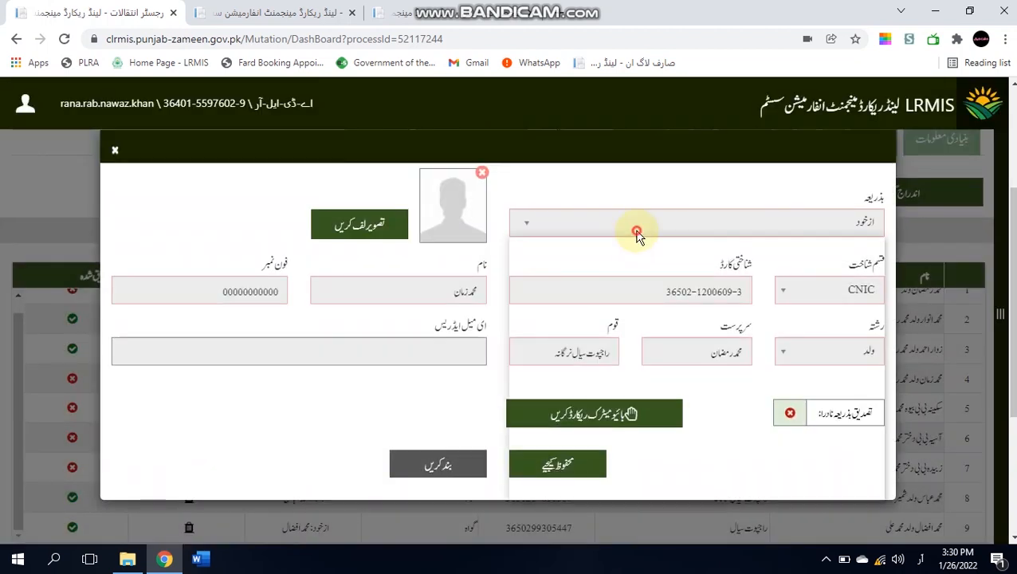
left_click(640, 230)
left_click(666, 449)
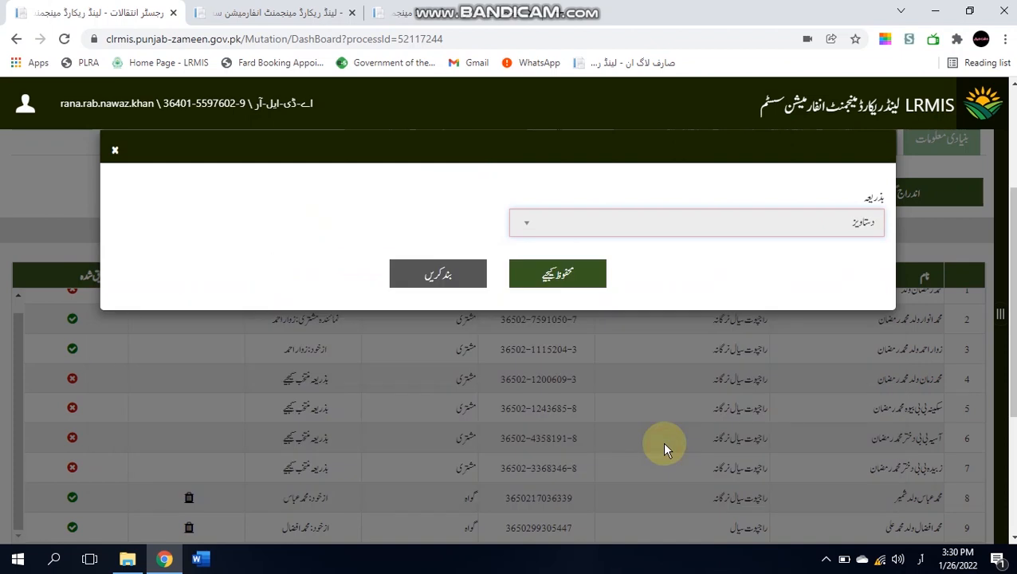
left_click(564, 283)
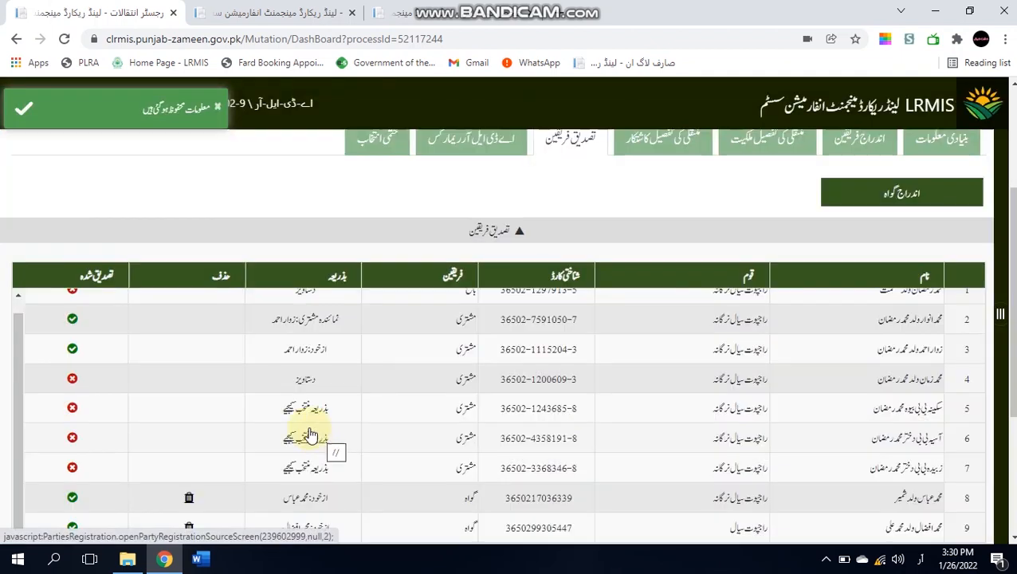
- Set parties 5, 6 and 7 to دستاویز (document) verification and save each
left_click(303, 416)
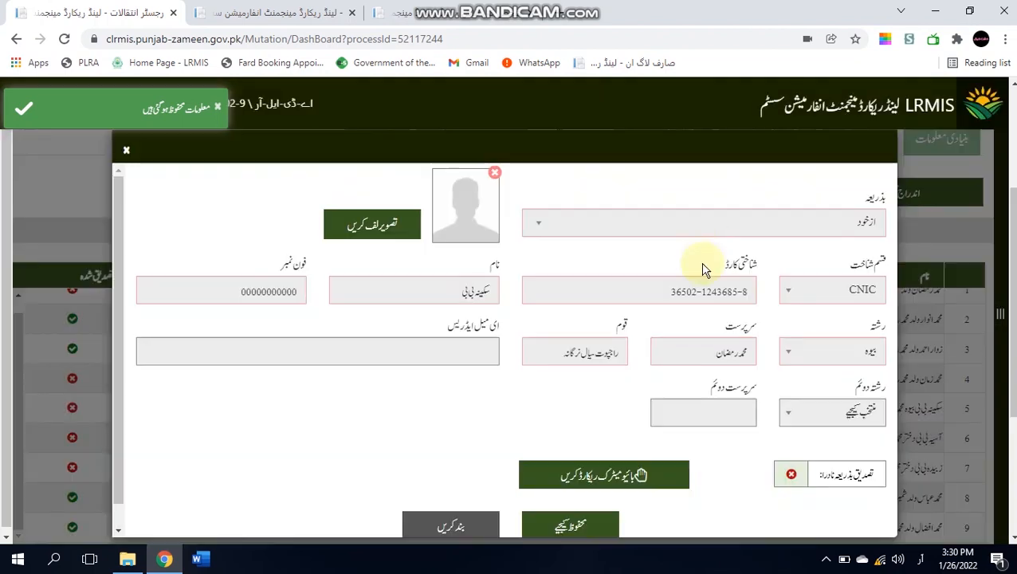
left_click(707, 233)
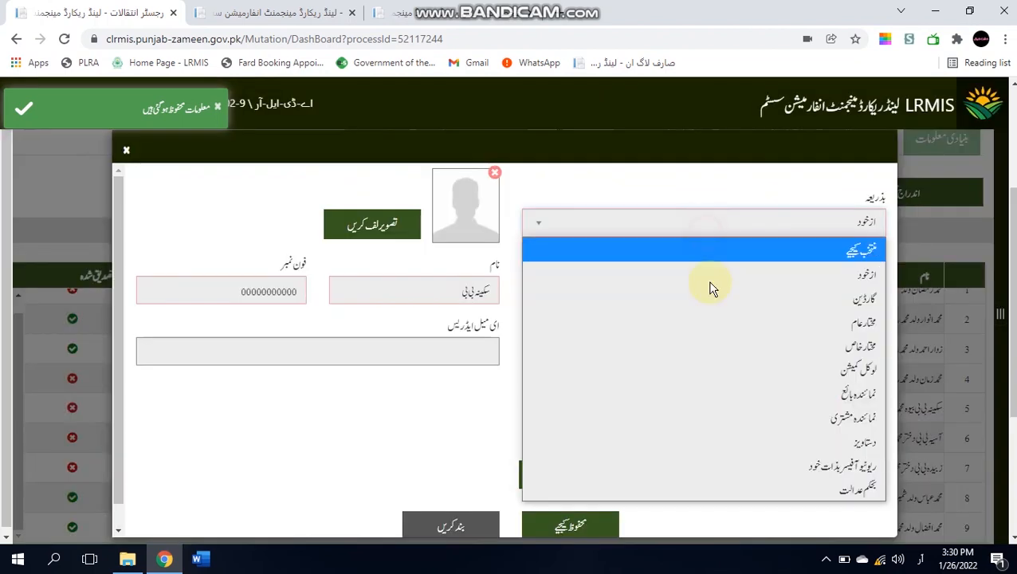
left_click(733, 438)
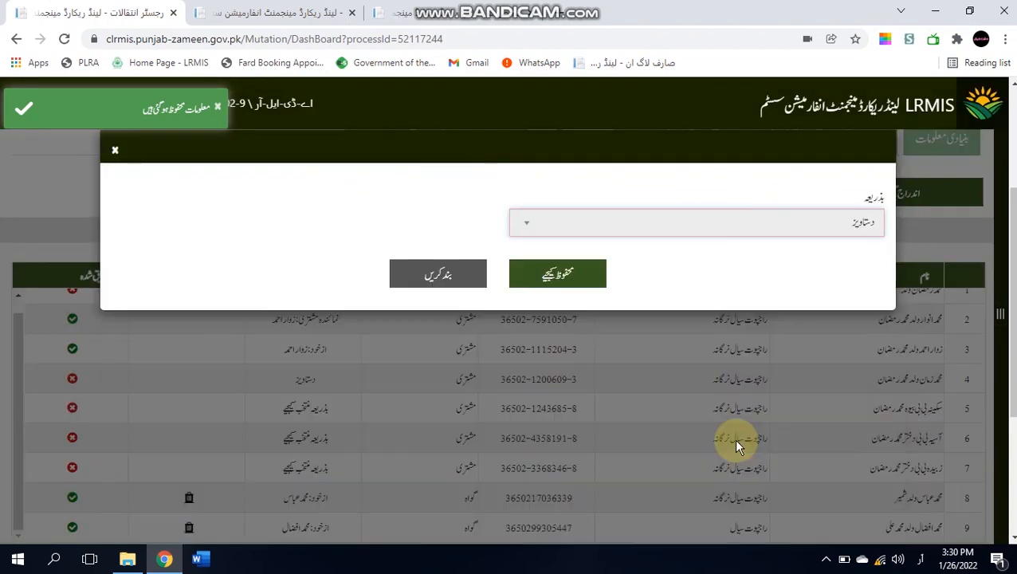
left_click(579, 283)
left_click(318, 450)
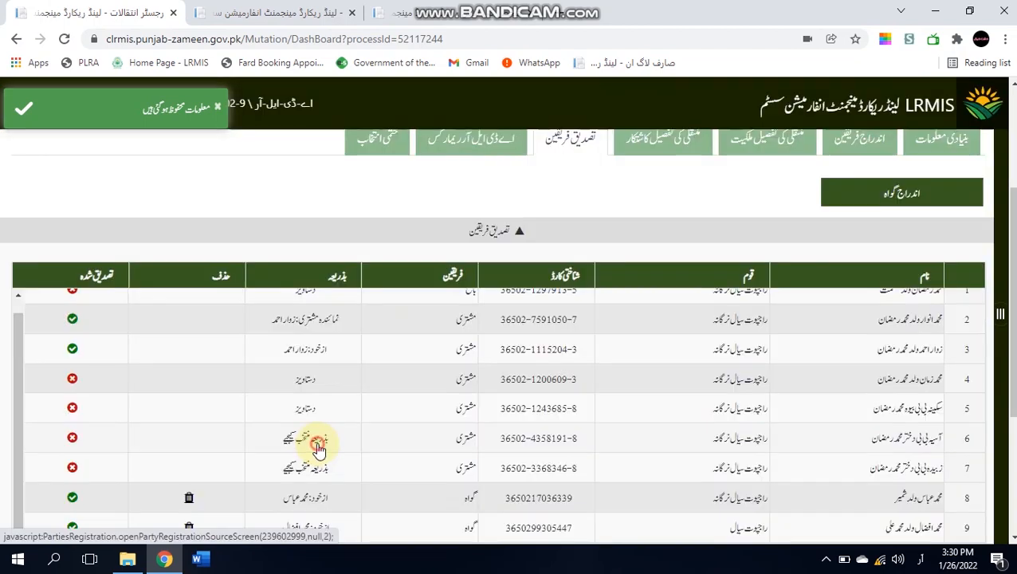
left_click(317, 441)
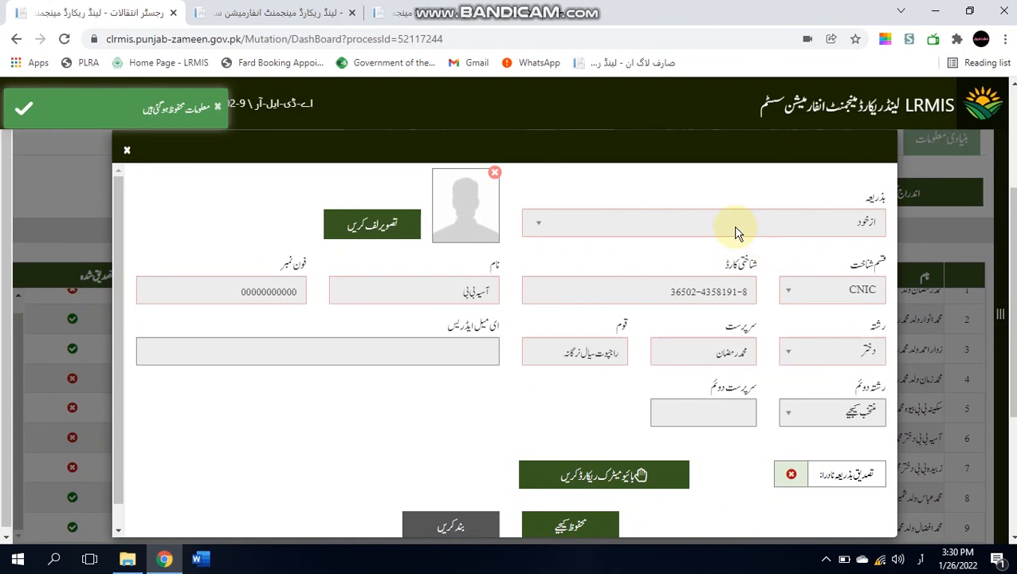
left_click(738, 228)
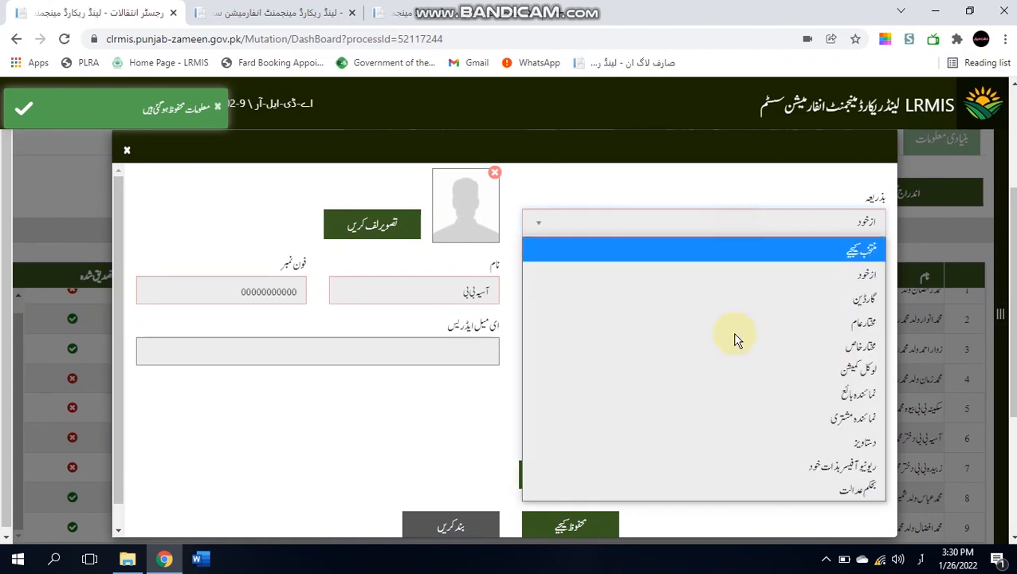
left_click(725, 446)
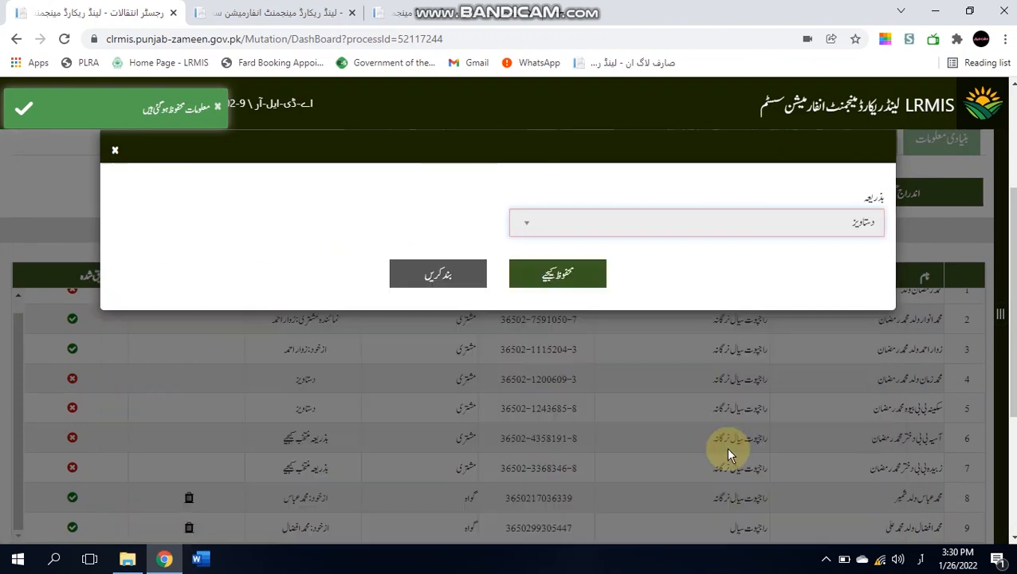
left_click(522, 276)
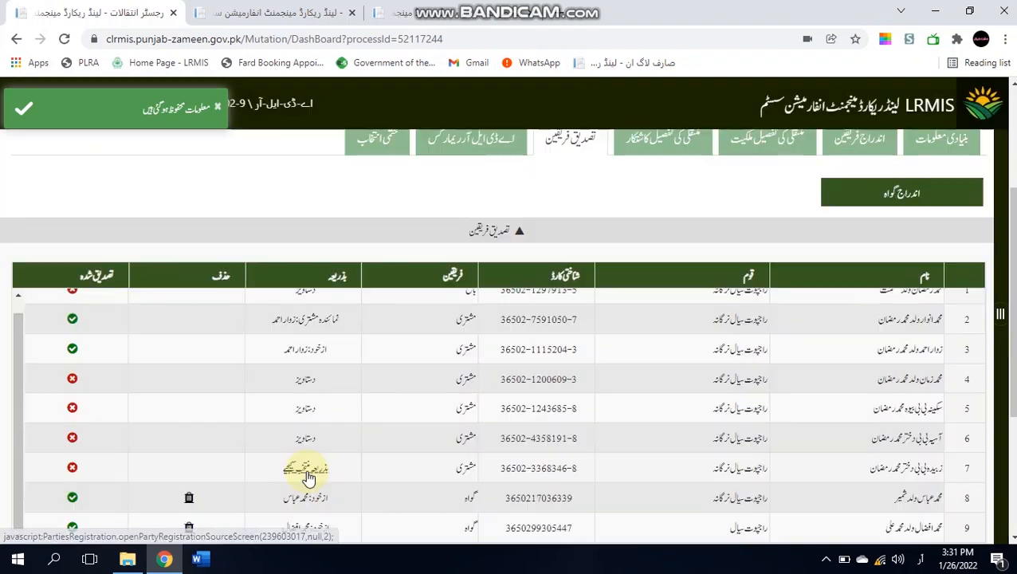
left_click(307, 472)
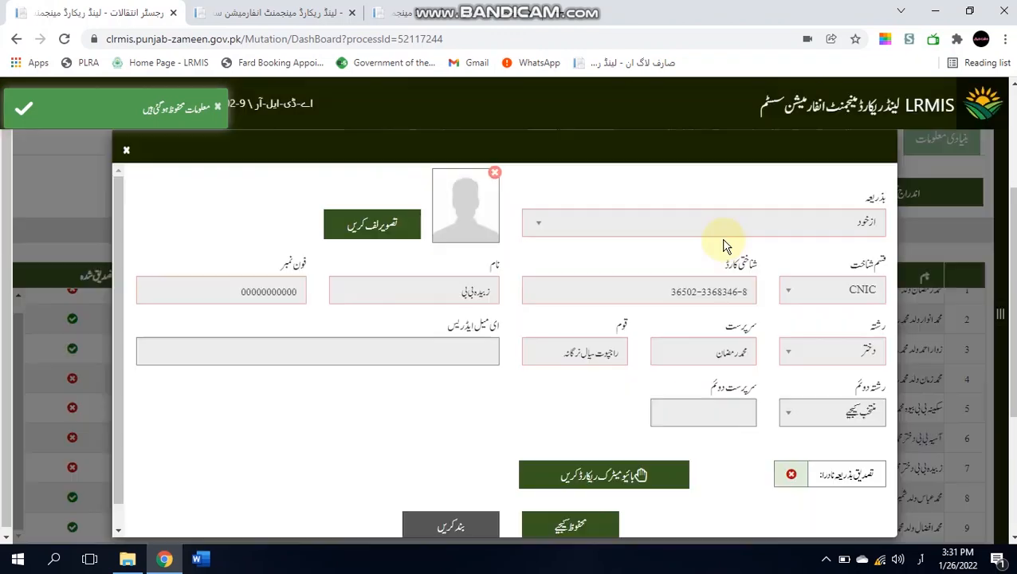
left_click(722, 227)
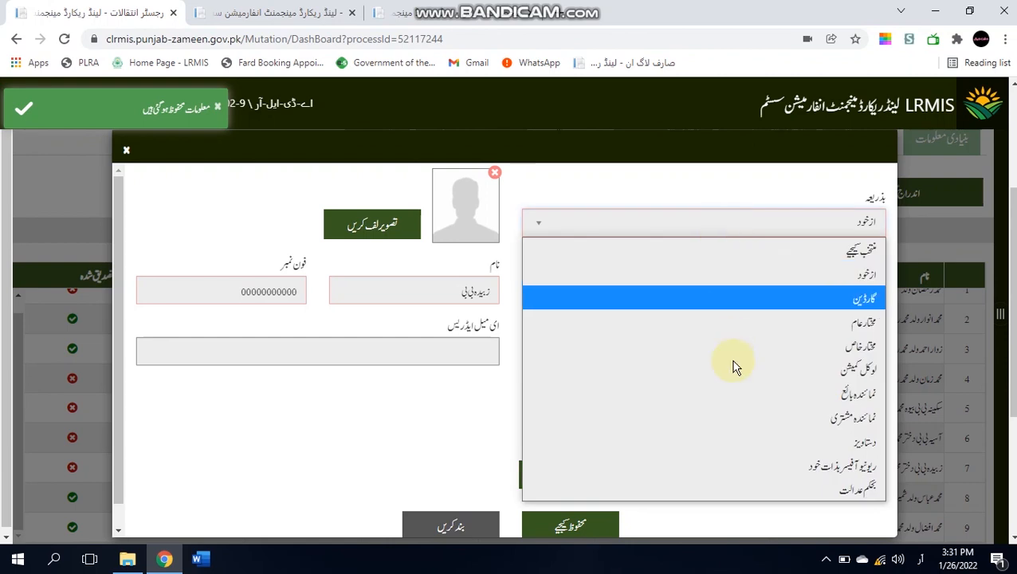
left_click(738, 439)
left_click(581, 292)
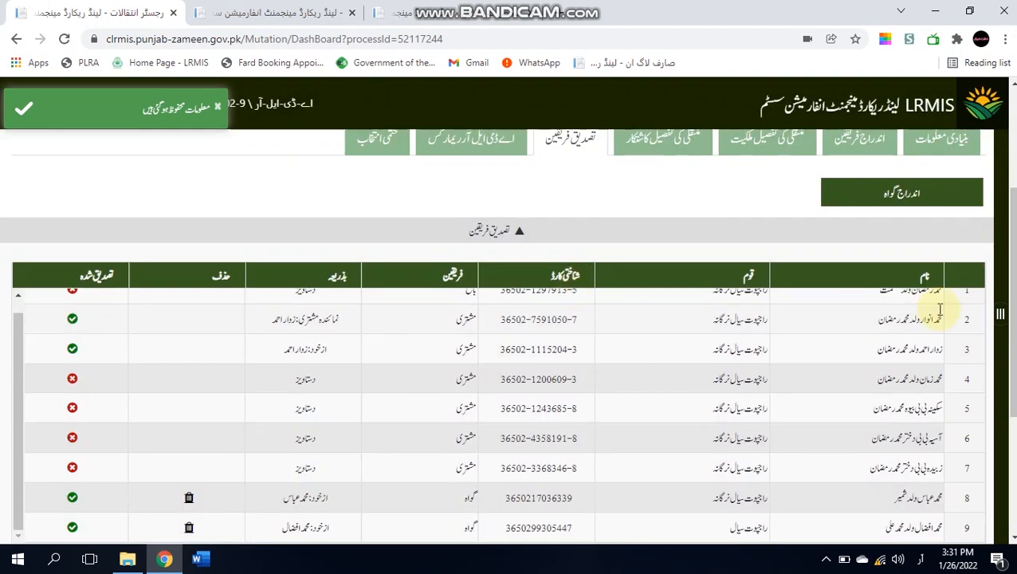
- Scroll back up and switch to the اے ڈی ایل آر ریمارکس (ADLR remarks) section
mouse_move(1014, 289)
left_mouse_down()
mouse_move(1014, 374)
mouse_move(1013, 300)
left_mouse_up()
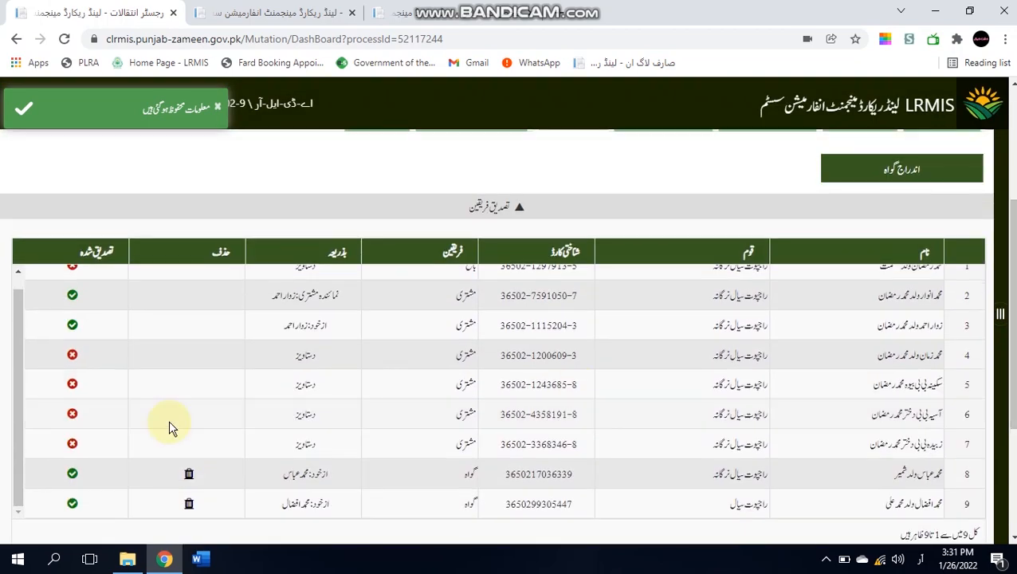
left_click_drag(18, 409, 23, 364)
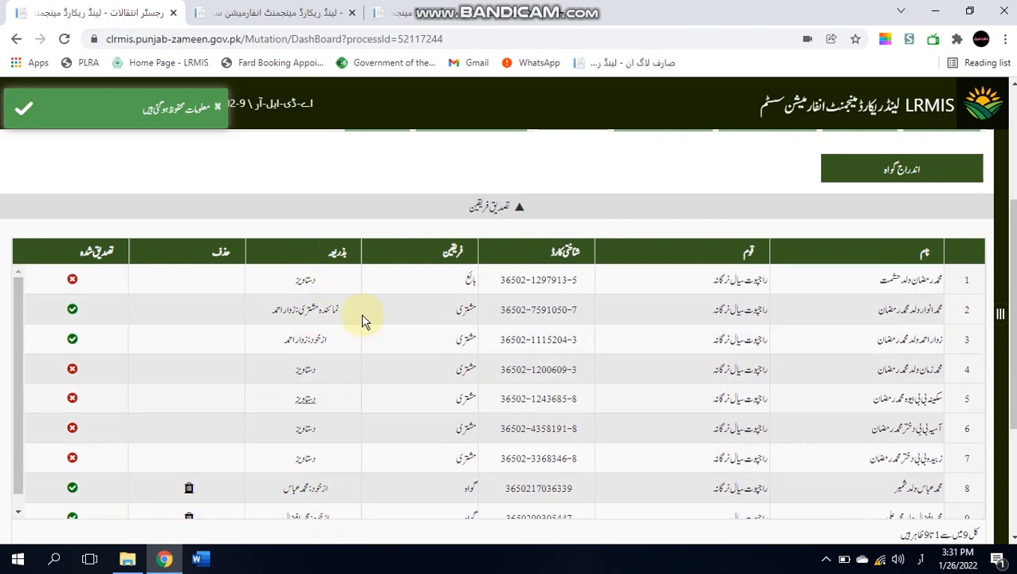
left_click_drag(1014, 279, 1013, 201)
left_click(466, 277)
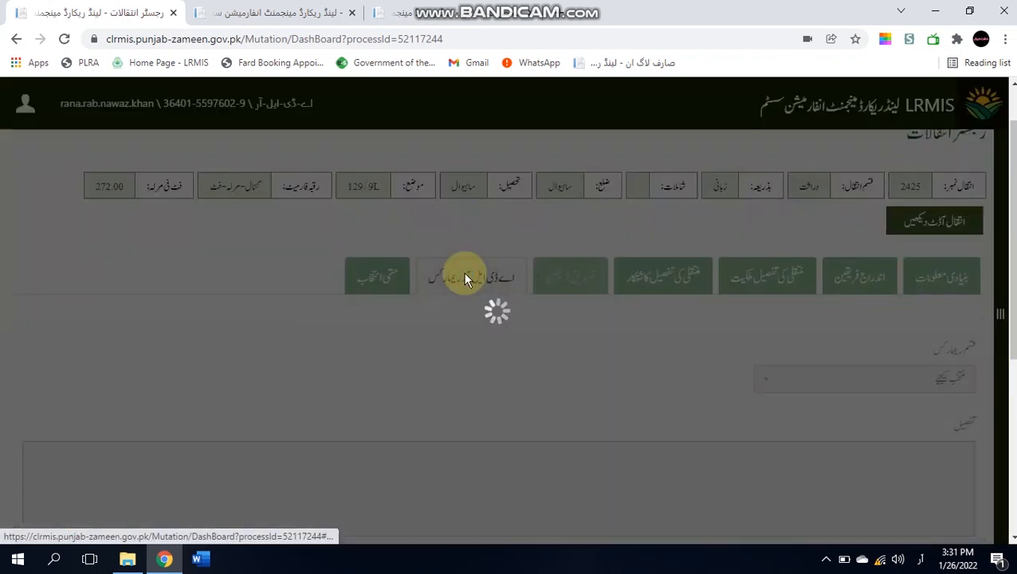
- Choose فیصلہ as remark type and retype the decision text's opening Sahiwal location phrase, adding the missing letter
scroll(932, 363, "down", 1)
left_click(901, 341)
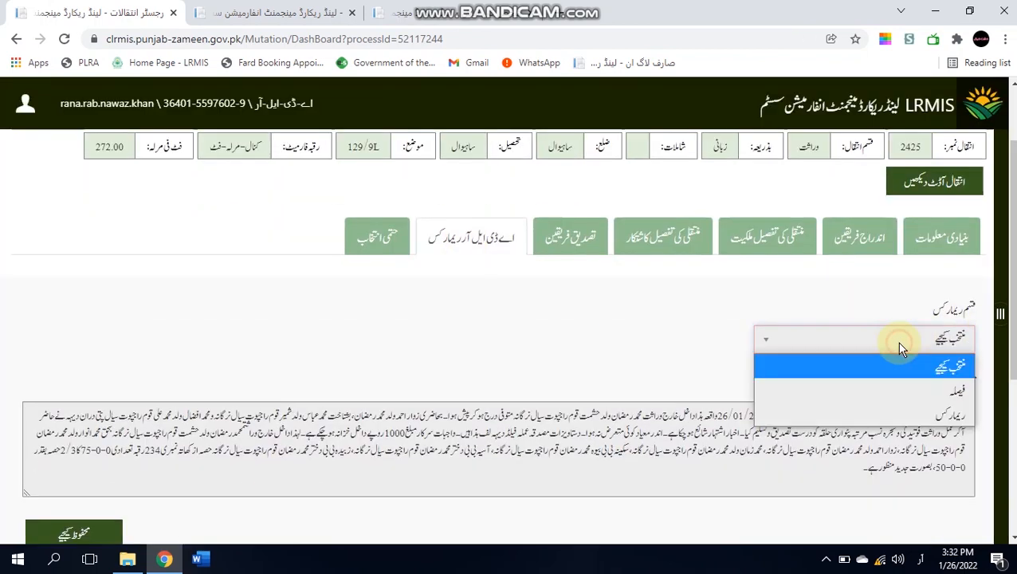
left_click(901, 391)
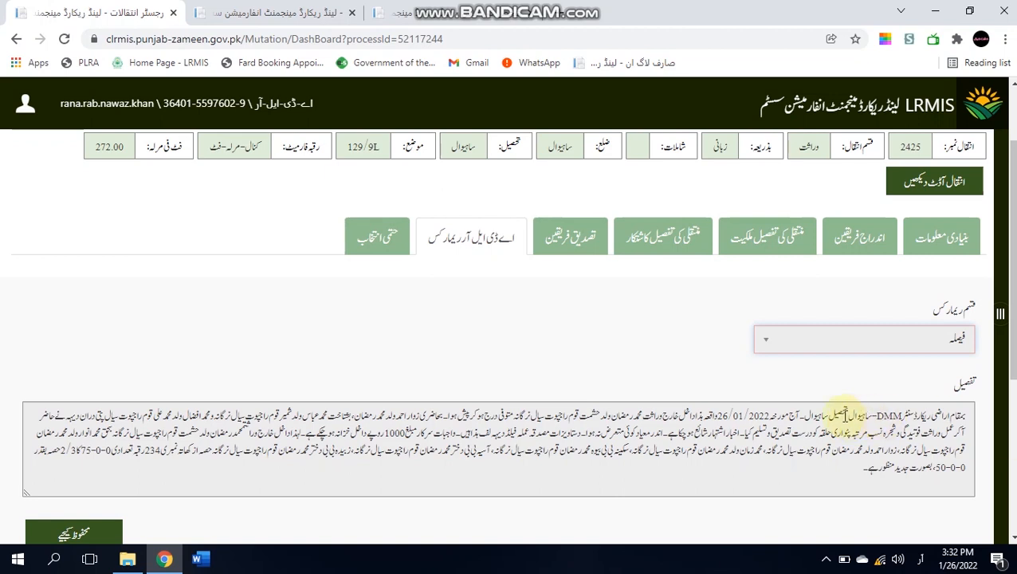
left_click_drag(805, 416, 996, 409)
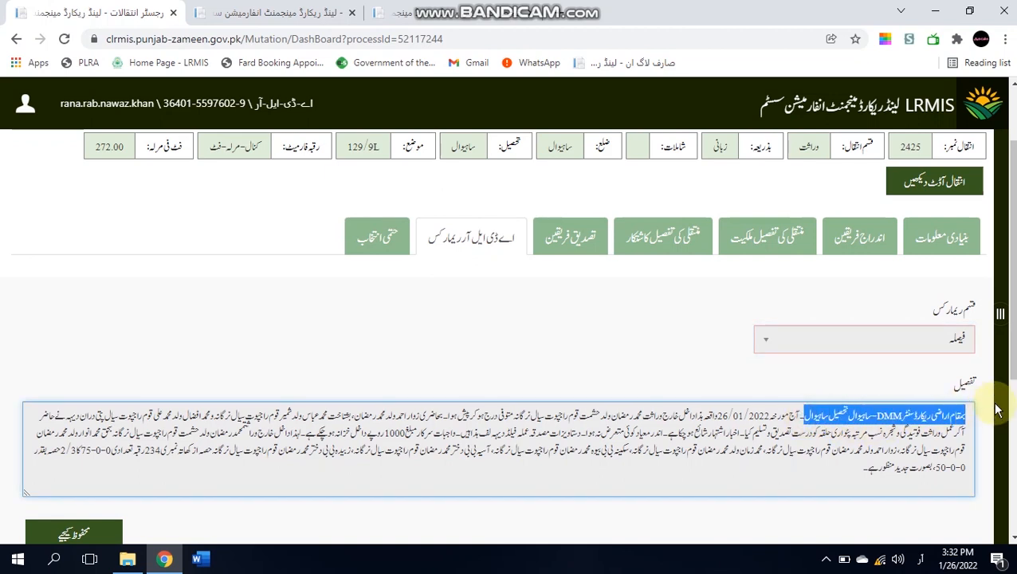
key("BackSpace")
type("بمقام ")
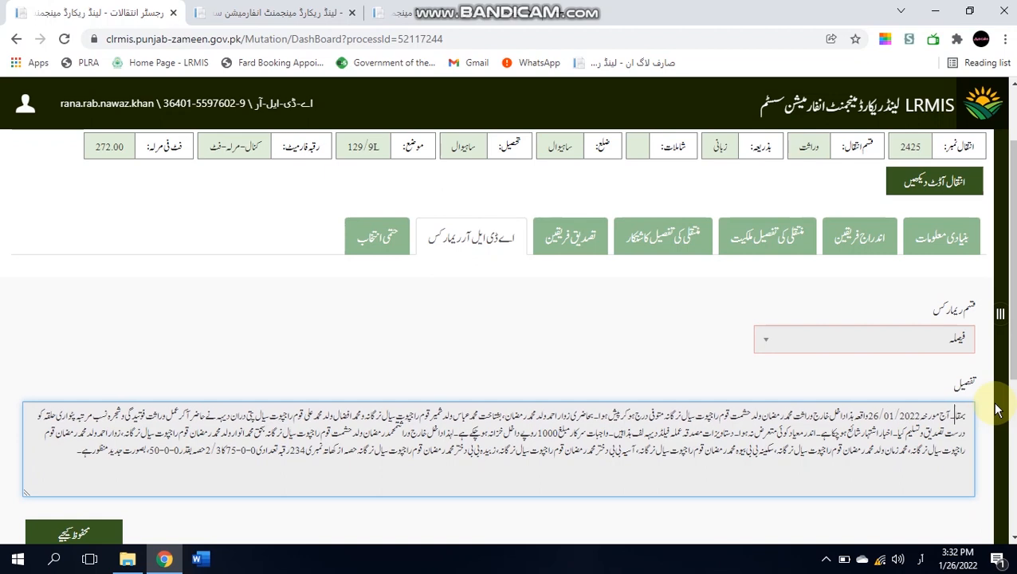
type("دیہی مرکز")
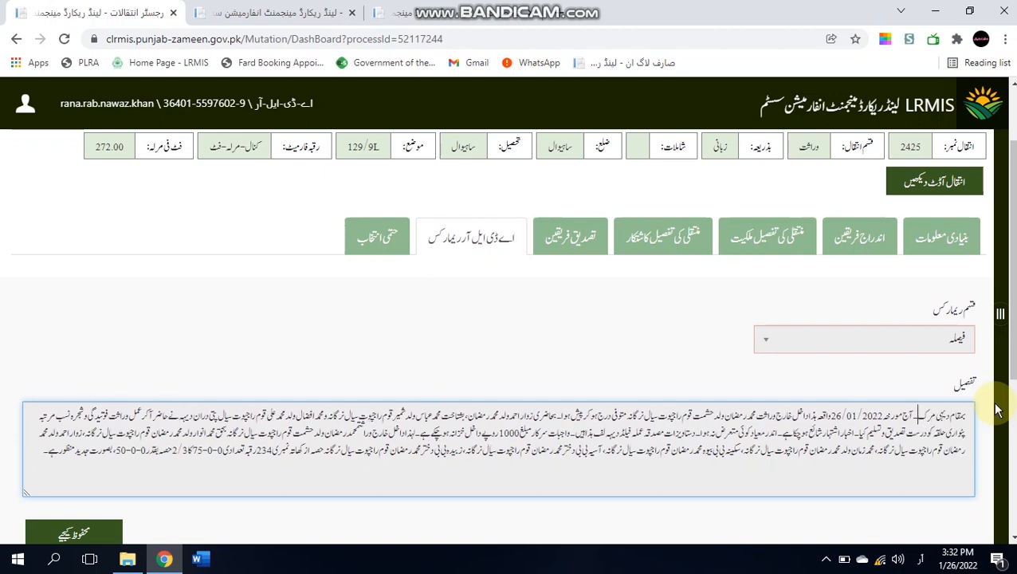
type(" ال")
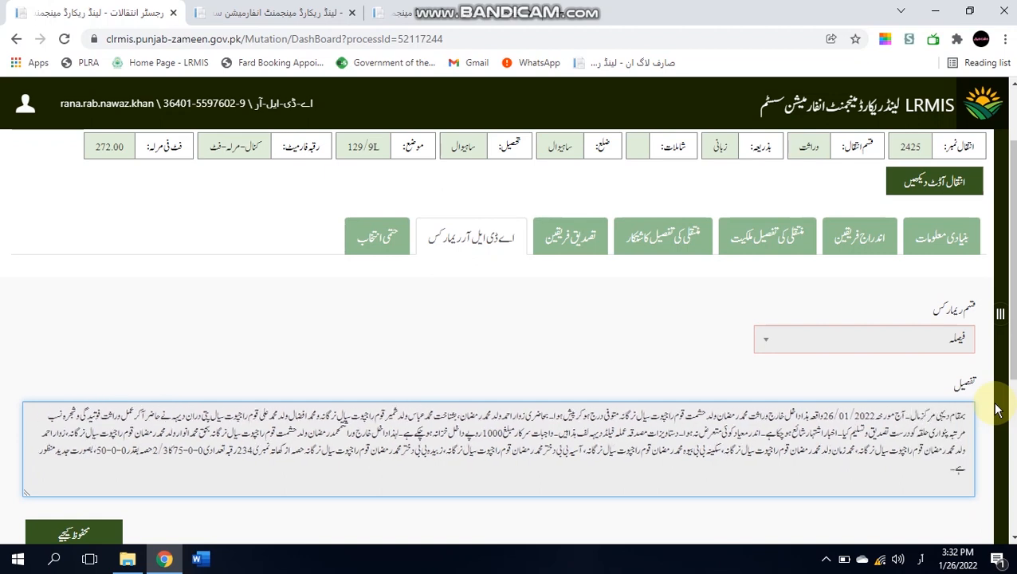
type(" قانون")
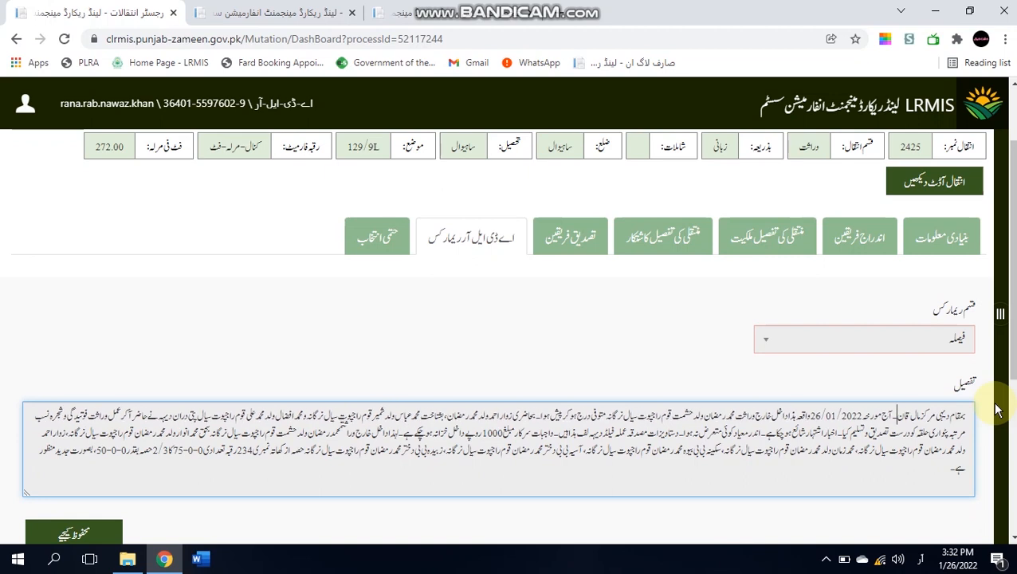
type("گوئی")
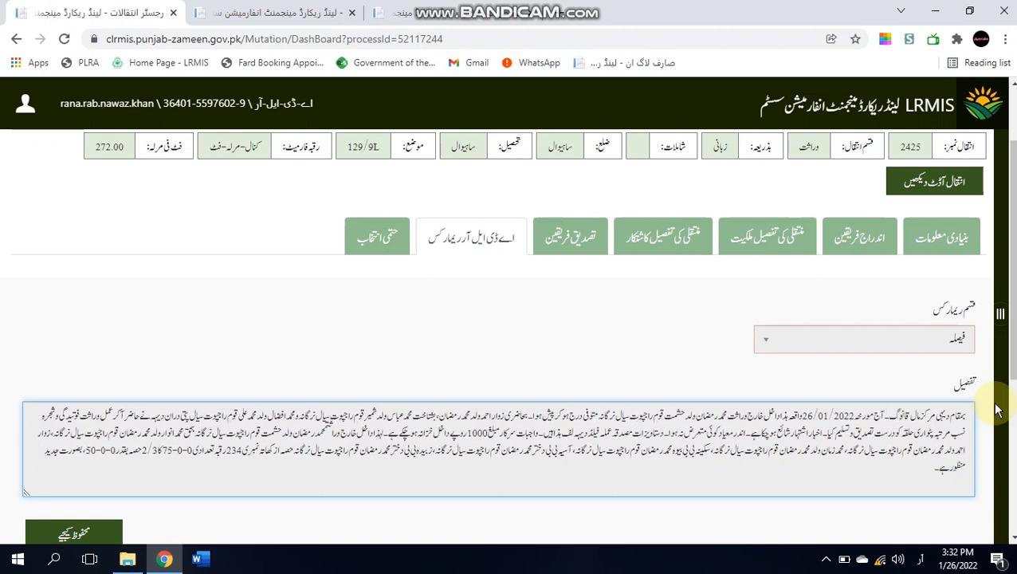
type(" ڈیرہ ریاں")
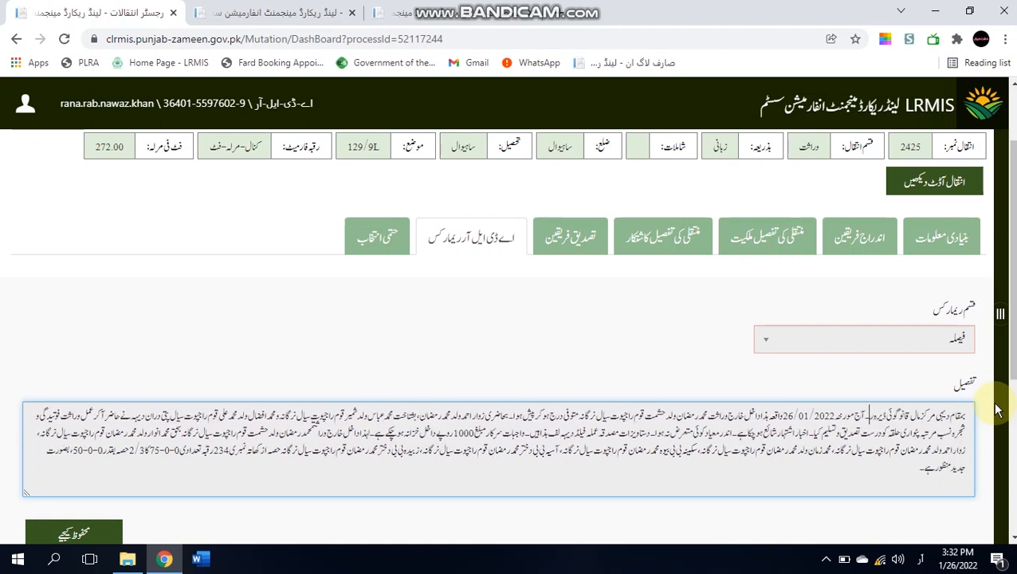
type("م")
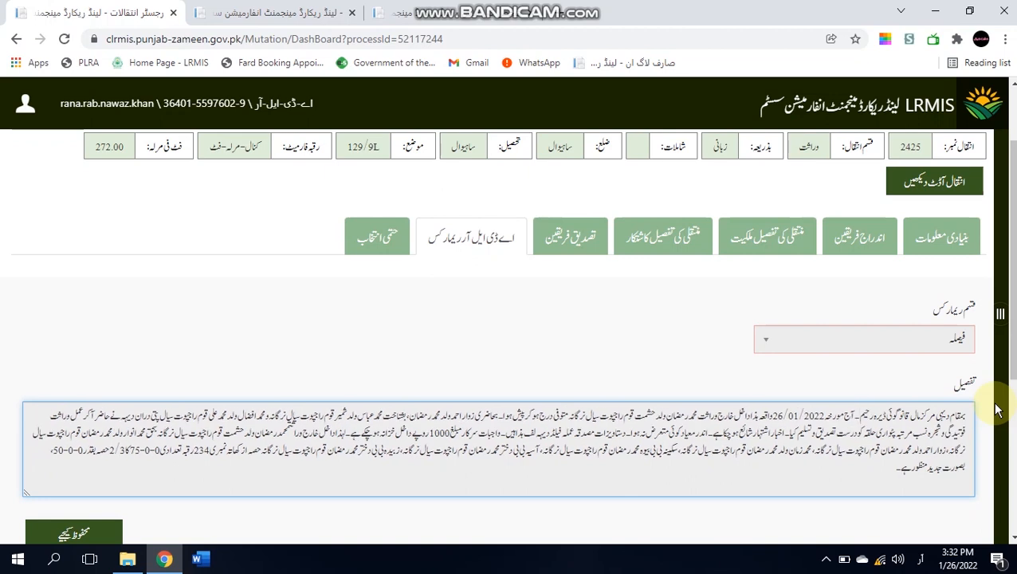
type(" تحصیل و")
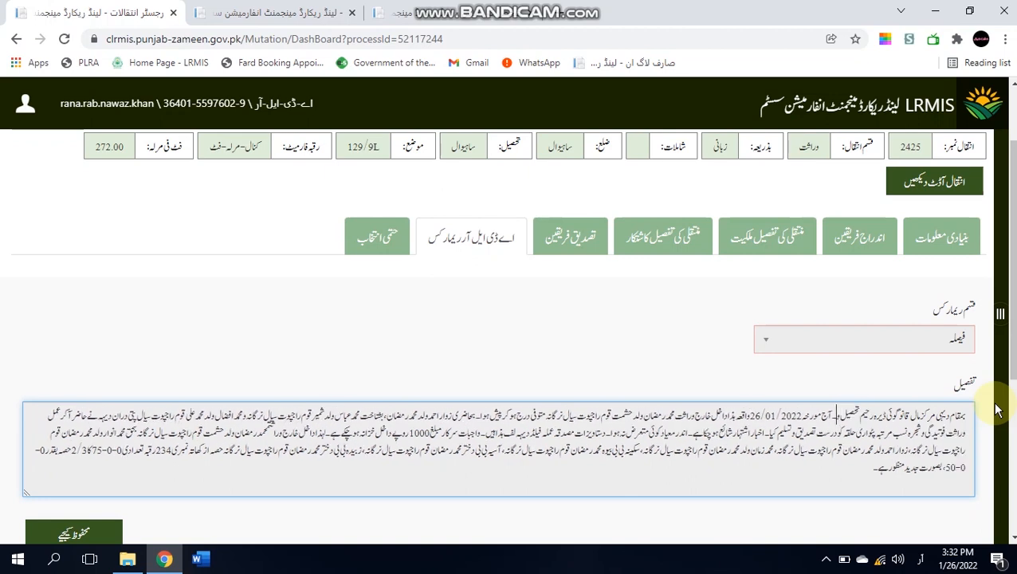
type("ضلع ساہیوال۔")
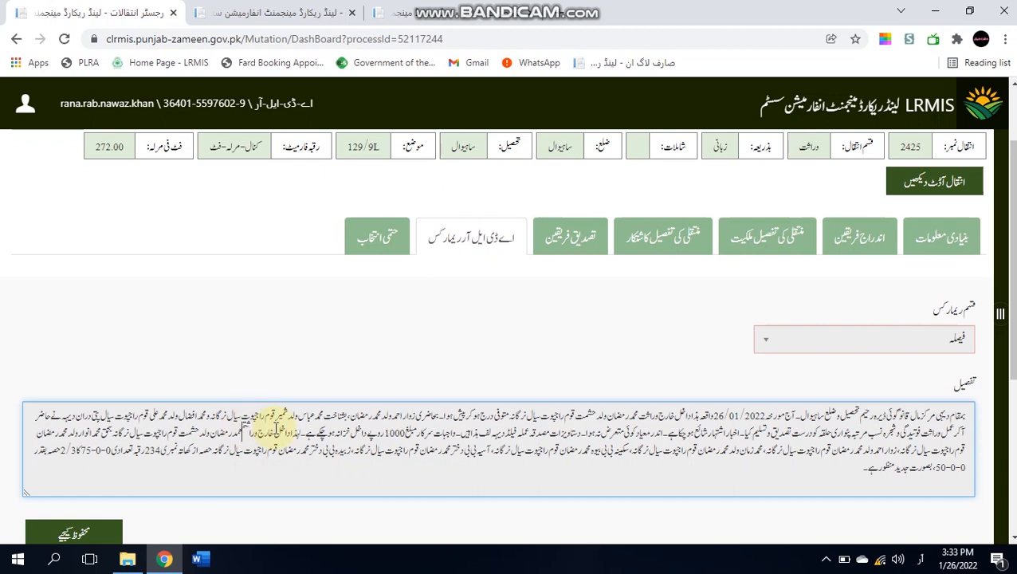
type("ت")
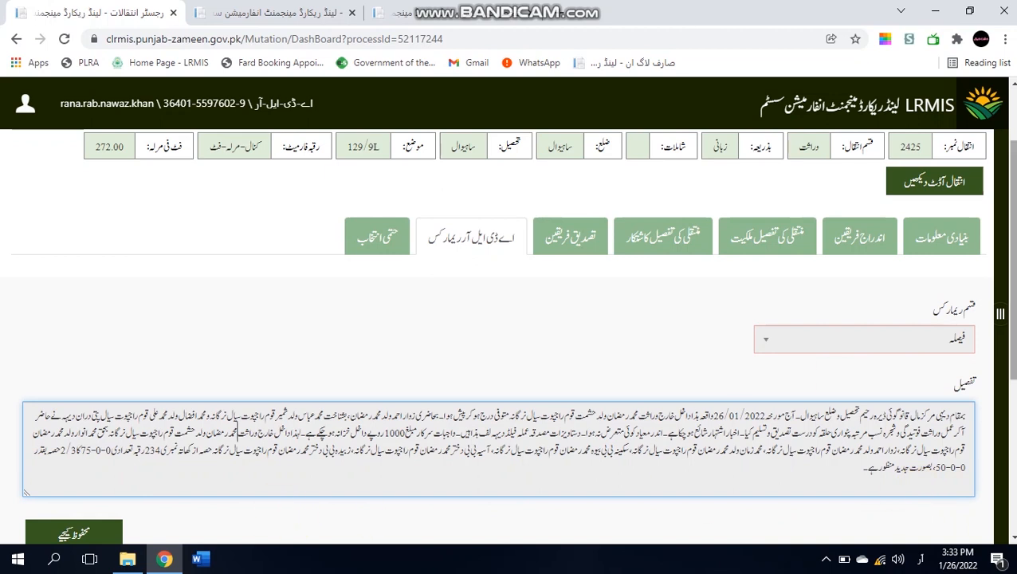
scroll(455, 374, "down", 2)
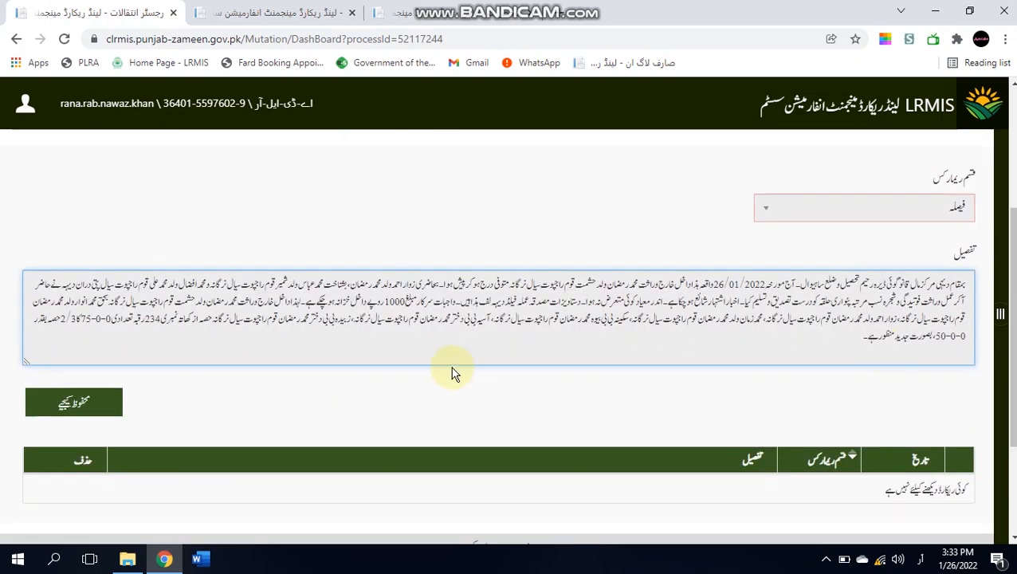
- Save the فیصلہ remark, now listed dated 26/01/2022 03:33, and scroll back up
left_click(80, 413)
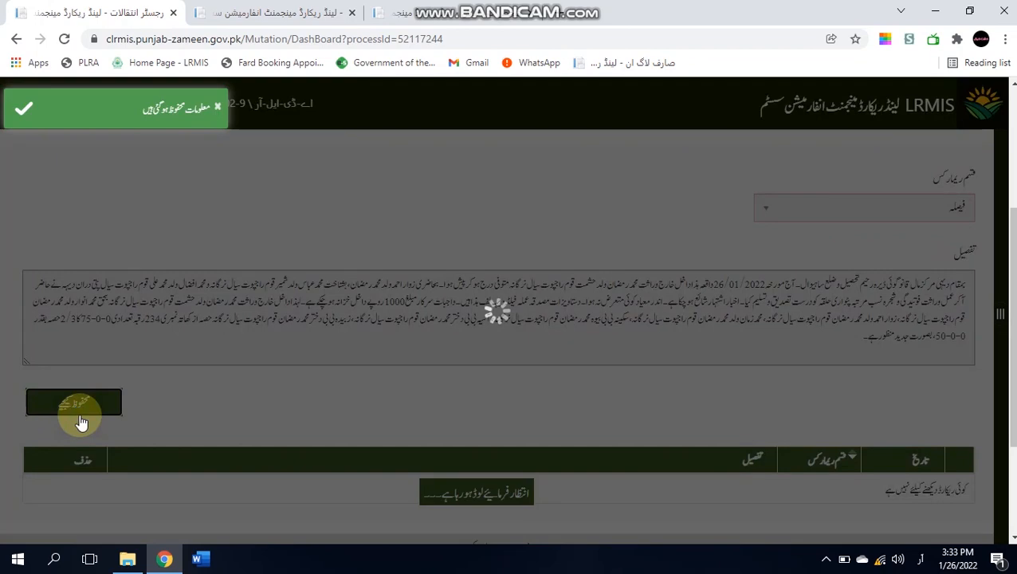
scroll(960, 382, "down", 3)
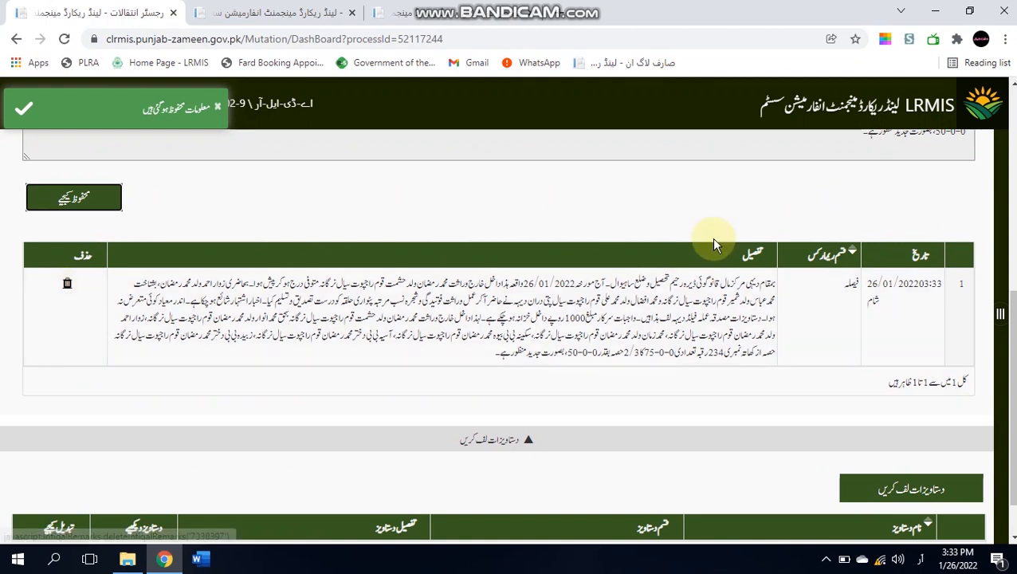
left_click_drag(1011, 309, 1012, 150)
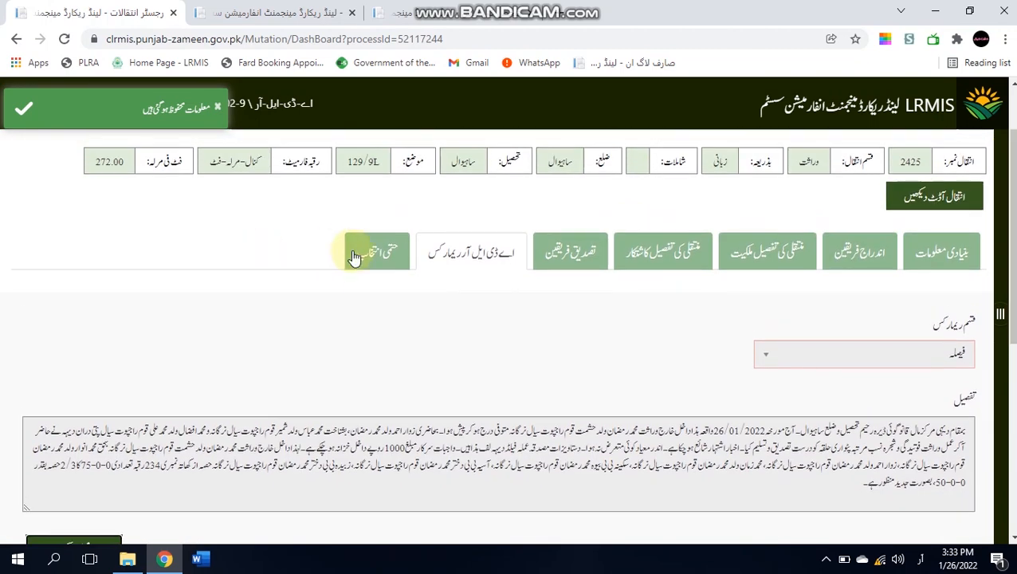
- Review the حتمی انتخاب tab, try منظور (approve), and dismiss the fee-not-received notice
left_click(381, 253)
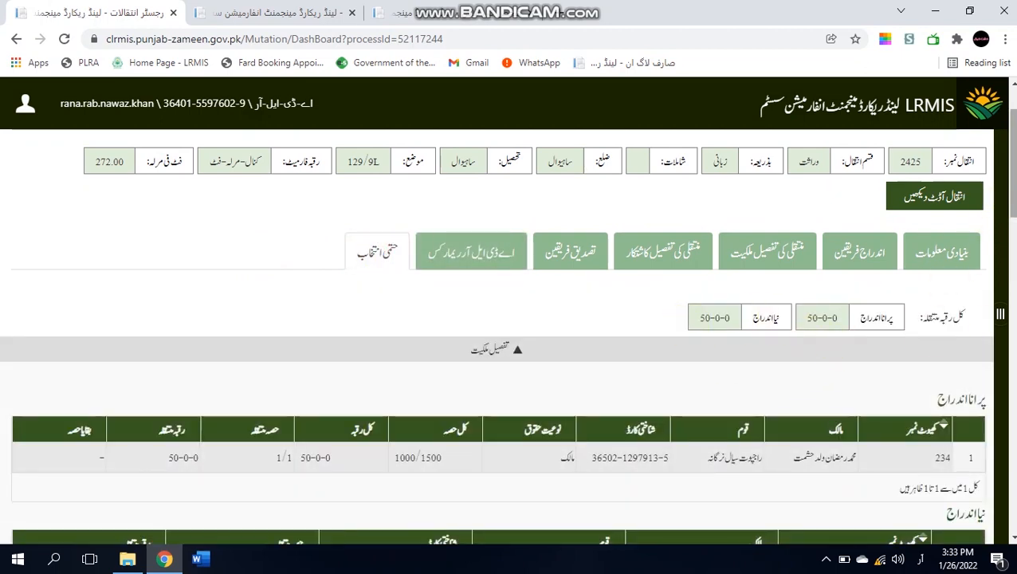
left_click_drag(1012, 211, 1014, 271)
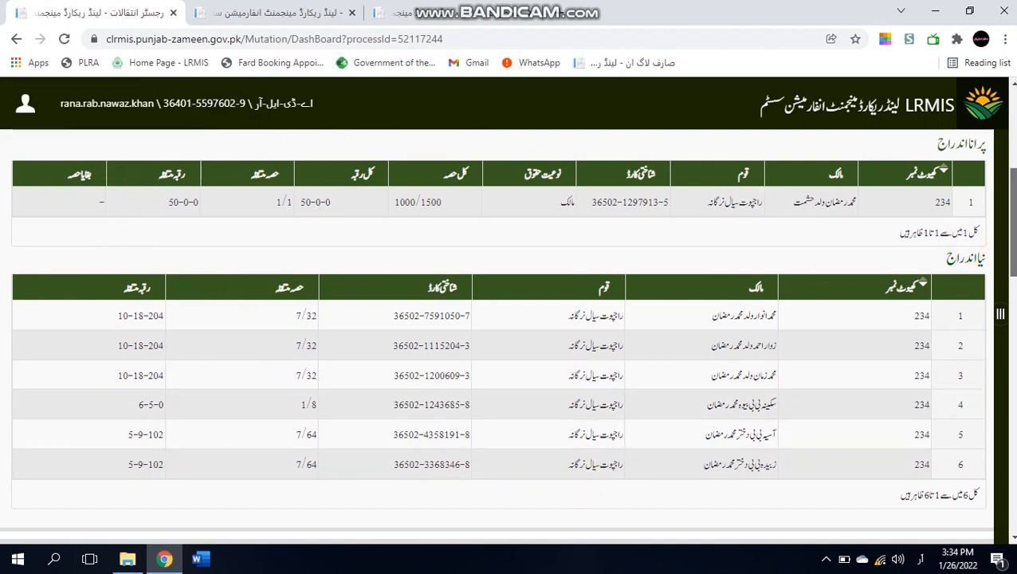
scroll(508, 334, "down", 7)
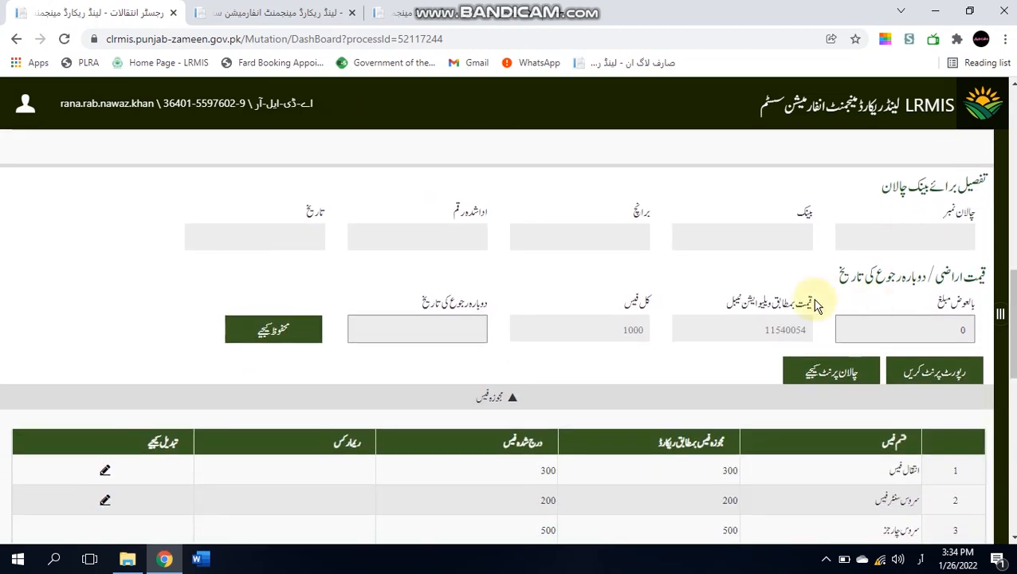
scroll(999, 311, "down", 7)
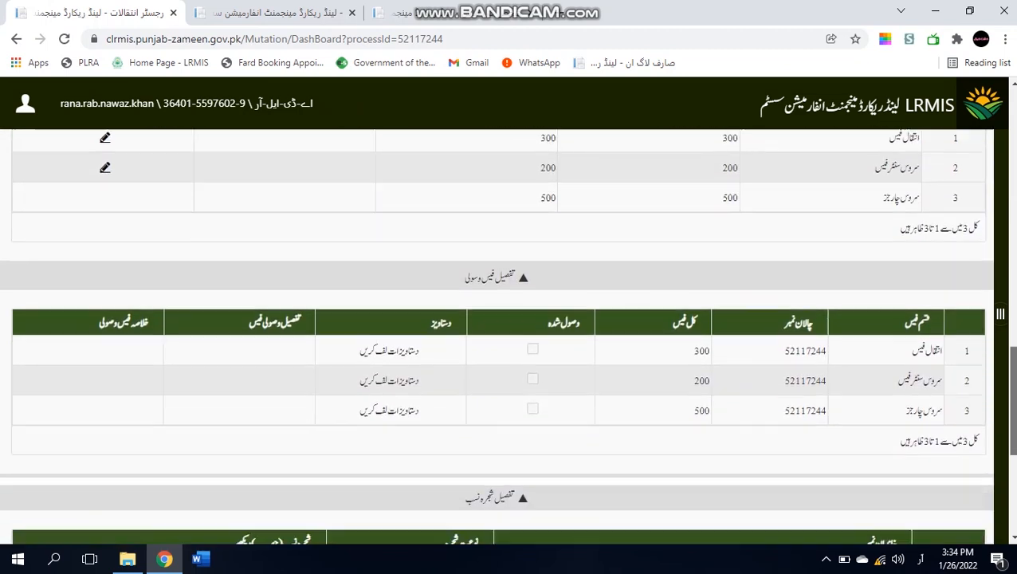
scroll(1000, 313, "down", 3)
scroll(1000, 313, "up", 7)
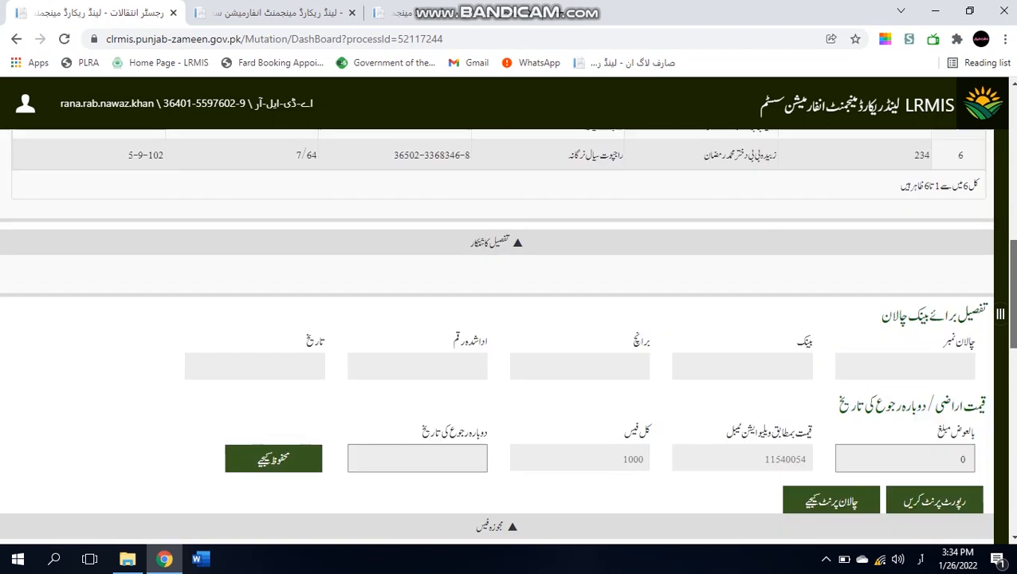
scroll(999, 313, "up", 10)
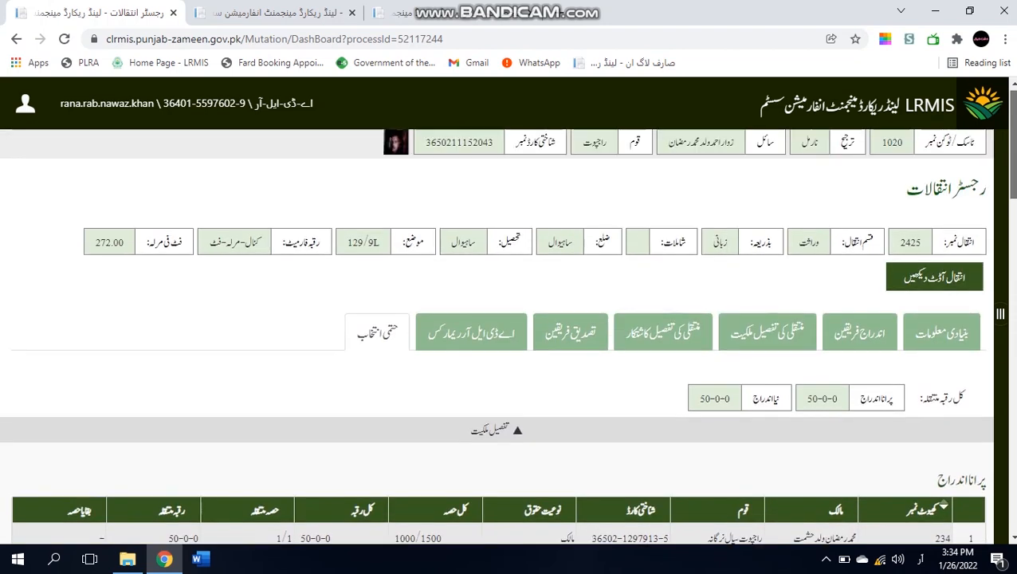
left_click_drag(1012, 126, 1015, 434)
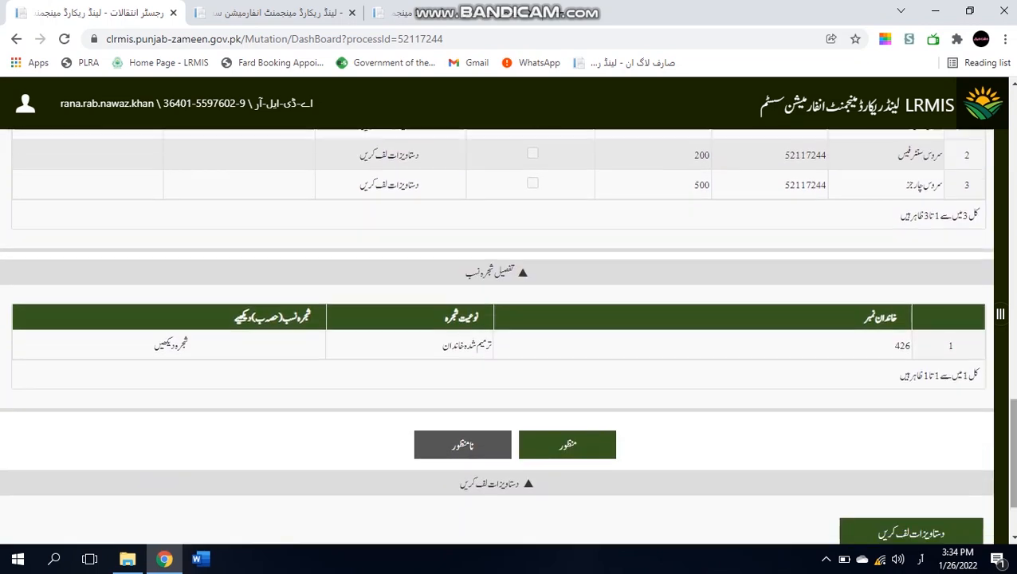
left_click(592, 448)
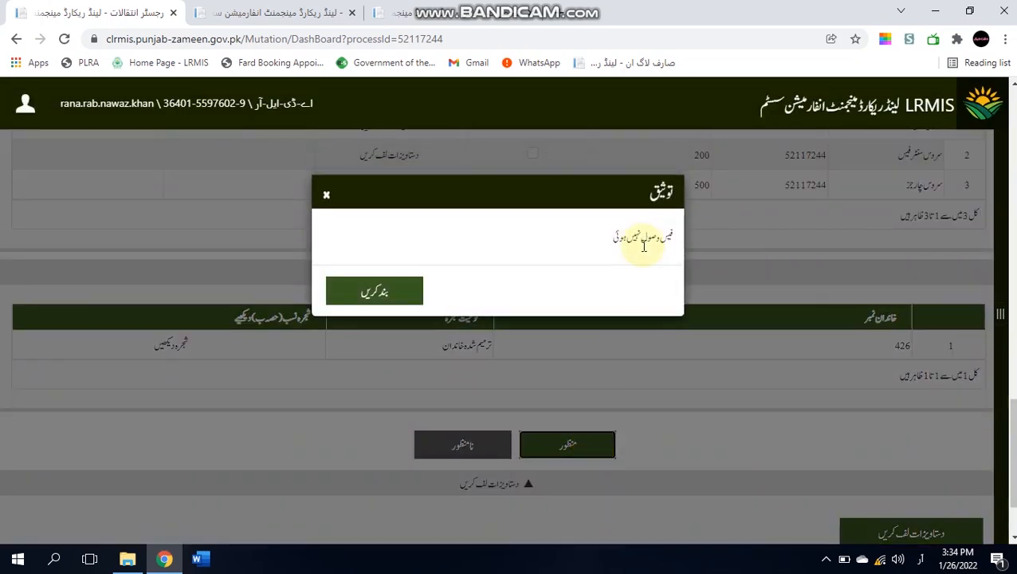
left_click(326, 198)
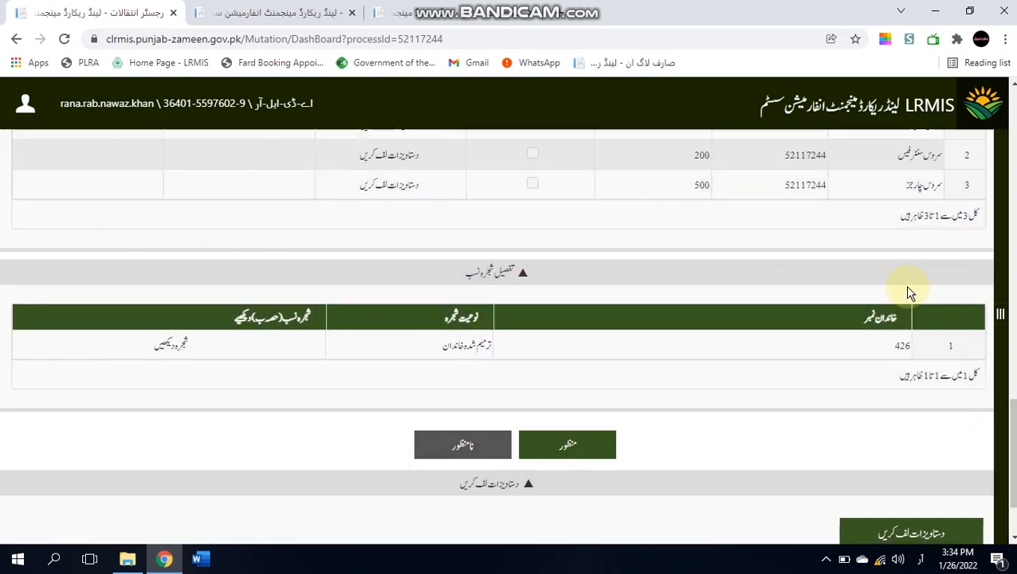
scroll(759, 487, "up", 15)
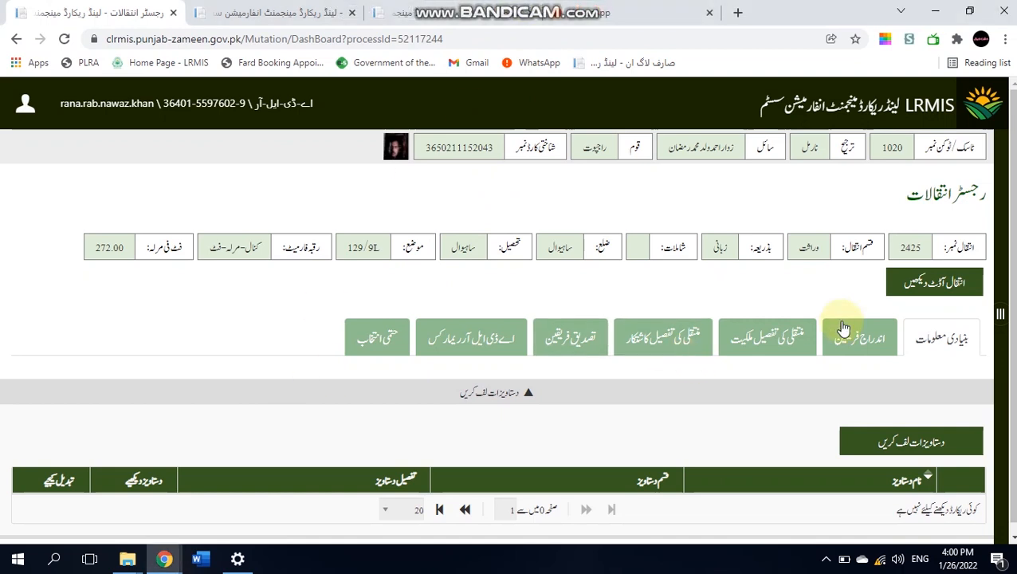
scroll(941, 382, "down", 1)
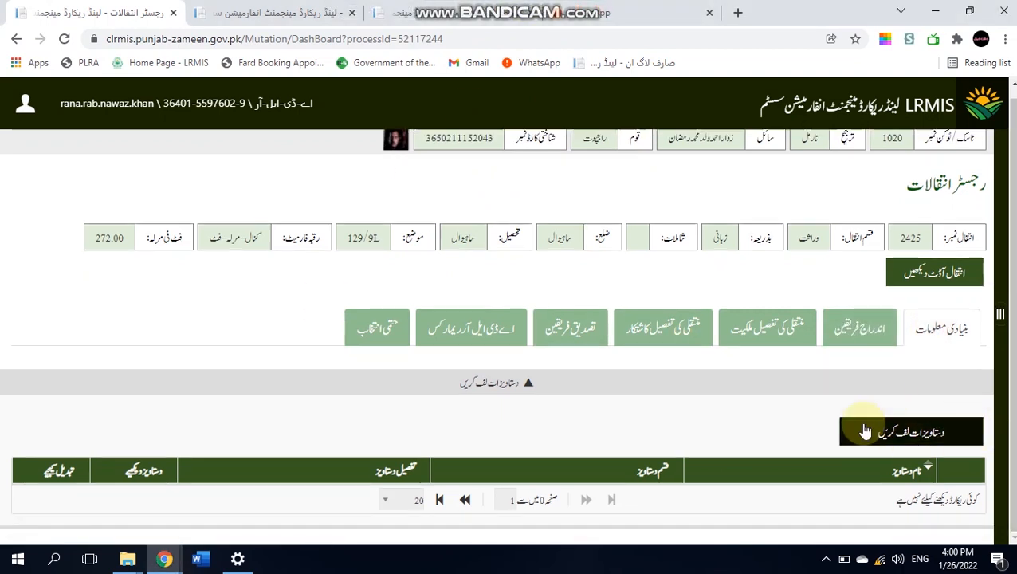
left_click(366, 325)
left_click_drag(1014, 177, 999, 522)
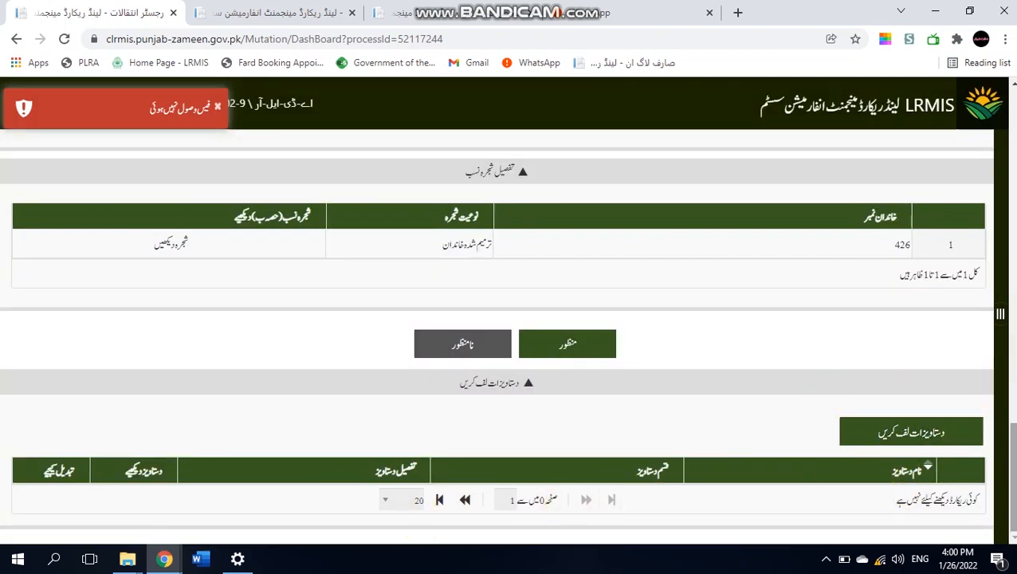
- Review the parties entered on the اندراج فریقین tab
scroll(916, 335, "up", 15)
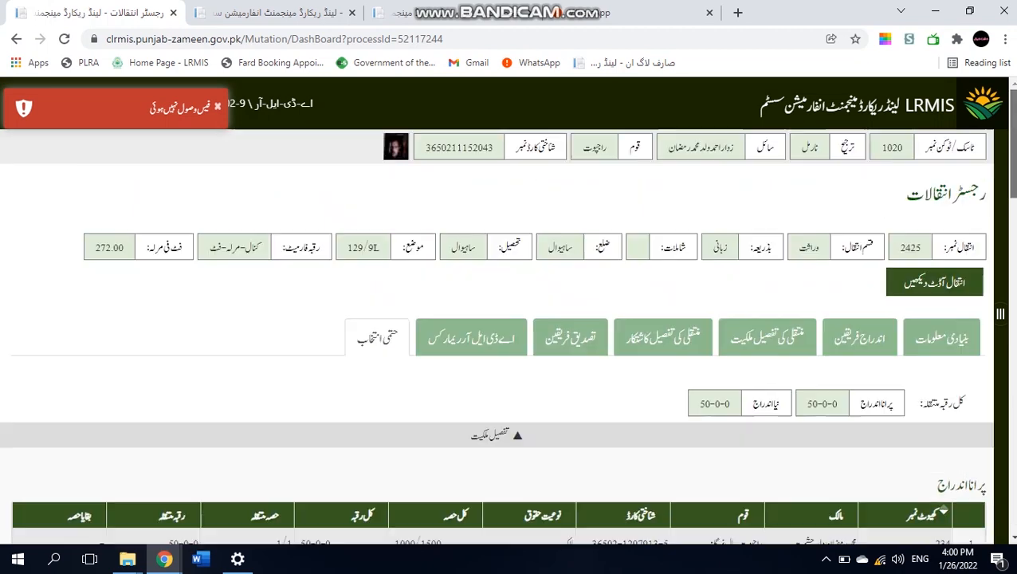
left_click(883, 338)
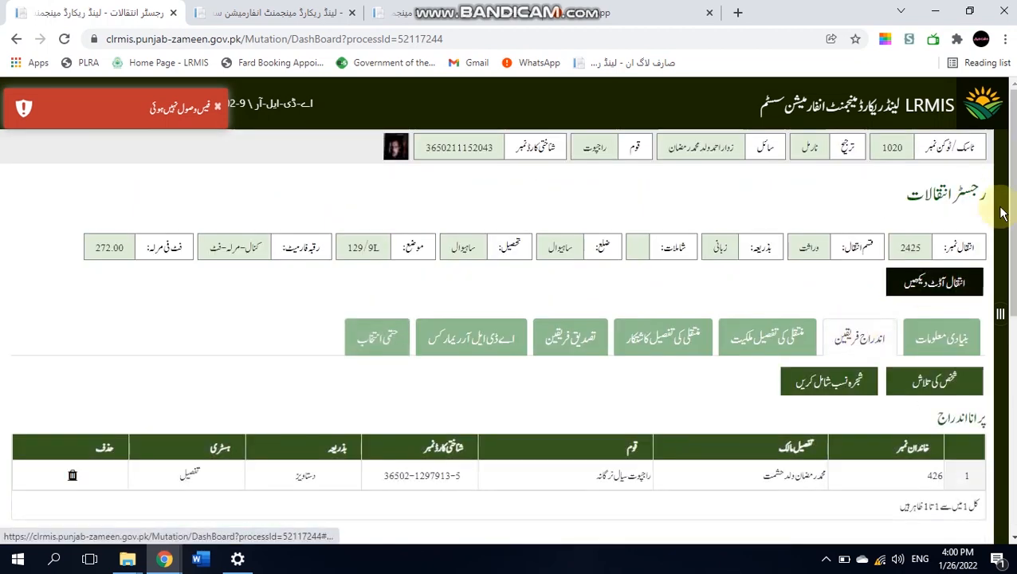
left_click_drag(1010, 189, 996, 477)
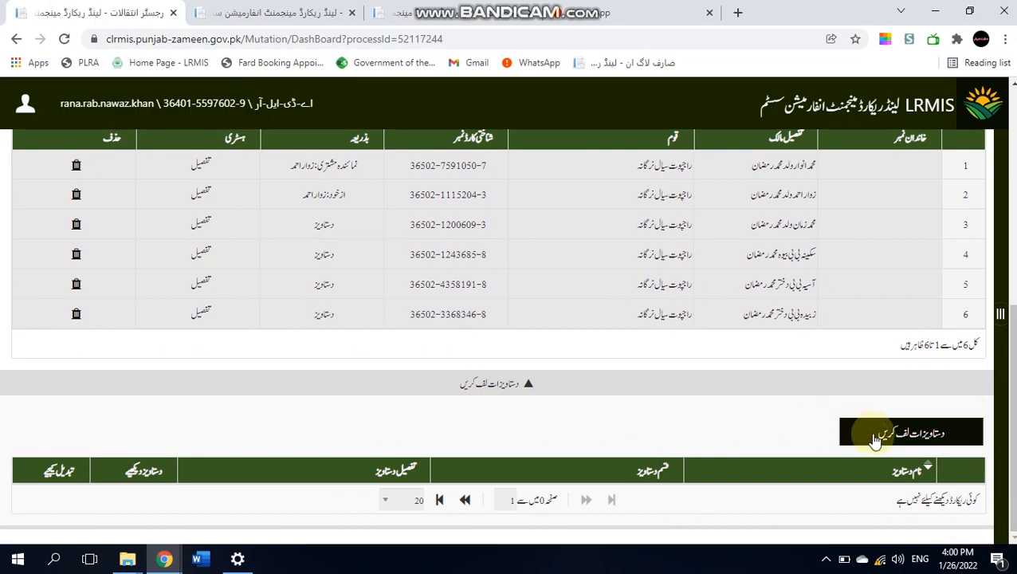
scroll(829, 252, "up", 4)
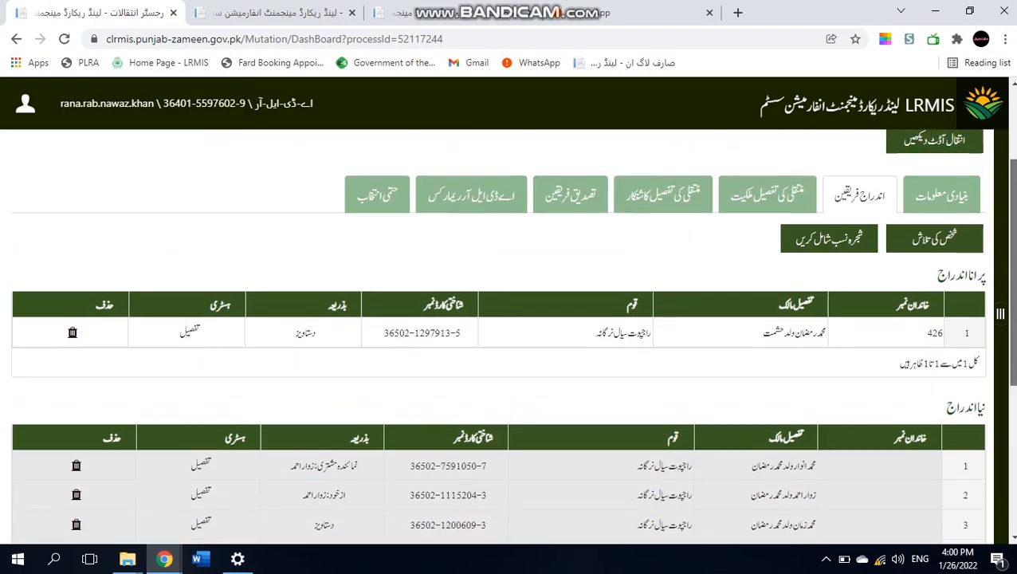
- Check the منتقلی کی تفصیل ملکیت ownership-transfer details, then return to بنیادی معلومات
left_click(769, 199)
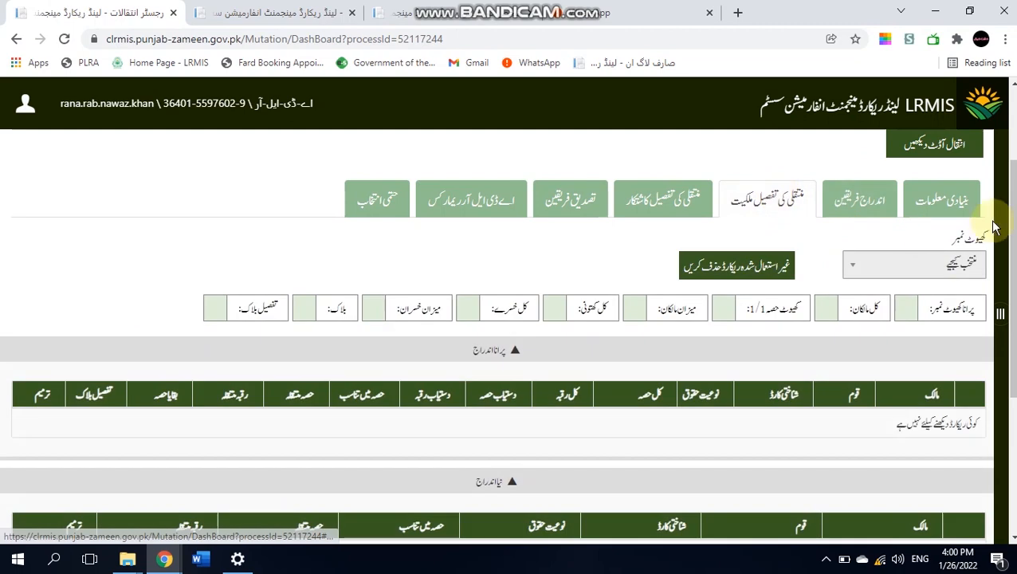
left_click_drag(1014, 227, 1009, 425)
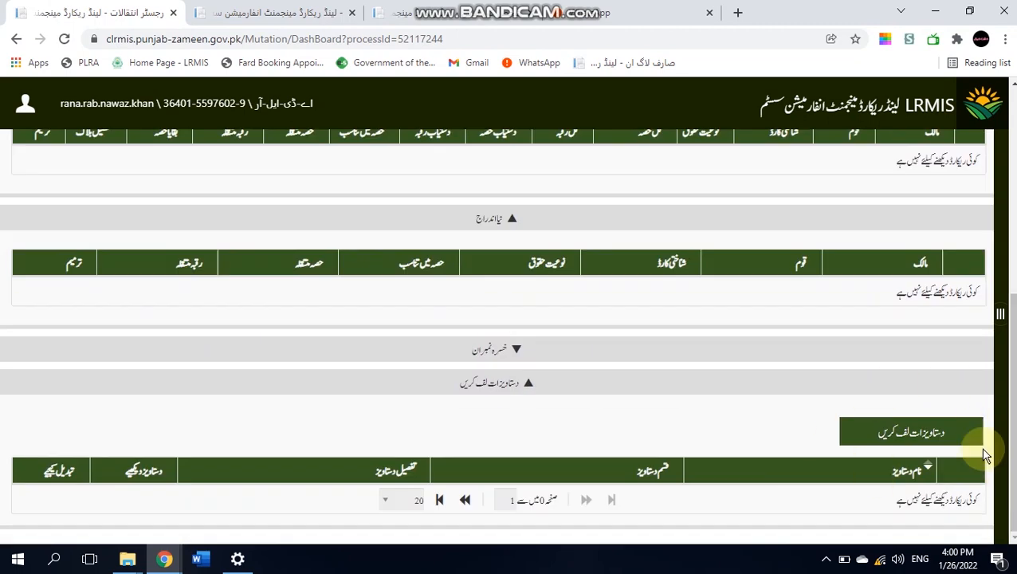
scroll(940, 275, "up", 5)
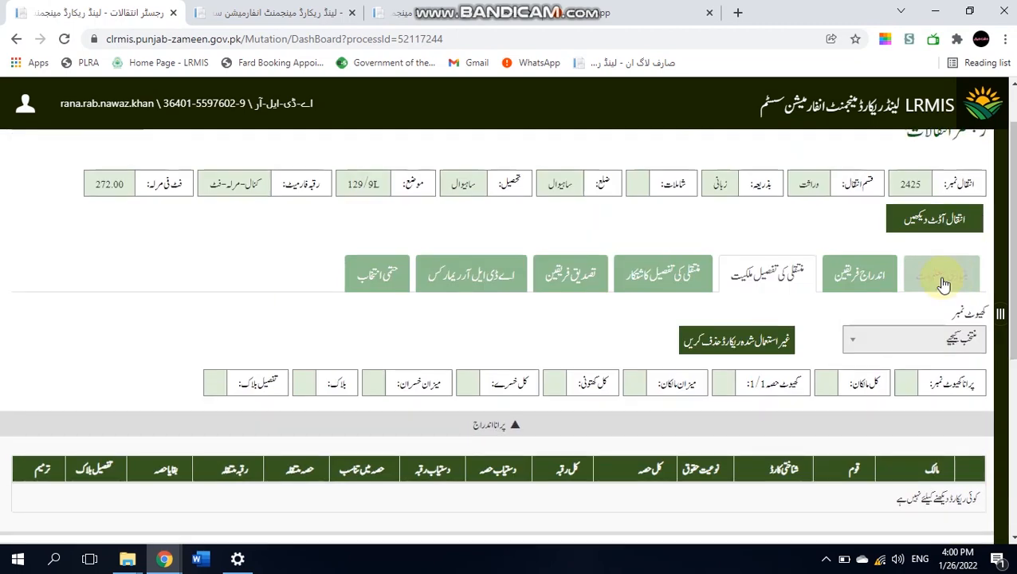
left_click(940, 276)
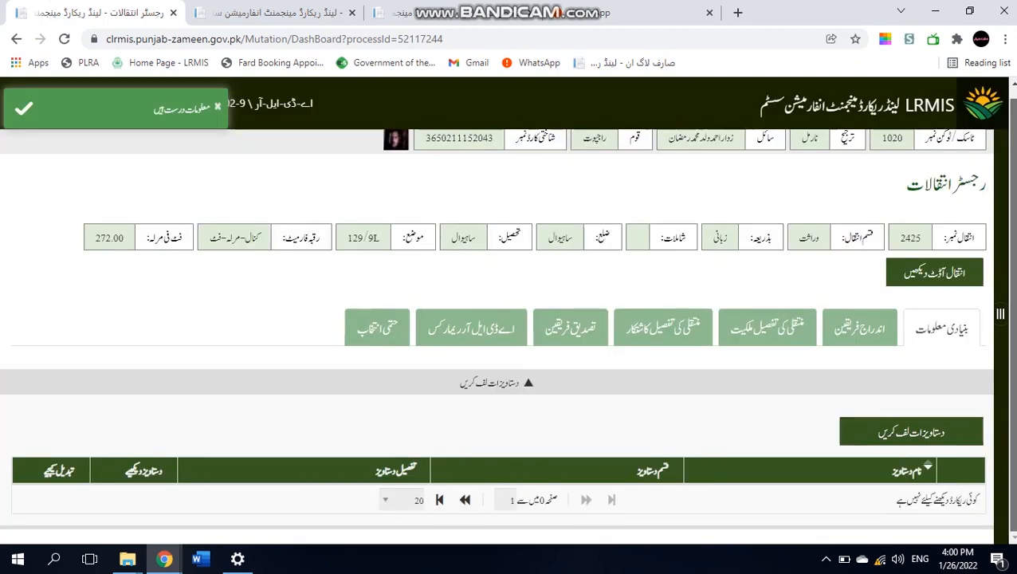
left_click(922, 434)
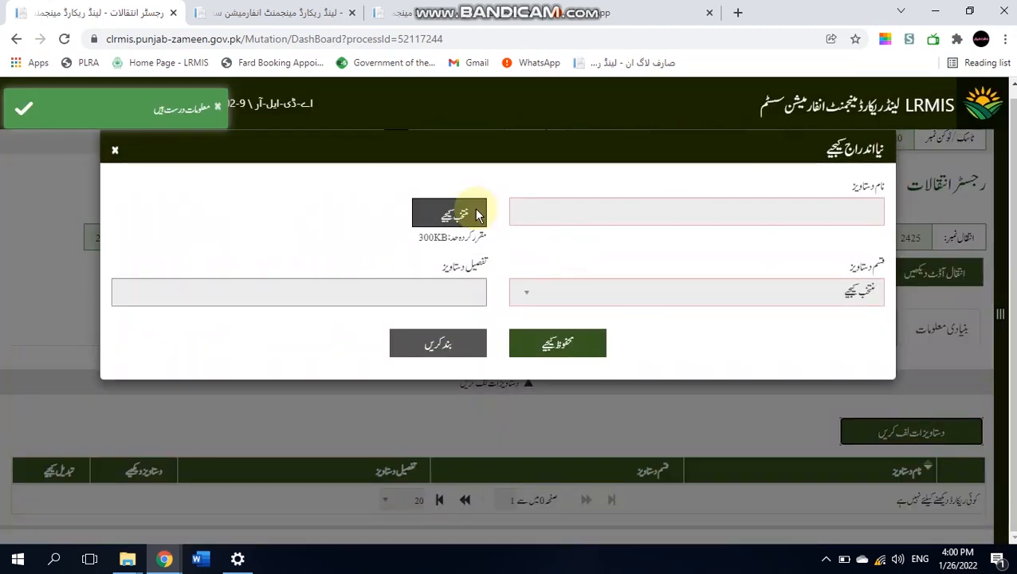
left_click(477, 215)
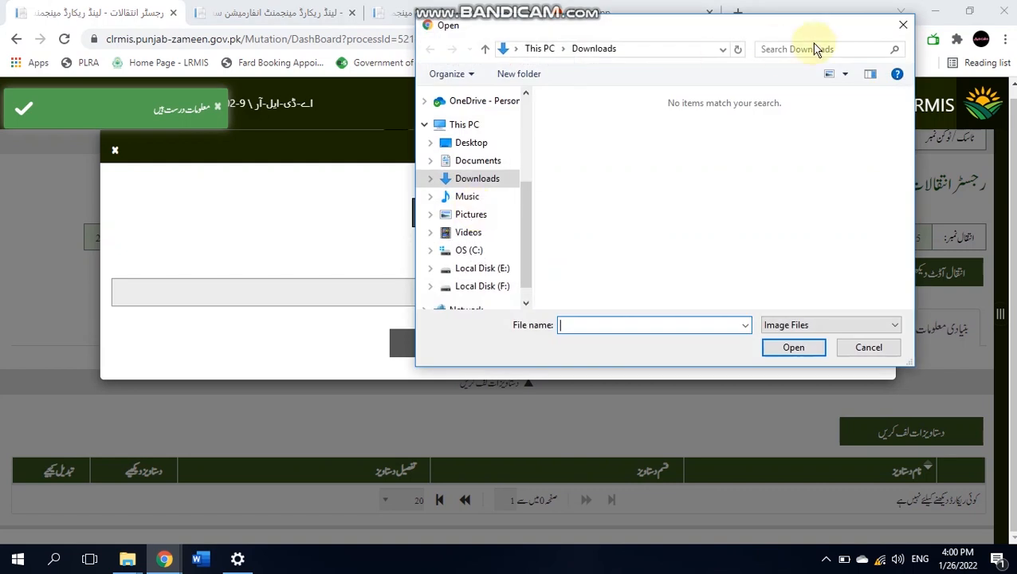
left_click(904, 26)
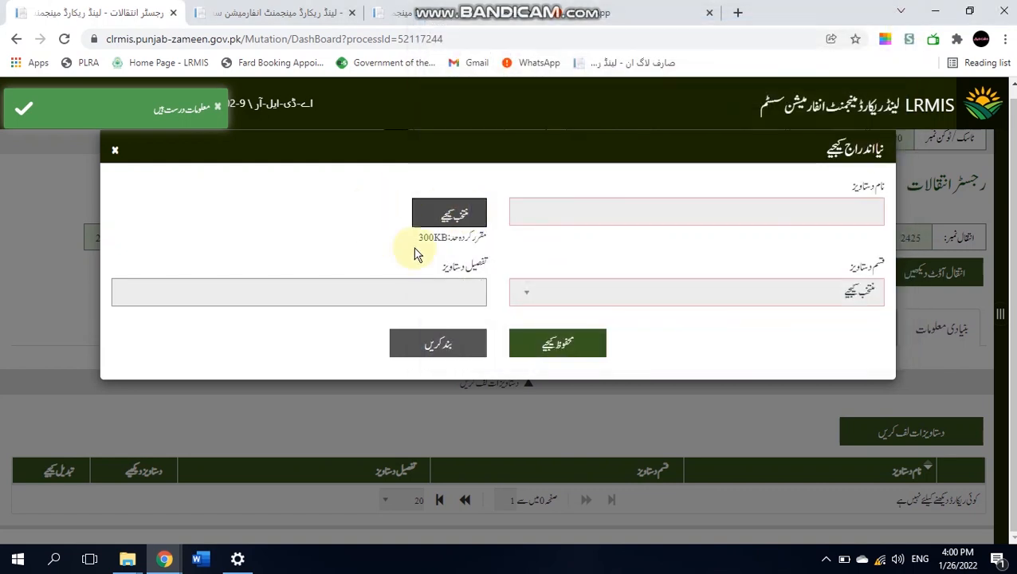
left_click(462, 212)
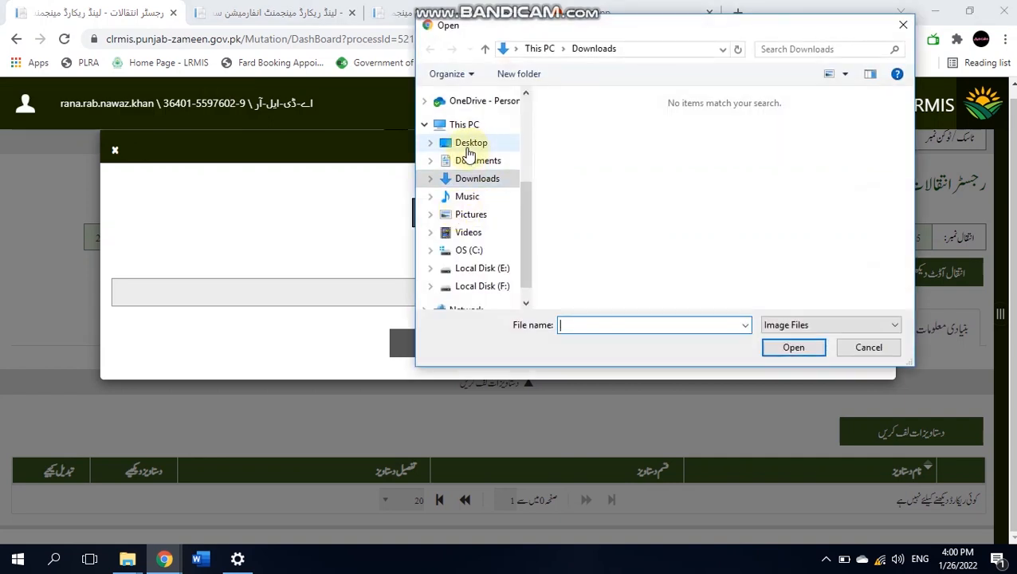
left_click(470, 147)
double_click(580, 153)
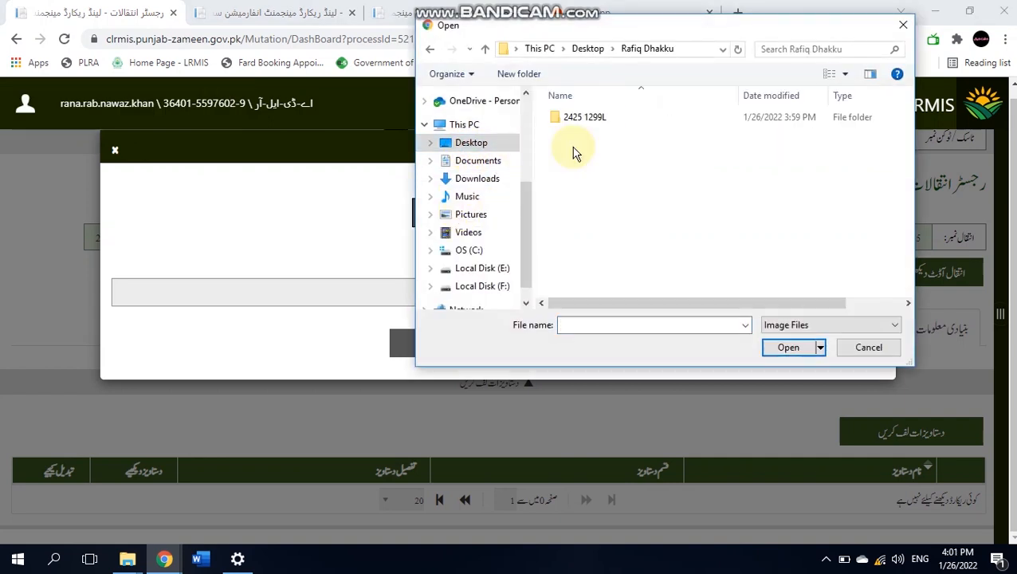
double_click(590, 122)
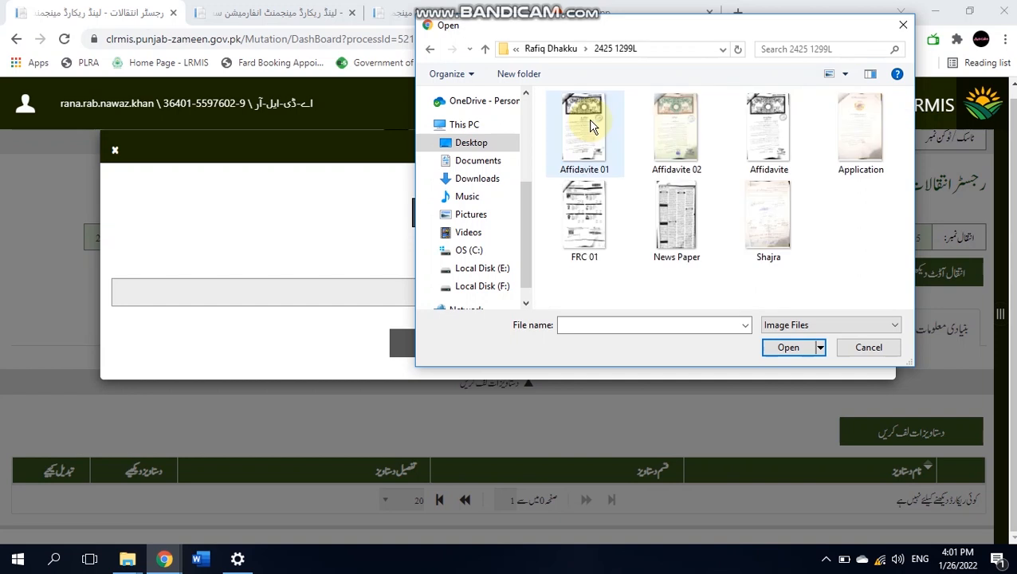
left_click(769, 239)
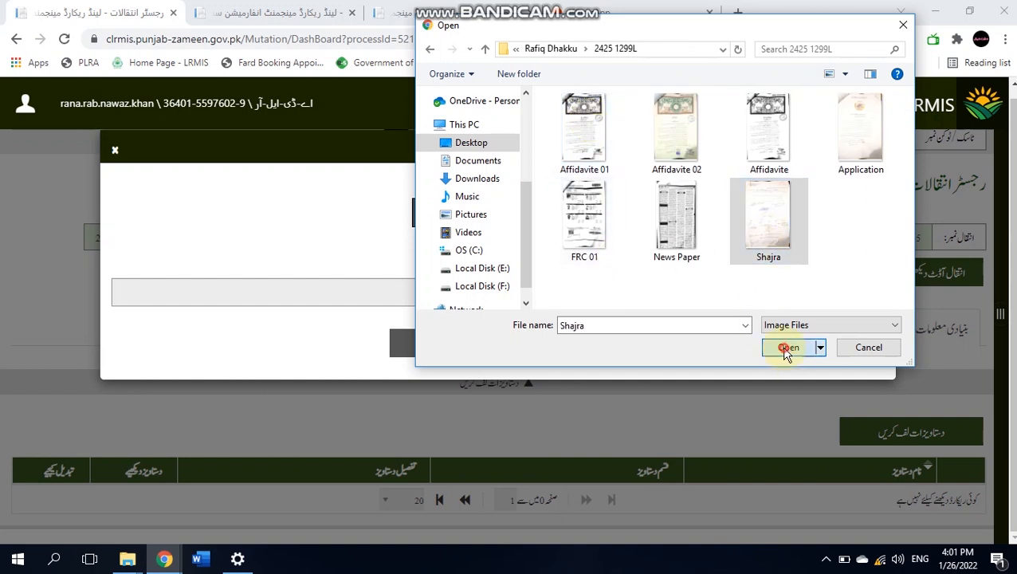
left_click(785, 348)
- Set the document type to شجرہ and save the entry
left_click(791, 294)
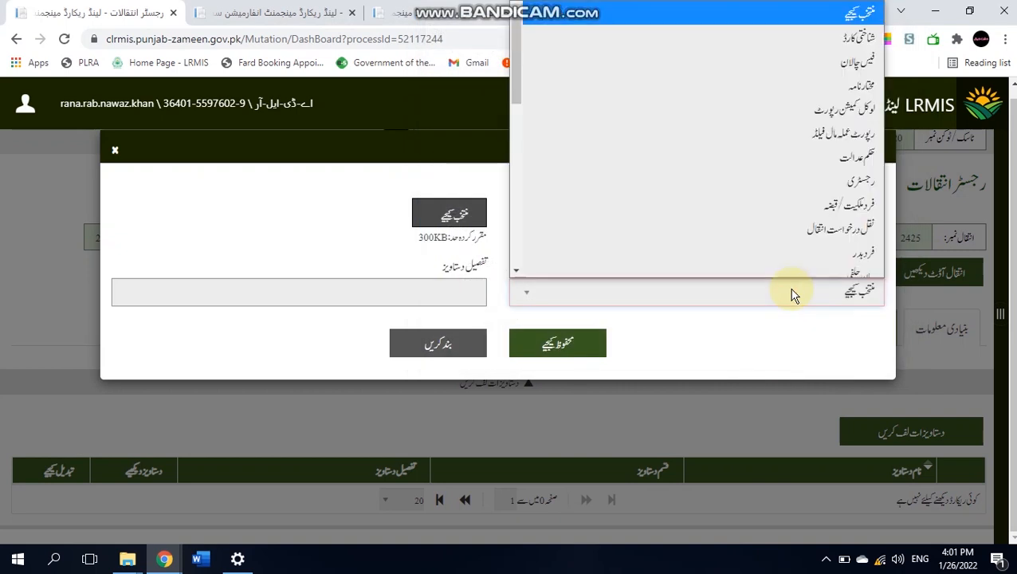
scroll(797, 48, "up", 2)
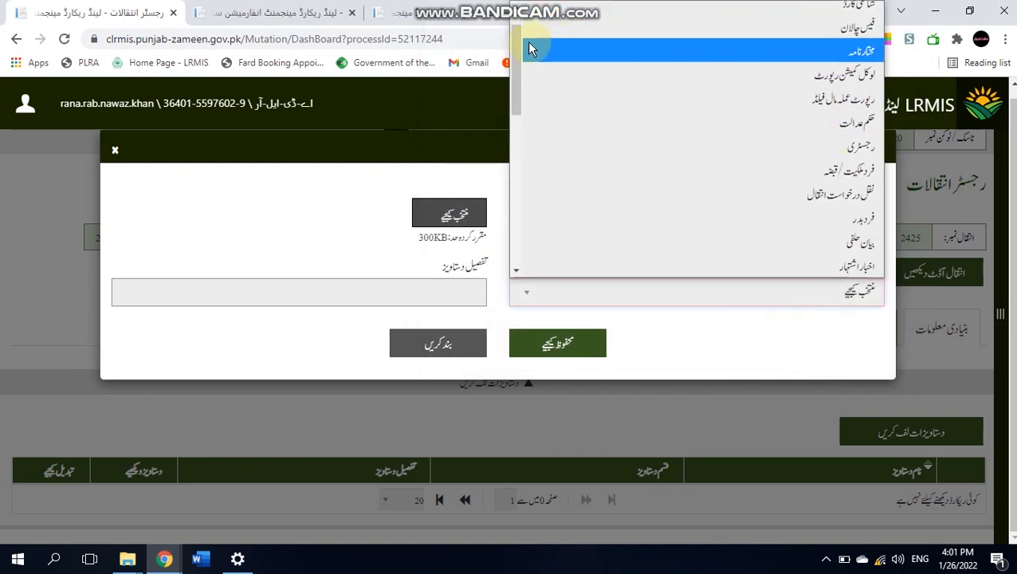
left_click_drag(516, 64, 510, 165)
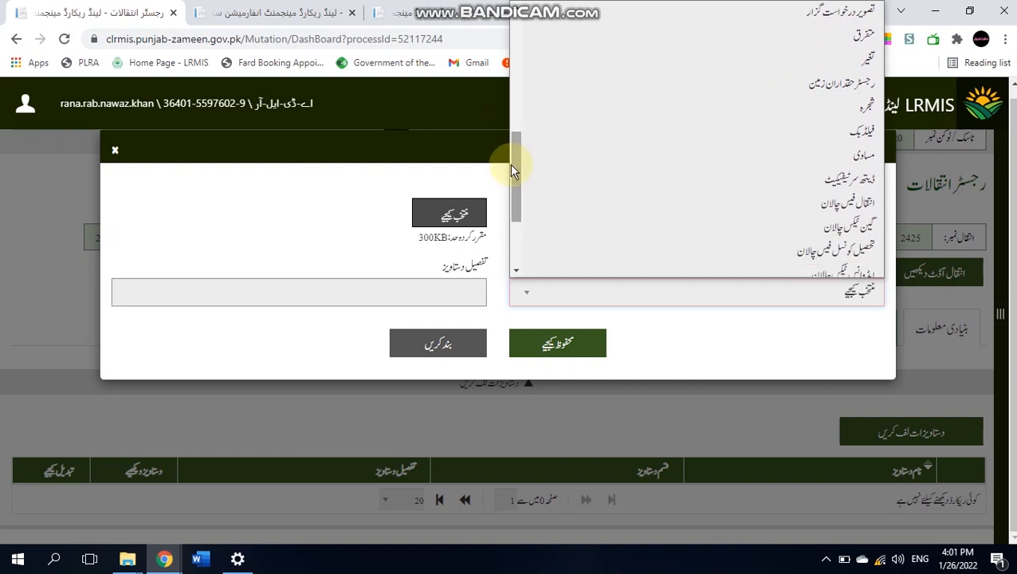
left_click(732, 106)
left_click(592, 345)
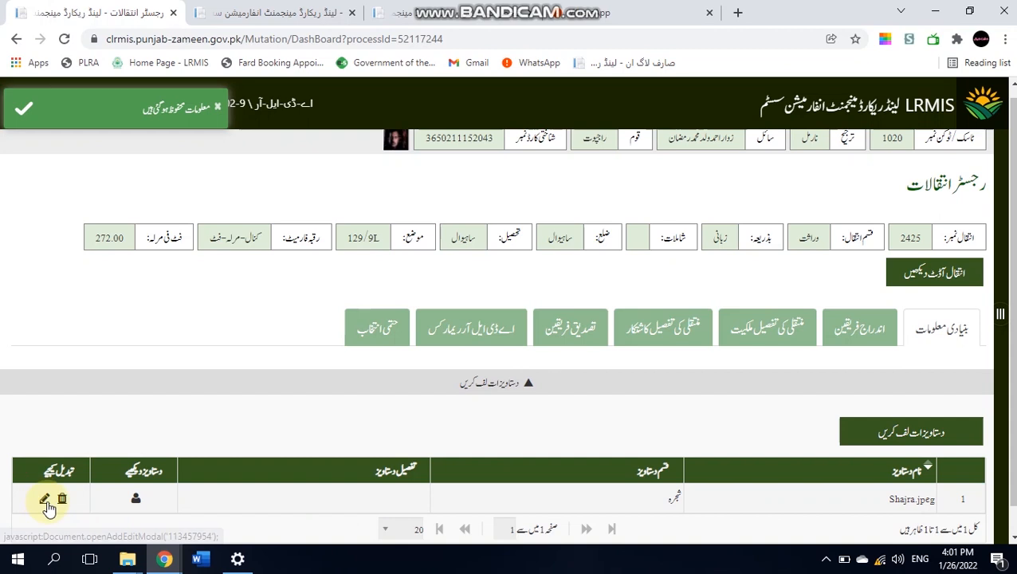
left_click(137, 500)
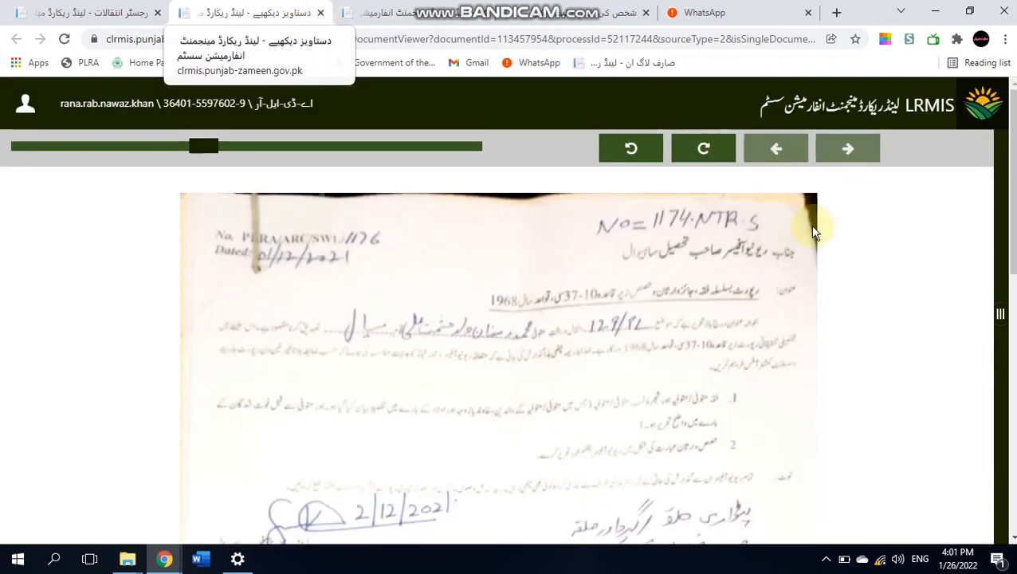
scroll(1013, 209, "down", 7)
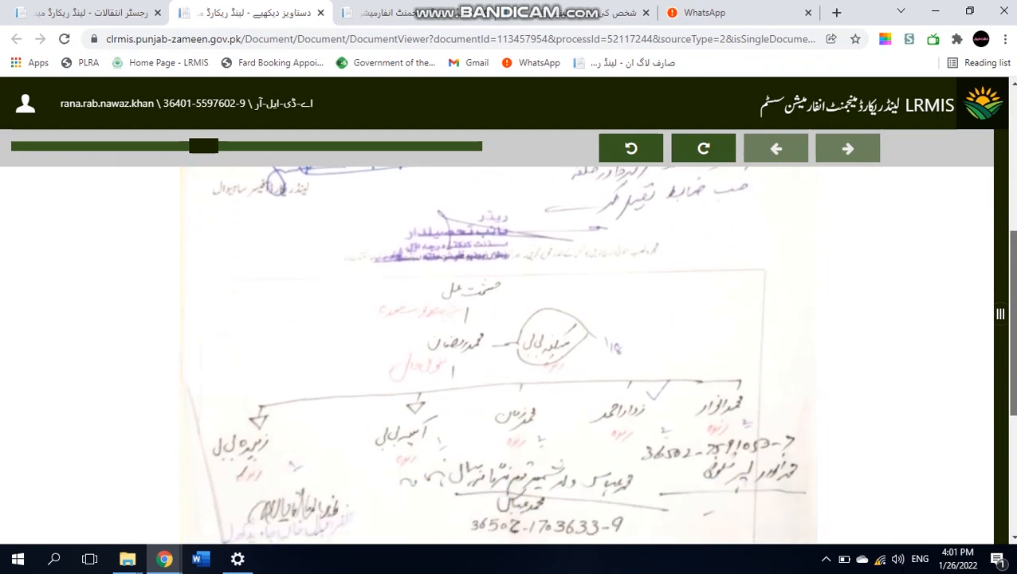
scroll(498, 355, "up", 8)
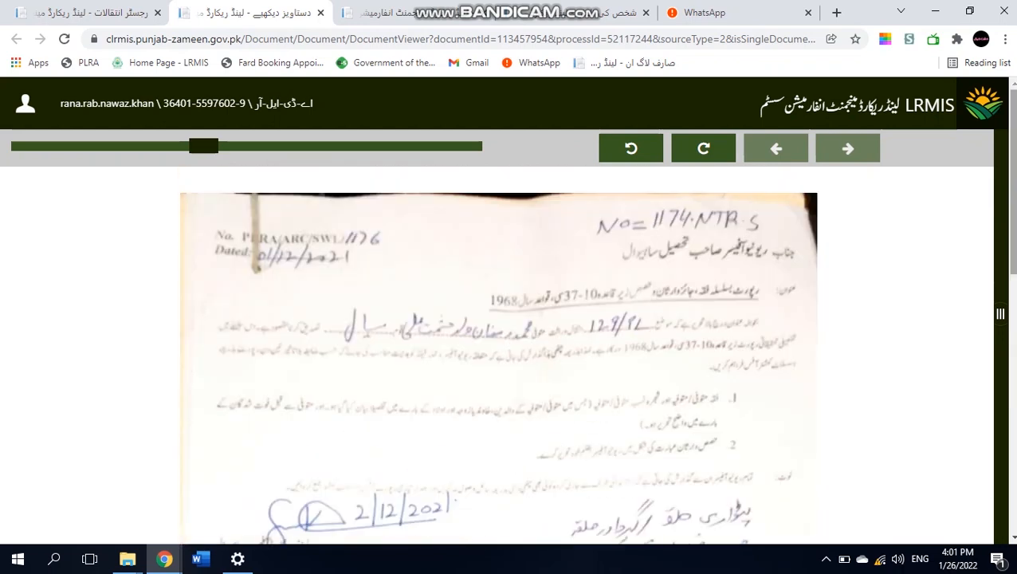
left_click(321, 13)
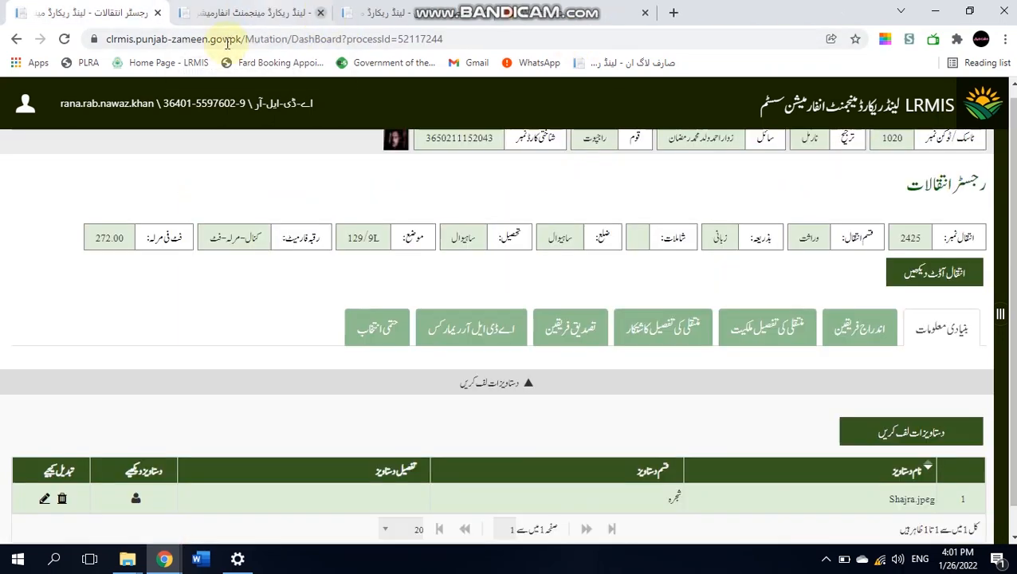
- Start a new upload and load Affidavite.jpeg, Affidavite 01.jpeg and Affidavite 02.jpeg together
left_click(872, 432)
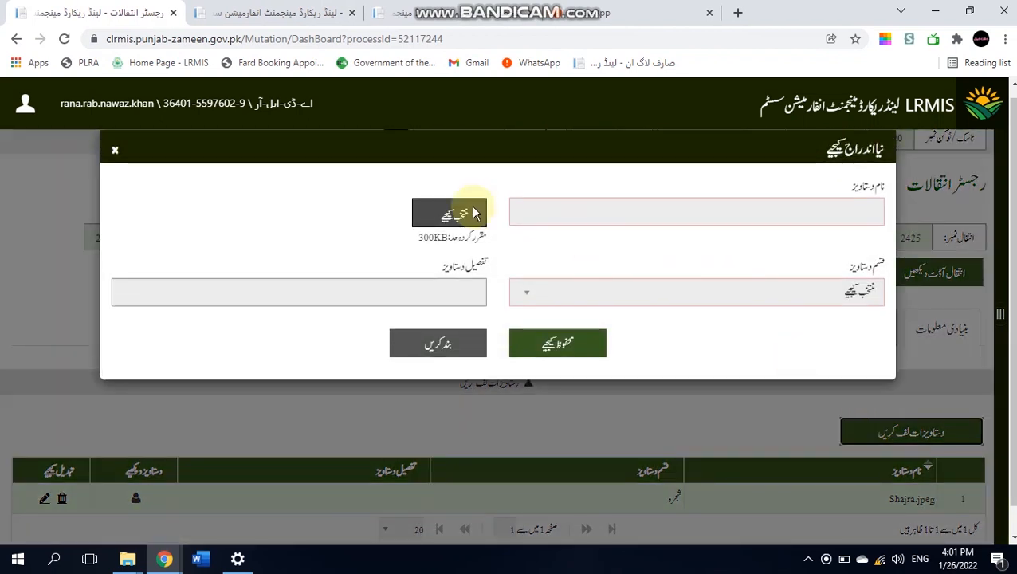
left_click(475, 212)
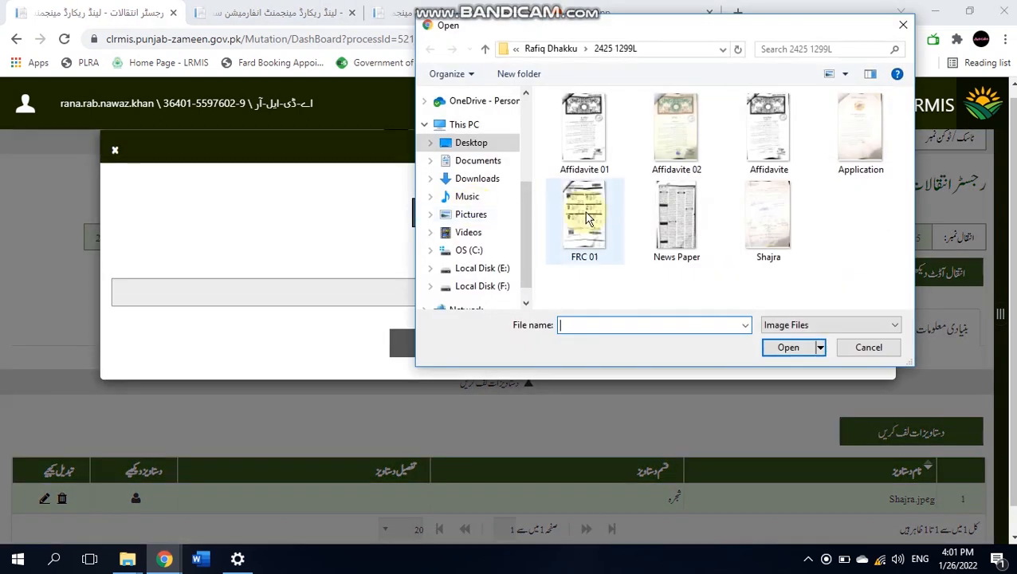
left_click(585, 152)
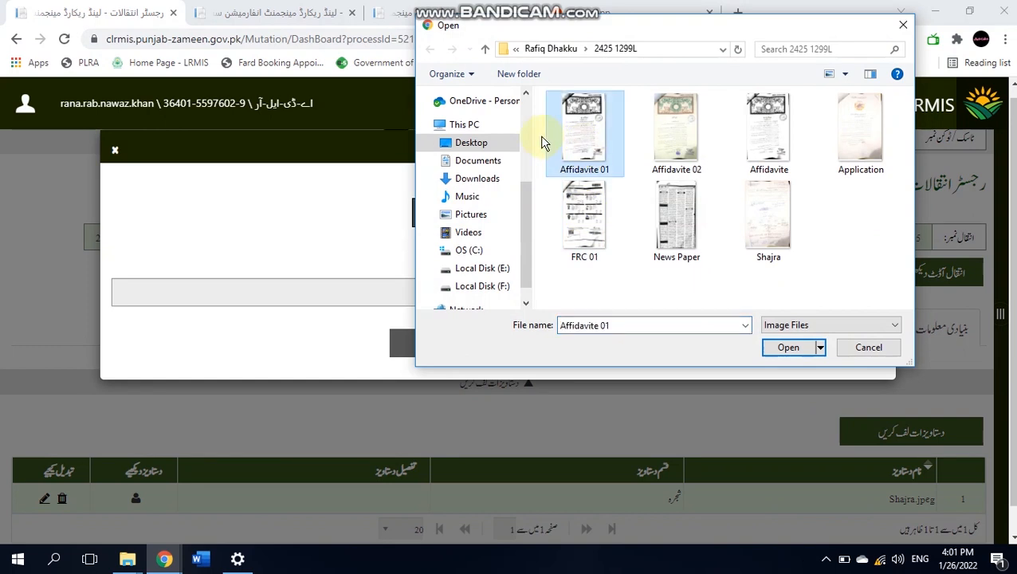
left_click_drag(638, 140, 804, 142)
left_click(796, 349)
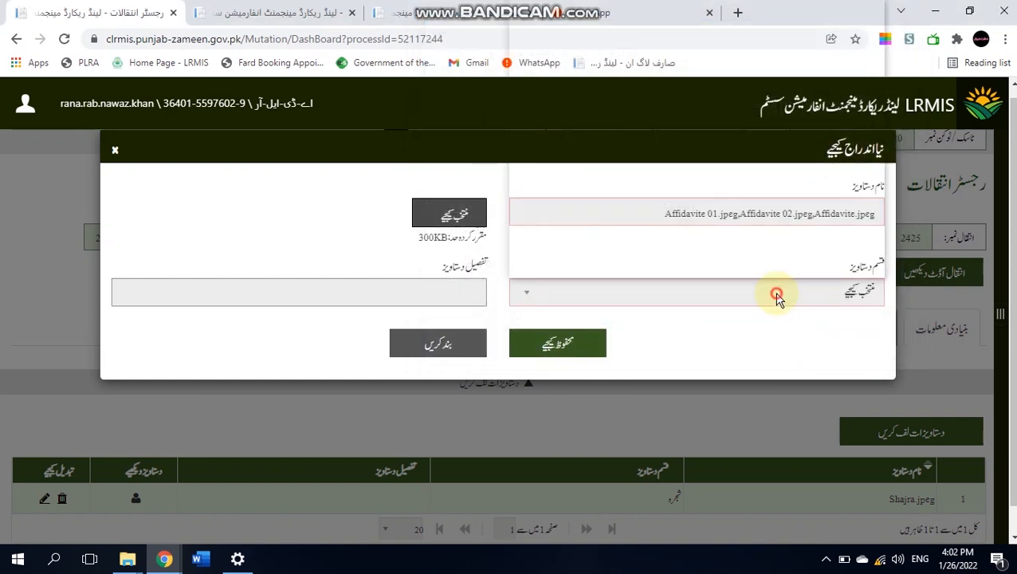
- Set the document type to بیان حلفی and save the affidavit entry
left_click(774, 291)
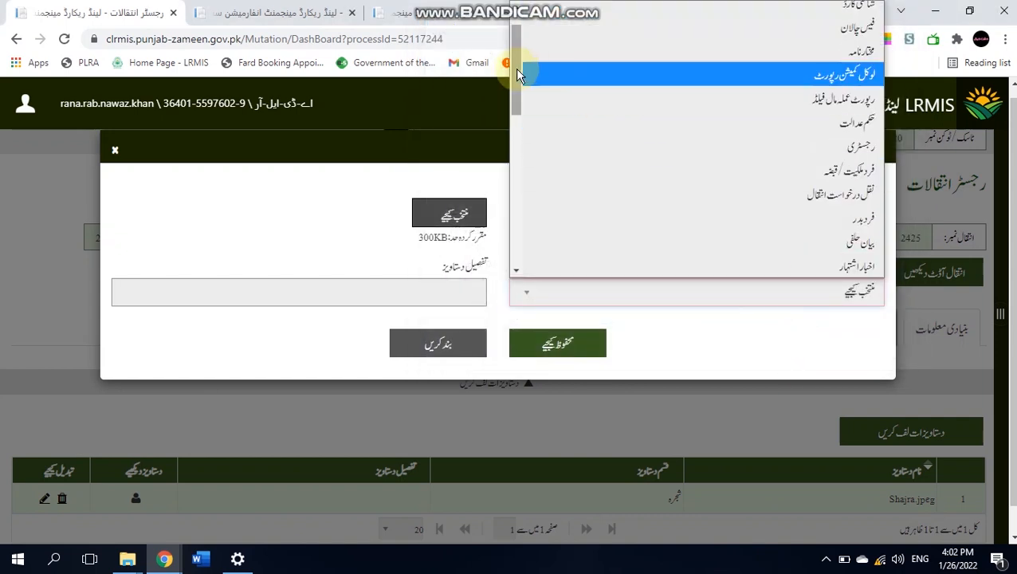
left_click_drag(515, 74, 516, 43)
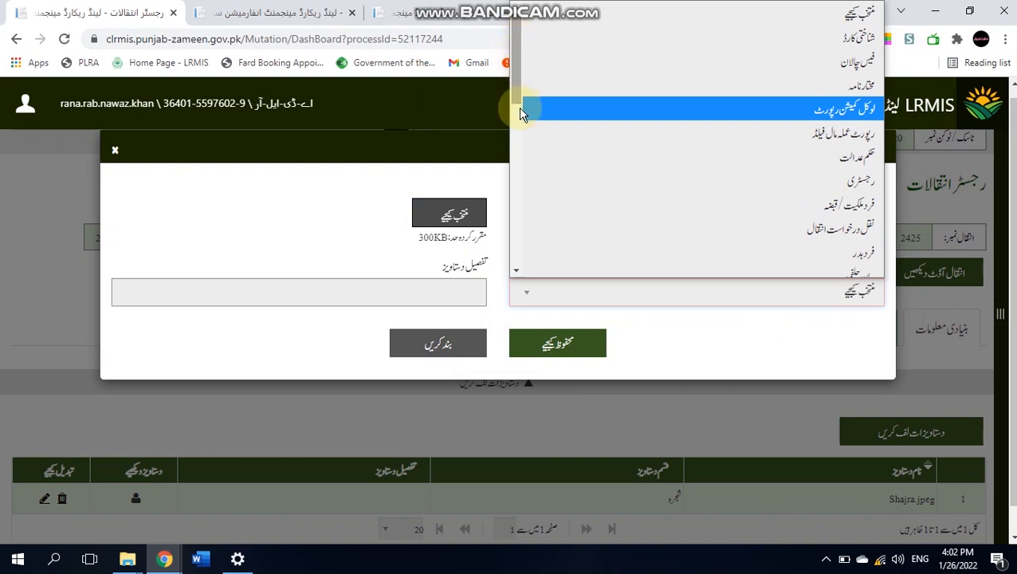
left_click(518, 270)
left_click(518, 270)
left_click(518, 271)
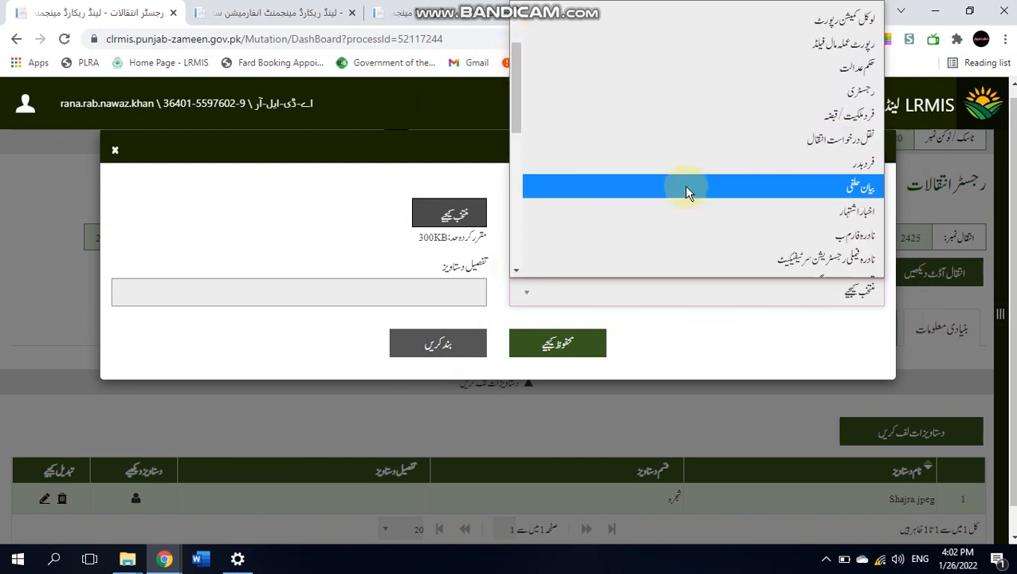
left_click(687, 191)
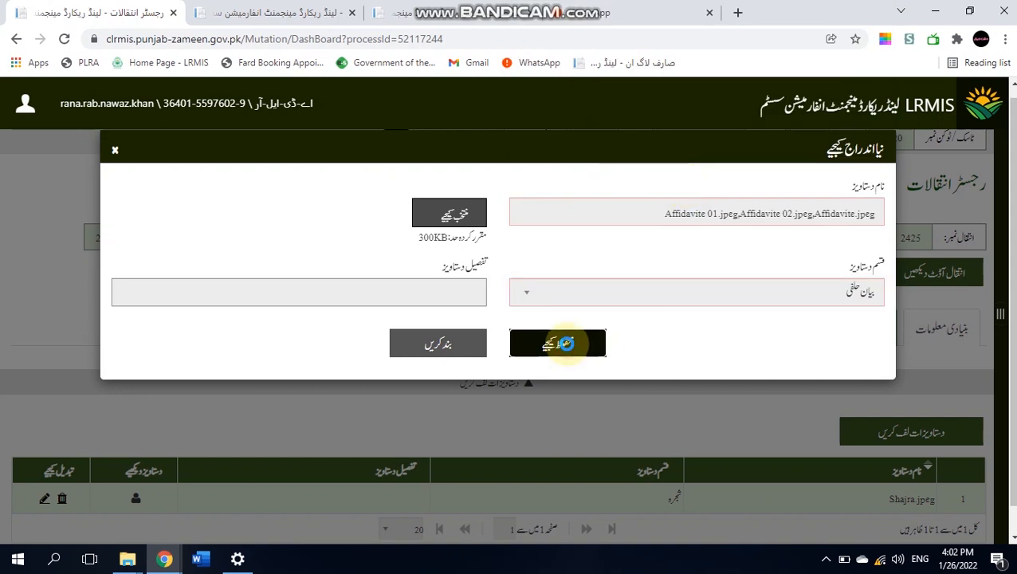
left_click(566, 345)
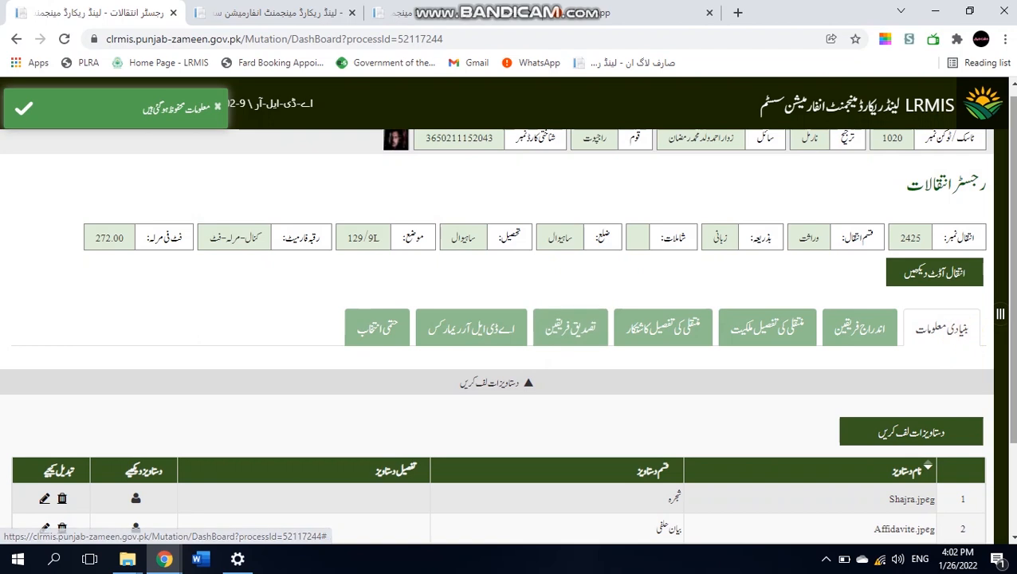
left_click_drag(1013, 327, 1013, 416)
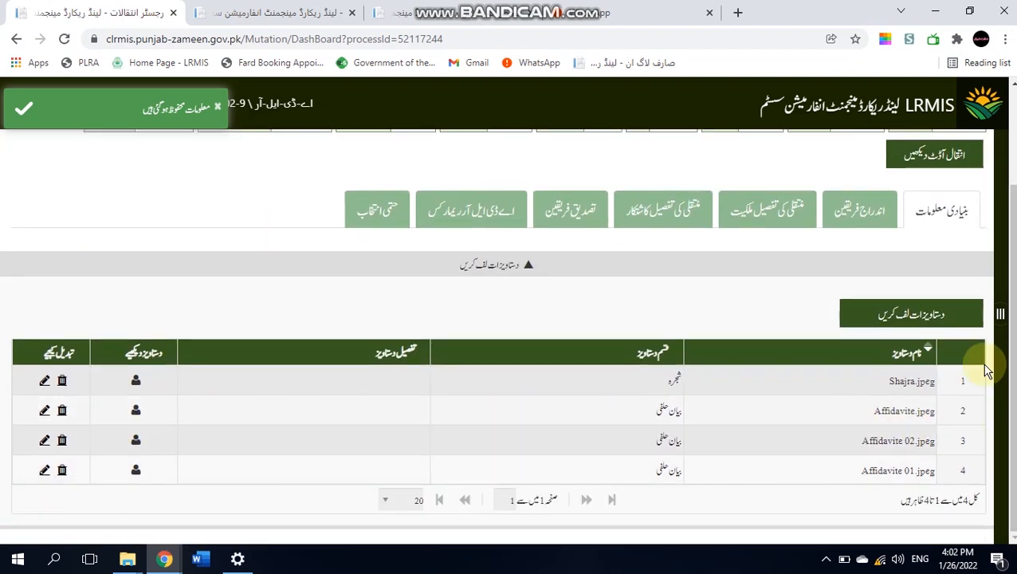
- Upload FRC 01.jpeg with type نادرا فیملی رجسٹریشن سرٹیفکیٹ and save it
left_click(913, 318)
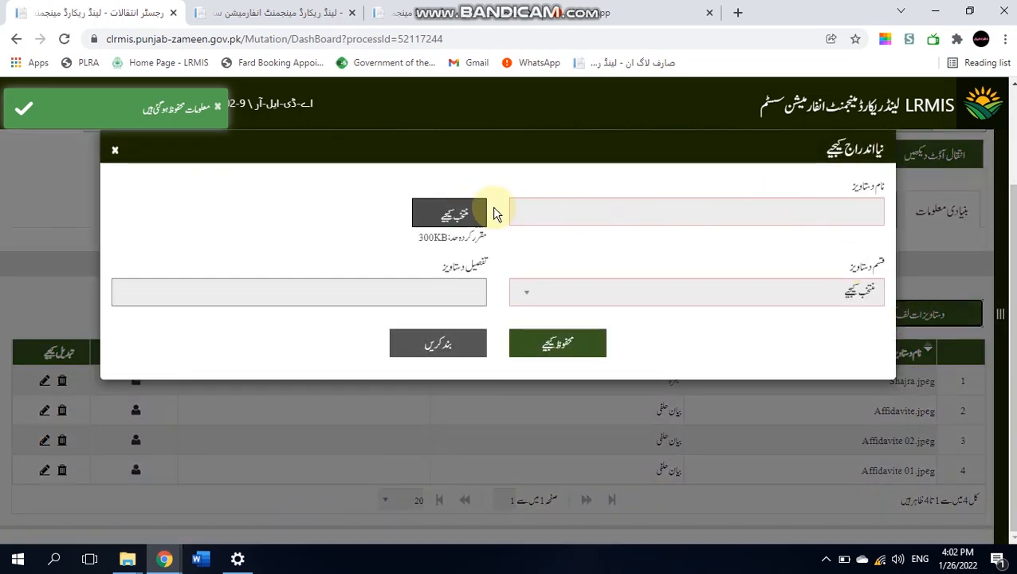
left_click(469, 216)
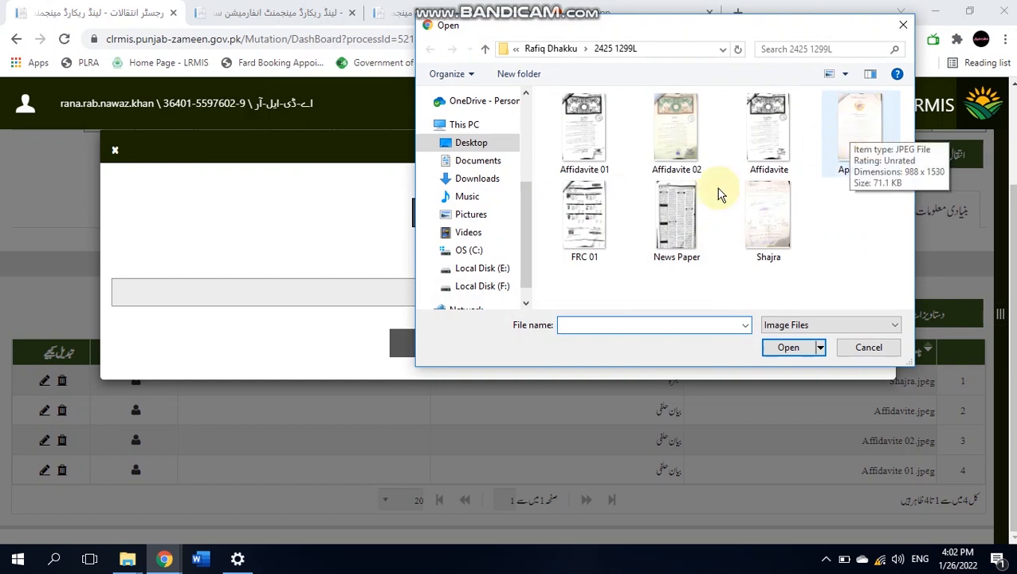
left_click(562, 205)
left_click(785, 346)
left_click(727, 287)
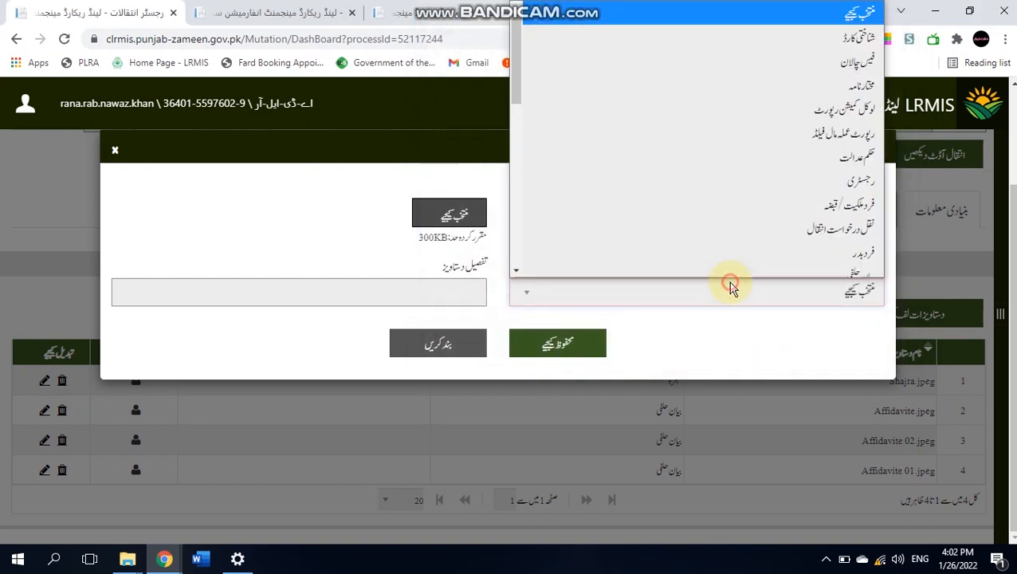
left_click_drag(516, 65, 514, 125)
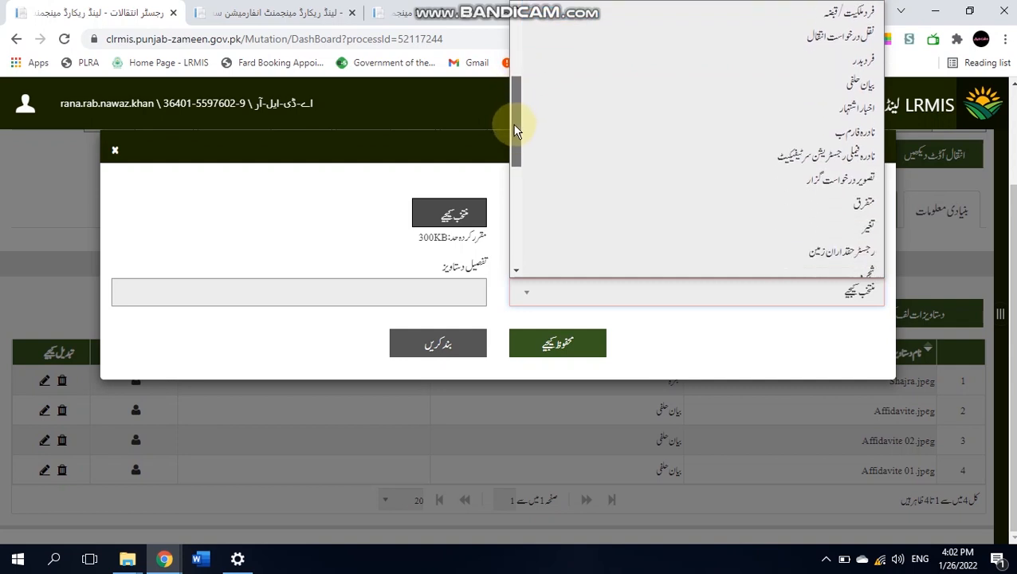
left_click(711, 153)
left_click(576, 343)
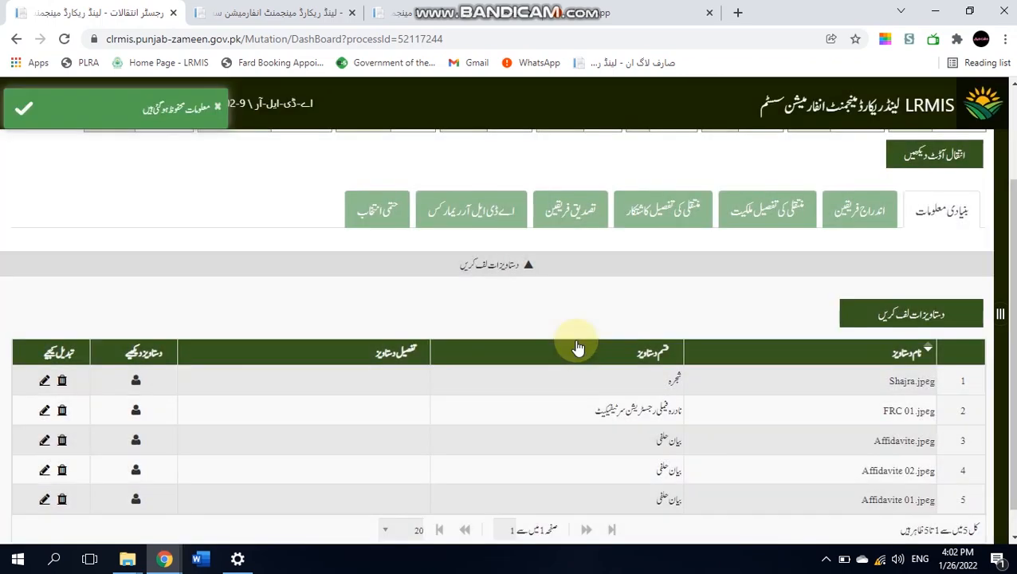
- Upload News Paper.jpeg with type اخبار اشتہار and save it
left_click(918, 316)
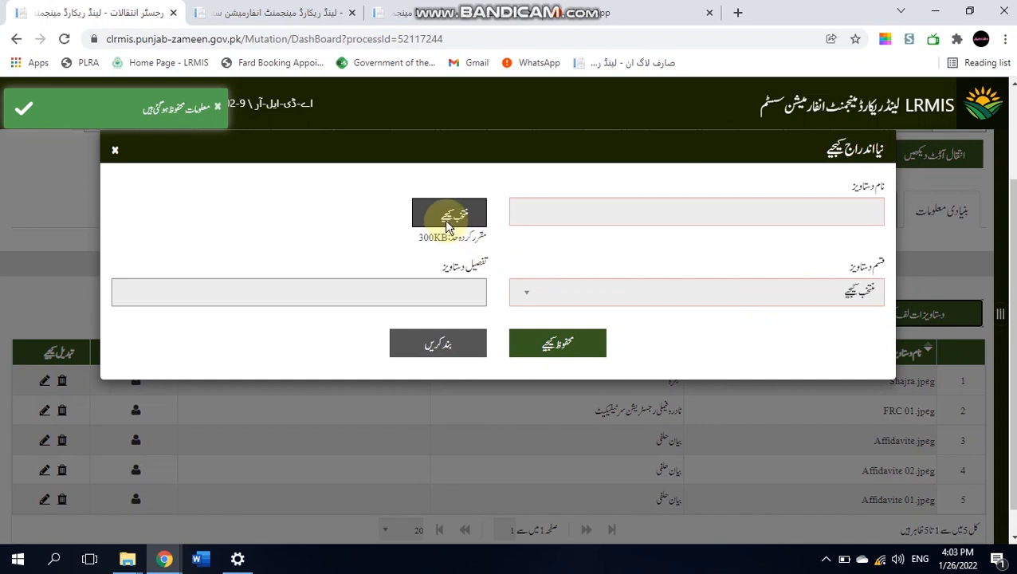
left_click(446, 216)
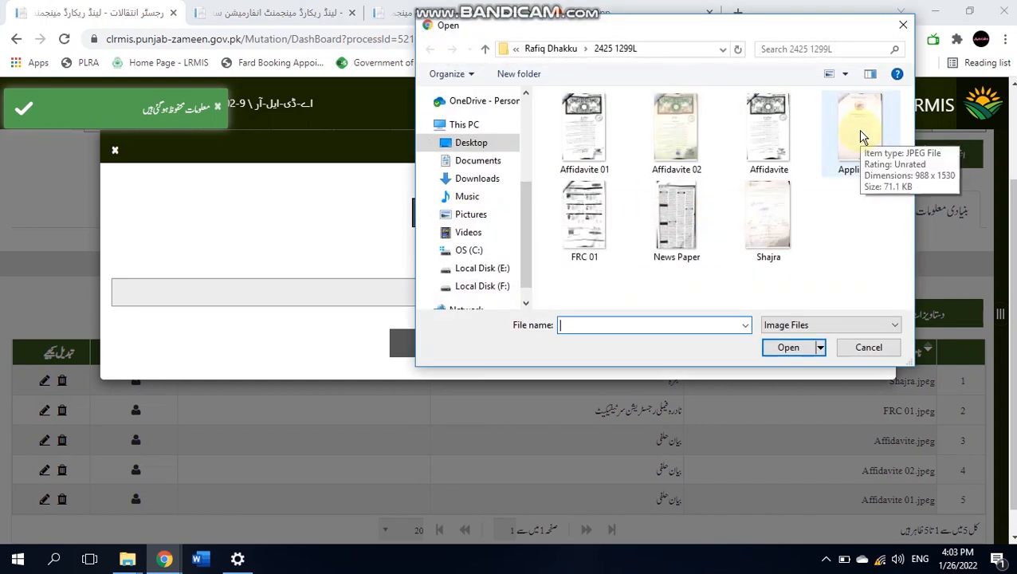
left_click(860, 134)
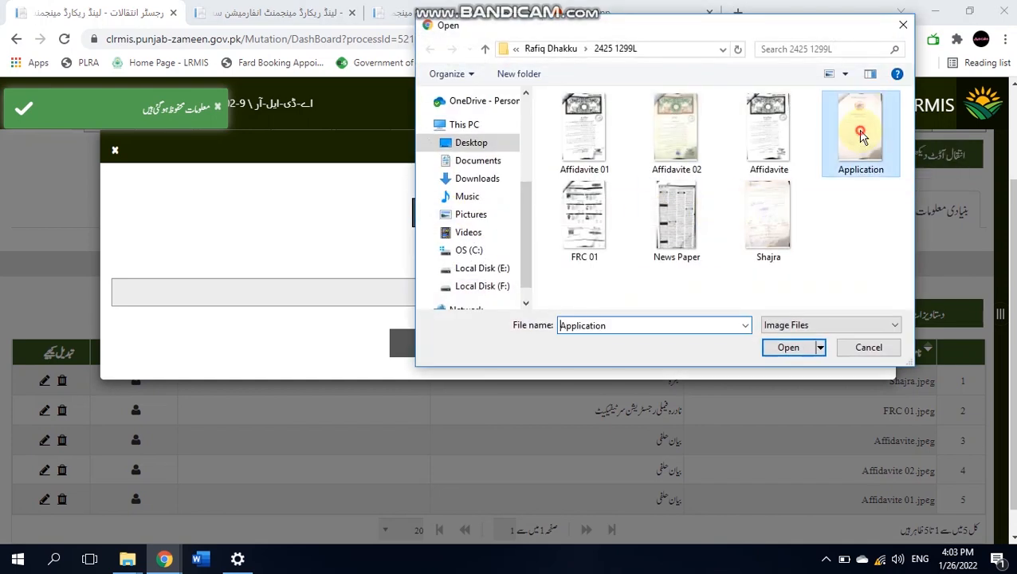
left_click(699, 212)
left_click(778, 347)
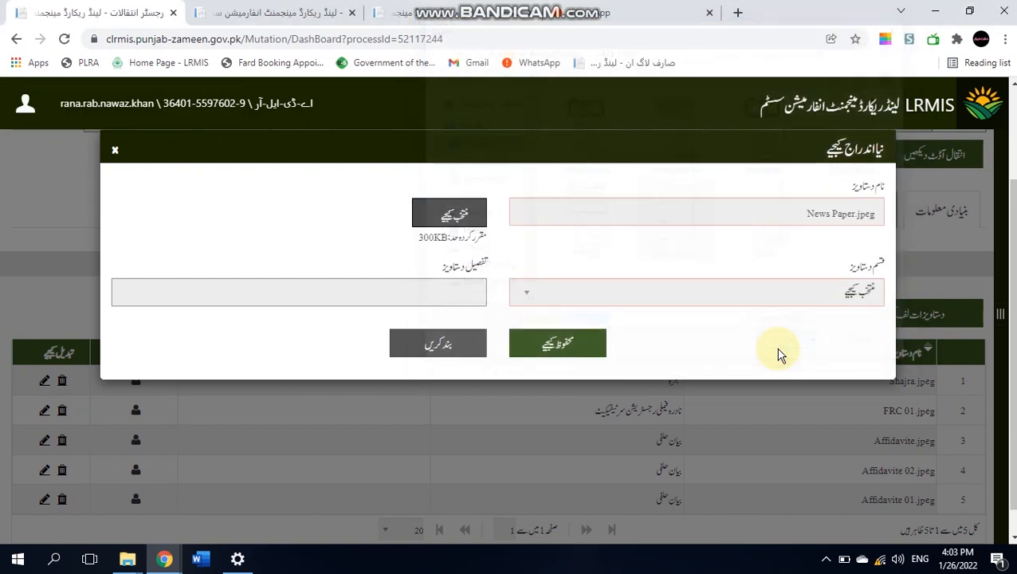
left_click(606, 295)
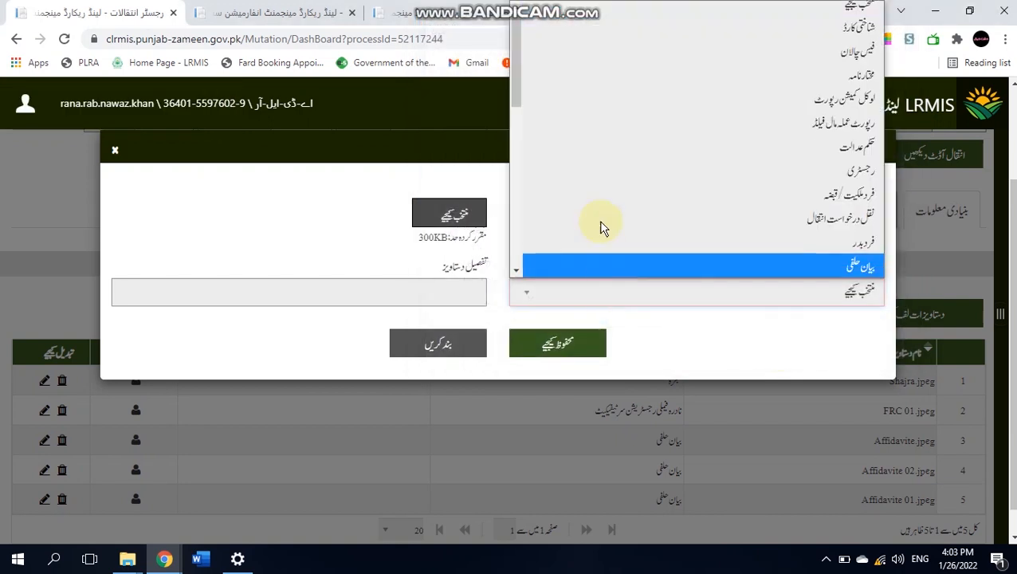
left_click_drag(518, 102, 517, 146)
left_click(653, 153)
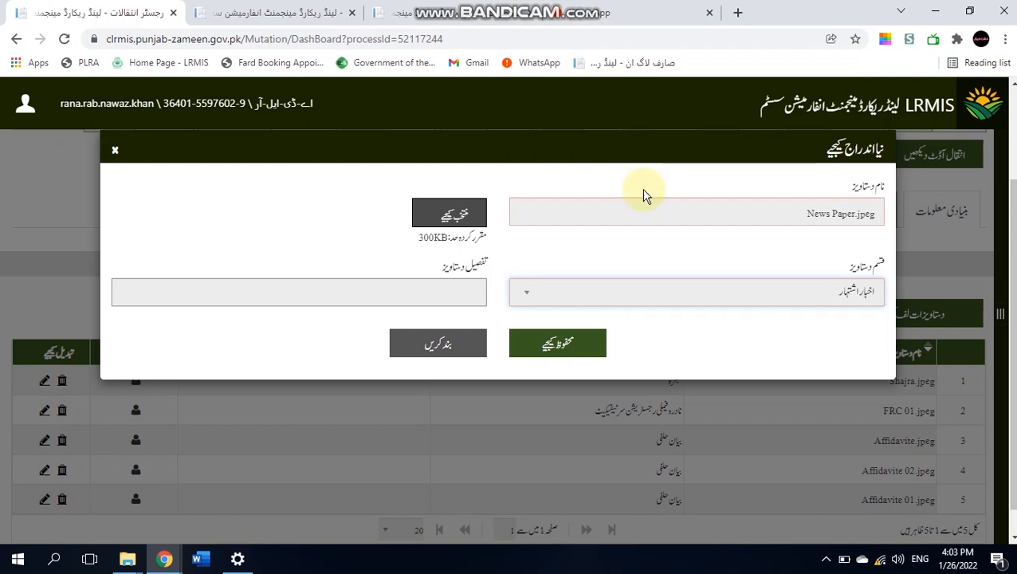
left_click(550, 342)
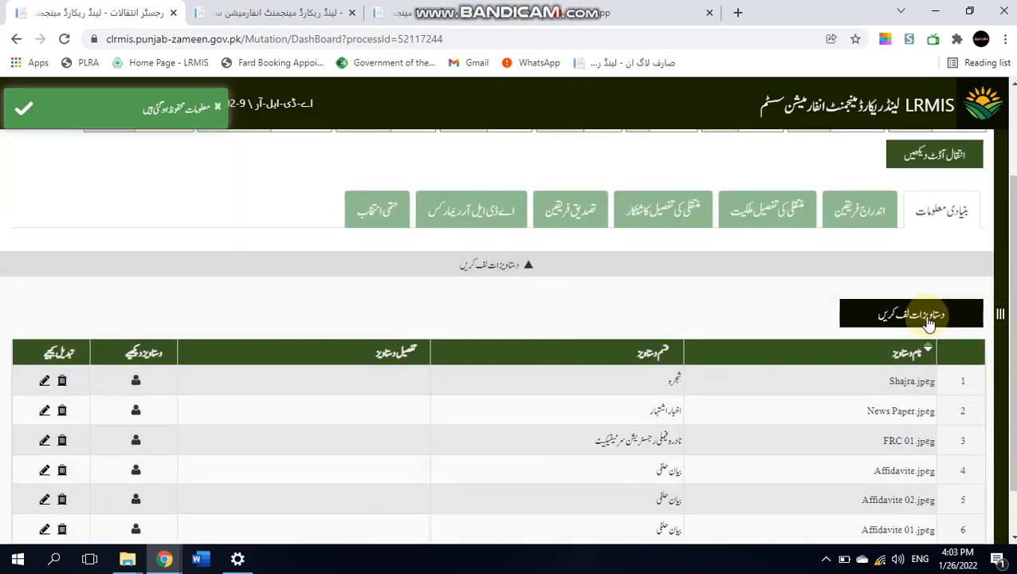
- Start another upload entry and load Application.jpeg into the form
left_click(924, 317)
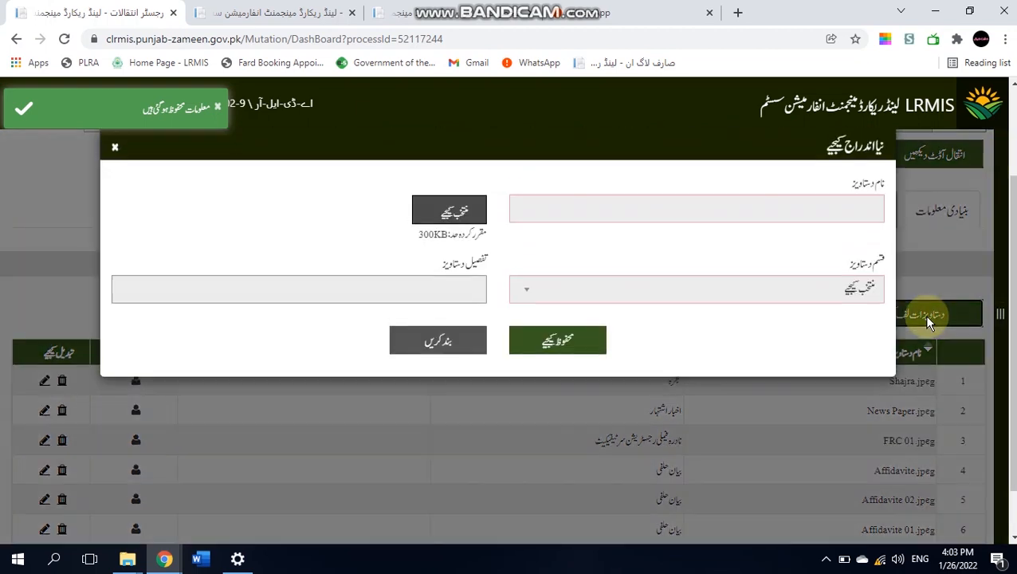
left_click(456, 213)
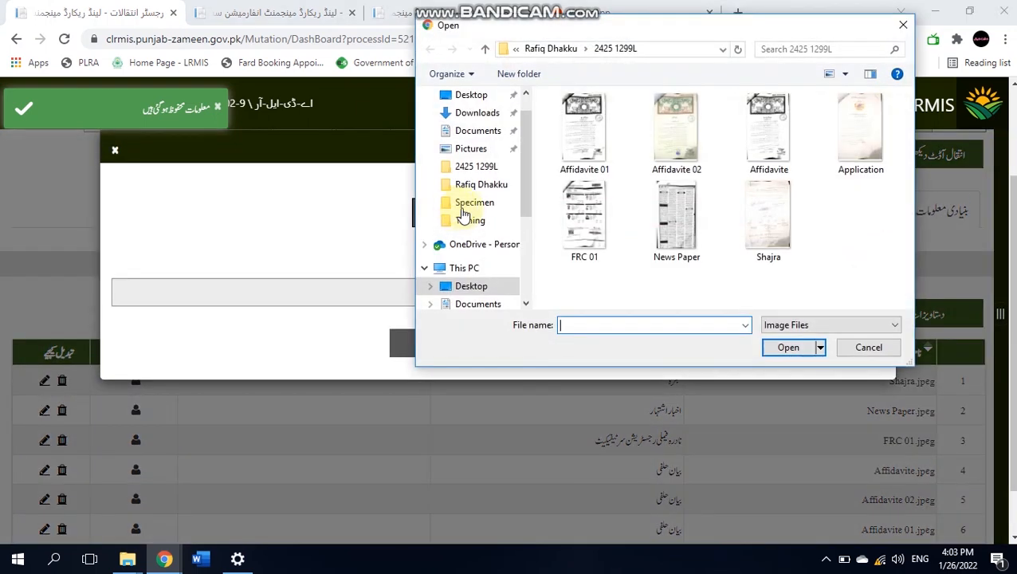
left_click(769, 211)
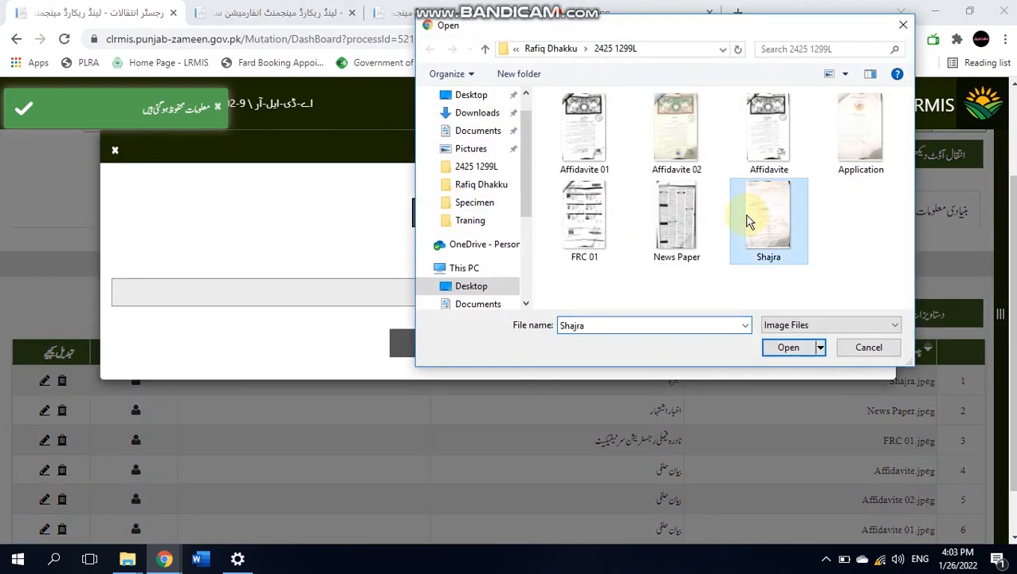
left_click(589, 212)
left_click(889, 142)
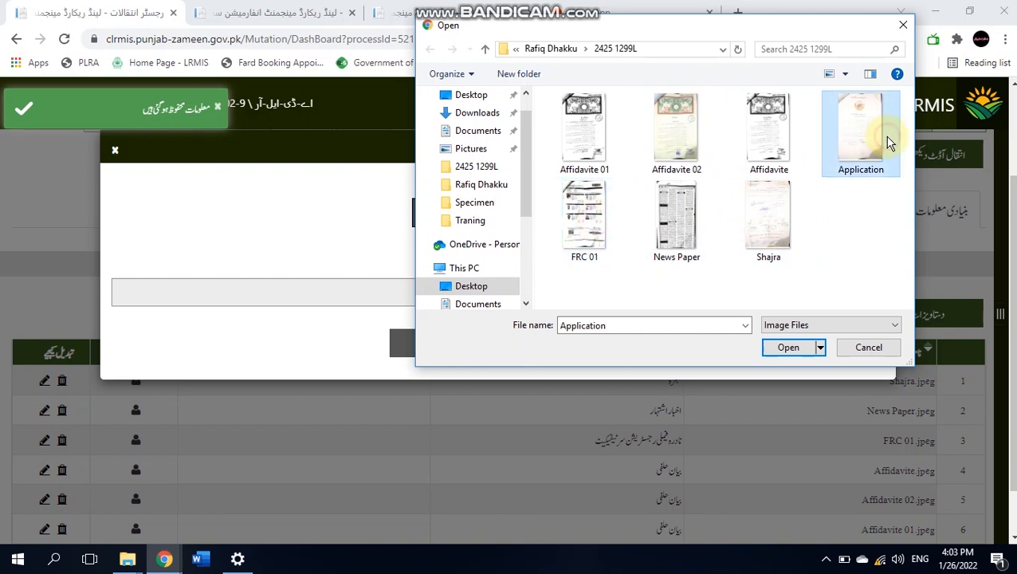
left_click(794, 350)
- Set the document type to متفرق and save the Application entry
left_click(746, 302)
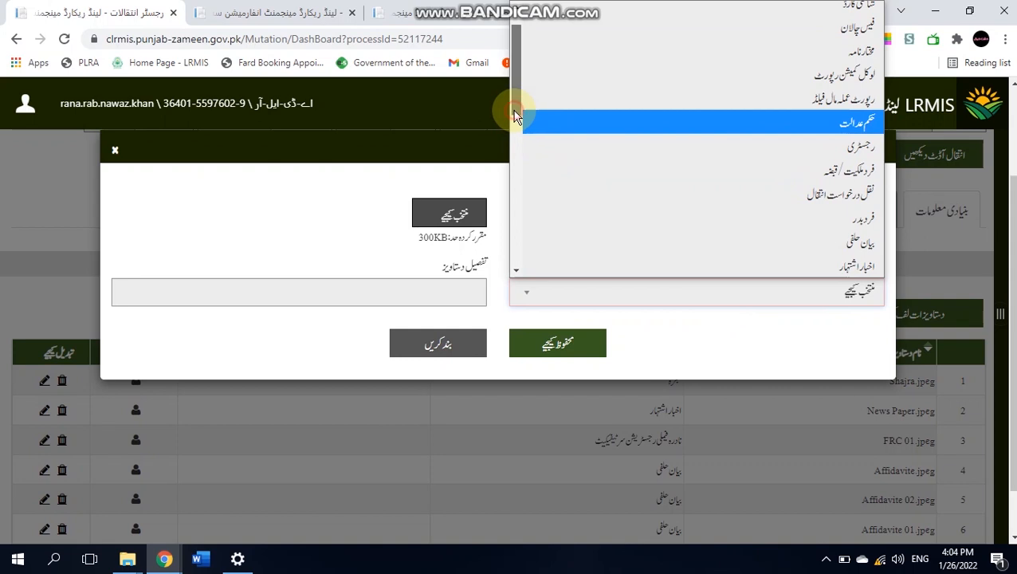
left_click_drag(518, 109, 514, 80)
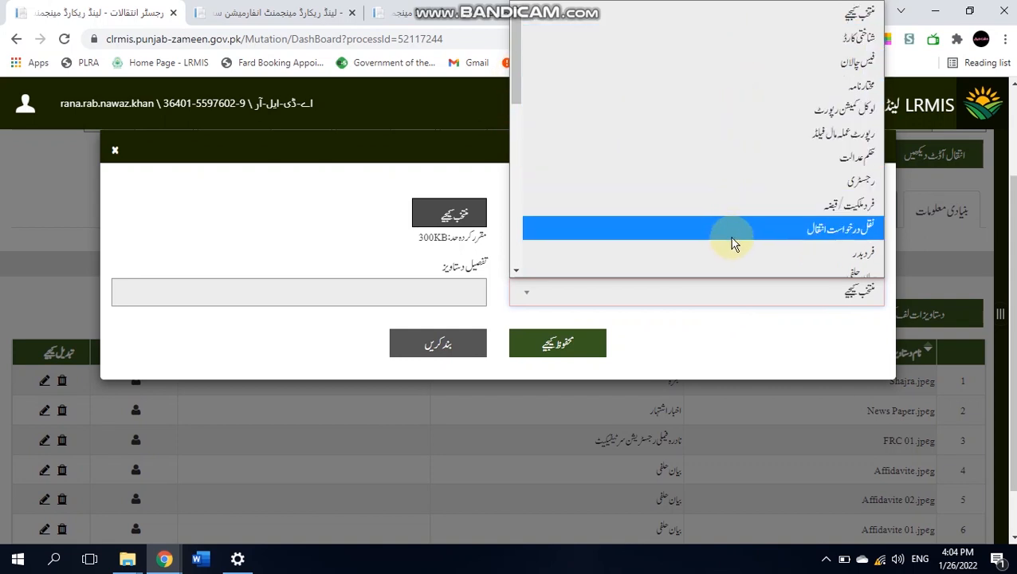
left_click(516, 271)
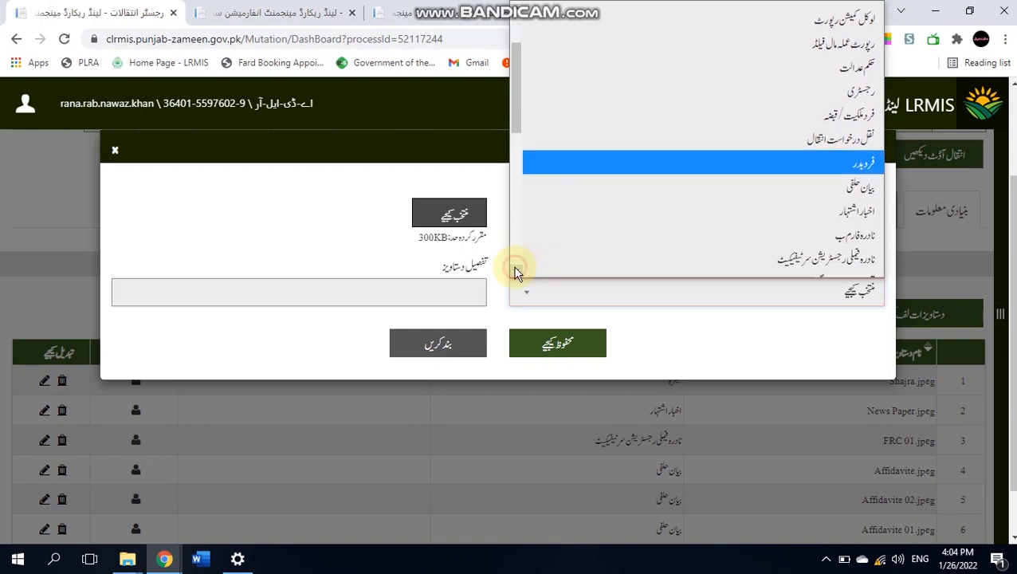
left_click(516, 270)
left_click(516, 270)
left_click(516, 270)
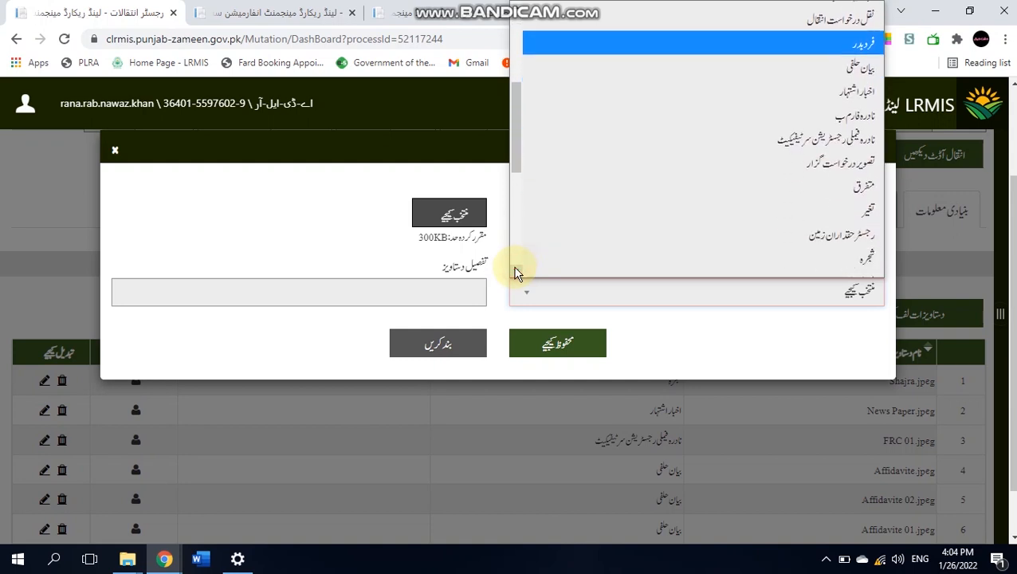
left_click(516, 270)
left_click(516, 270)
left_click(516, 270)
left_click(516, 271)
left_click(516, 270)
left_click(516, 270)
left_click(516, 271)
left_click(516, 270)
left_click(516, 271)
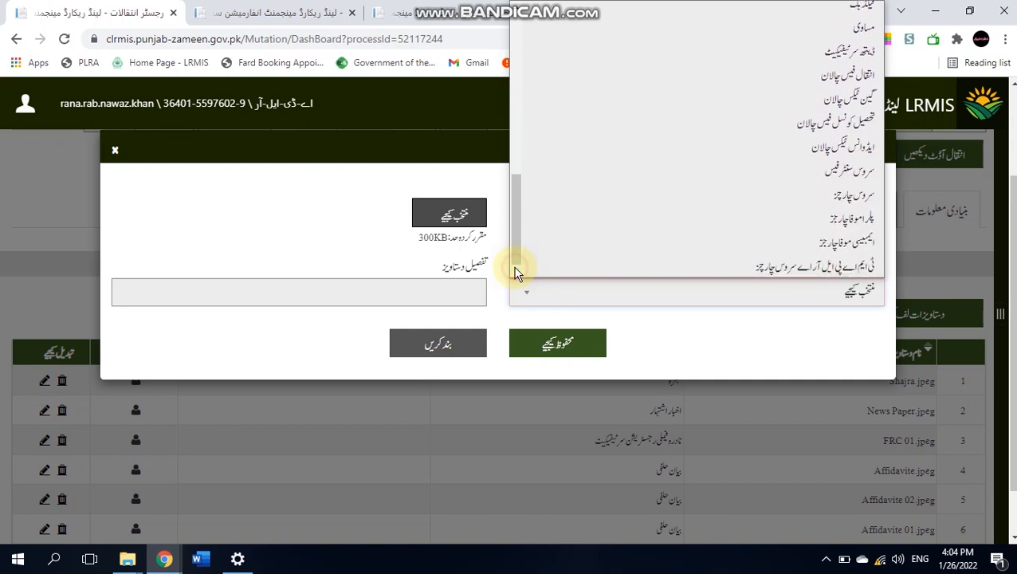
left_click_drag(514, 246, 516, 183)
left_click(762, 87)
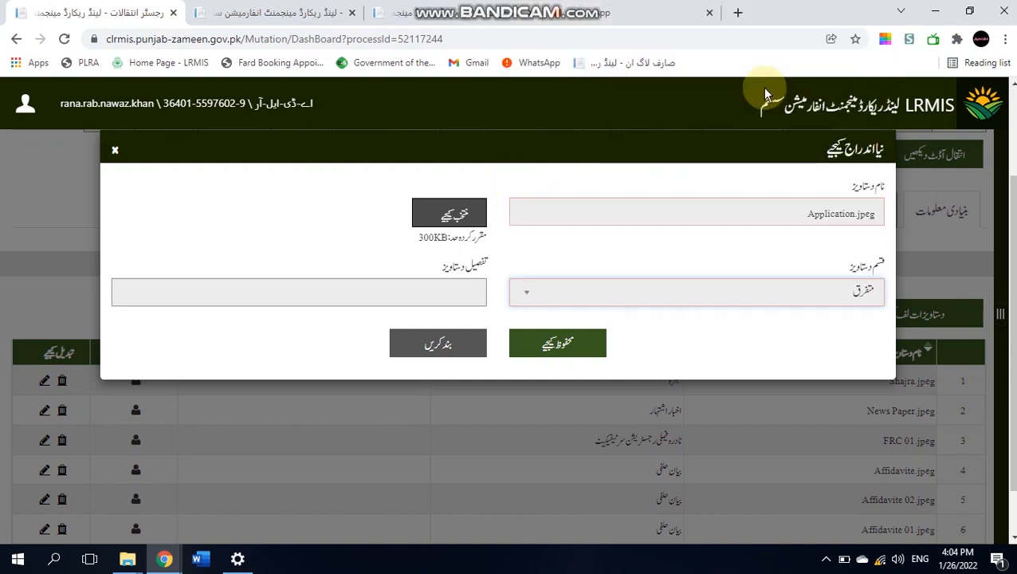
left_click(554, 344)
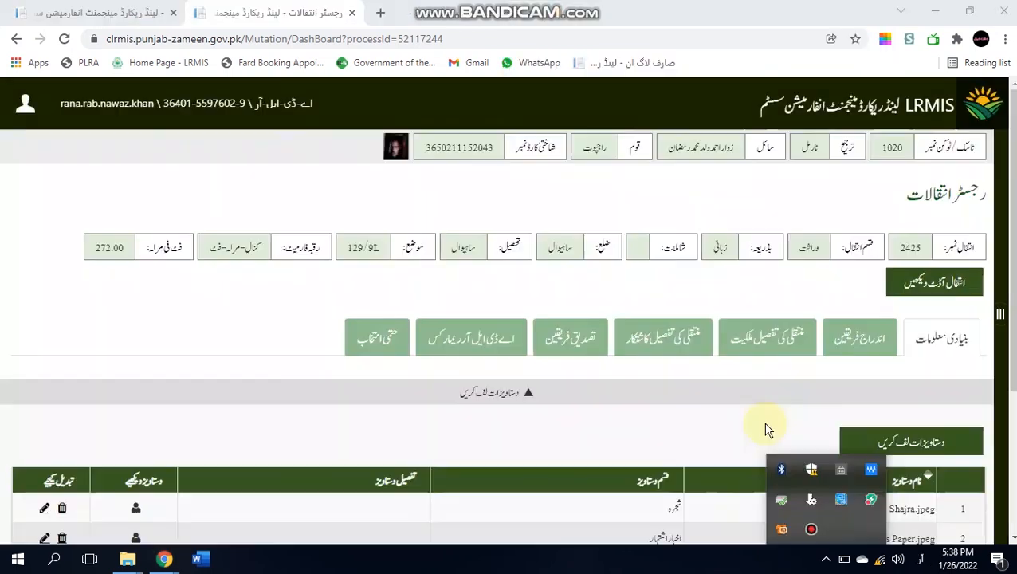
left_click(765, 429)
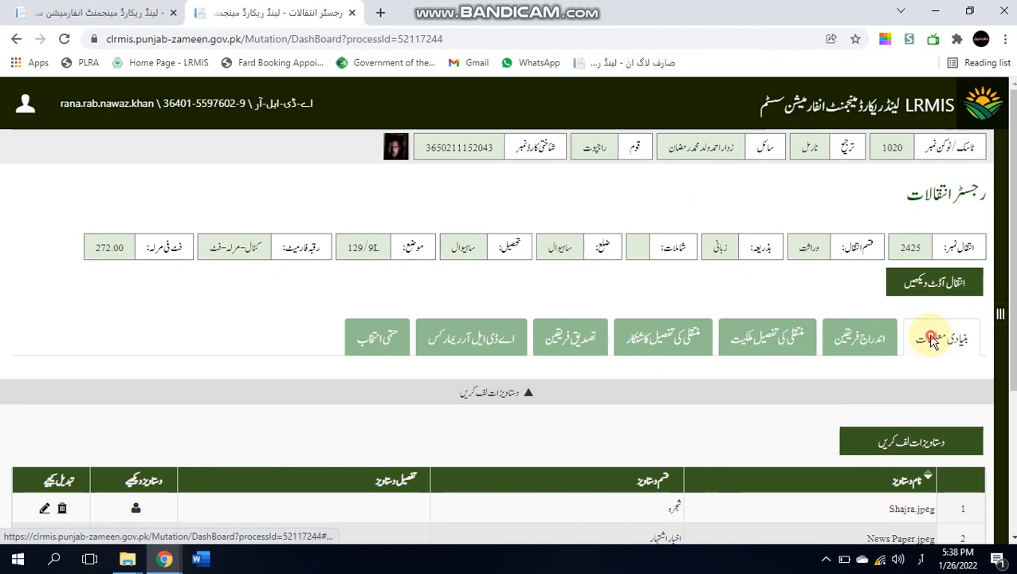
- Scroll through the final-decision view: ownership, fees 300/200/500, family tree and seven documents
left_click(374, 339)
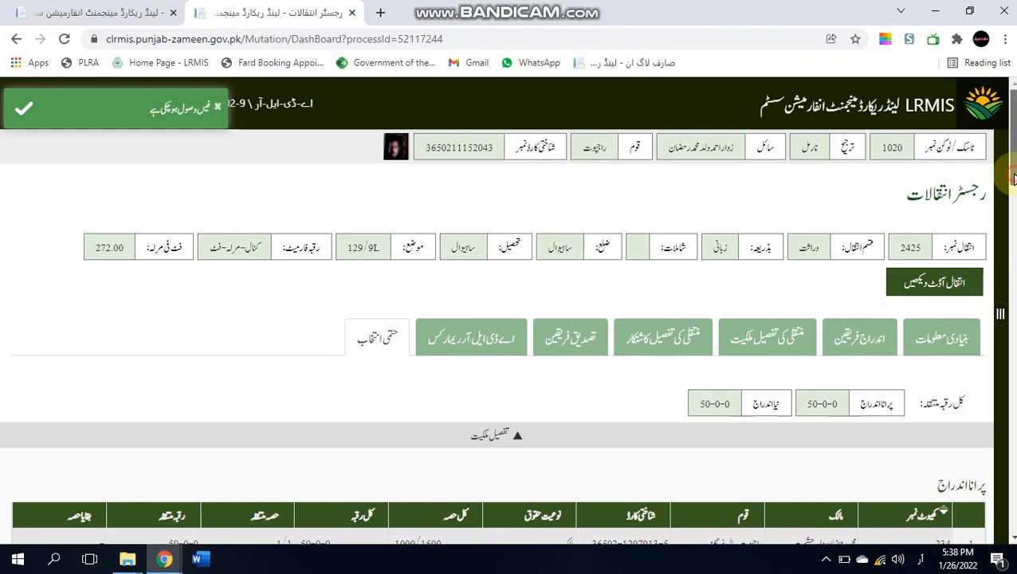
scroll(1012, 177, "down", 2)
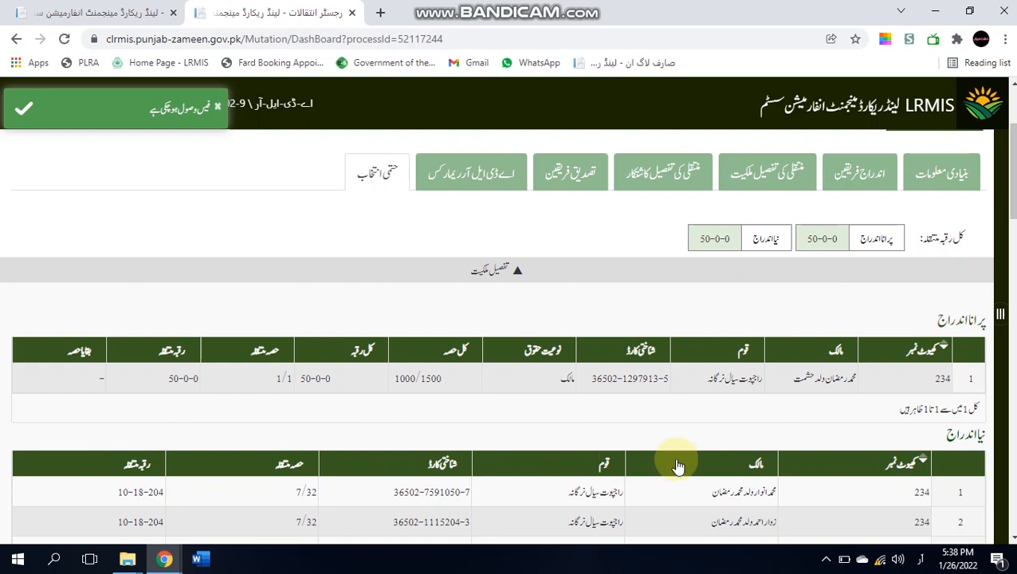
left_click_drag(1012, 230, 1010, 281)
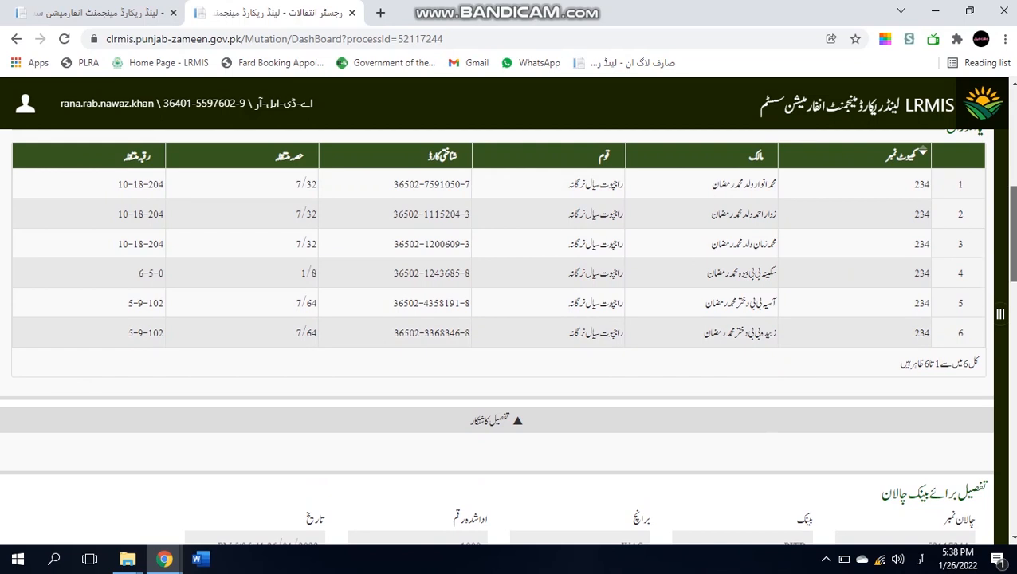
scroll(1010, 239, "down", 4)
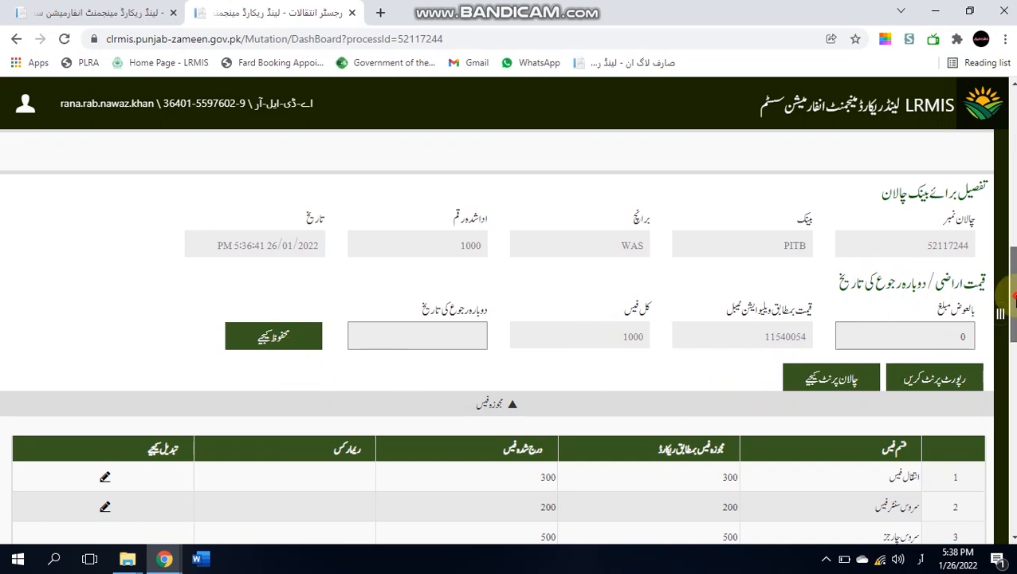
scroll(1010, 300, "down", 5)
scroll(1010, 311, "down", 1)
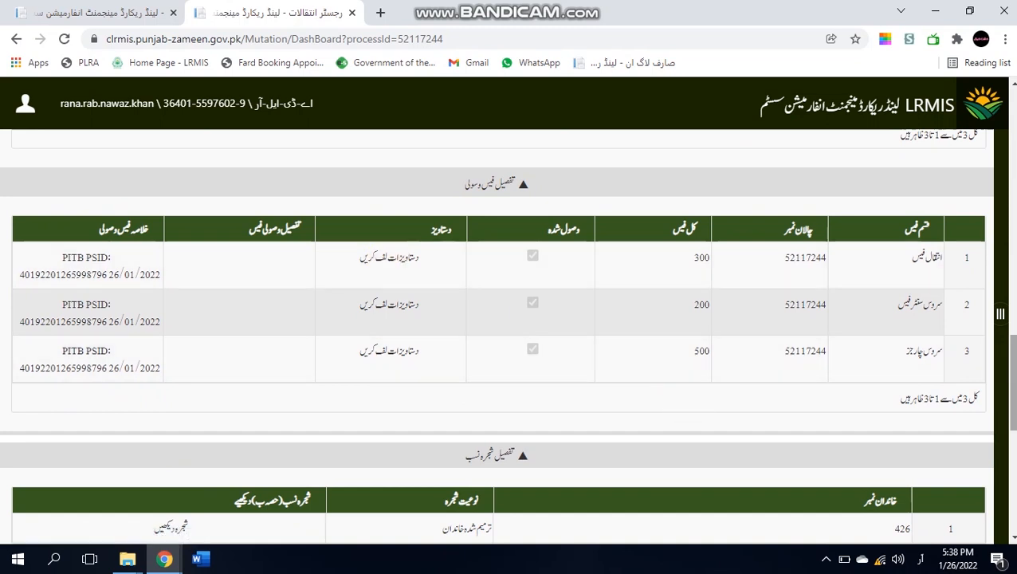
scroll(507, 335, "down", 3)
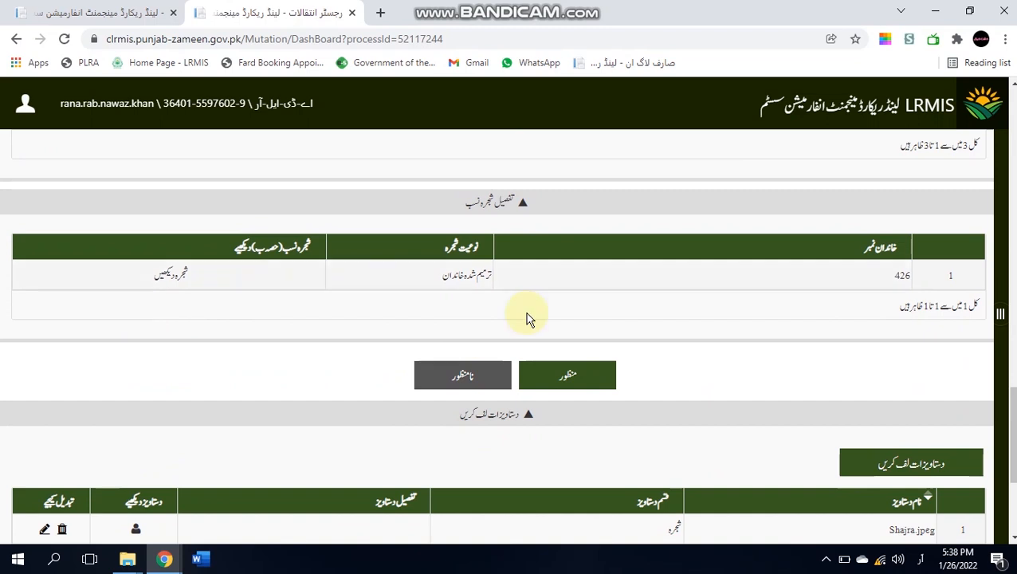
scroll(506, 335, "down", 3)
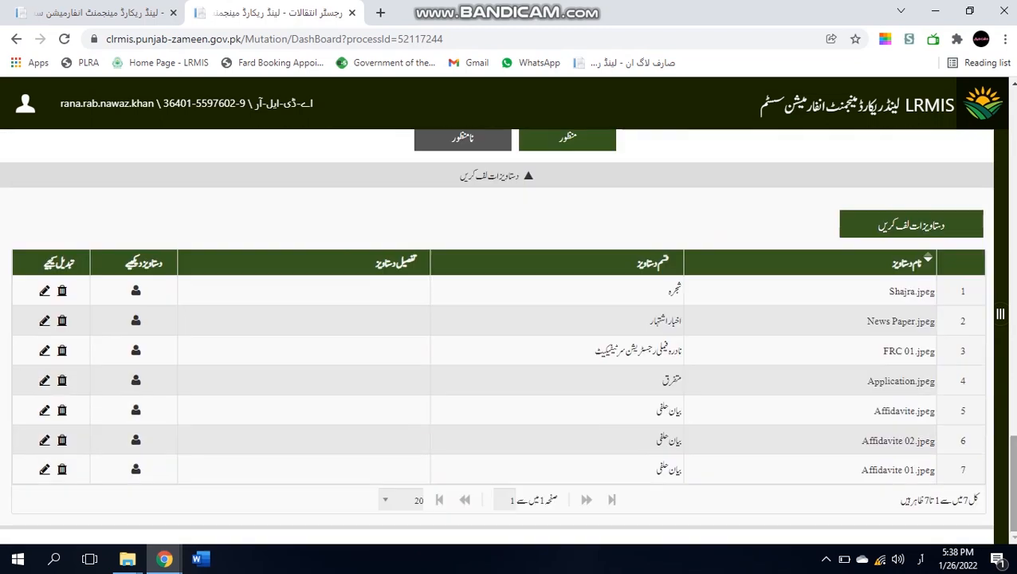
scroll(507, 335, "up", 3)
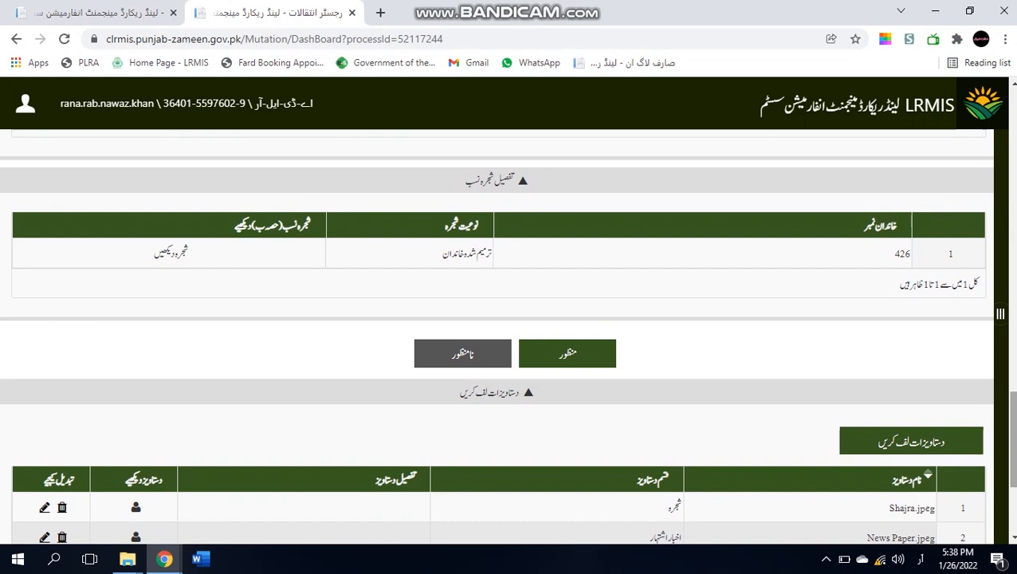
left_click(578, 365)
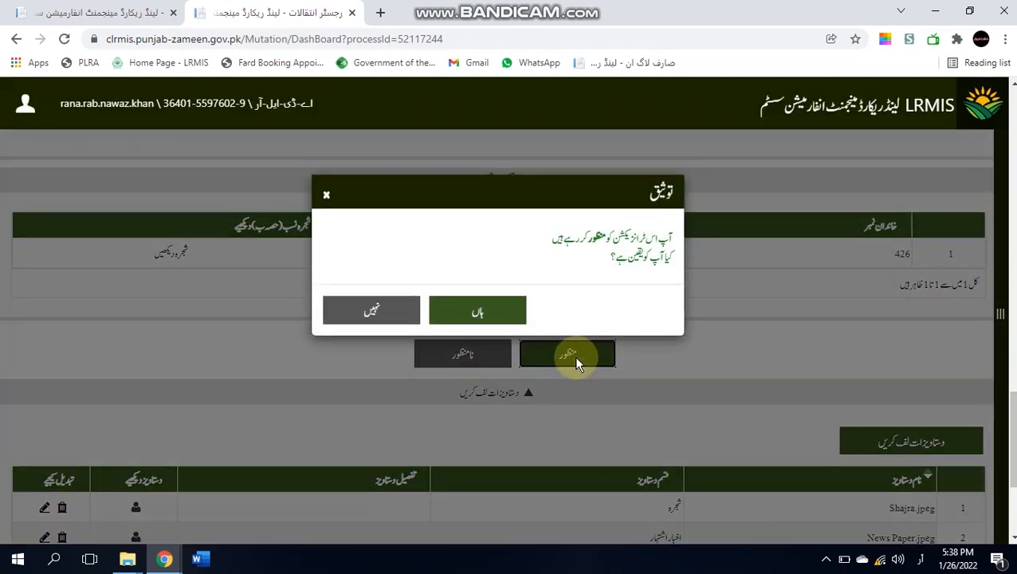
left_click(493, 314)
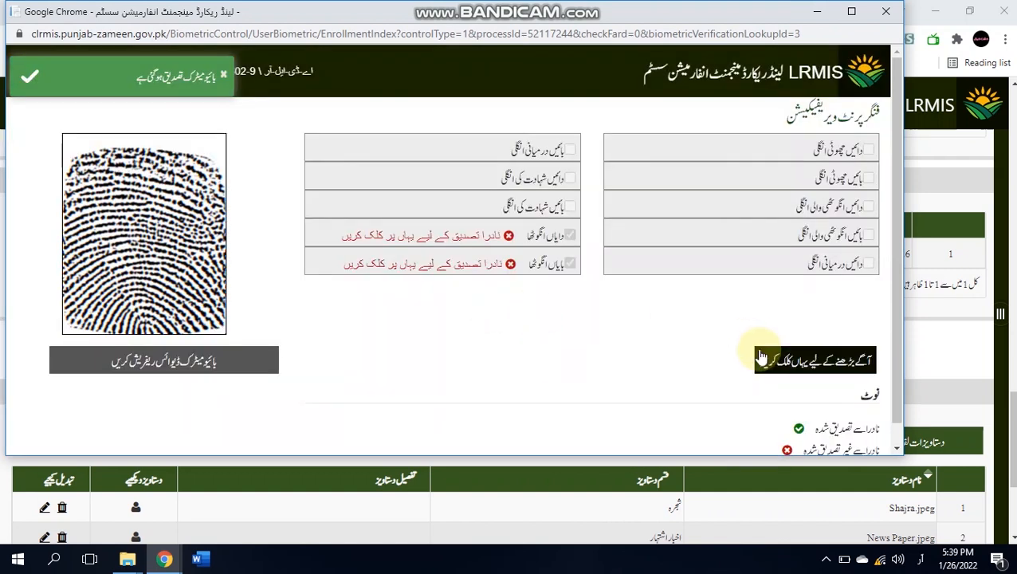
left_click(771, 362)
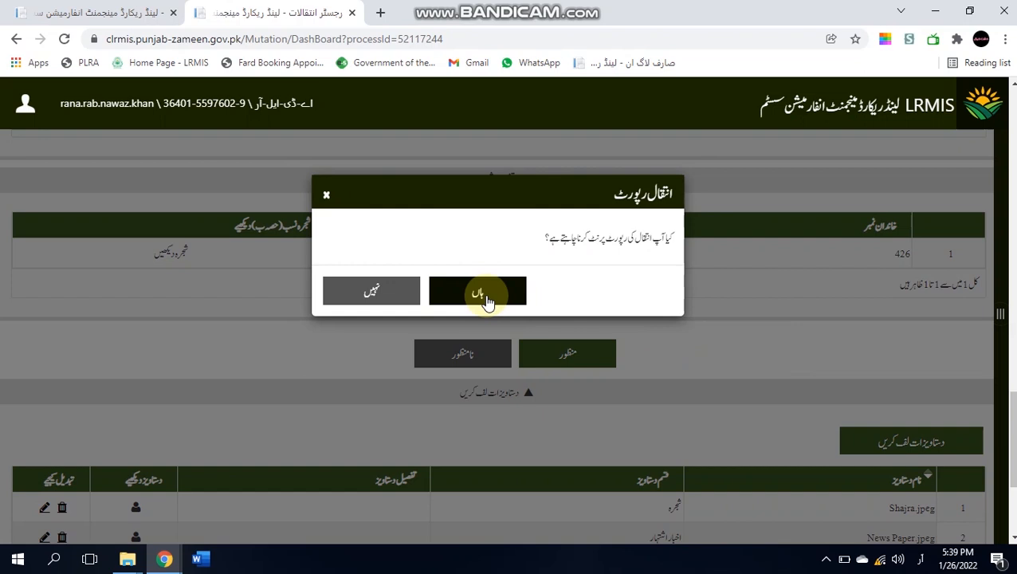
- Generate the انتقال رپورٹ and scroll through its three منظور شدہ register pages
left_click(488, 302)
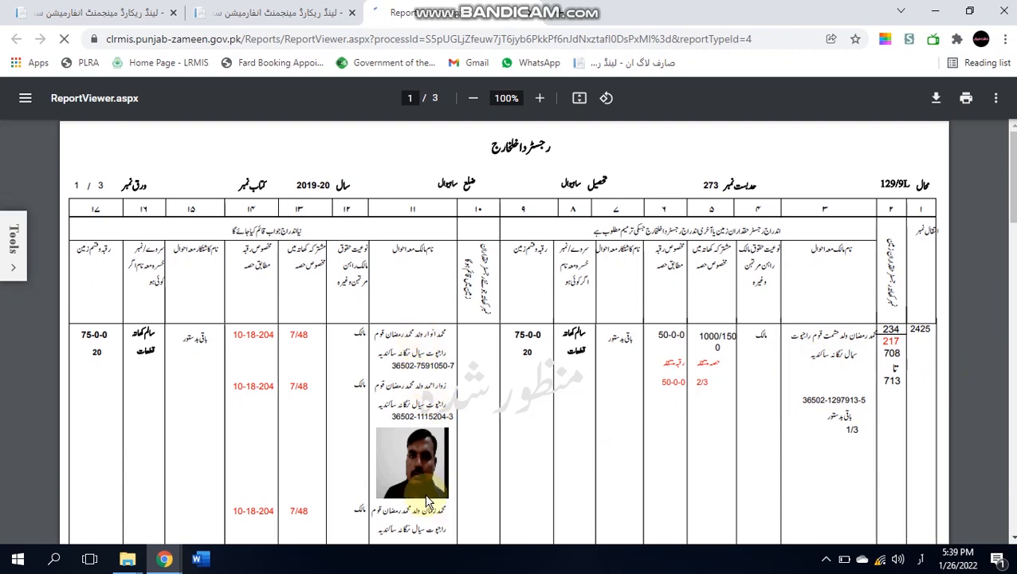
left_click(1012, 205)
left_click_drag(1013, 207, 1010, 234)
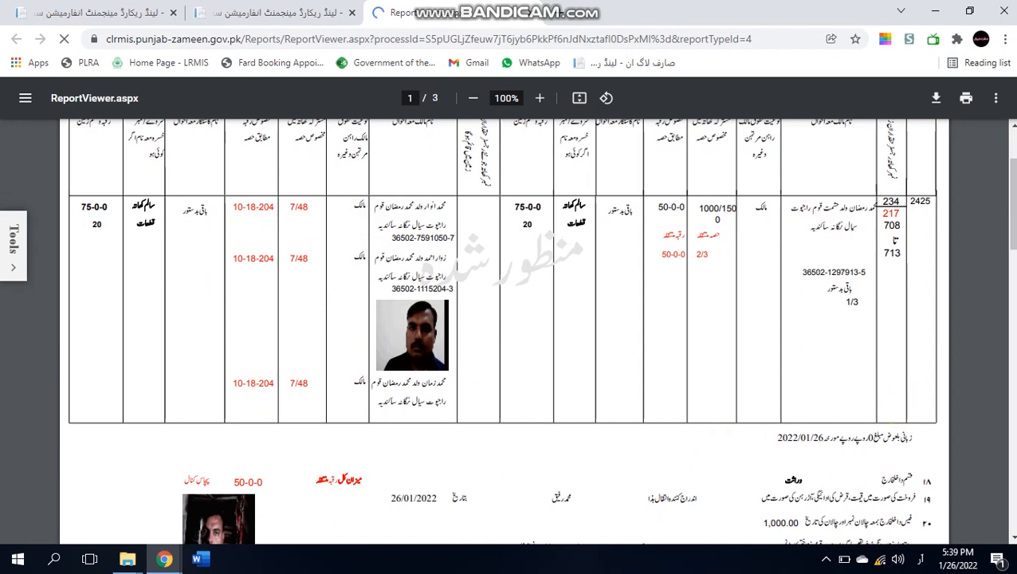
left_click_drag(1013, 209, 1013, 334)
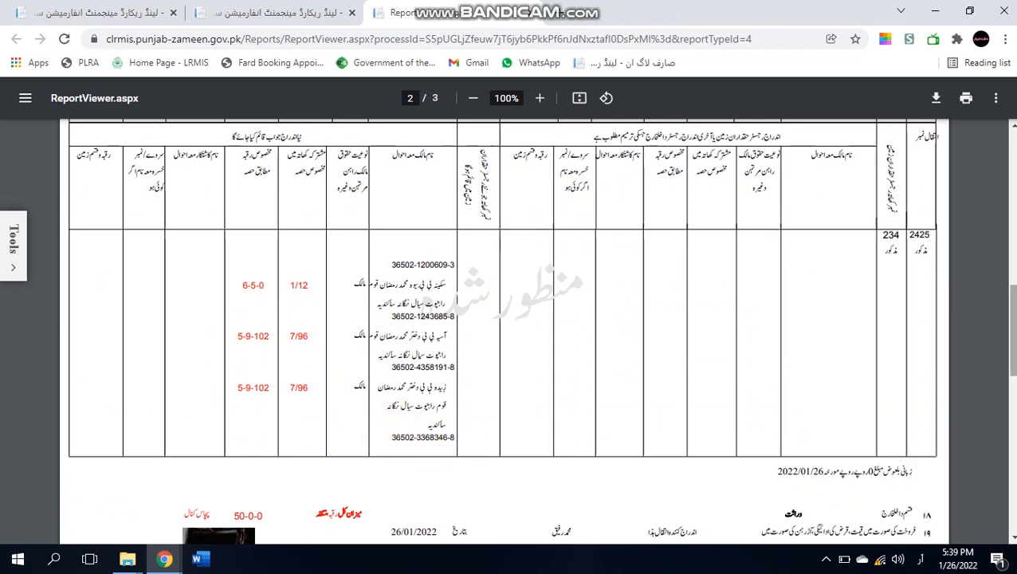
scroll(787, 316, "down", 10)
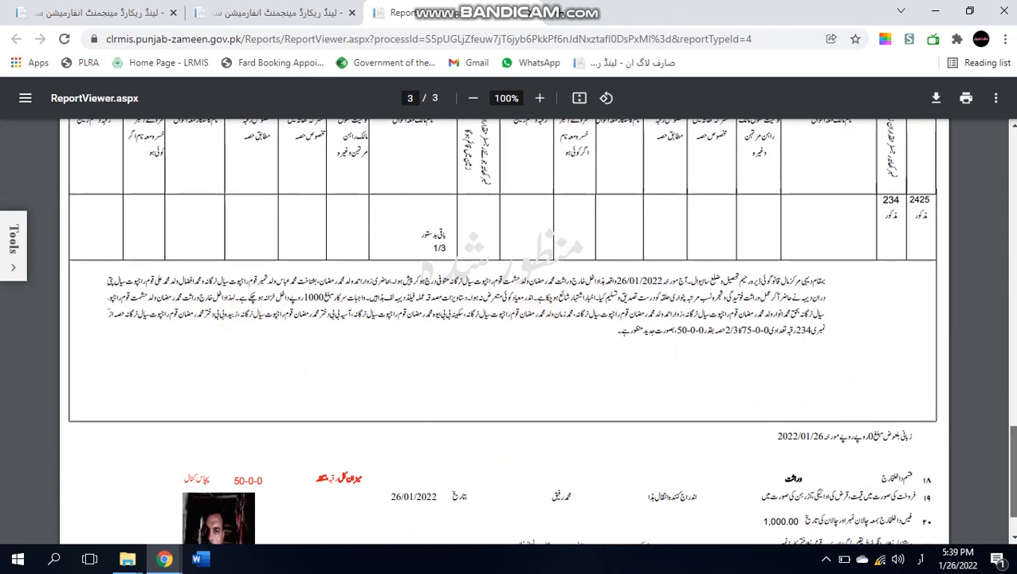
scroll(510, 331, "down", 2)
left_click_drag(1013, 468, 993, 357)
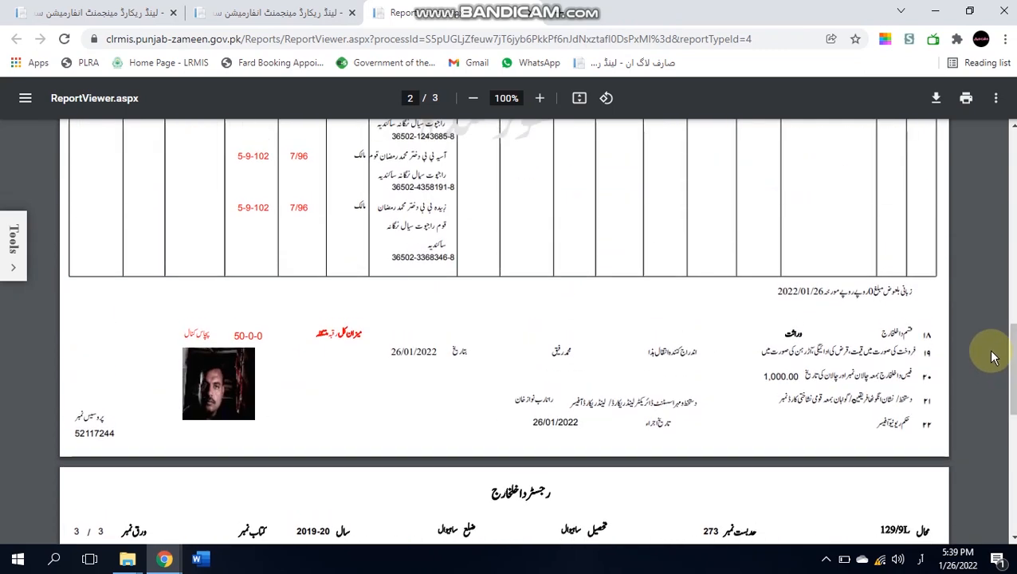